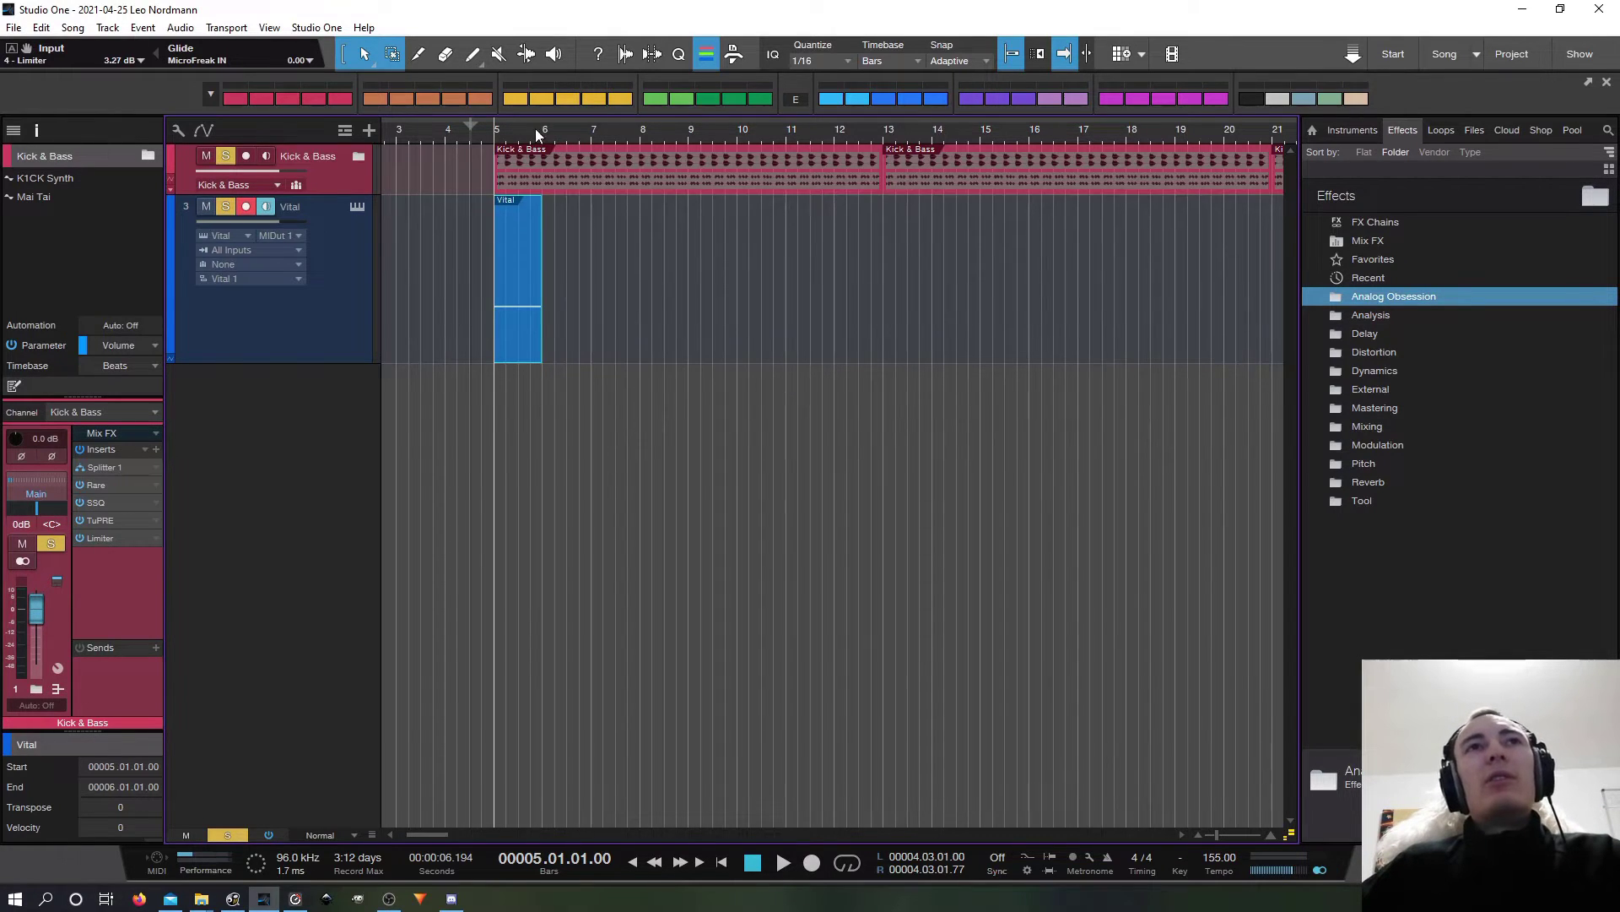
# Step: Open the one-bar Vital part in the note editor and enlarge the editor area
pyautogui.moveTo(527, 148); pyautogui.dragTo(585, 182)
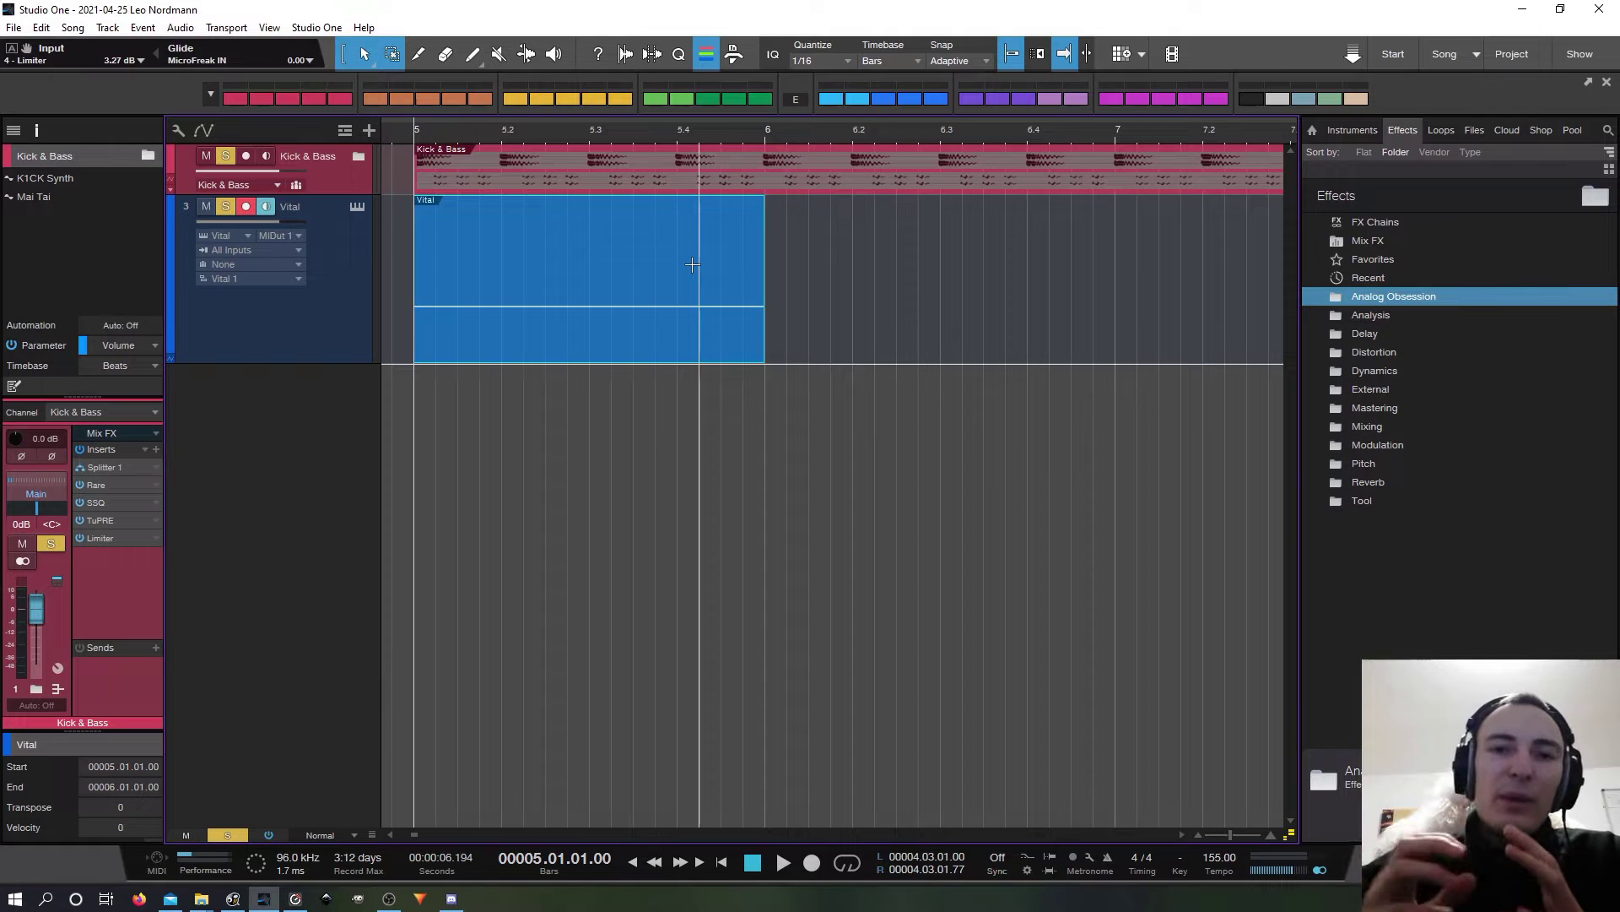
pyautogui.doubleClick(596, 338)
pyautogui.moveTo(1046, 733); pyautogui.dragTo(709, 654)
pyautogui.press('z')
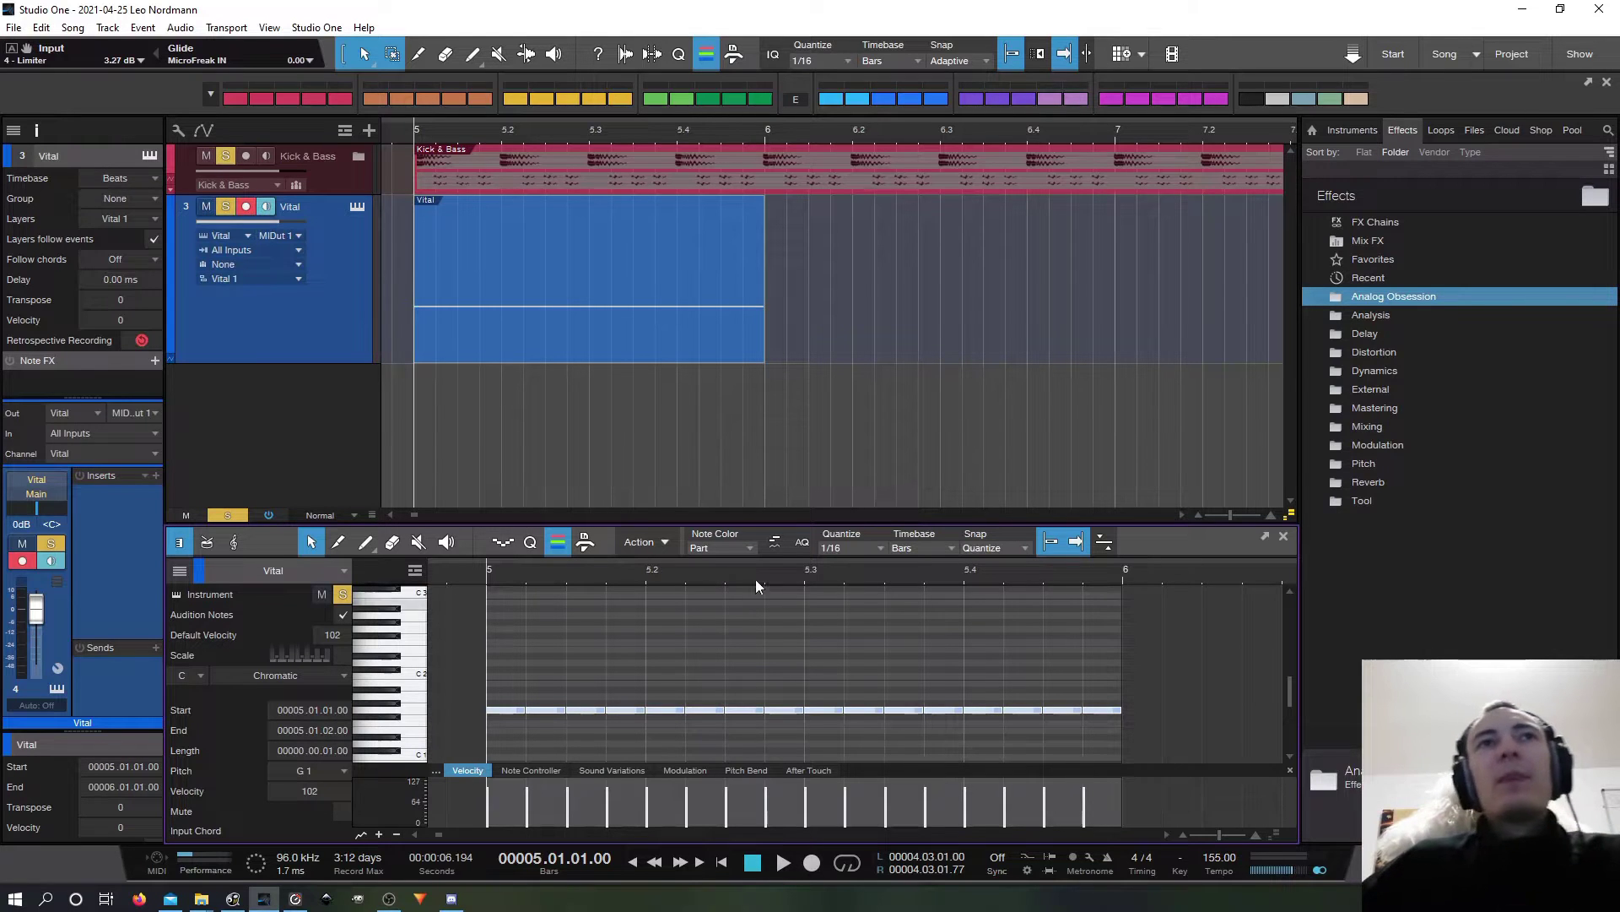
pyautogui.click(540, 347)
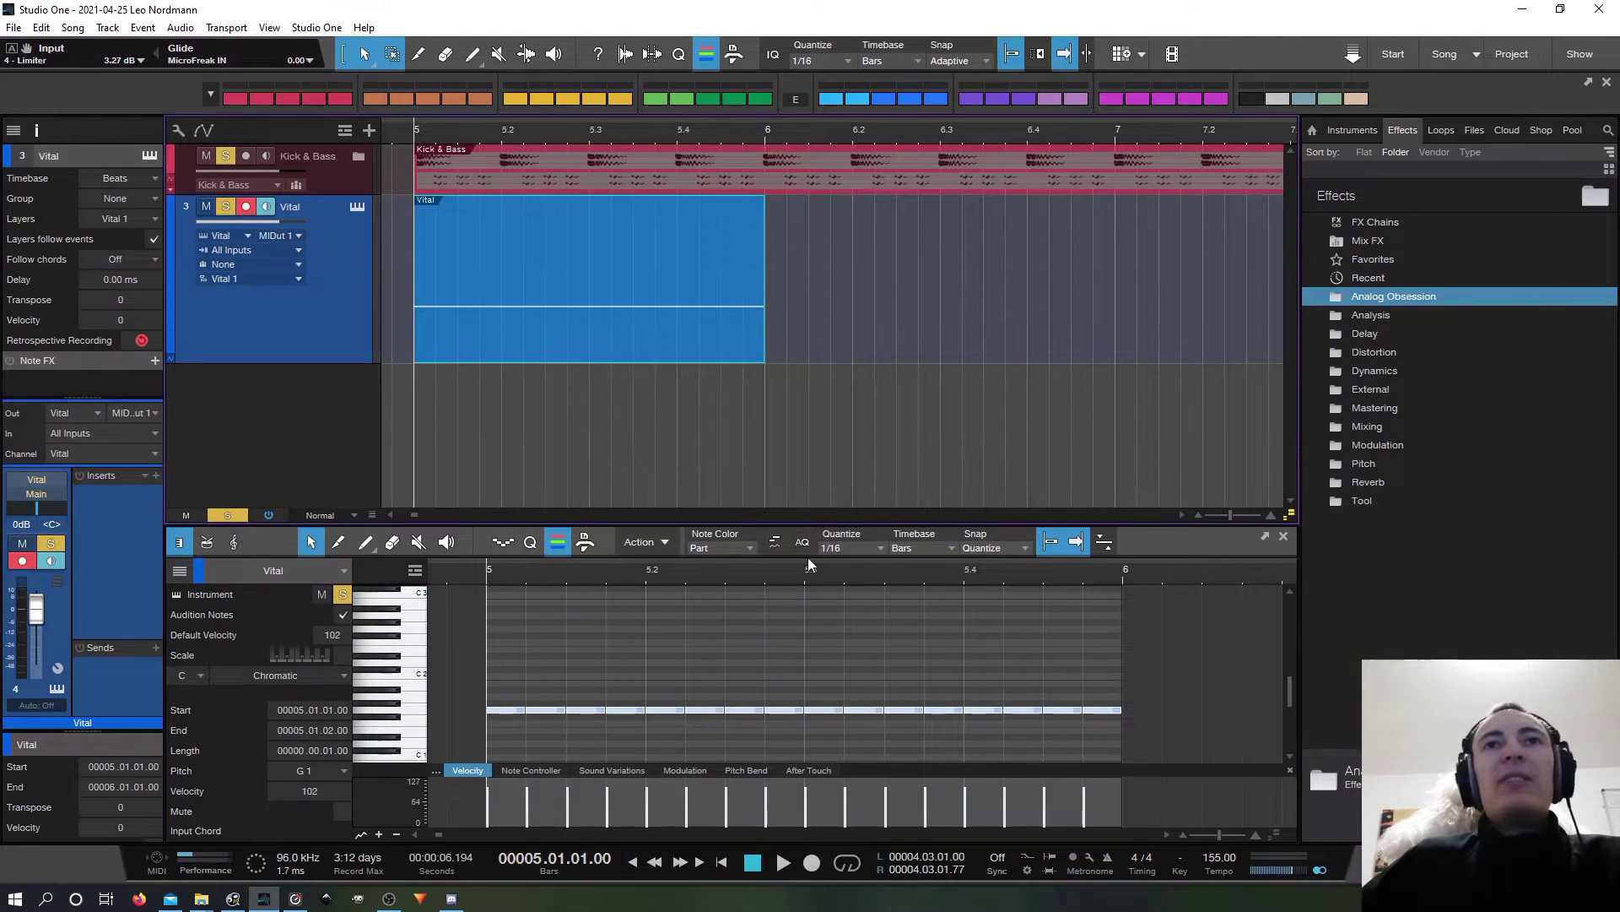
pyautogui.moveTo(815, 524); pyautogui.dragTo(796, 407)
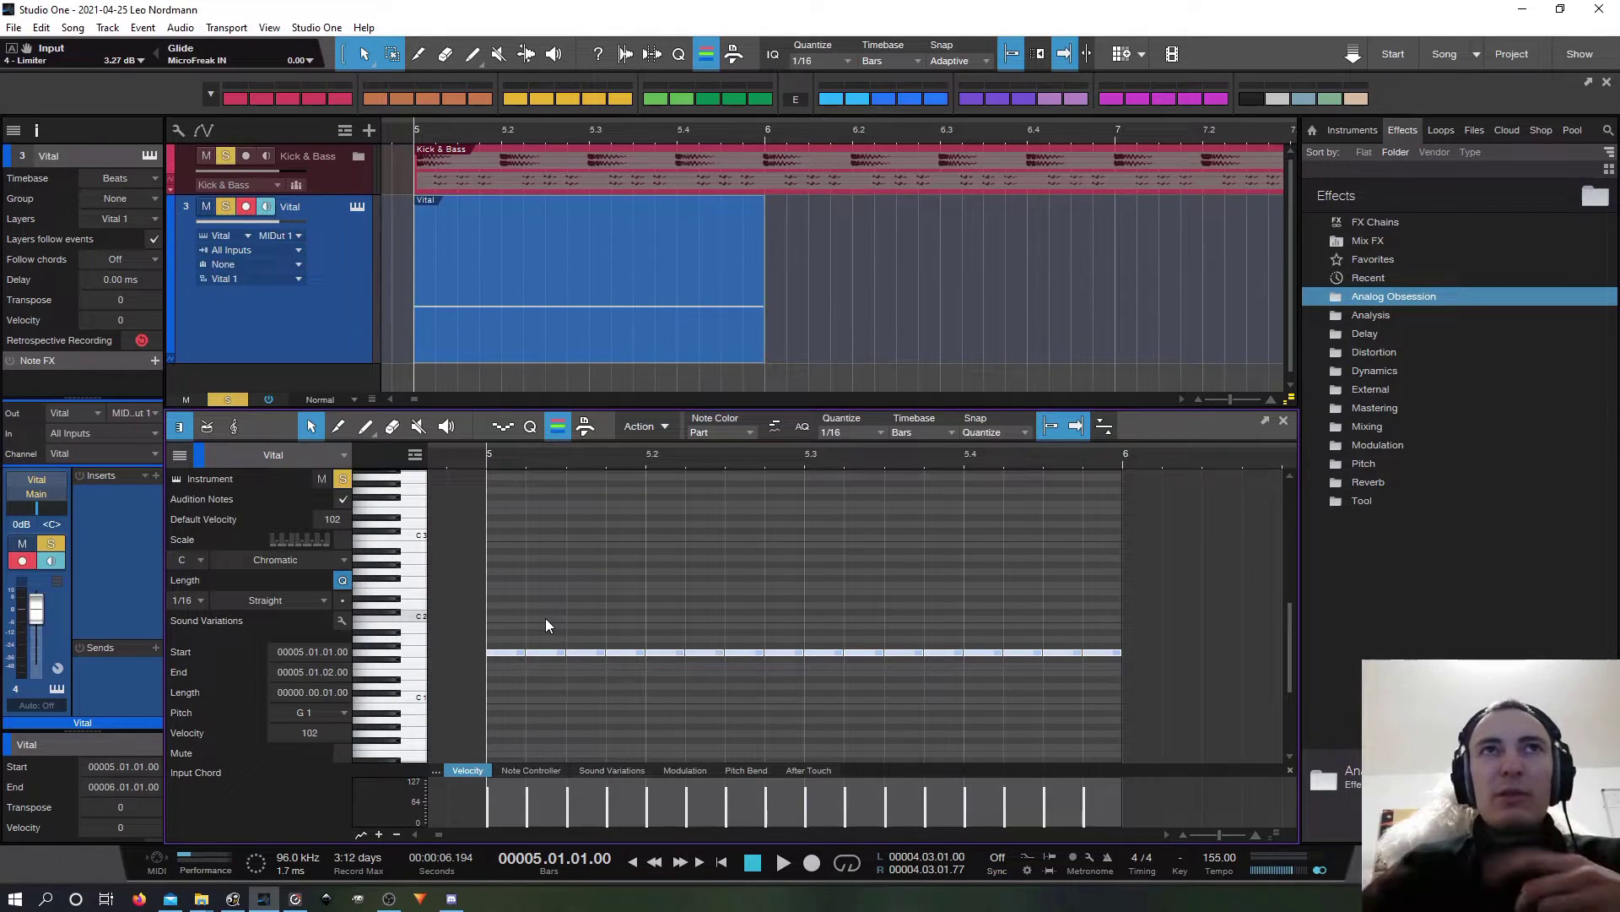
# Step: Set the loop range to the Vital part from bar 5 to bar 6 and play it back
pyautogui.press('p')
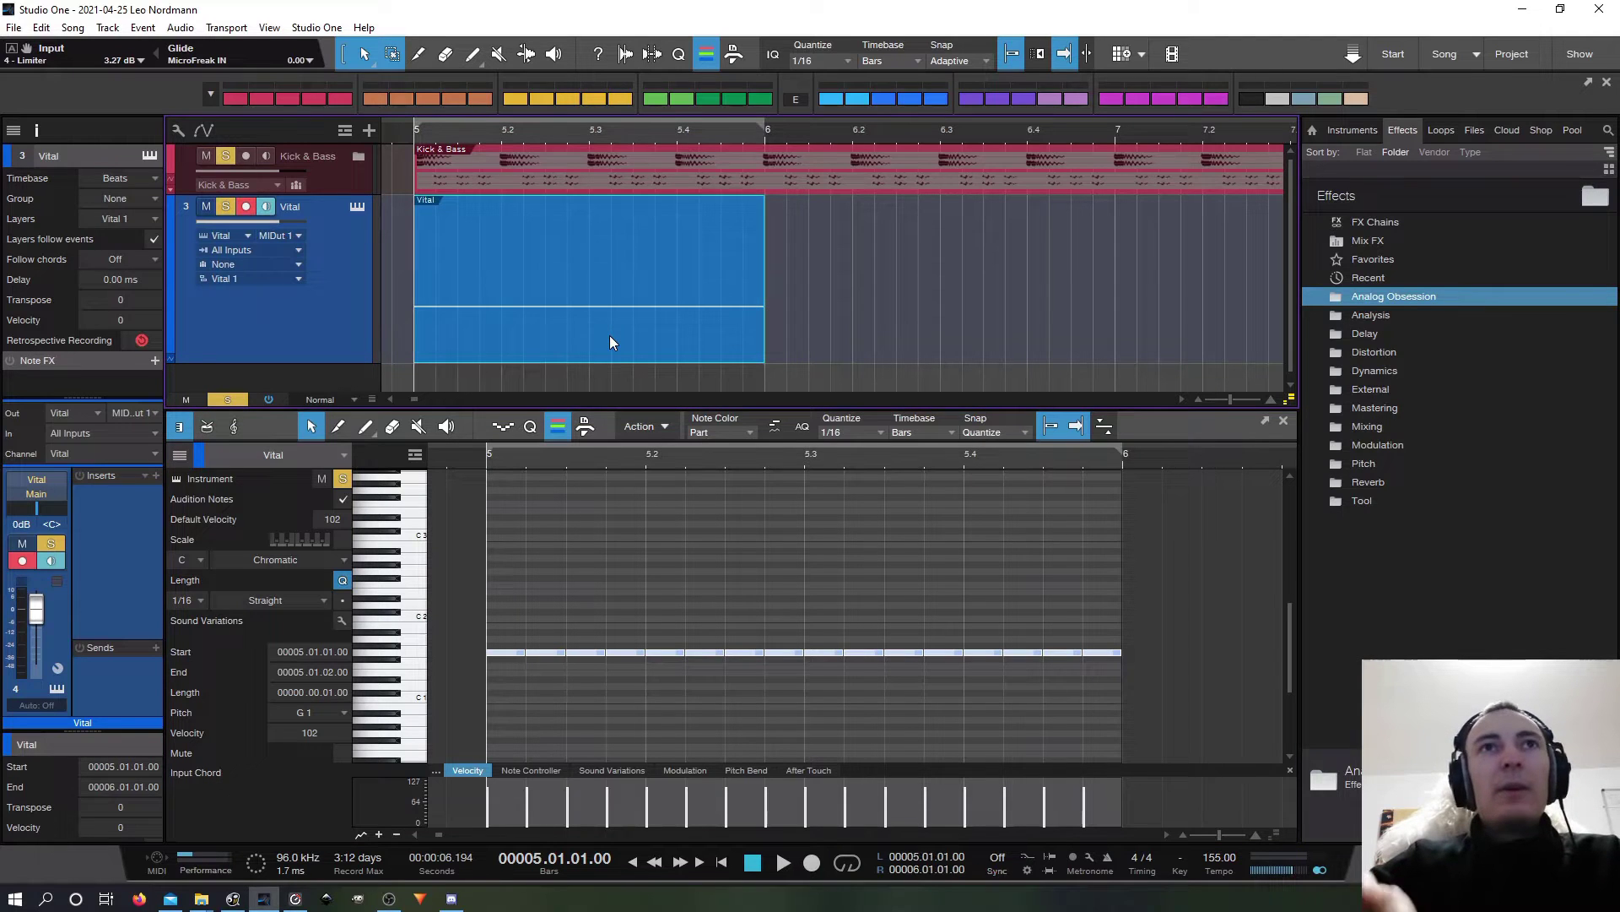
pyautogui.press('space')
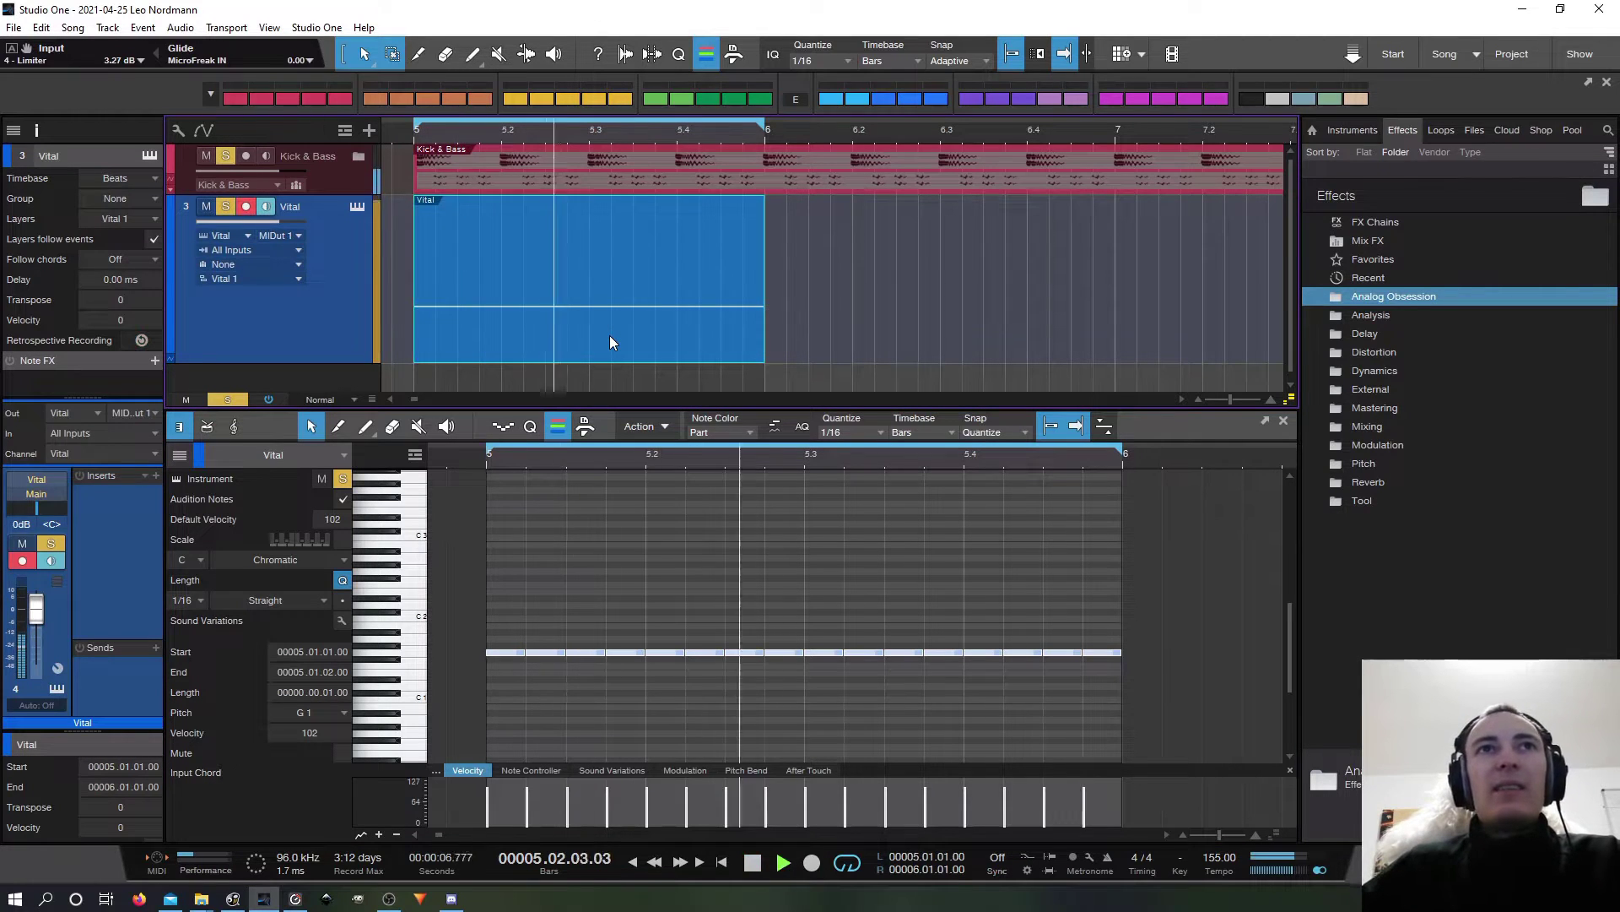
pyautogui.press('space')
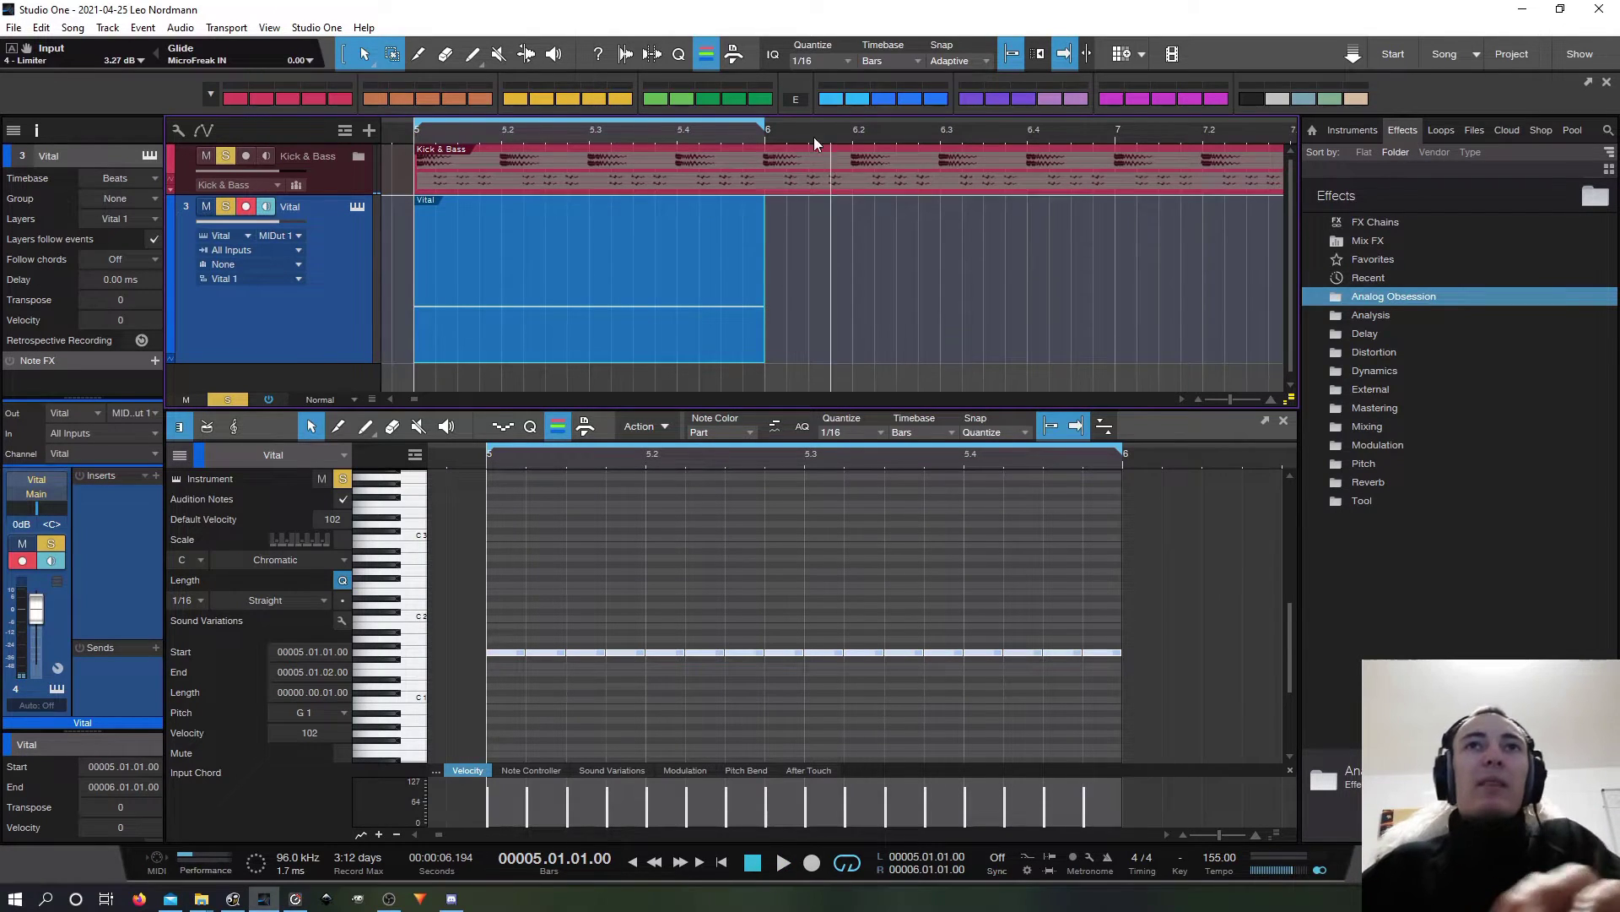
# Step: Duplicate the one-bar Vital part repeatedly up to bar 37 and merge all the copies into one part
pyautogui.scroll(-5, 806, 129)
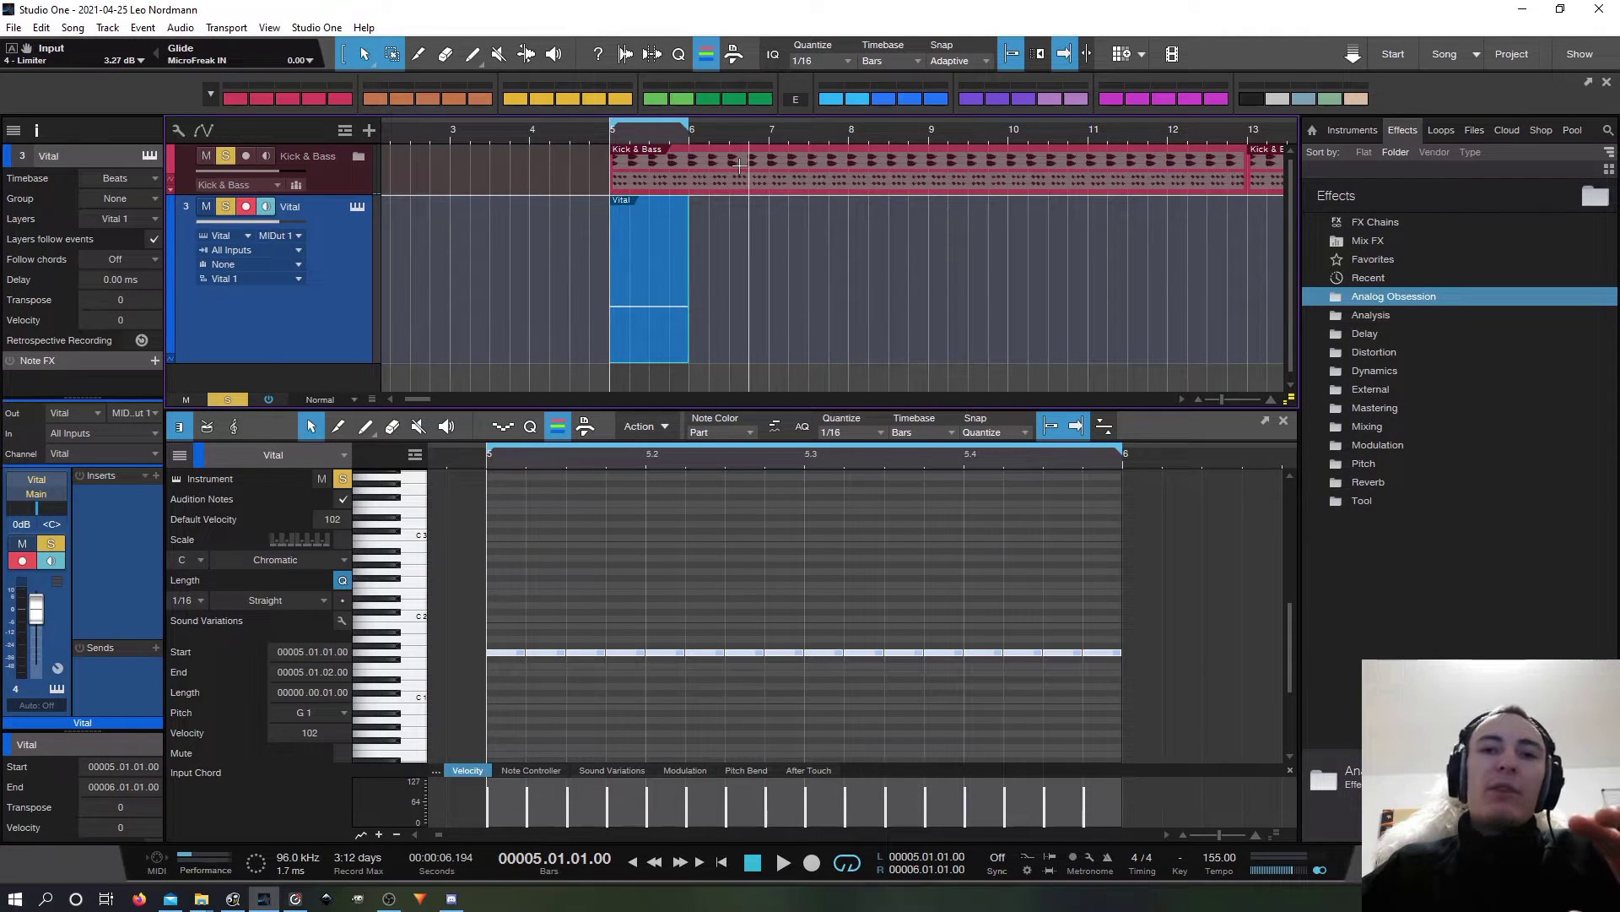
pyautogui.scroll(-6, 559, 279)
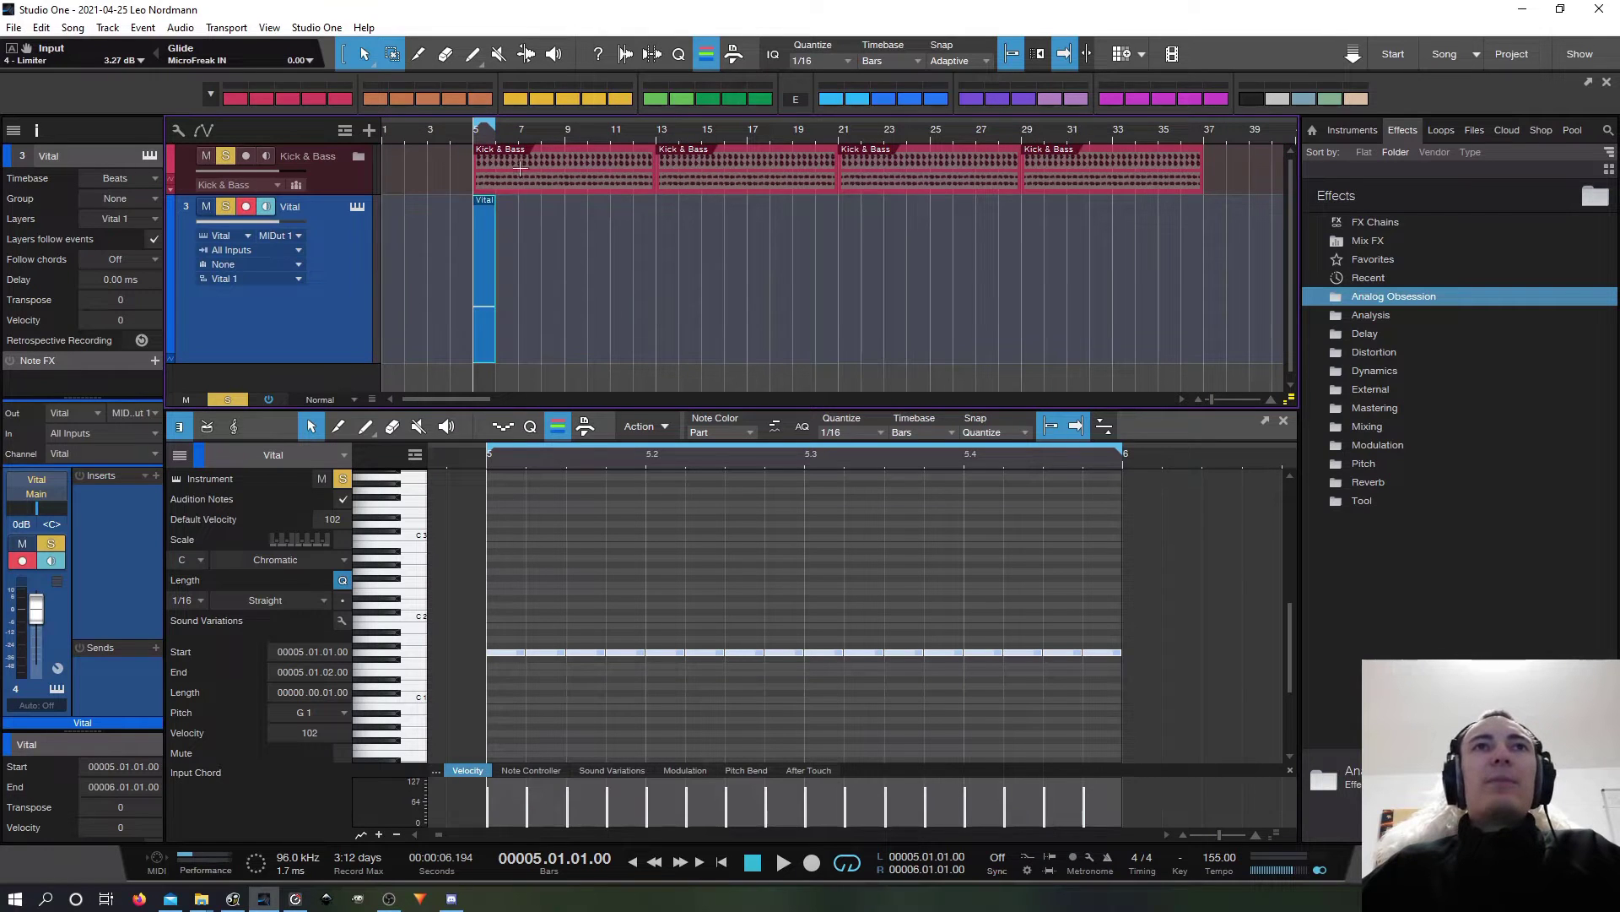
pyautogui.press('d')
pyautogui.press('d')
pyautogui.press('d')
pyautogui.press('d')
pyautogui.press('d')
pyautogui.press('d')
pyautogui.press('d')
pyautogui.press('d')
pyautogui.press('d')
pyautogui.press('d')
pyautogui.press('d')
pyautogui.press('d')
pyautogui.press('d')
pyautogui.press('d')
pyautogui.press('d')
pyautogui.press('d')
pyautogui.press('d')
pyautogui.press('d')
pyautogui.press('d')
pyautogui.press('d')
pyautogui.press('d')
pyautogui.press('d')
pyautogui.press('d')
pyautogui.press('d')
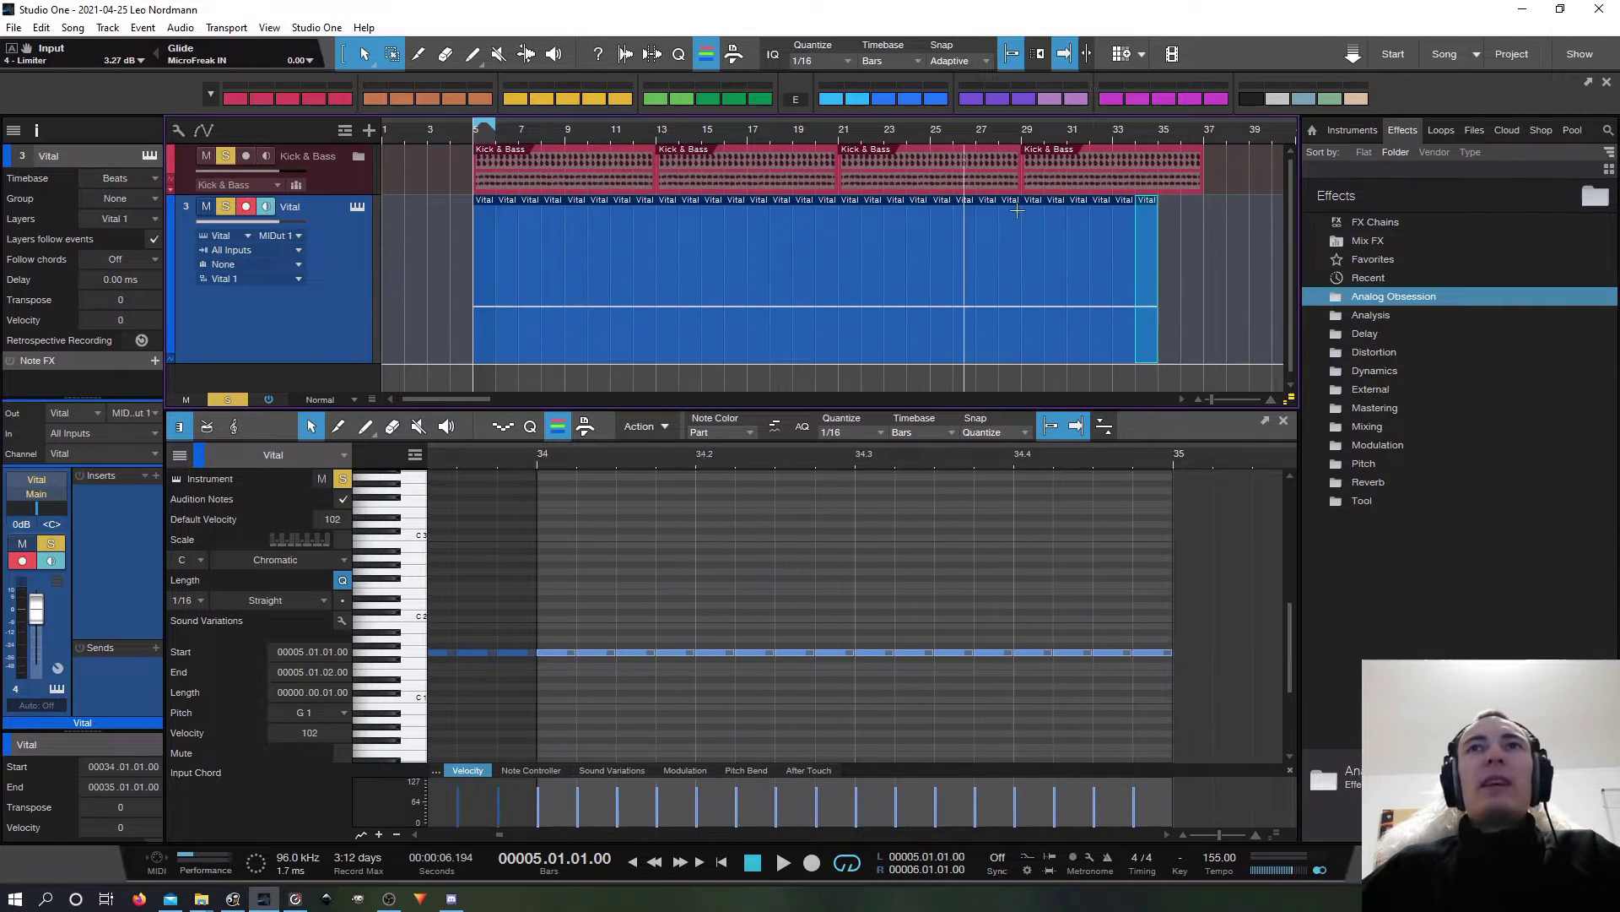
pyautogui.click(330, 297)
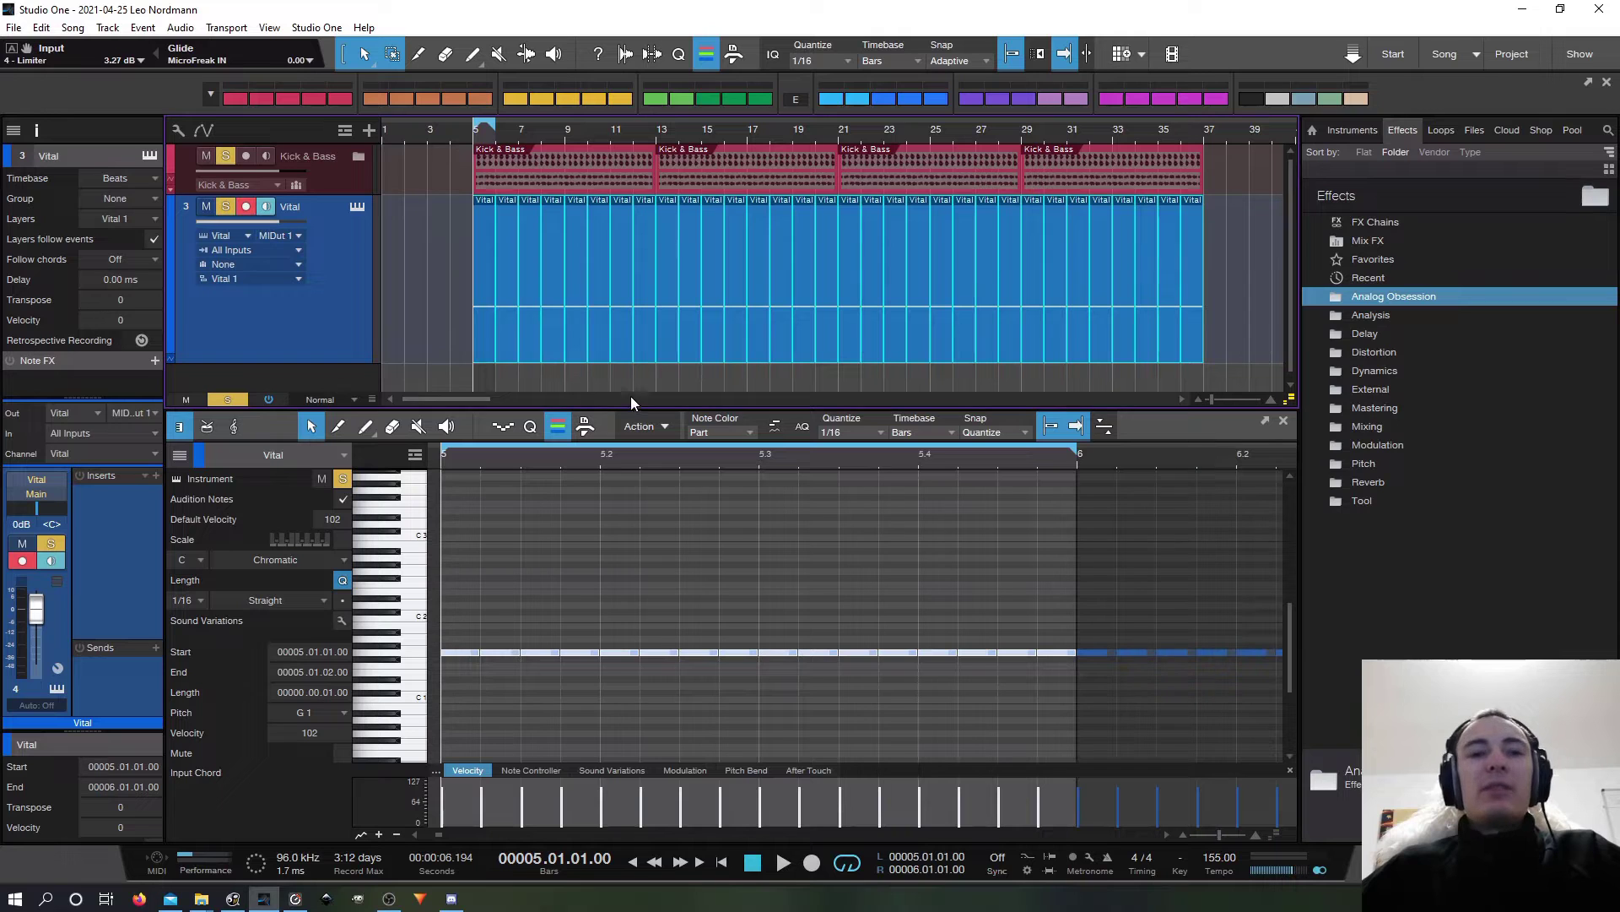
pyautogui.press('g')
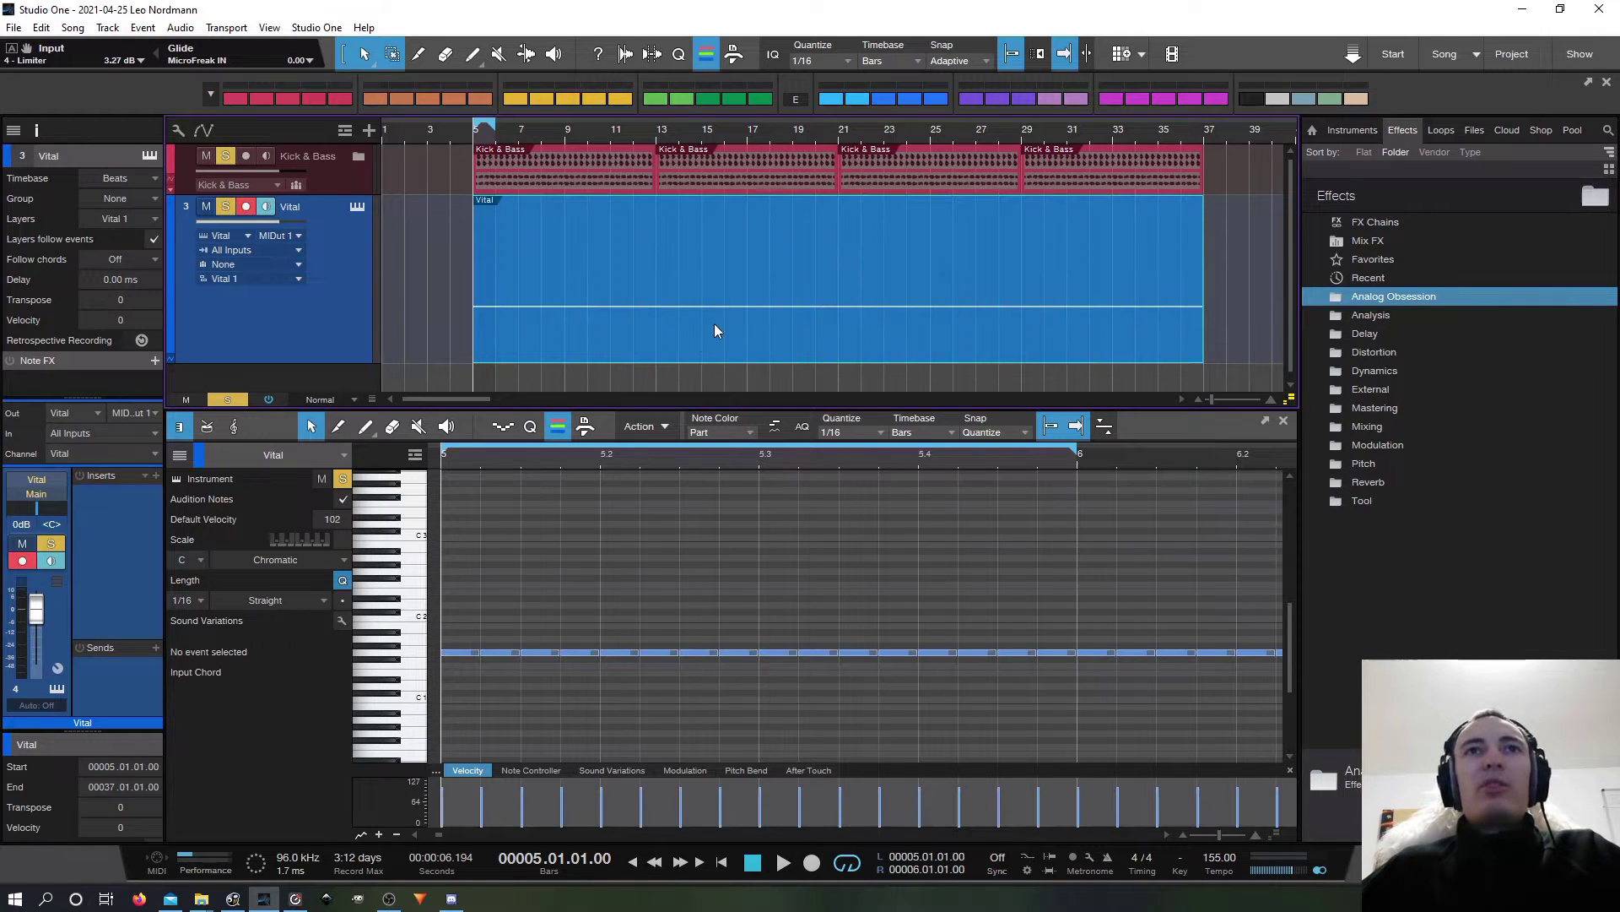
# Step: Look over the Kick & Bass clips above the merged part and select all four of them
pyautogui.moveTo(771, 460); pyautogui.dragTo(498, 320)
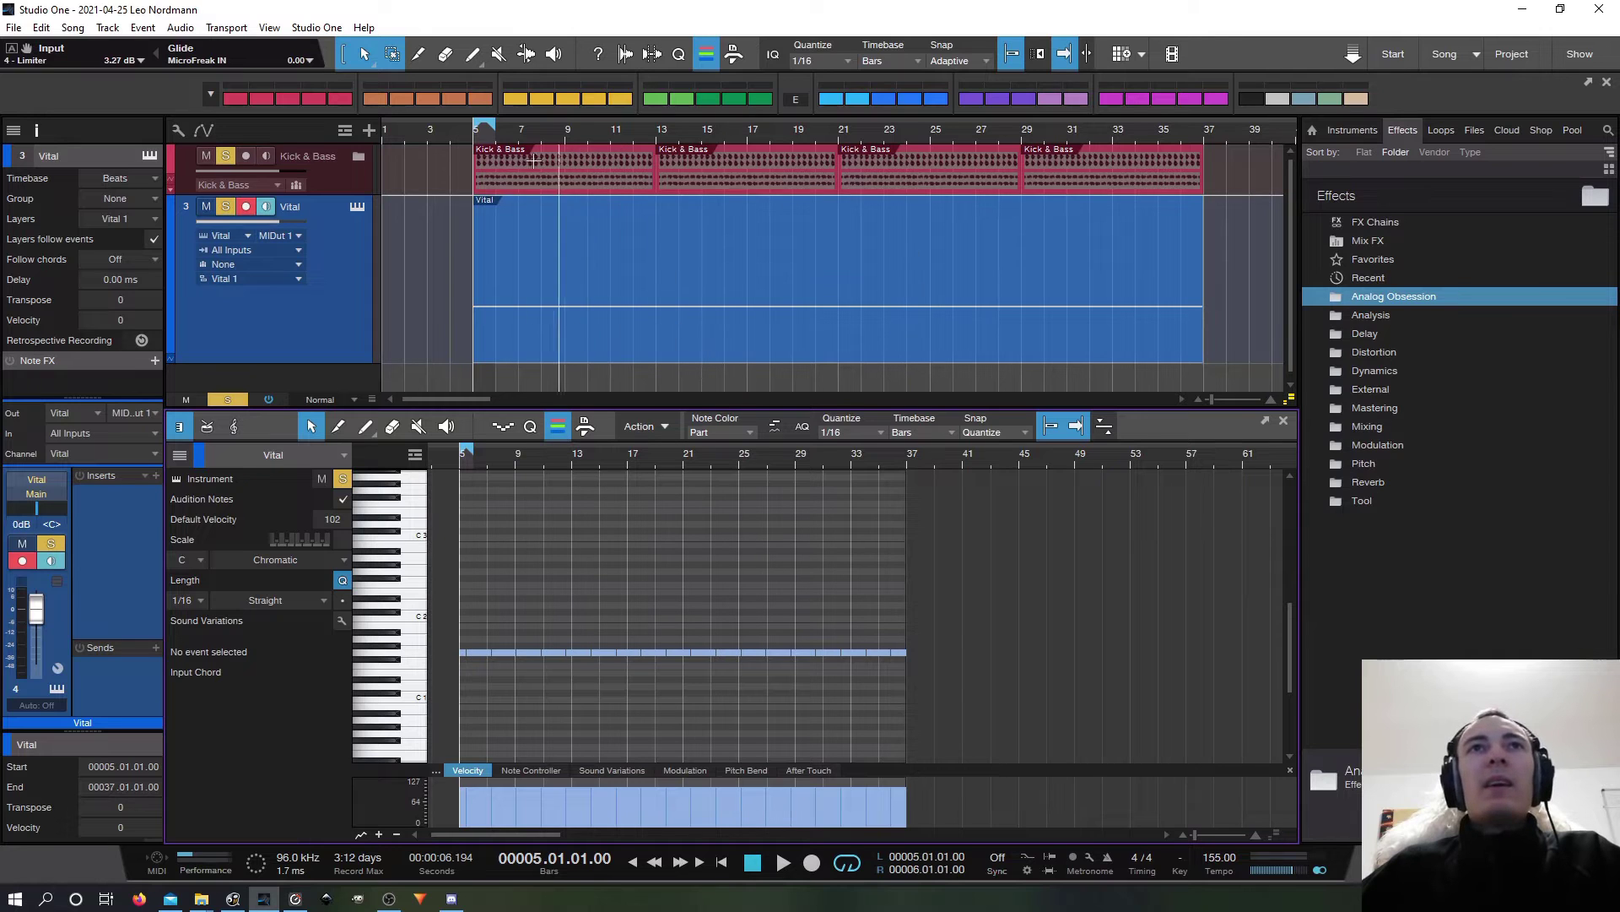
pyautogui.click(508, 181)
pyautogui.scroll(5, 507, 181)
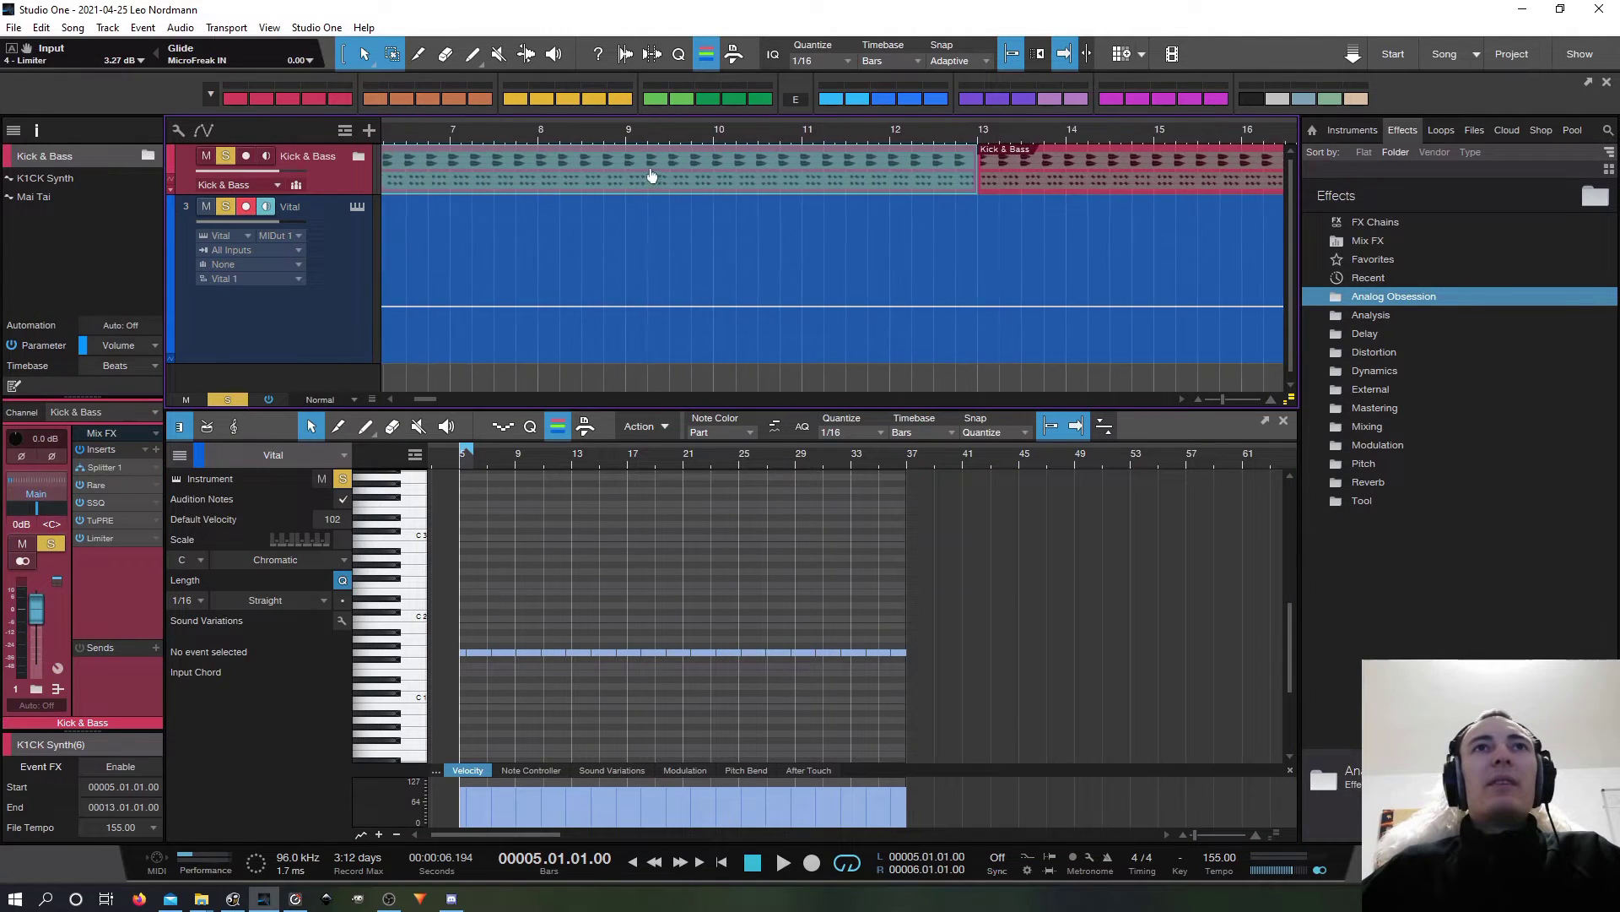
pyautogui.scroll(-5, 703, 169)
pyautogui.click(603, 188)
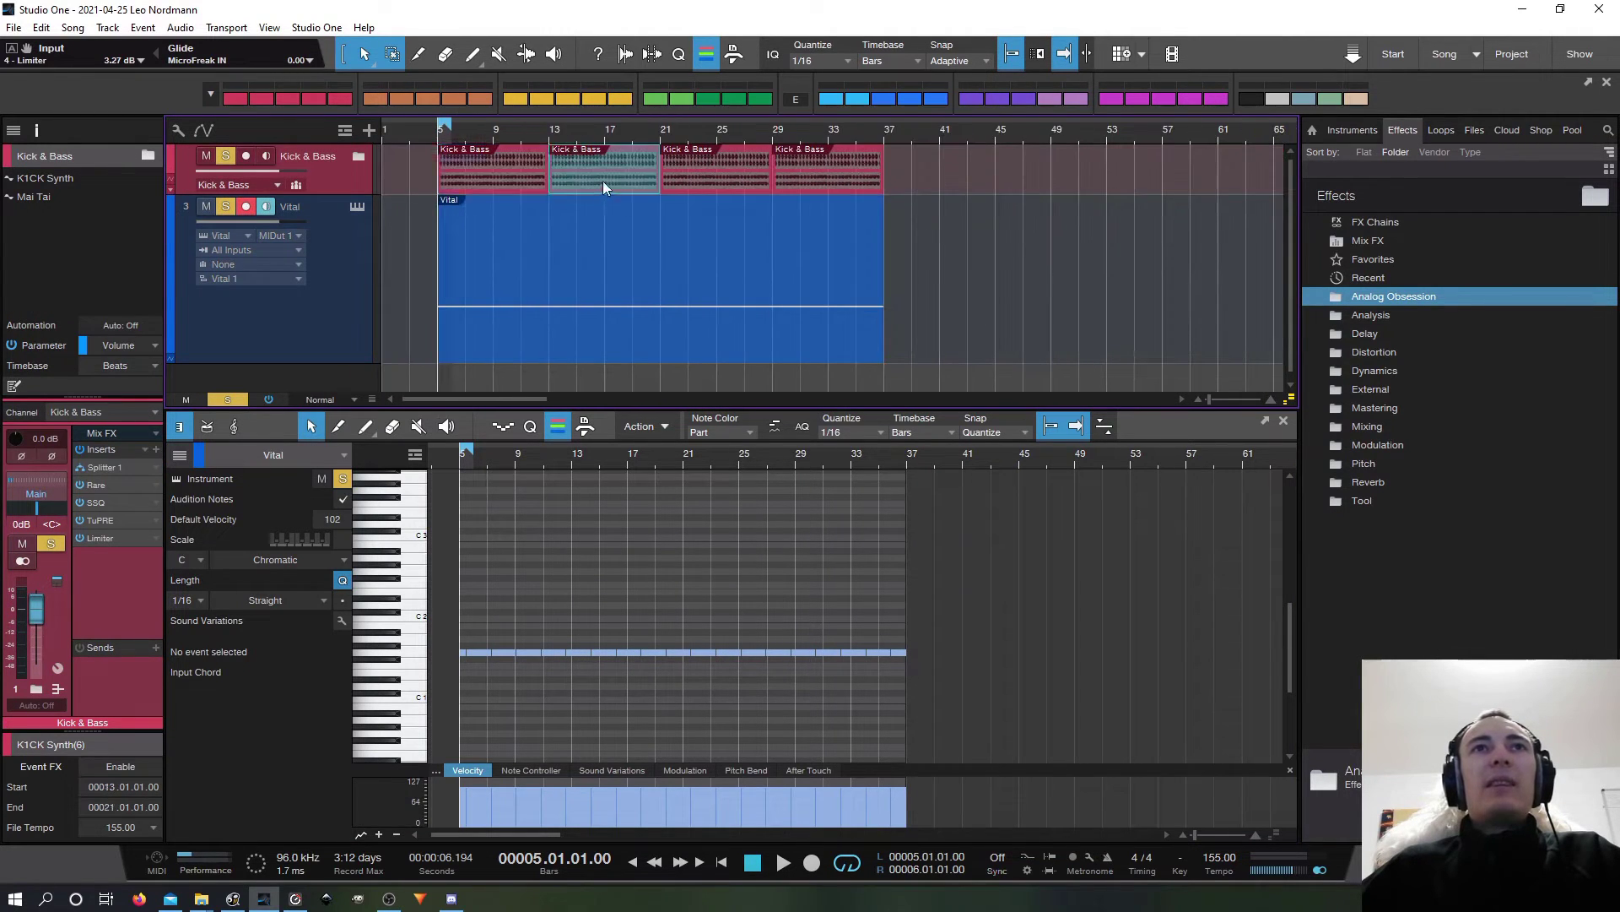
pyautogui.moveTo(895, 177); pyautogui.dragTo(410, 180)
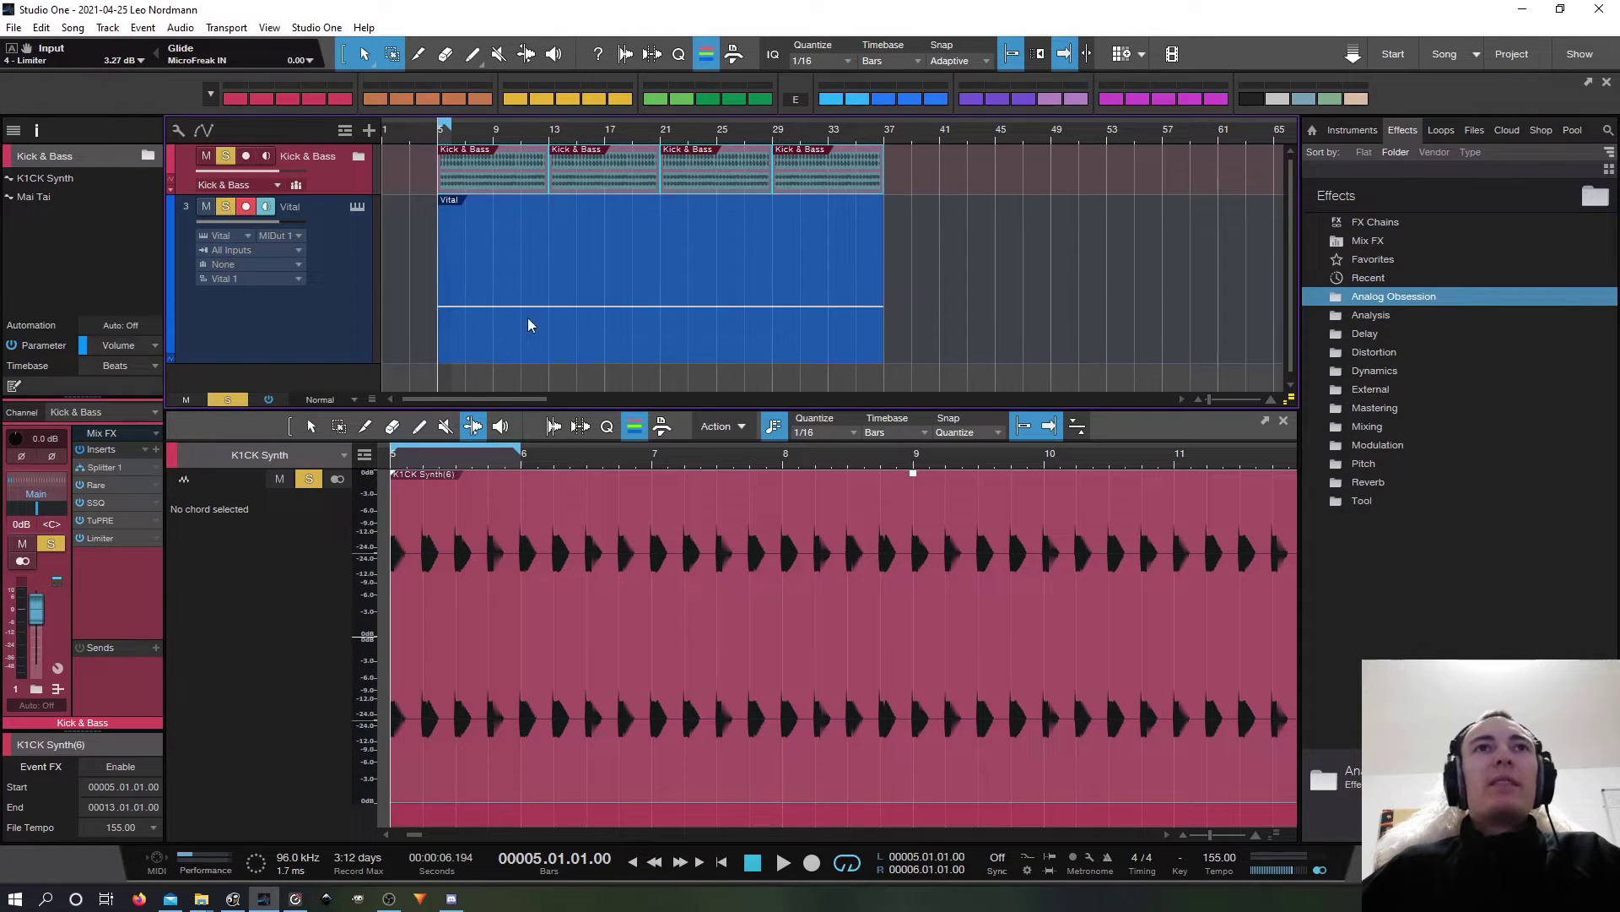
# Step: Select all the notes of the merged Vital part in the note editor
pyautogui.click(484, 320)
pyautogui.moveTo(964, 703); pyautogui.dragTo(428, 362)
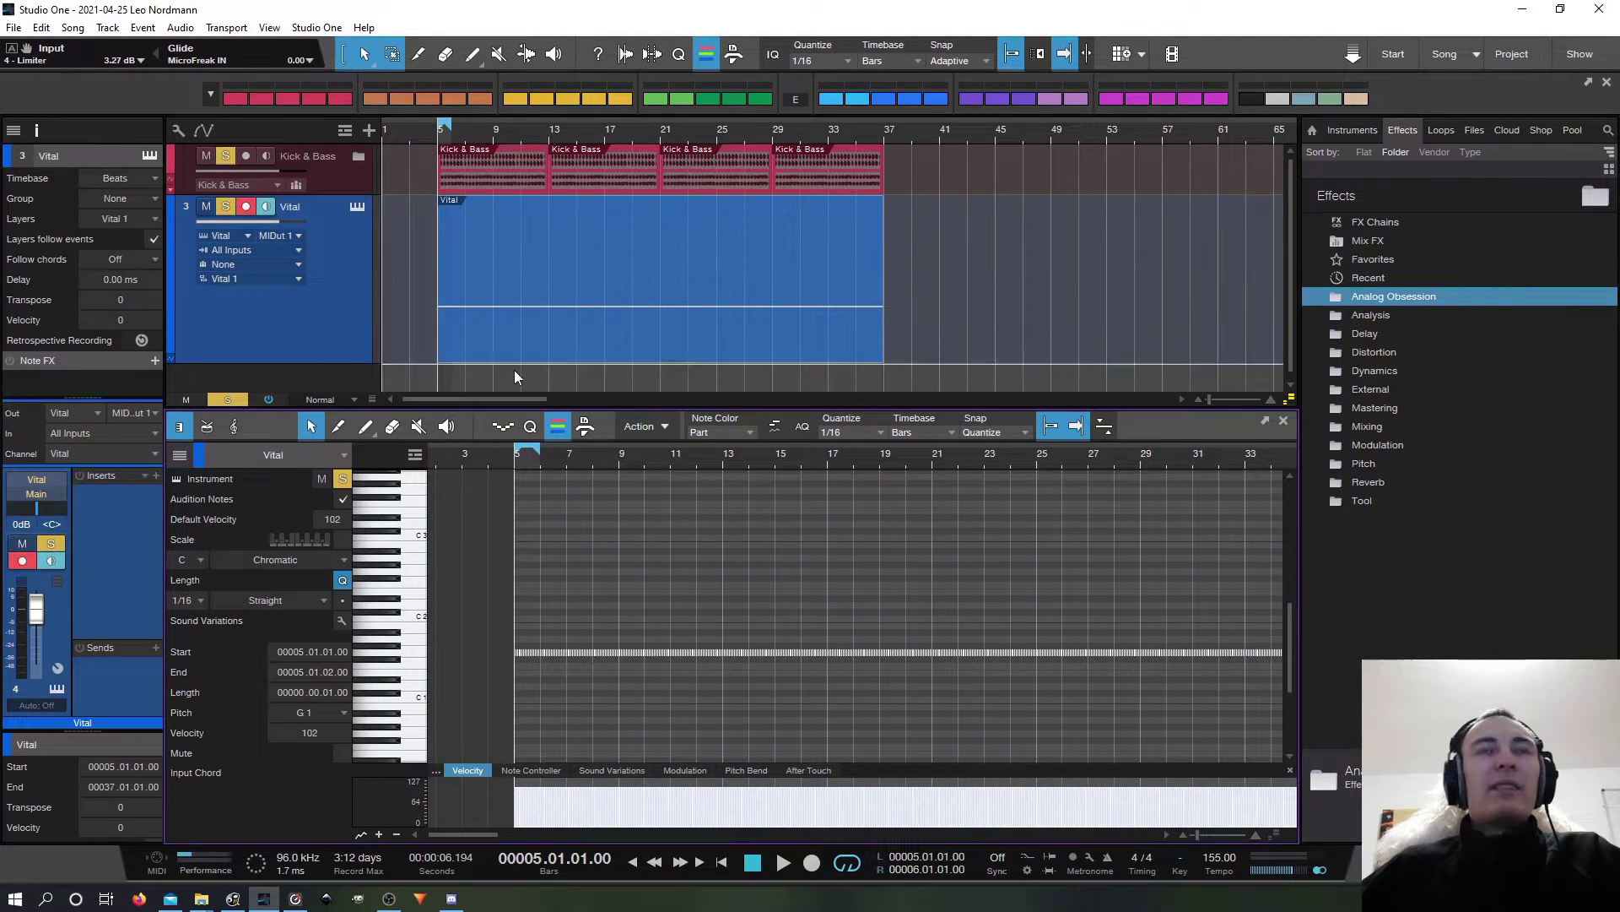
pyautogui.moveTo(709, 461); pyautogui.dragTo(562, 426)
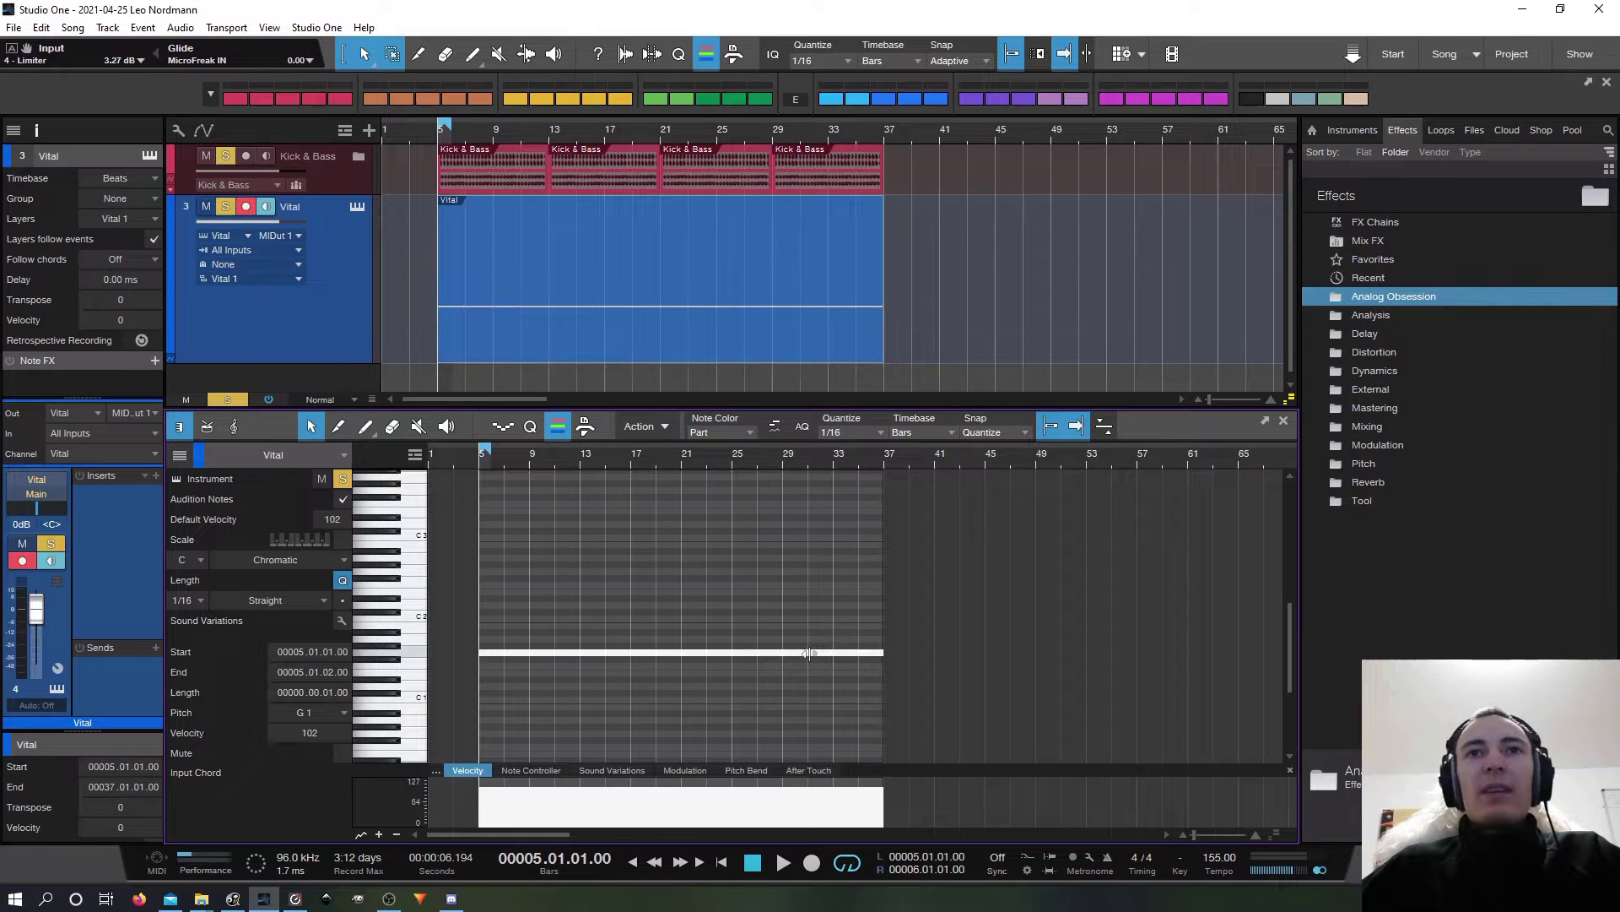
# Step: Randomize only the pitch of the selected notes using the original pitch range, with velocity and note length turned off
pyautogui.rightClick(803, 653)
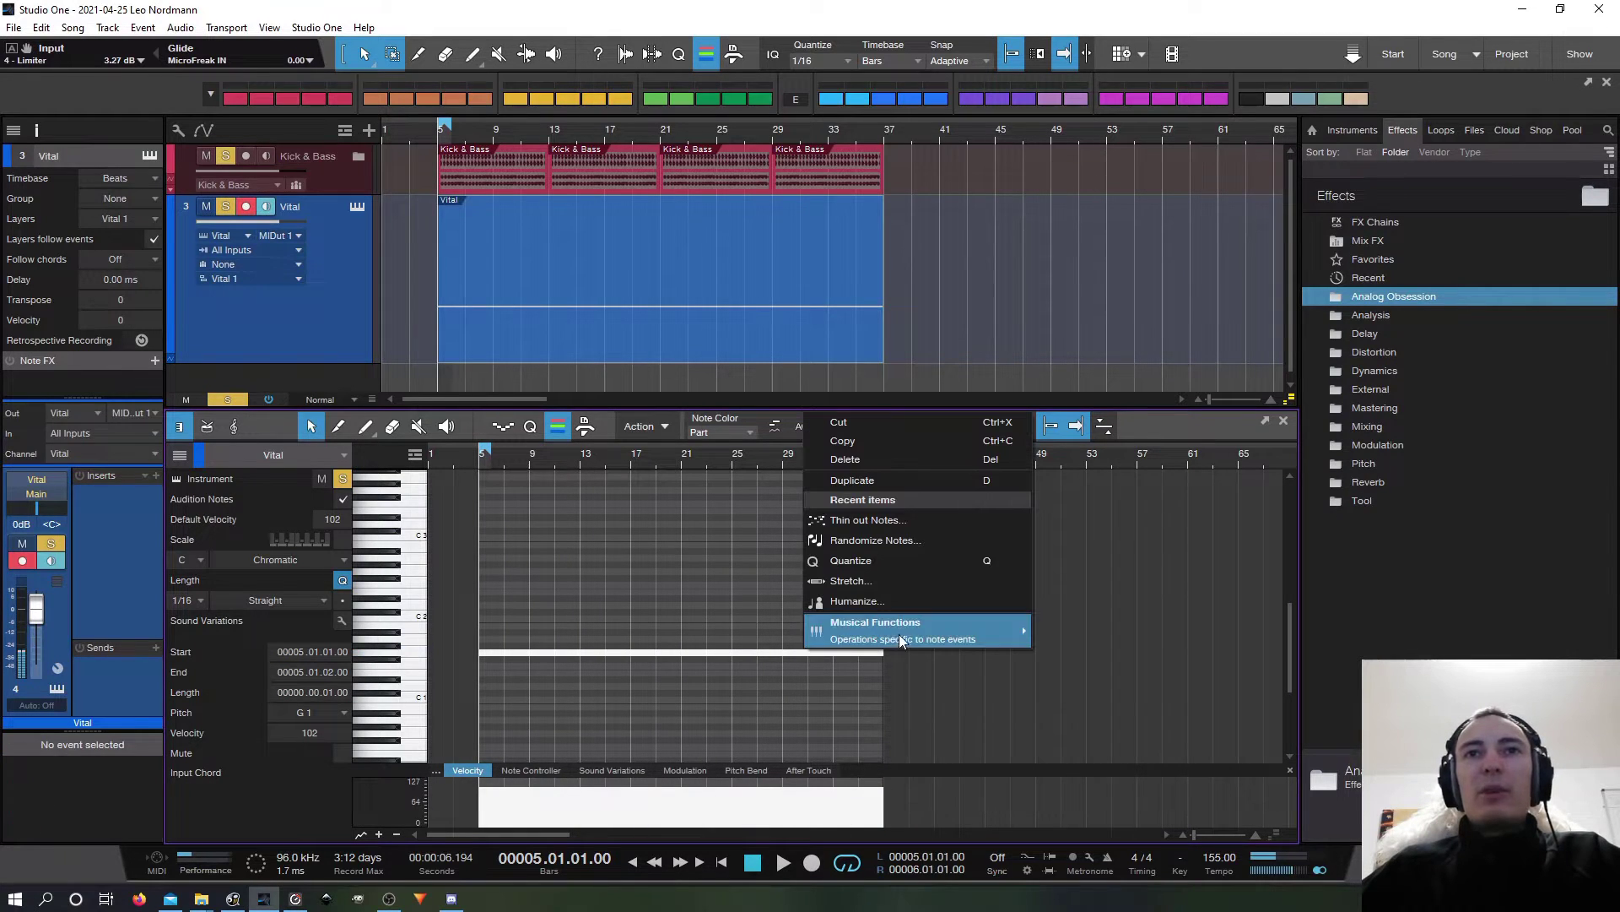
pyautogui.moveTo(901, 639)
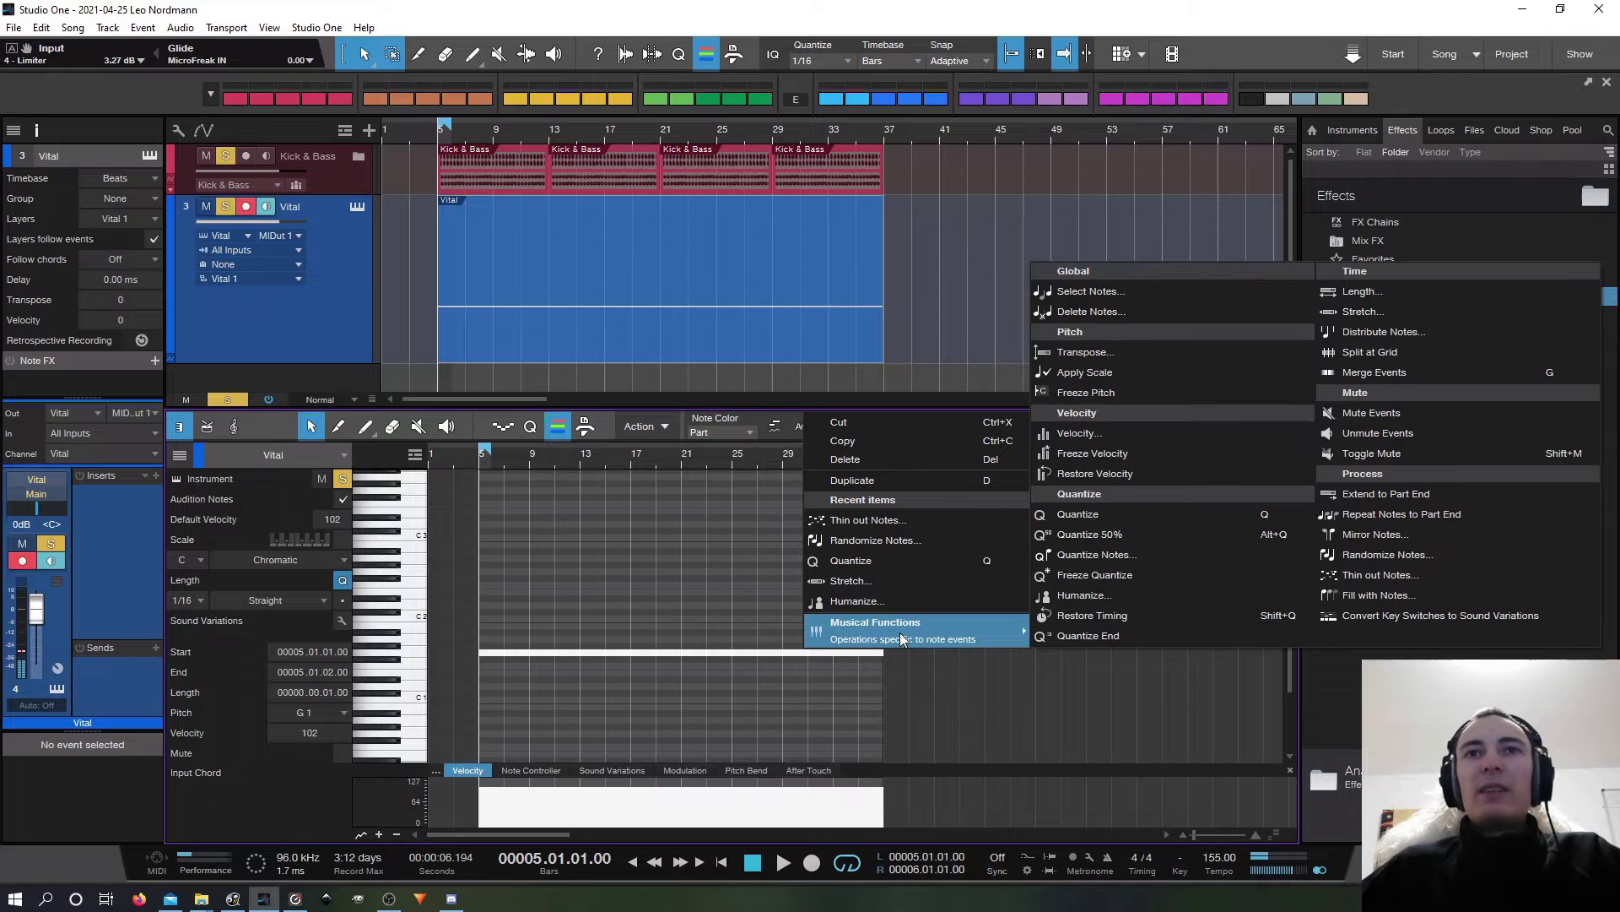
pyautogui.click(1414, 557)
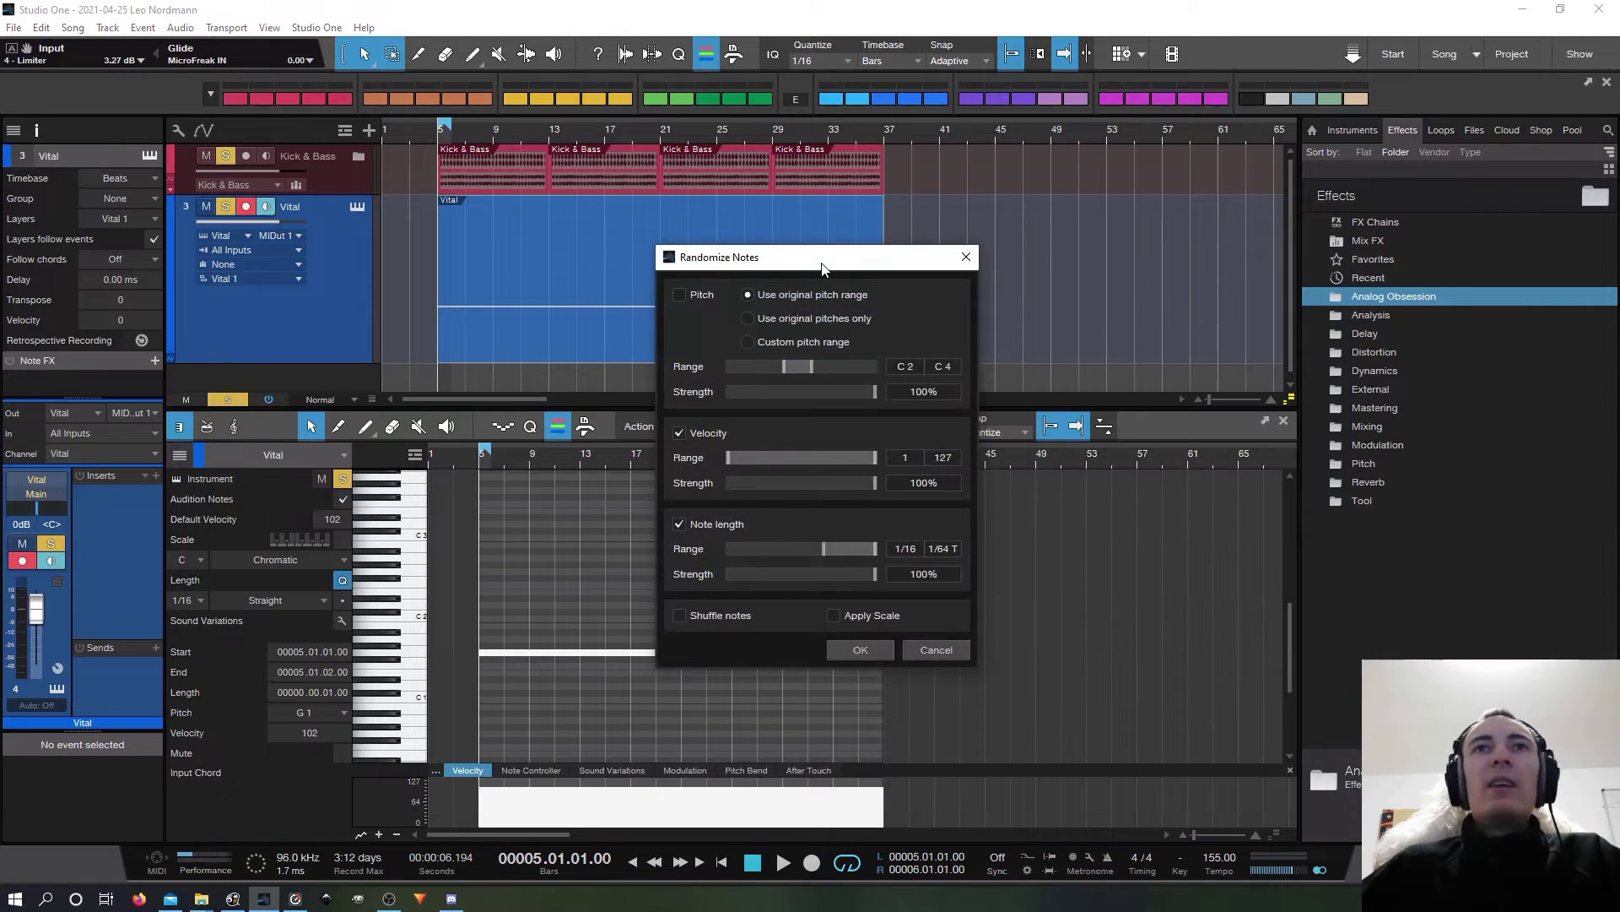
pyautogui.moveTo(823, 268); pyautogui.dragTo(1057, 318)
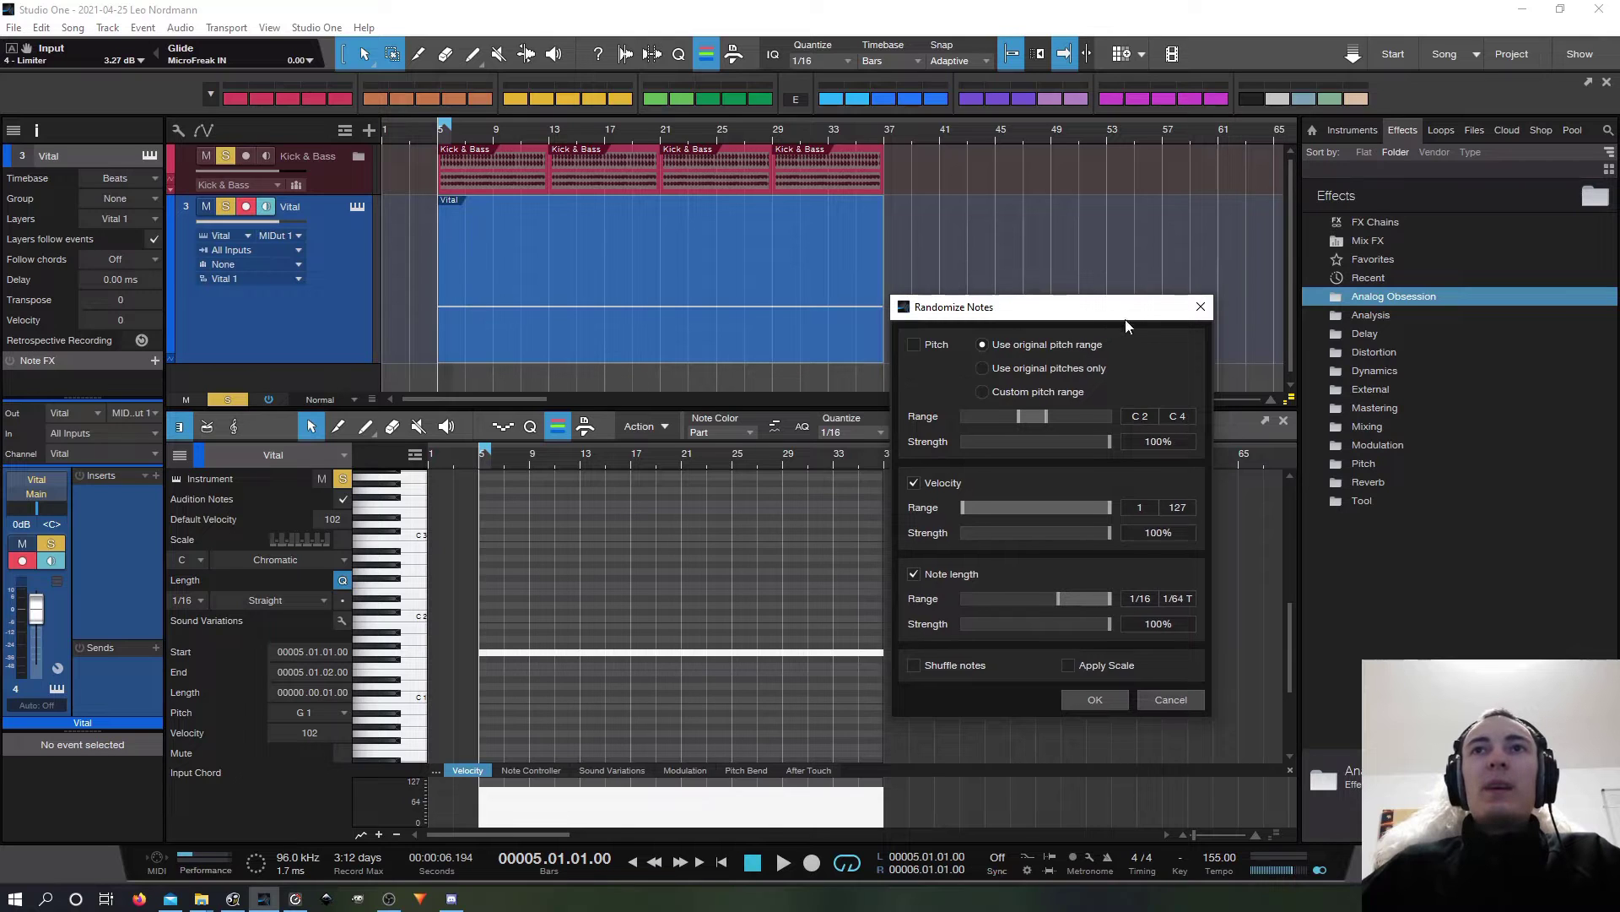
pyautogui.moveTo(1126, 326); pyautogui.dragTo(1157, 341)
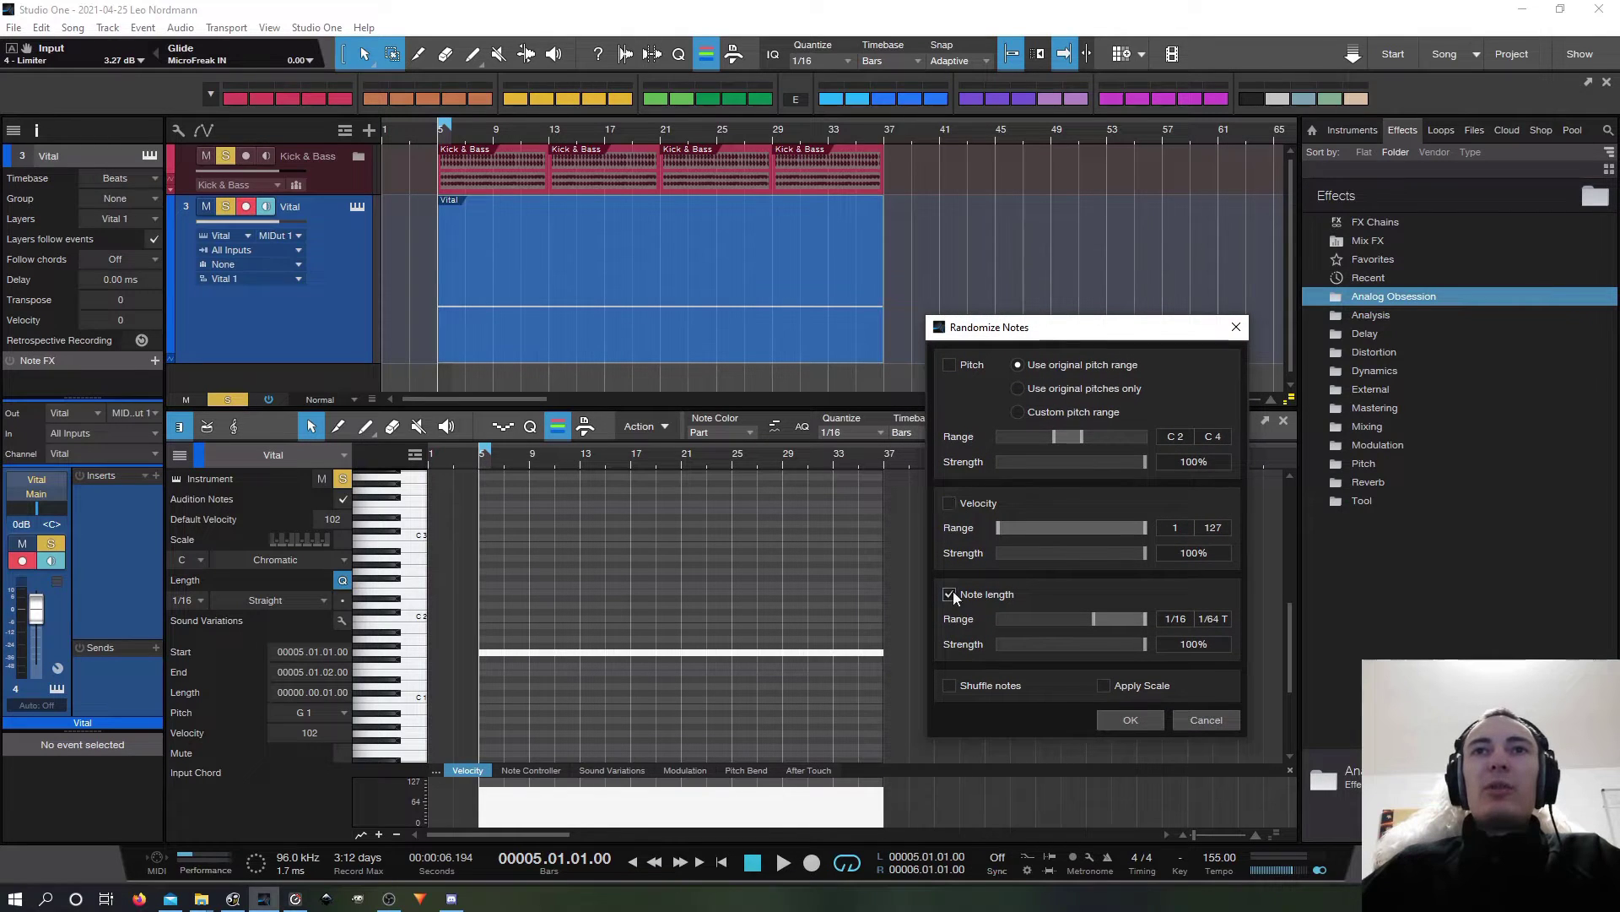
pyautogui.click(950, 366)
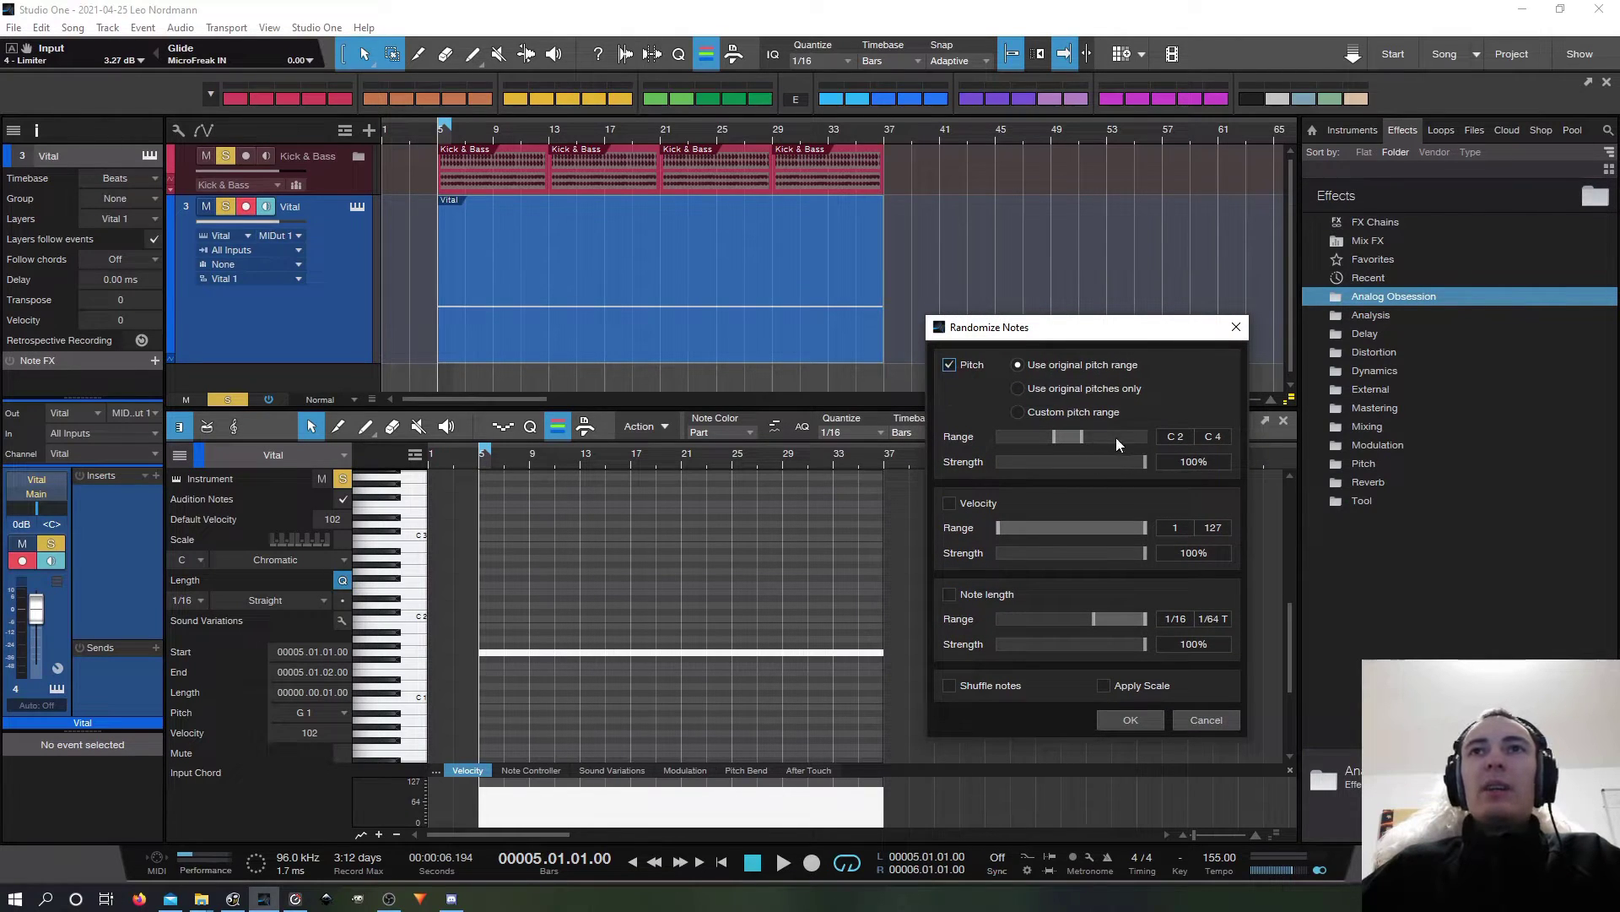
pyautogui.click(1127, 719)
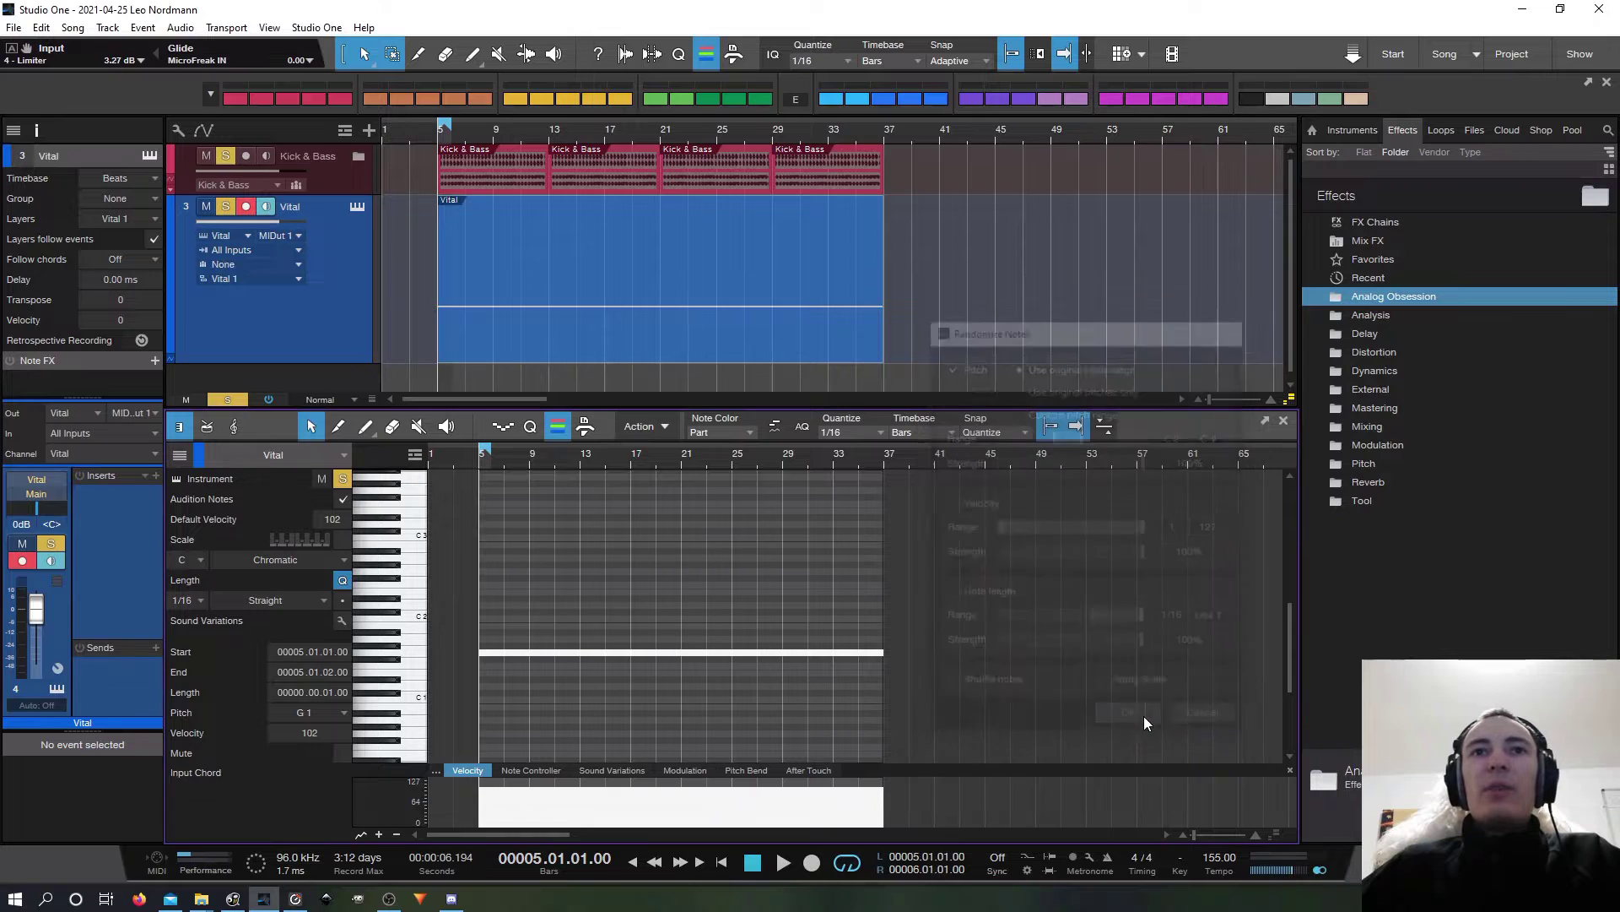
# Step: Randomize the notes using original pitches only and note lengths from 1/16 to 1/64 T, with the pitch range set to C 2–F 6
pyautogui.rightClick(704, 652)
pyautogui.click(780, 757)
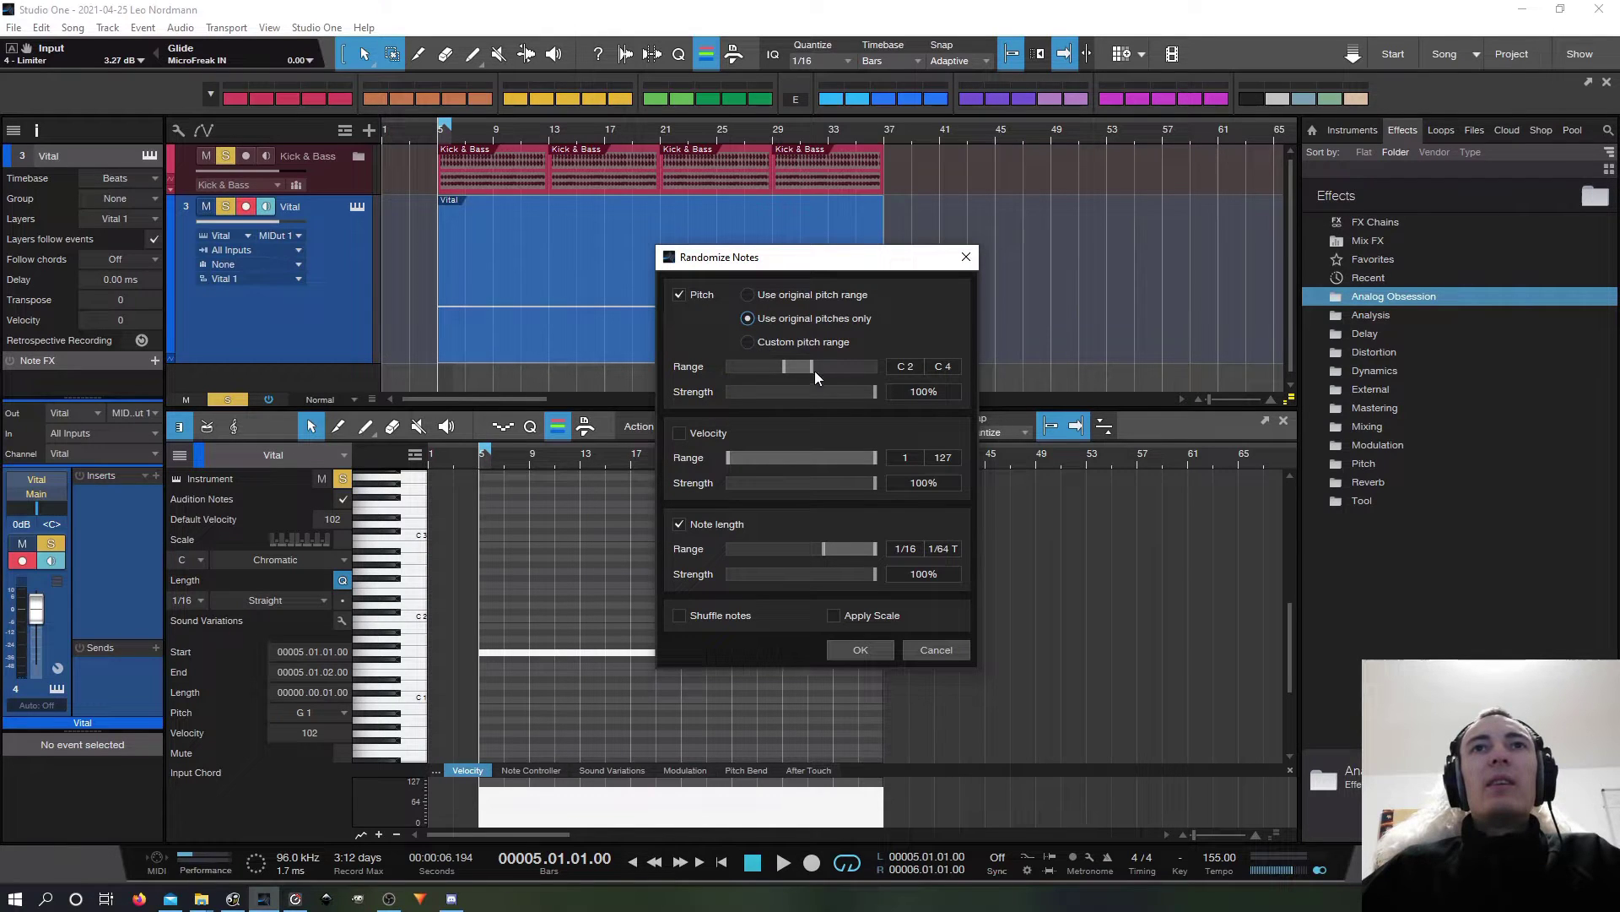
pyautogui.moveTo(814, 370); pyautogui.dragTo(844, 368)
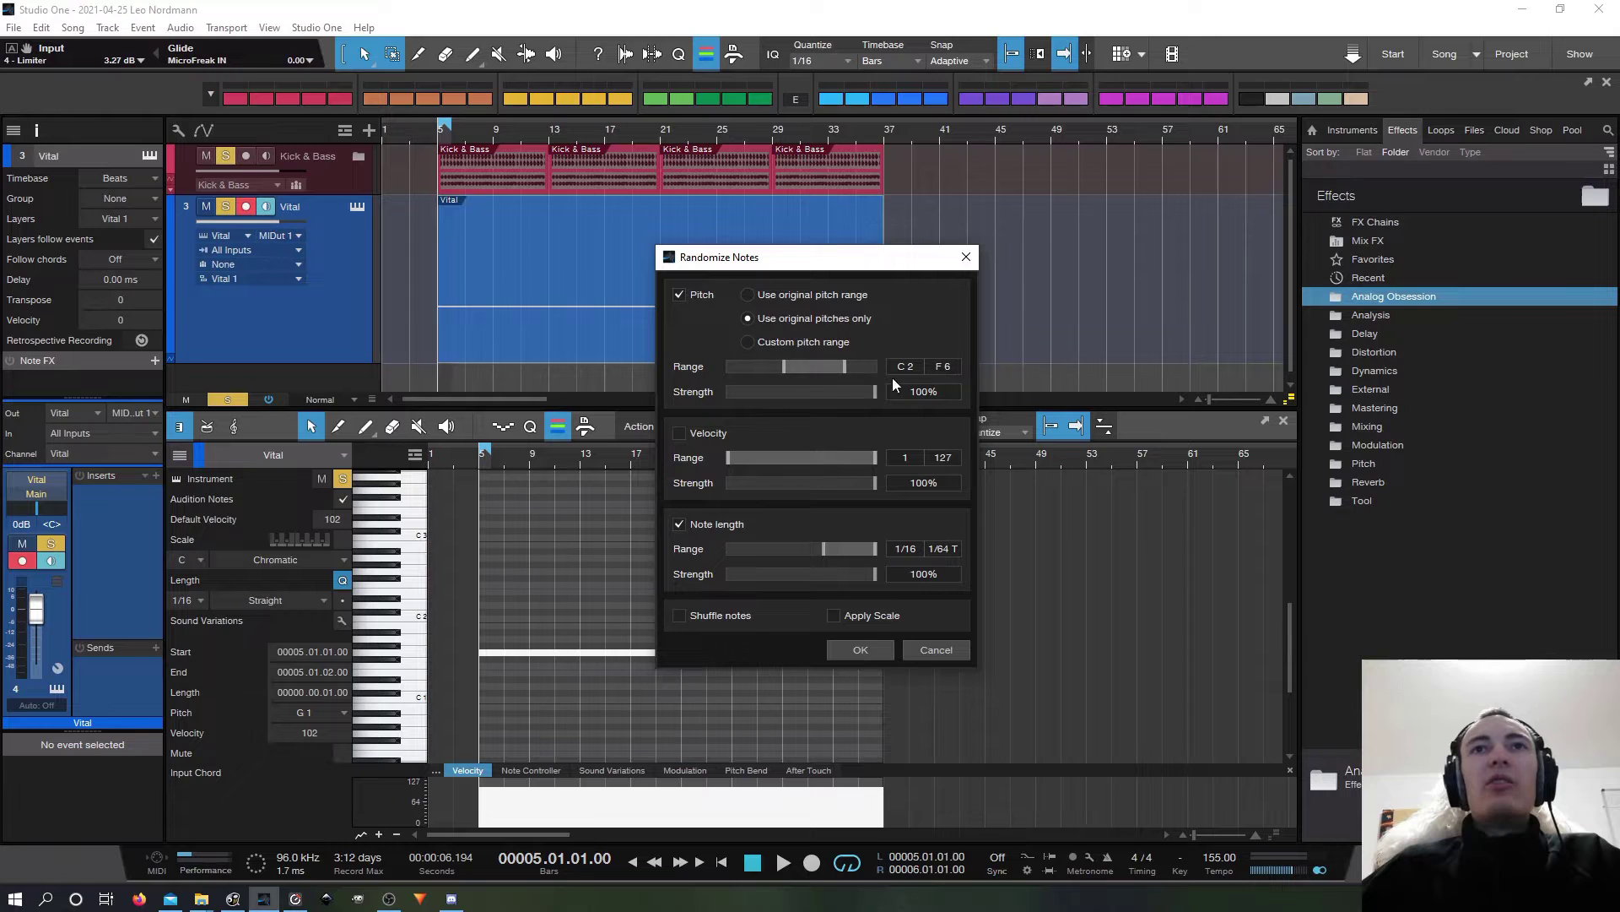
pyautogui.click(871, 651)
# Step: Randomize the notes with a custom pitch range of C 2 to F 6 at 100% strength, keeping note length randomization on
pyautogui.rightClick(731, 658)
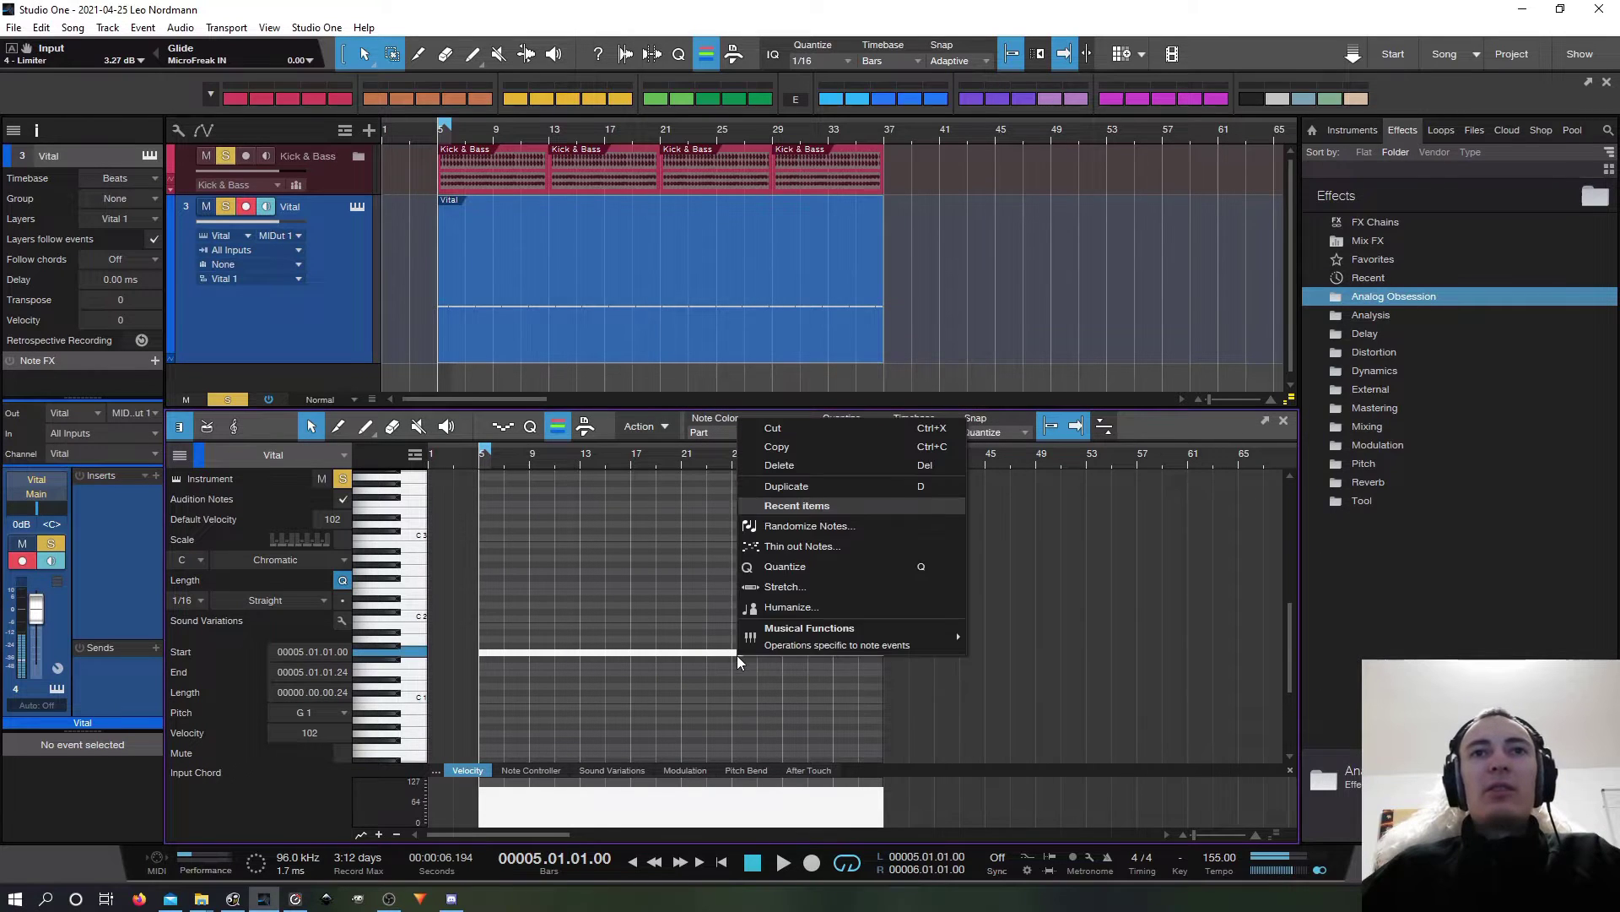
pyautogui.click(823, 529)
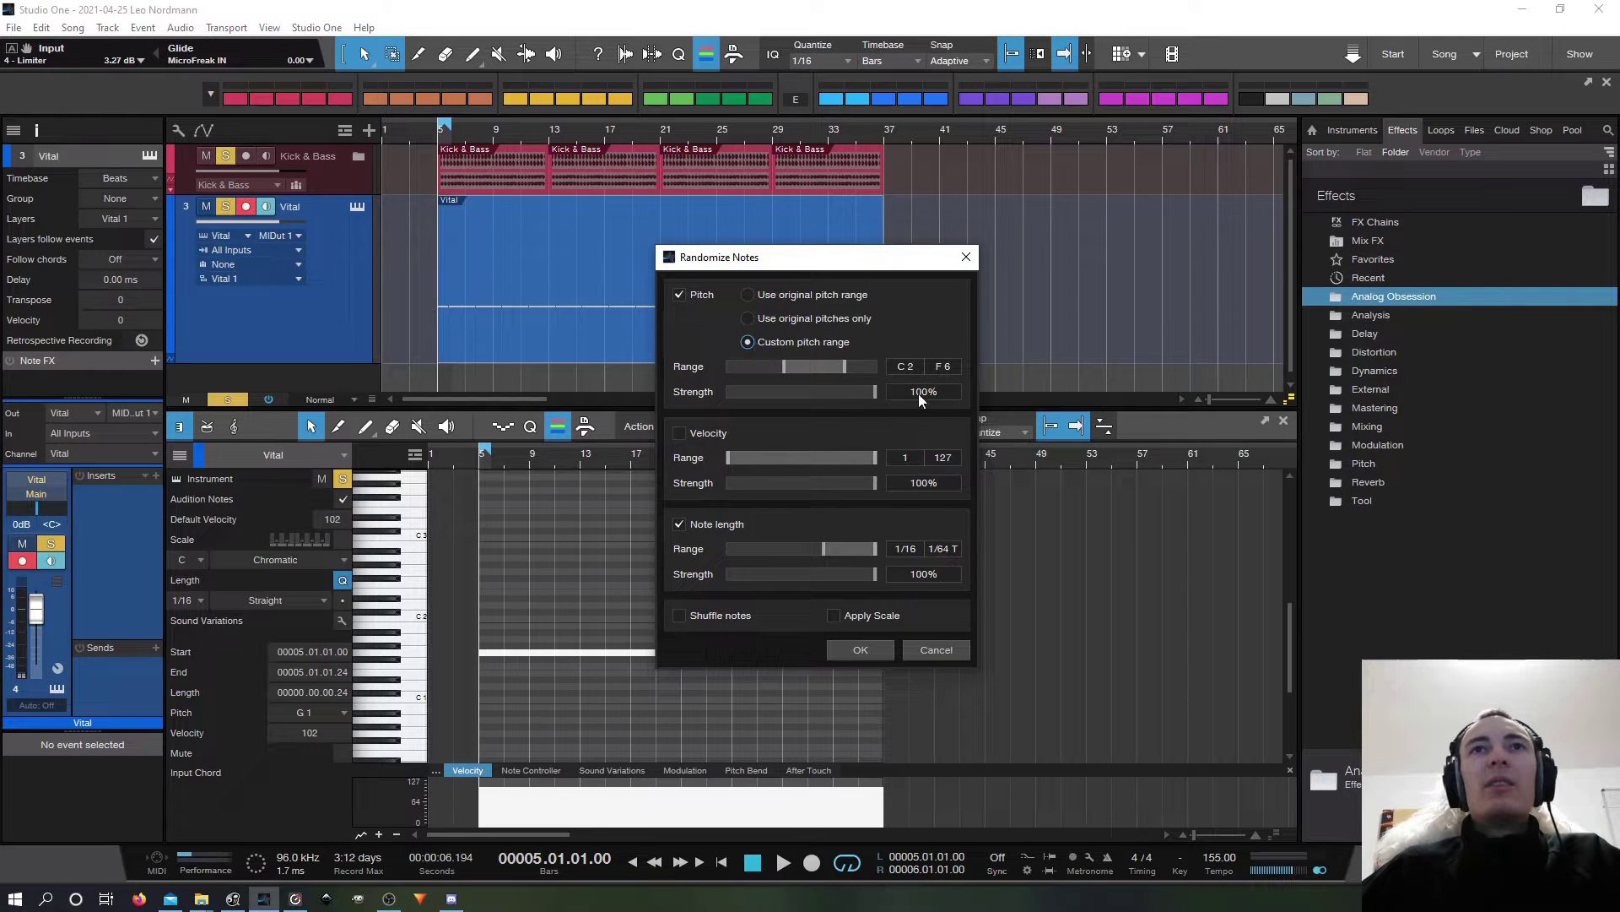
pyautogui.click(859, 652)
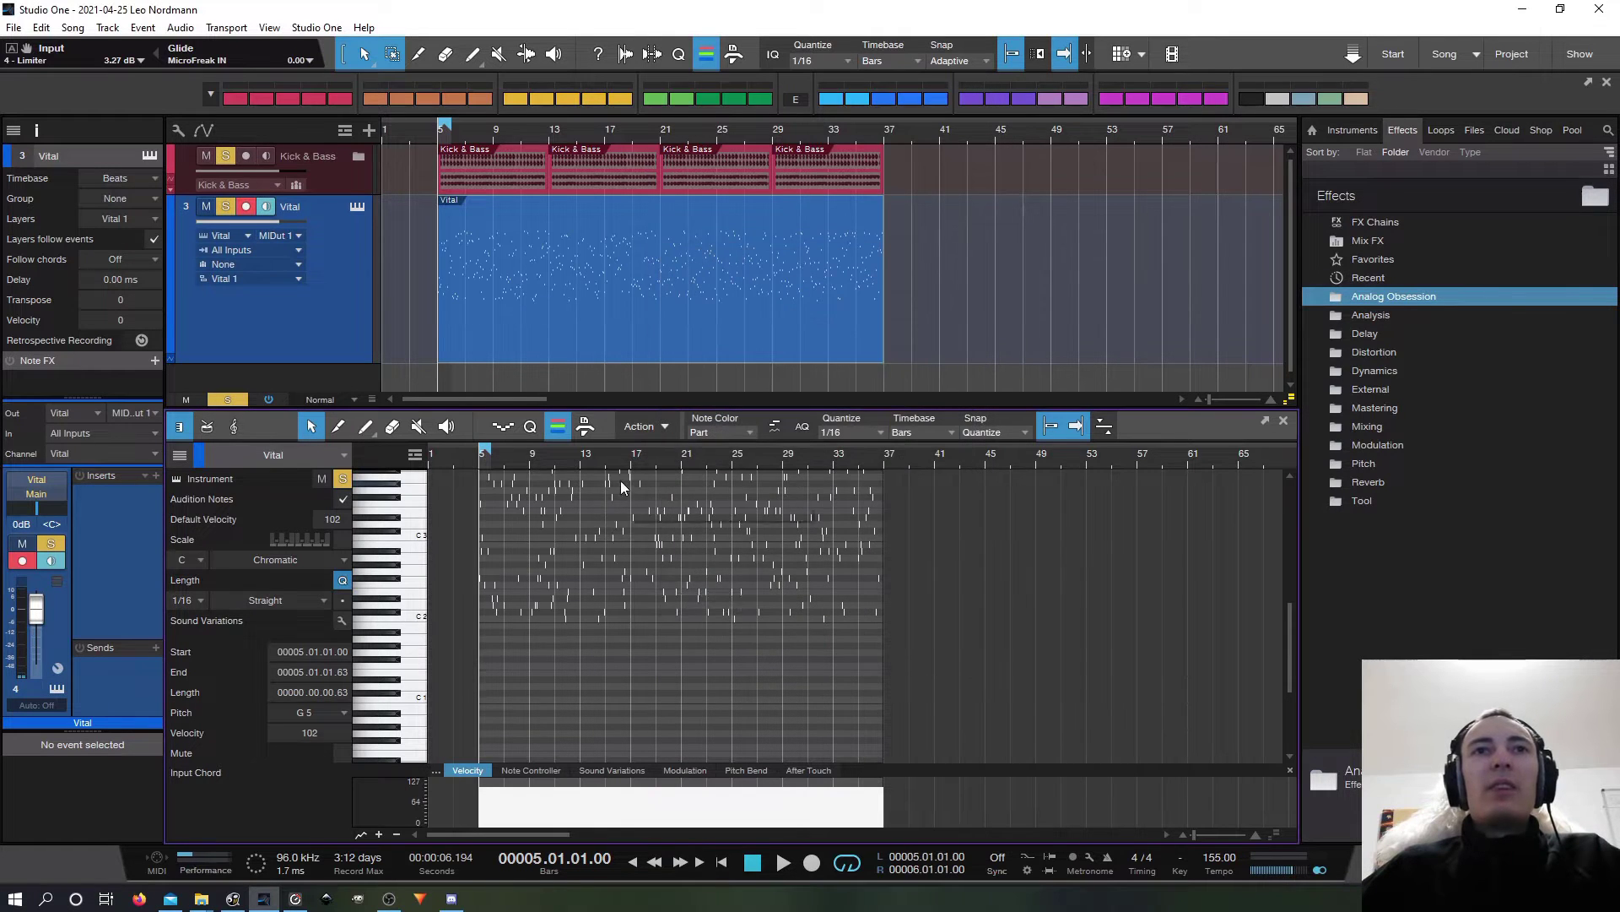
# Step: Examine the randomized notes up close in the note editor and undo the custom-range randomization
pyautogui.scroll(5, 621, 479)
pyautogui.scroll(-5, 844, 538)
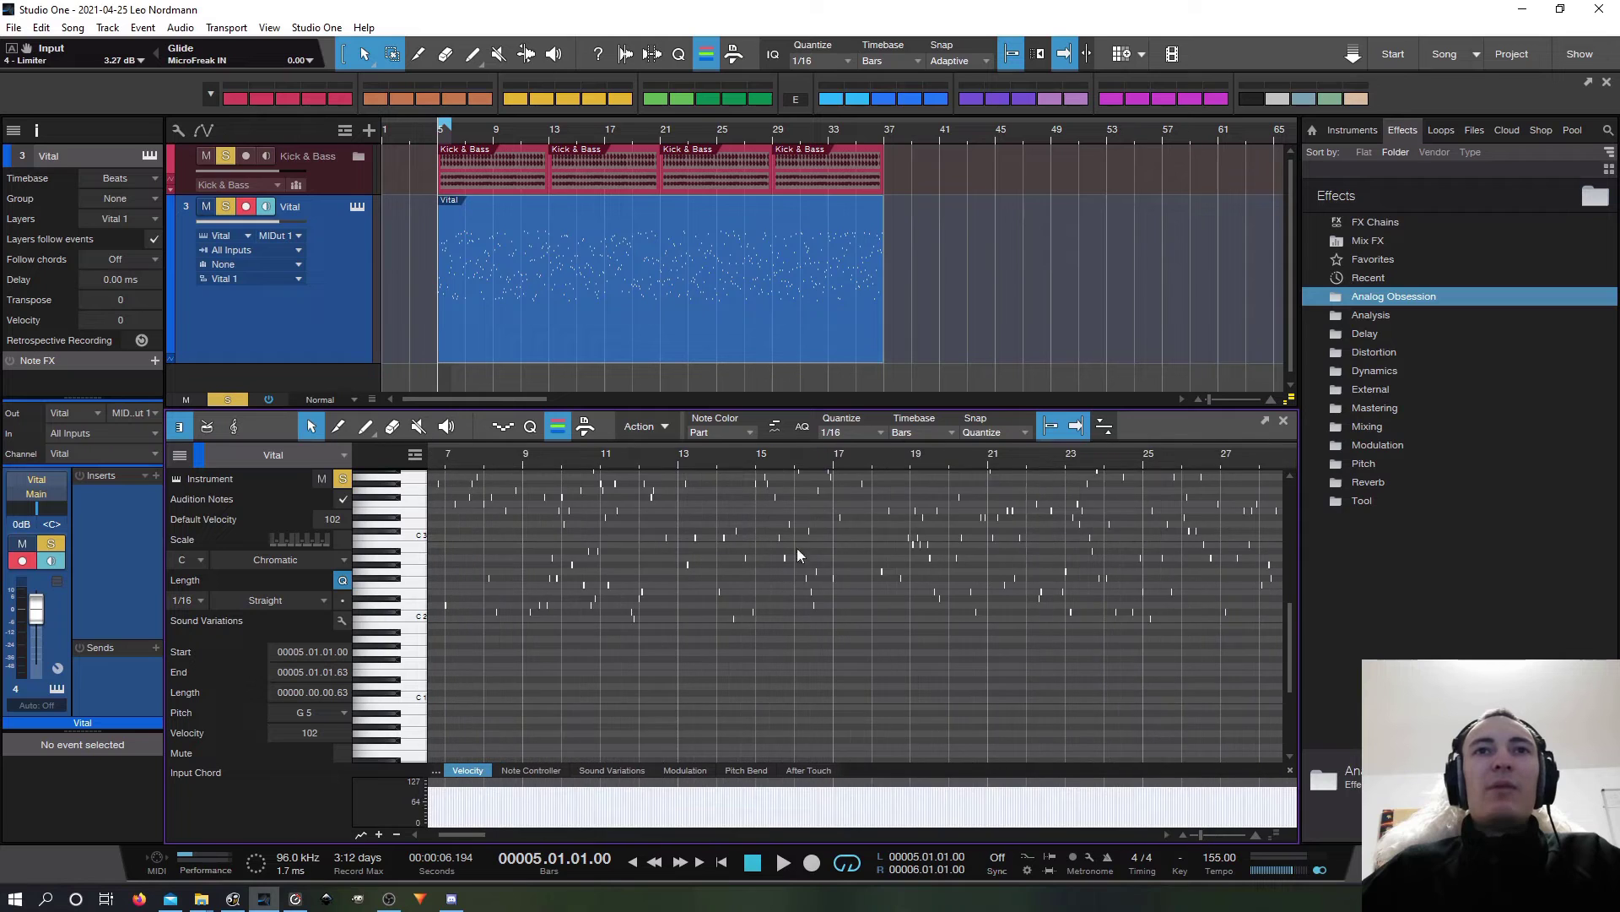
pyautogui.scroll(3, 797, 548)
pyautogui.scroll(4, 801, 595)
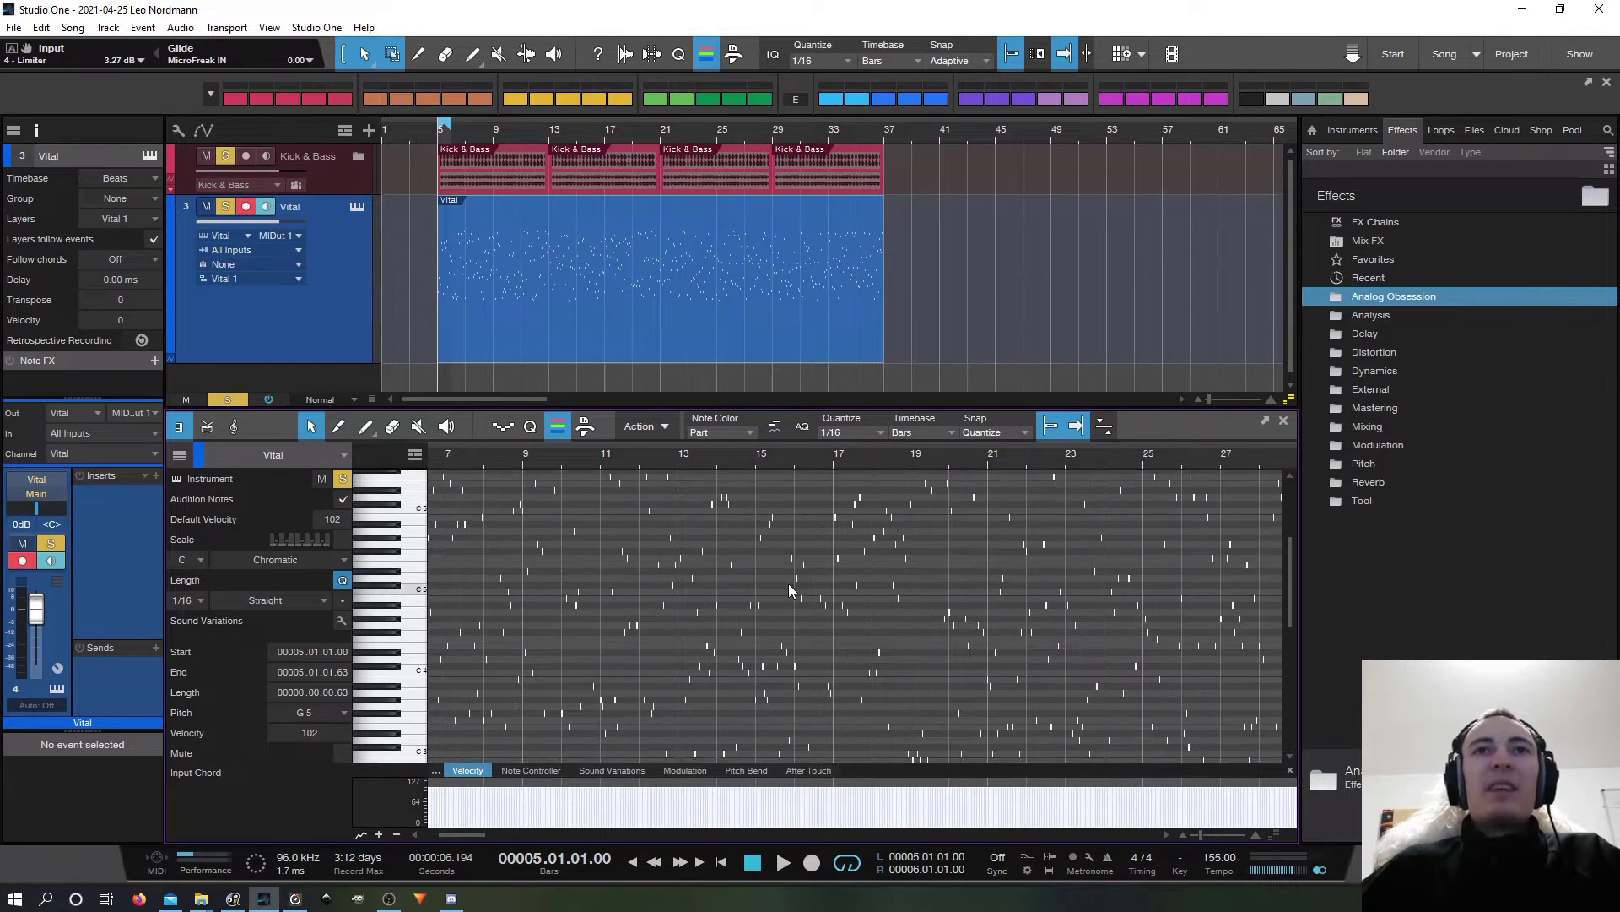
pyautogui.scroll(-4, 844, 549)
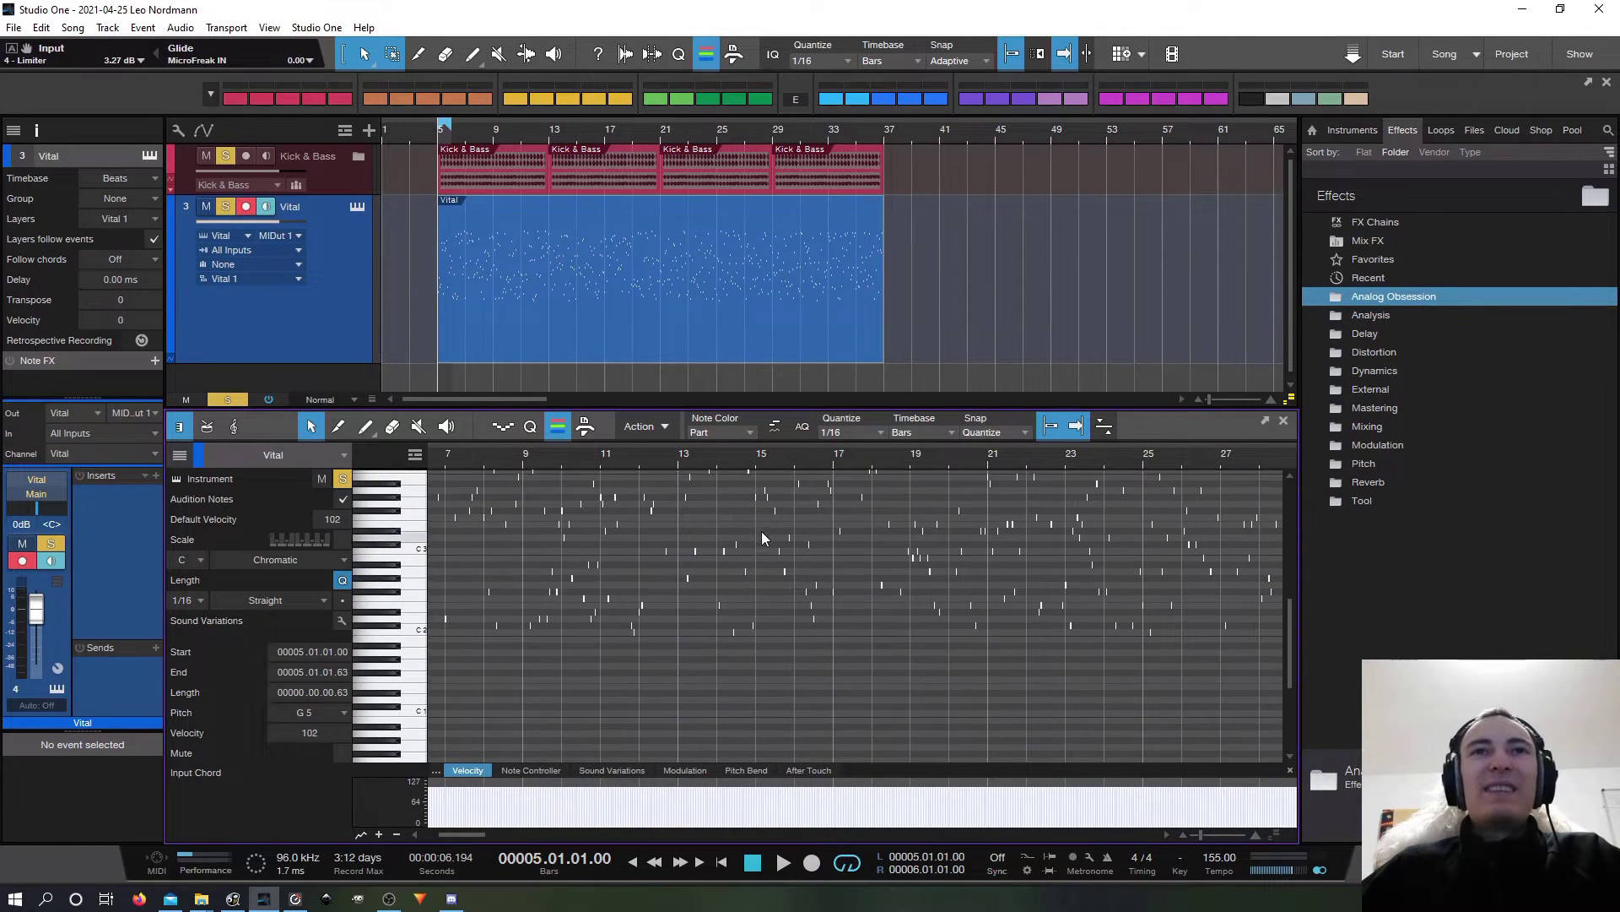
pyautogui.scroll(8, 763, 540)
pyautogui.scroll(-3, 768, 557)
pyautogui.scroll(4, 785, 561)
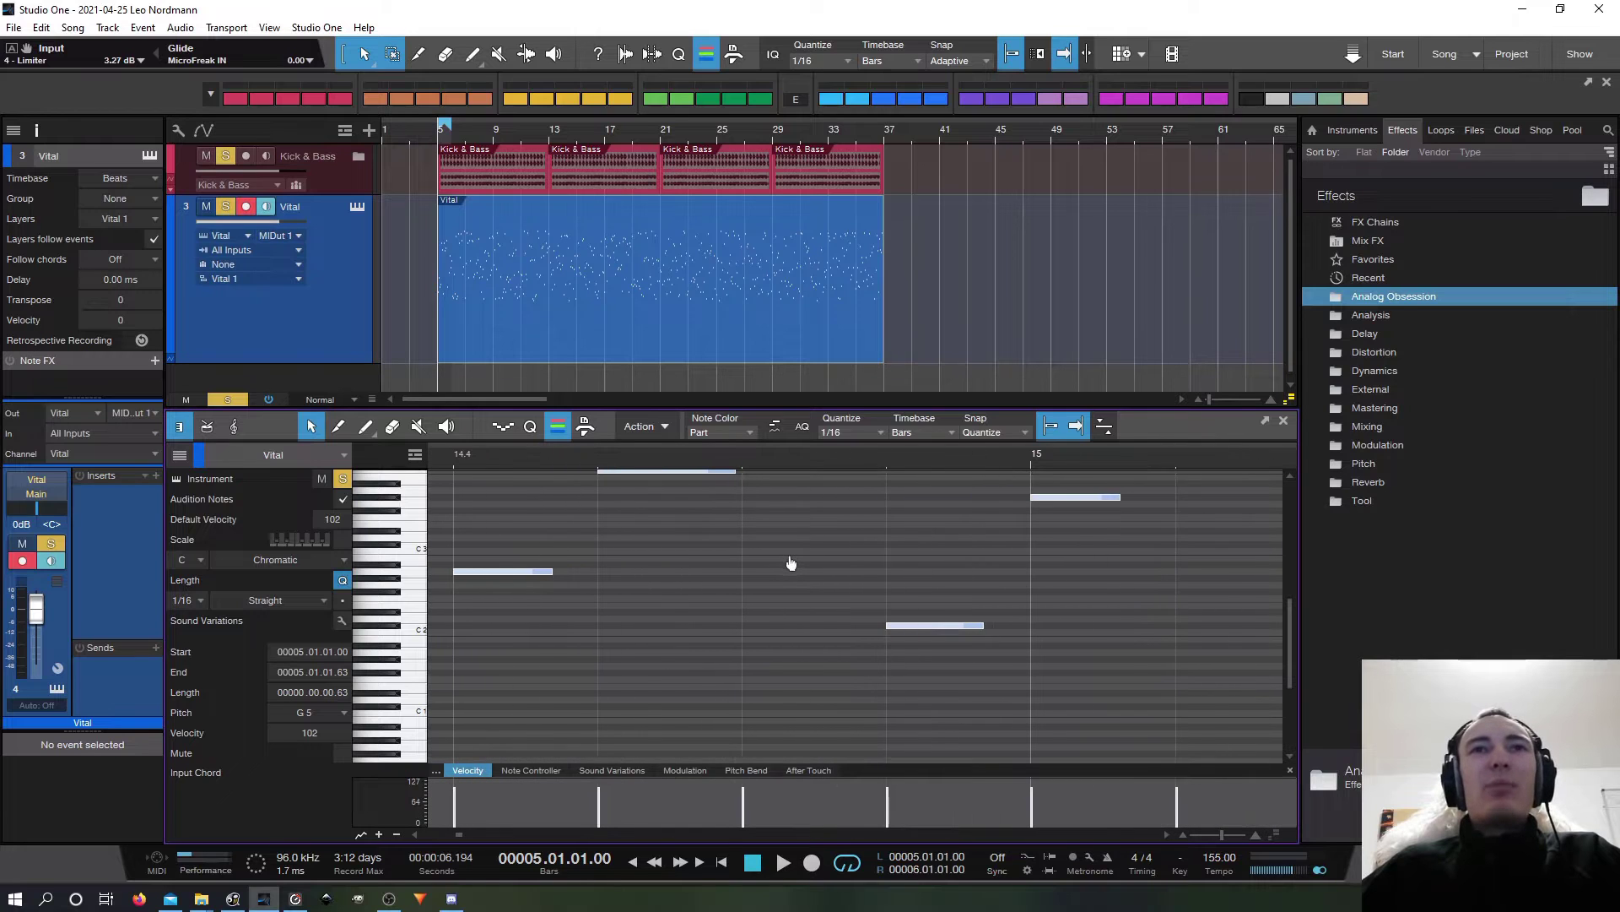
pyautogui.scroll(3, 771, 642)
pyautogui.hotkey('ctrl', 'z')
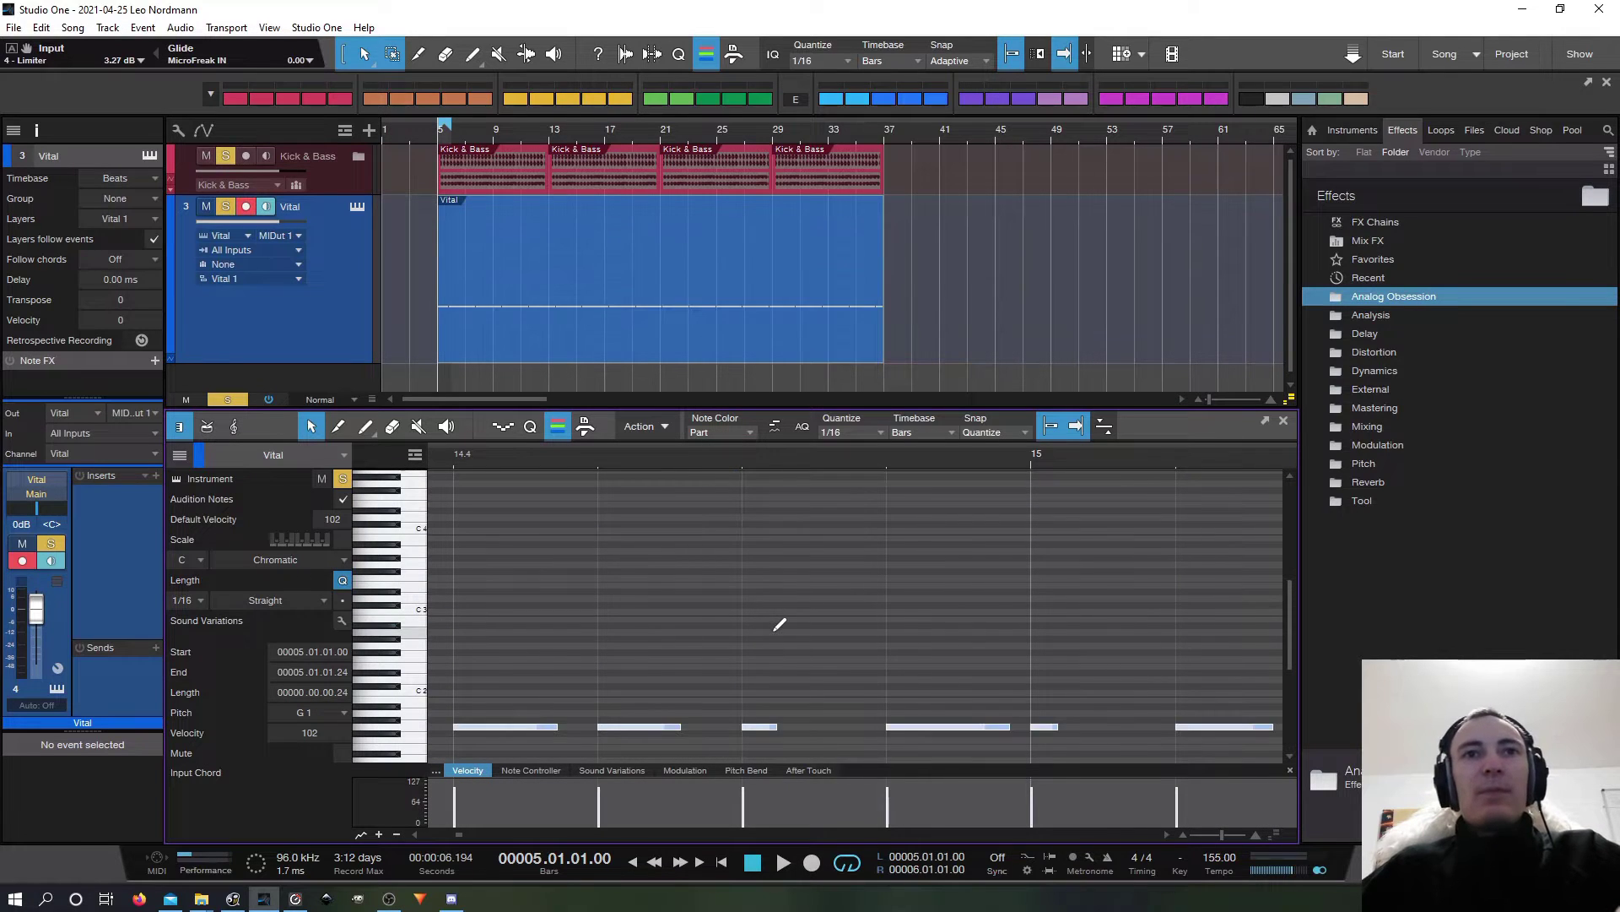
# Step: Set Randomize Notes for the Vital part to skip pitch and randomize velocity from 1 to 127 plus note length
pyautogui.scroll(-2, 793, 472)
pyautogui.scroll(-6, 794, 447)
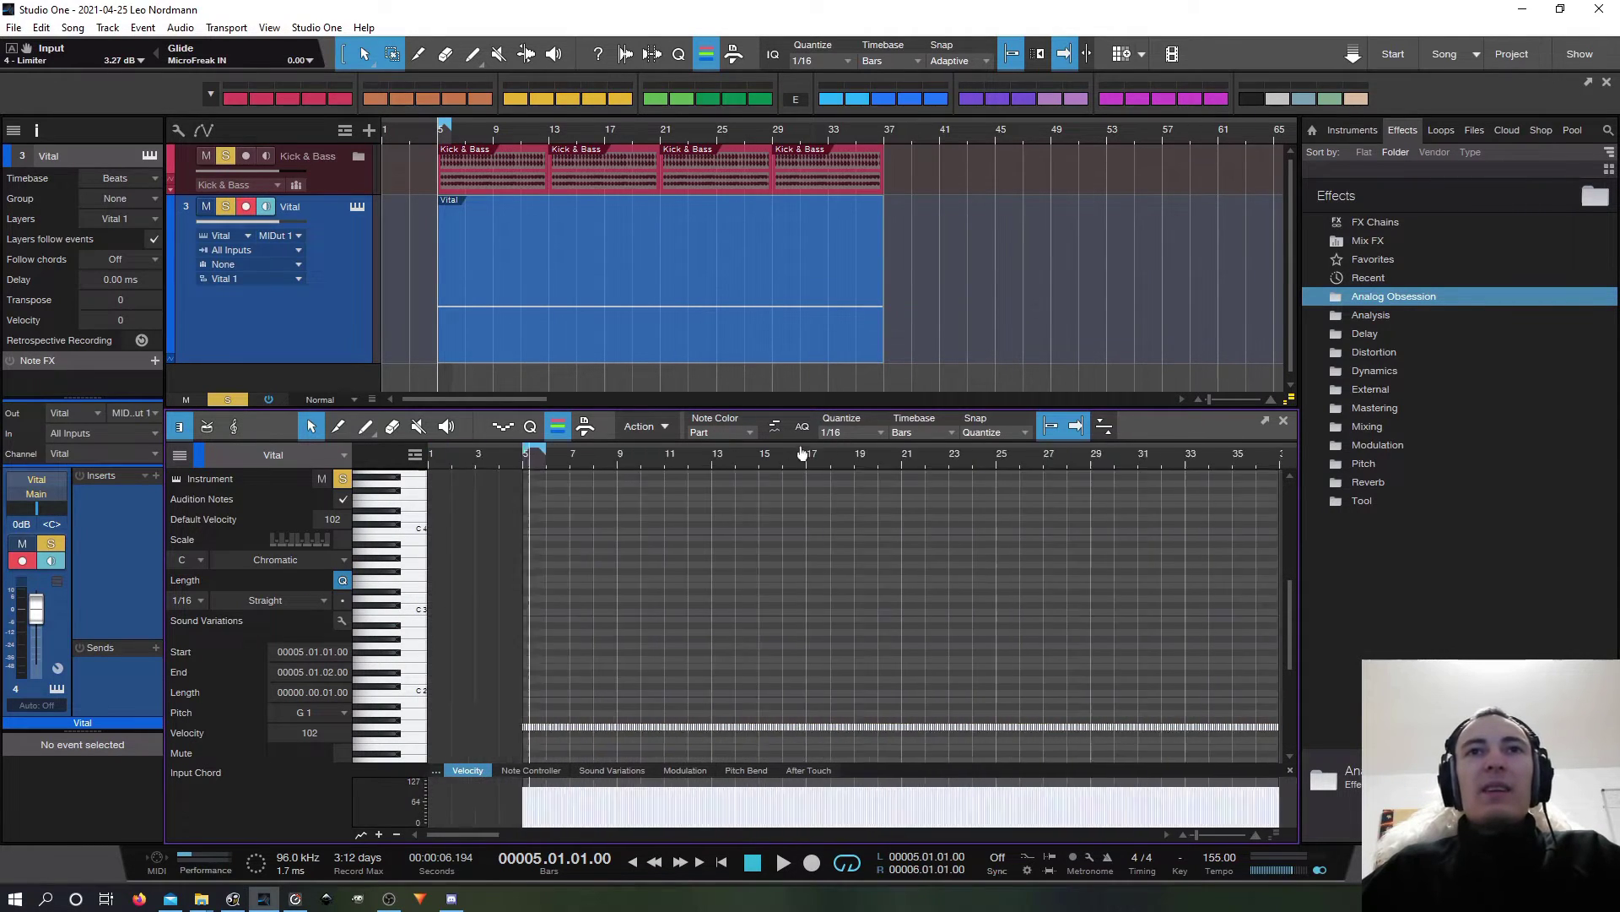
pyautogui.scroll(1, 799, 459)
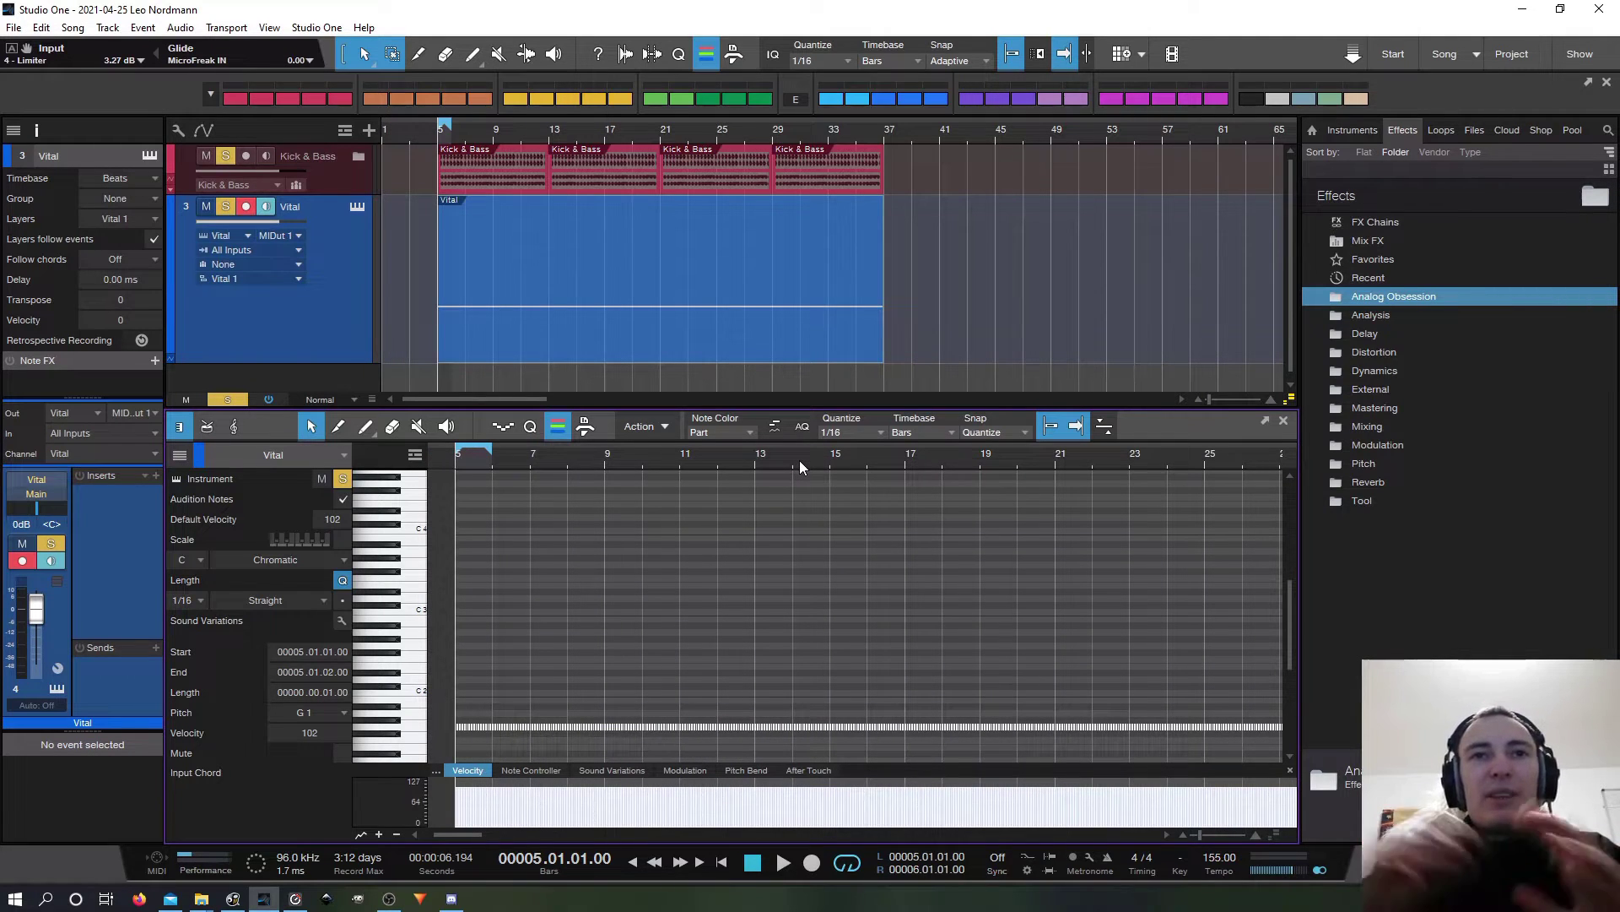
pyautogui.rightClick(818, 726)
pyautogui.moveTo(903, 707)
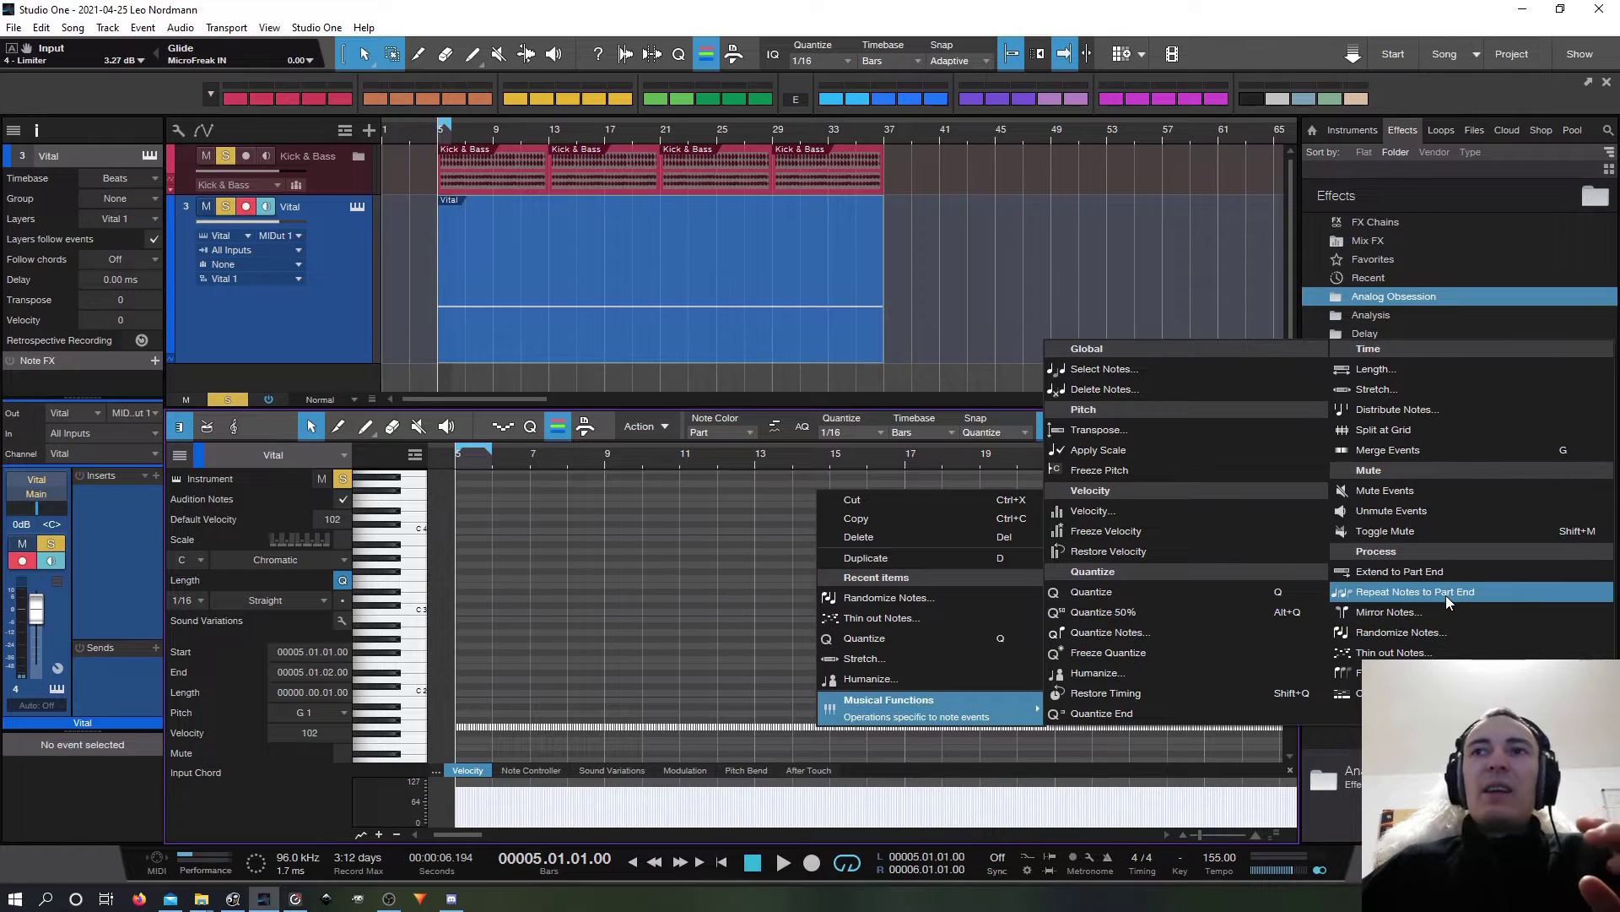
pyautogui.click(1430, 630)
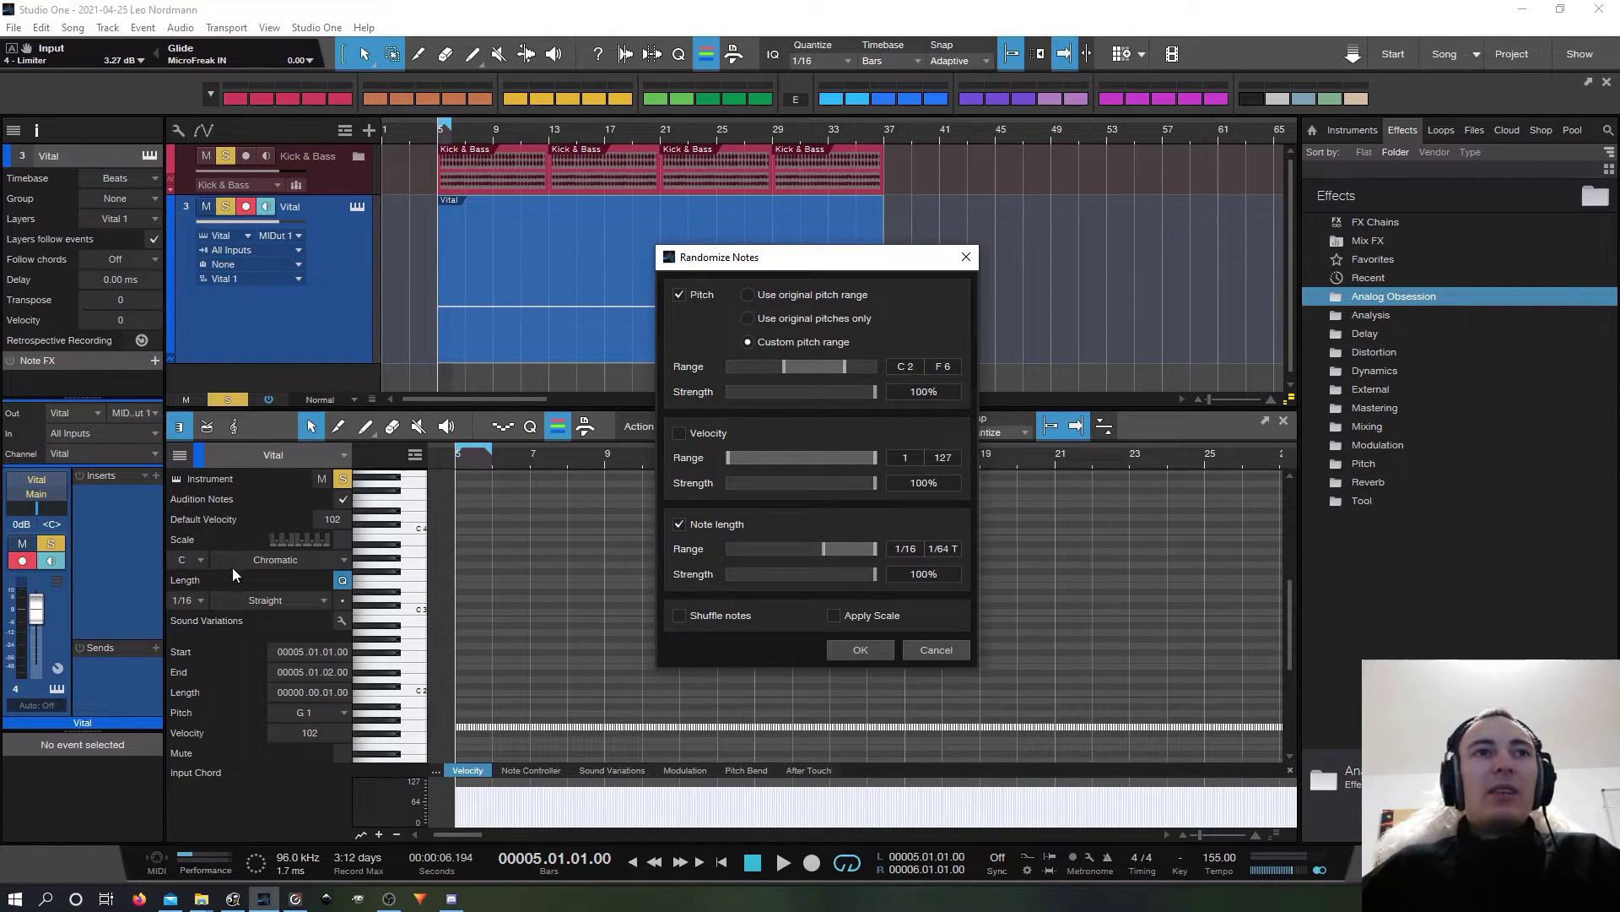
pyautogui.moveTo(925, 266); pyautogui.dragTo(983, 282)
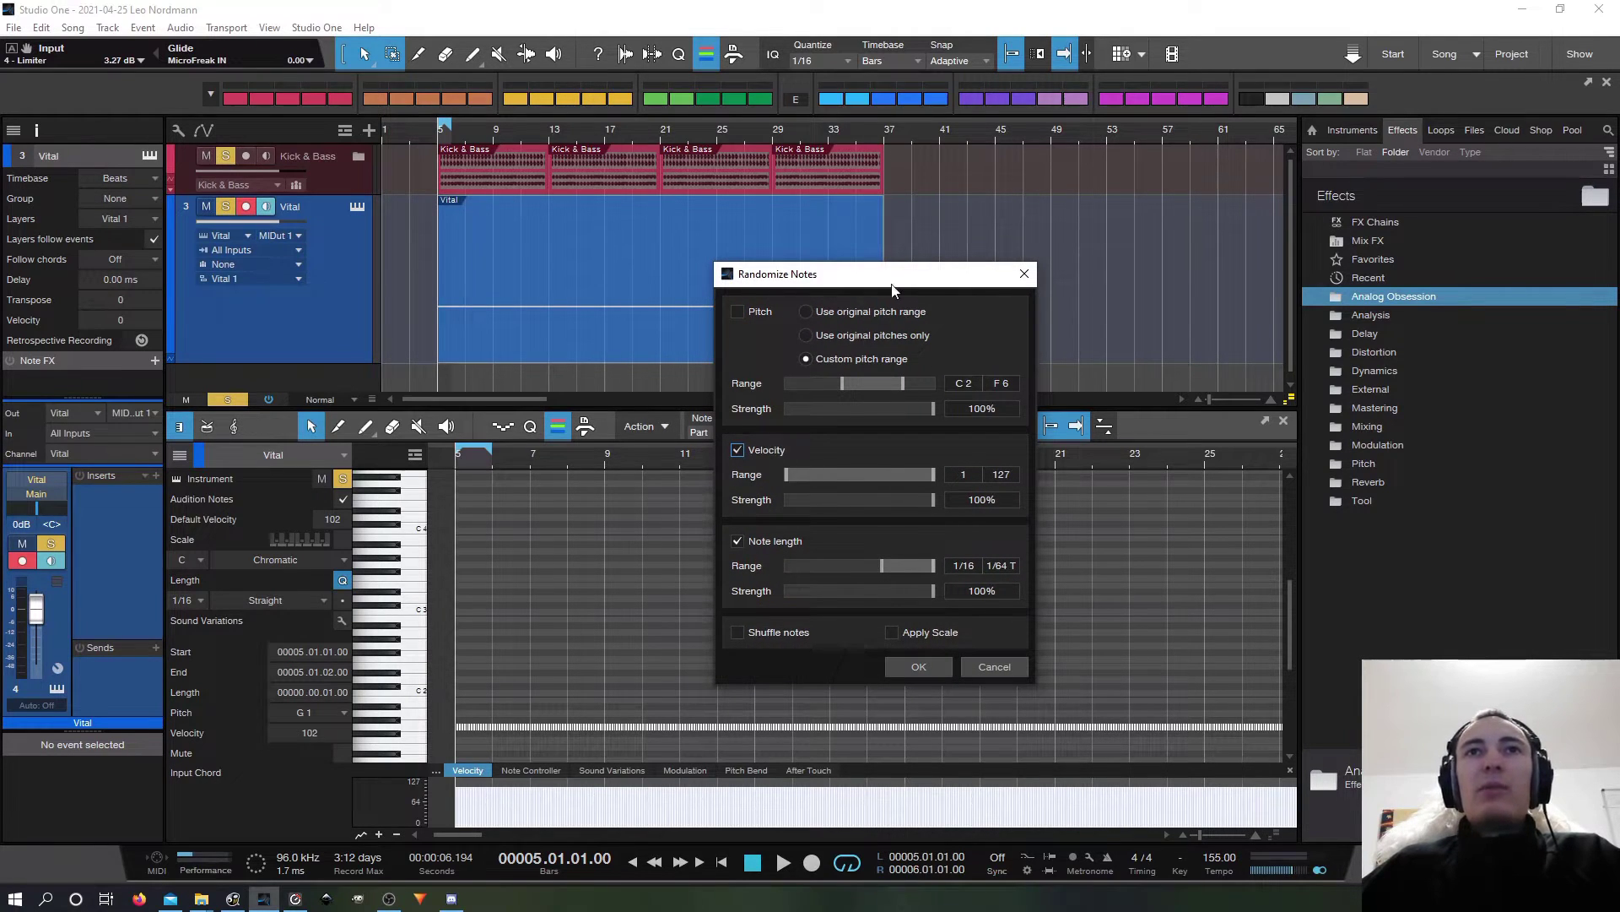
pyautogui.moveTo(893, 288); pyautogui.dragTo(1026, 293)
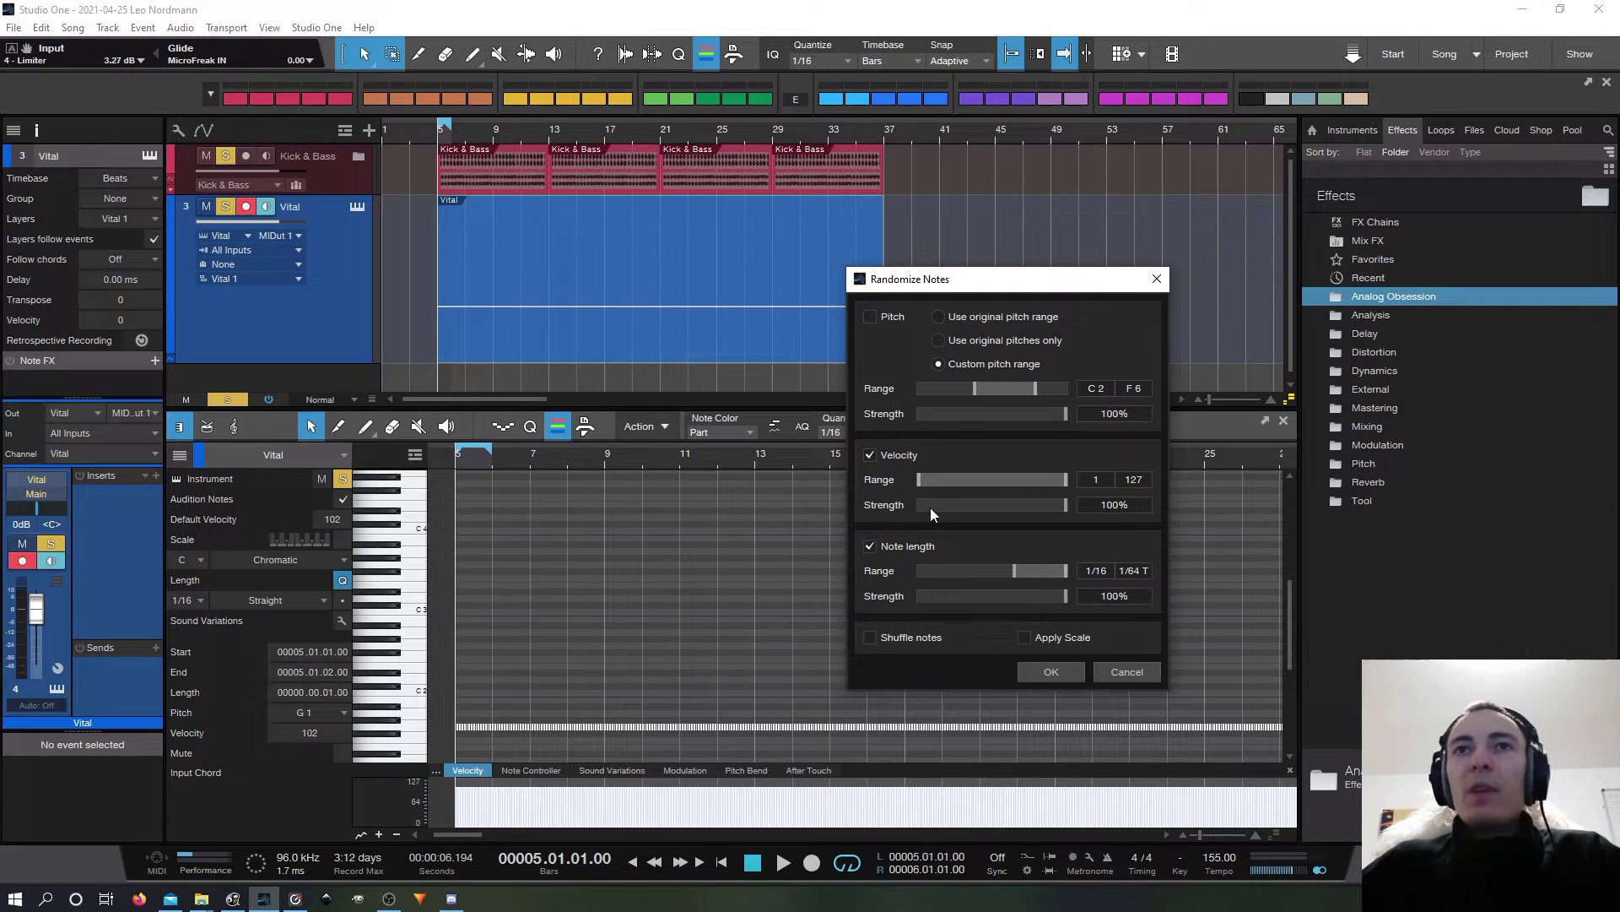
pyautogui.moveTo(1018, 288); pyautogui.dragTo(1035, 218)
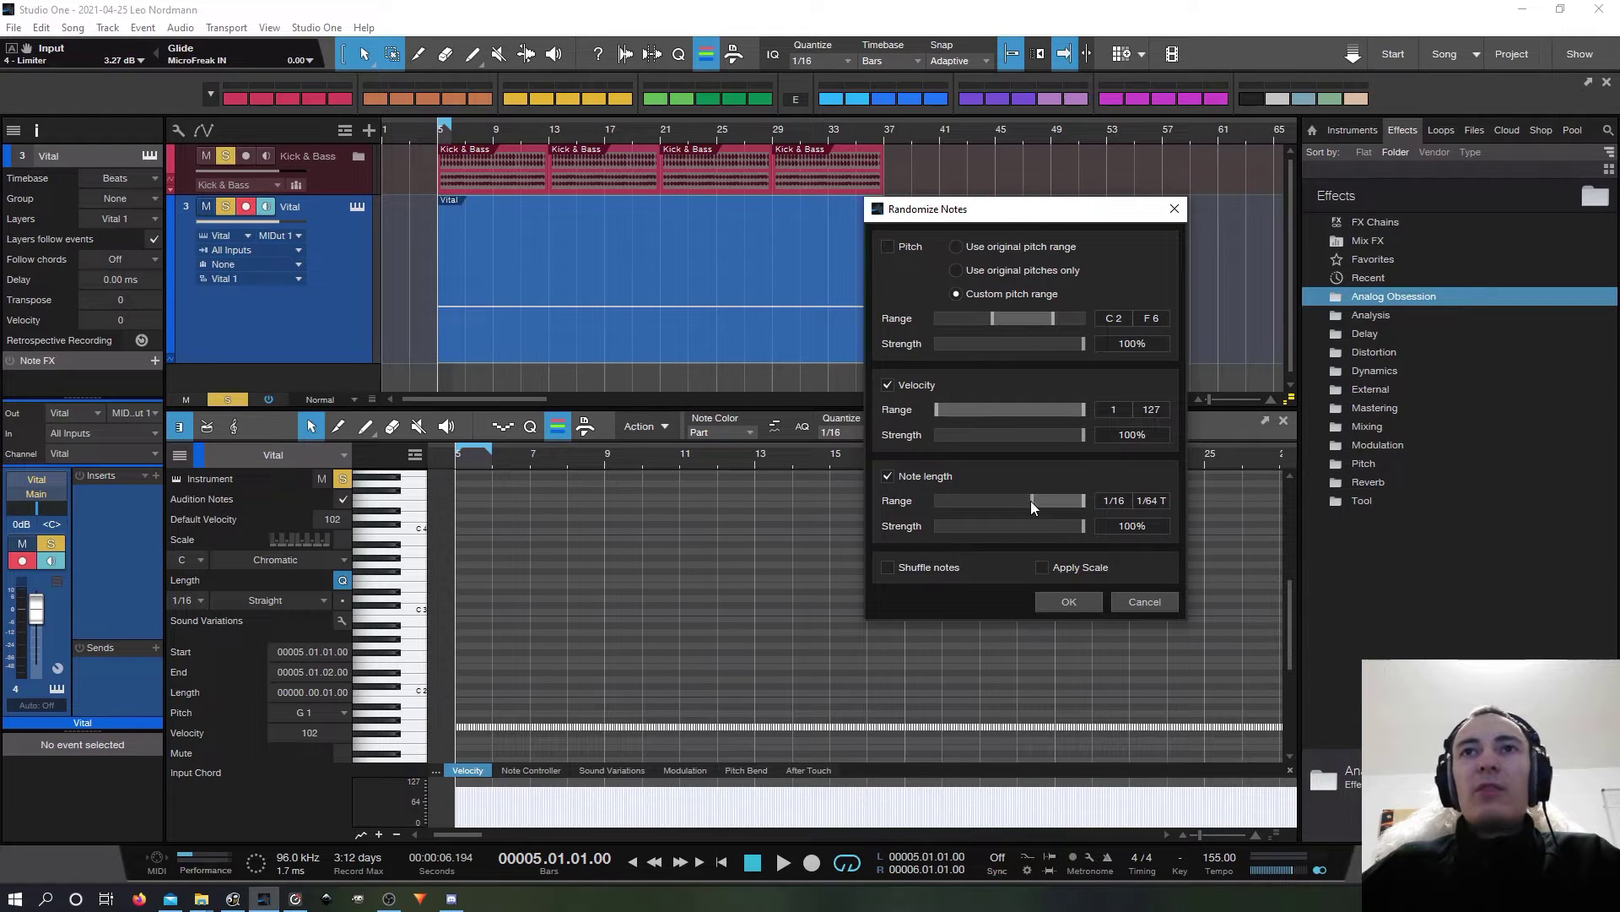
# Step: Enable shuffle notes and apply the randomization with note lengths from 1/16 to 1/64 T at 100% strength
pyautogui.moveTo(1030, 499)
pyautogui.mouseDown()
pyautogui.moveTo(1053, 505)
pyautogui.moveTo(1030, 509)
pyautogui.mouseUp()
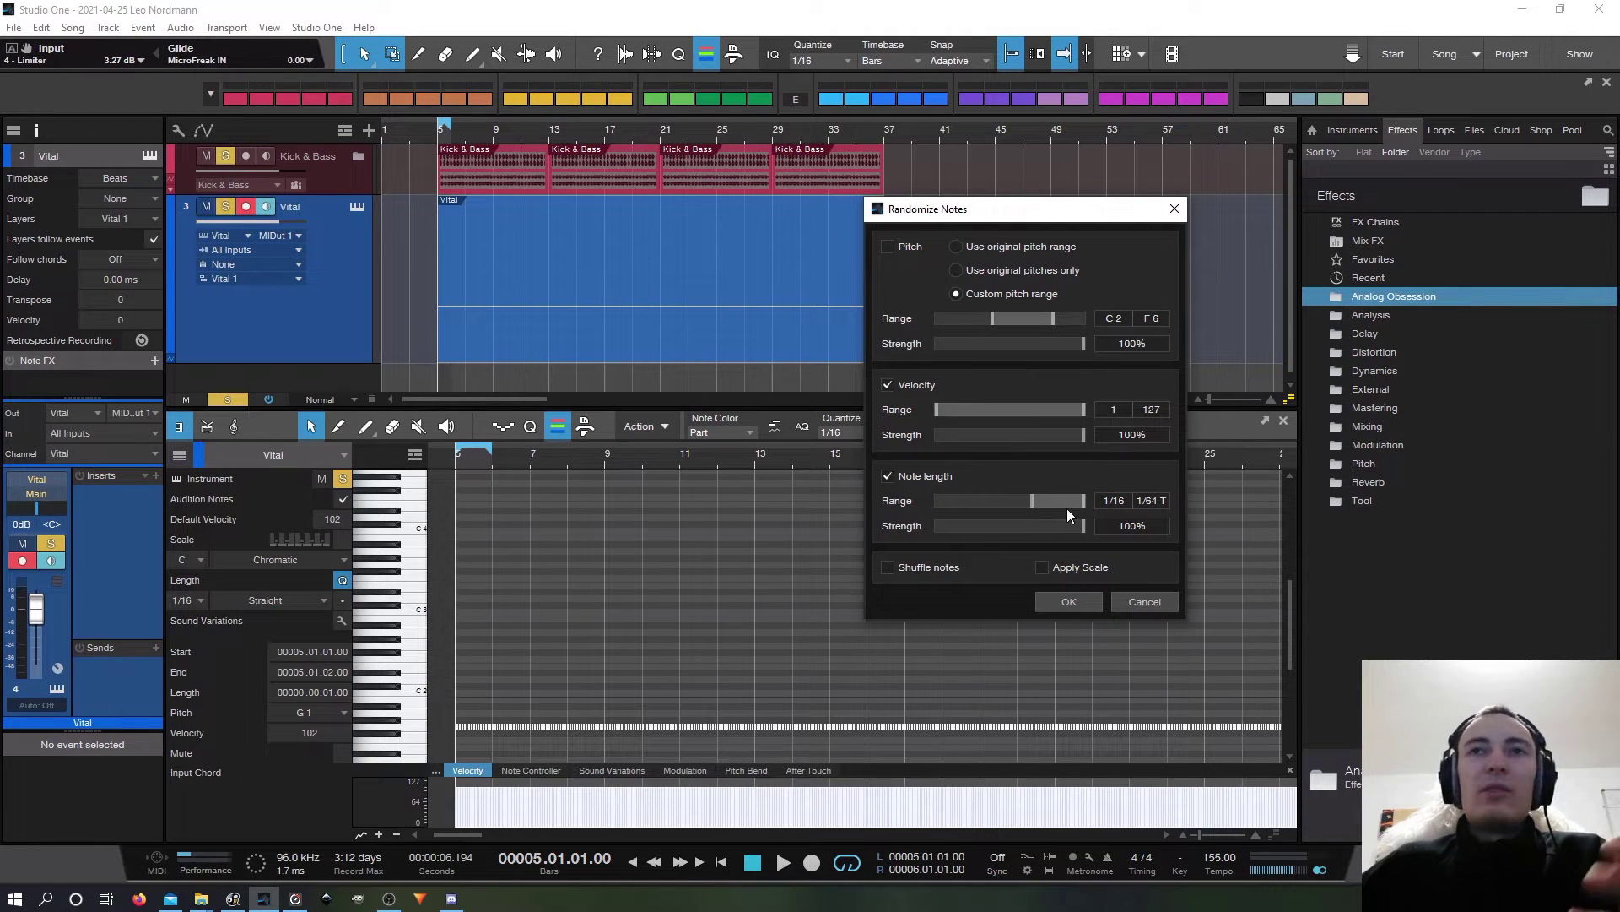
pyautogui.scroll(-2, 1081, 502)
pyautogui.scroll(2, 1081, 501)
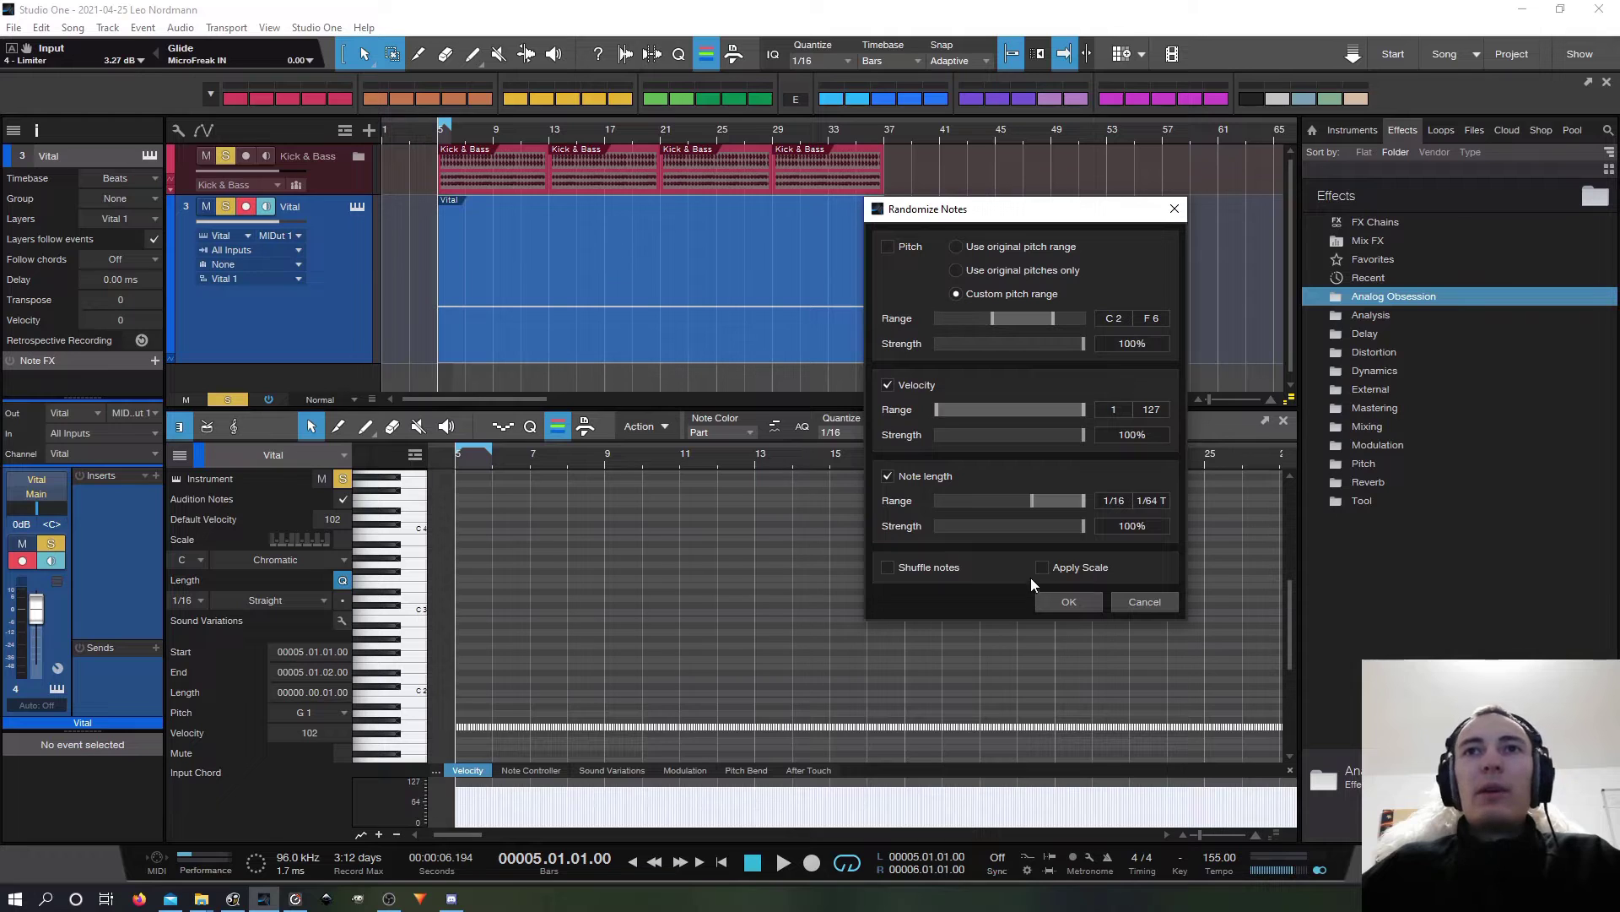
pyautogui.click(888, 568)
pyautogui.click(1069, 601)
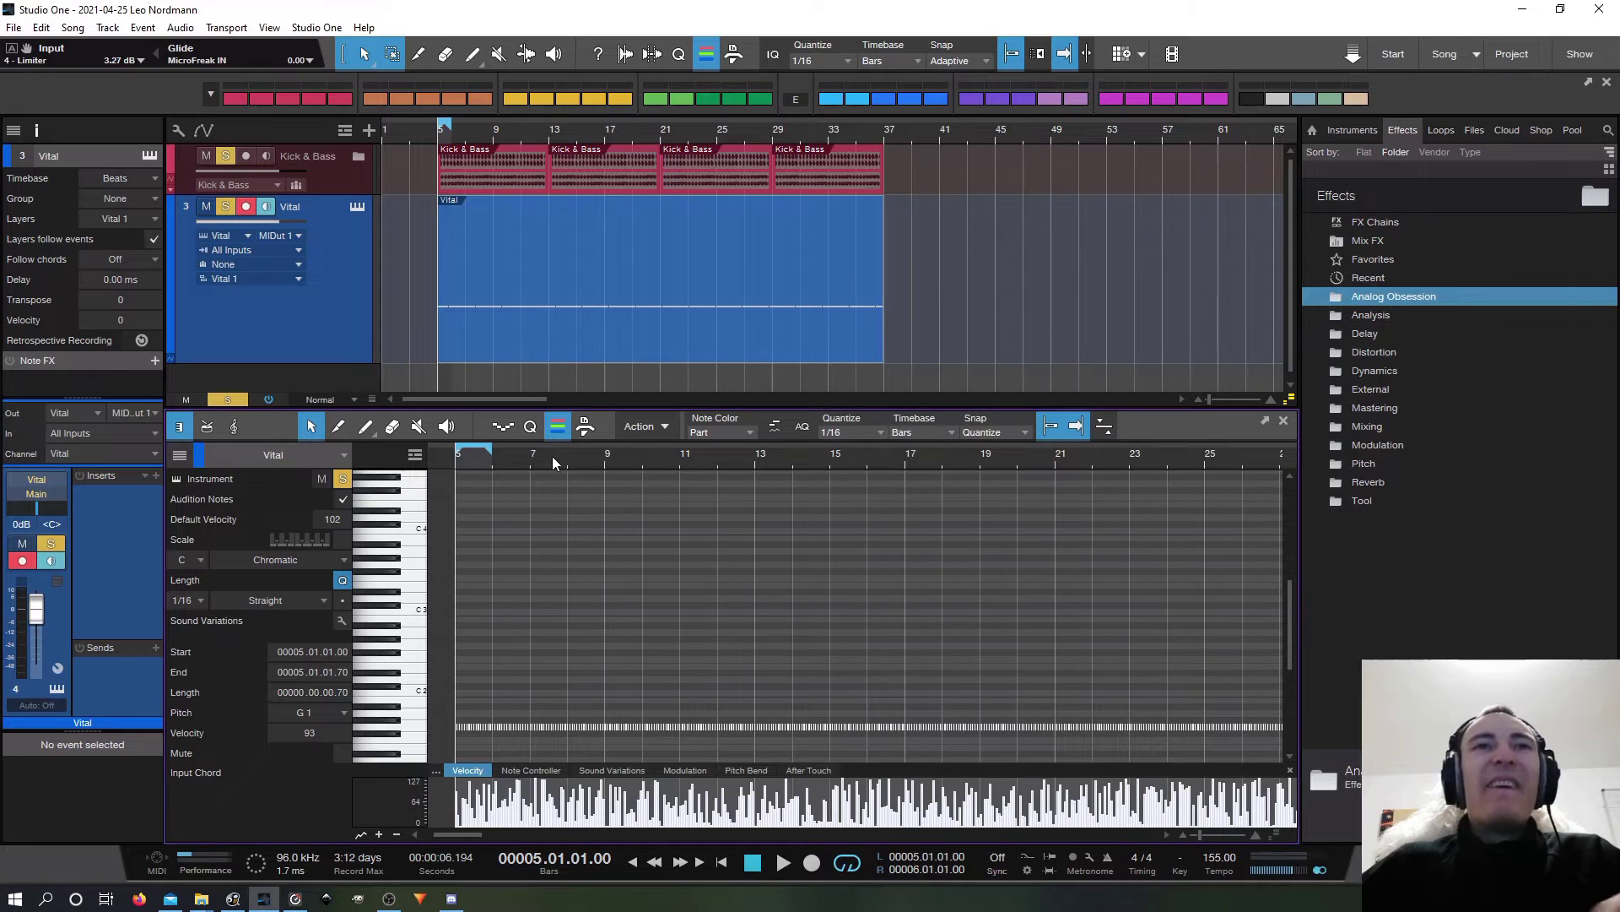
# Step: Play the Vital part from bar 5 and examine the randomized note lengths and velocities up close
pyautogui.moveTo(552, 456); pyautogui.dragTo(906, 532)
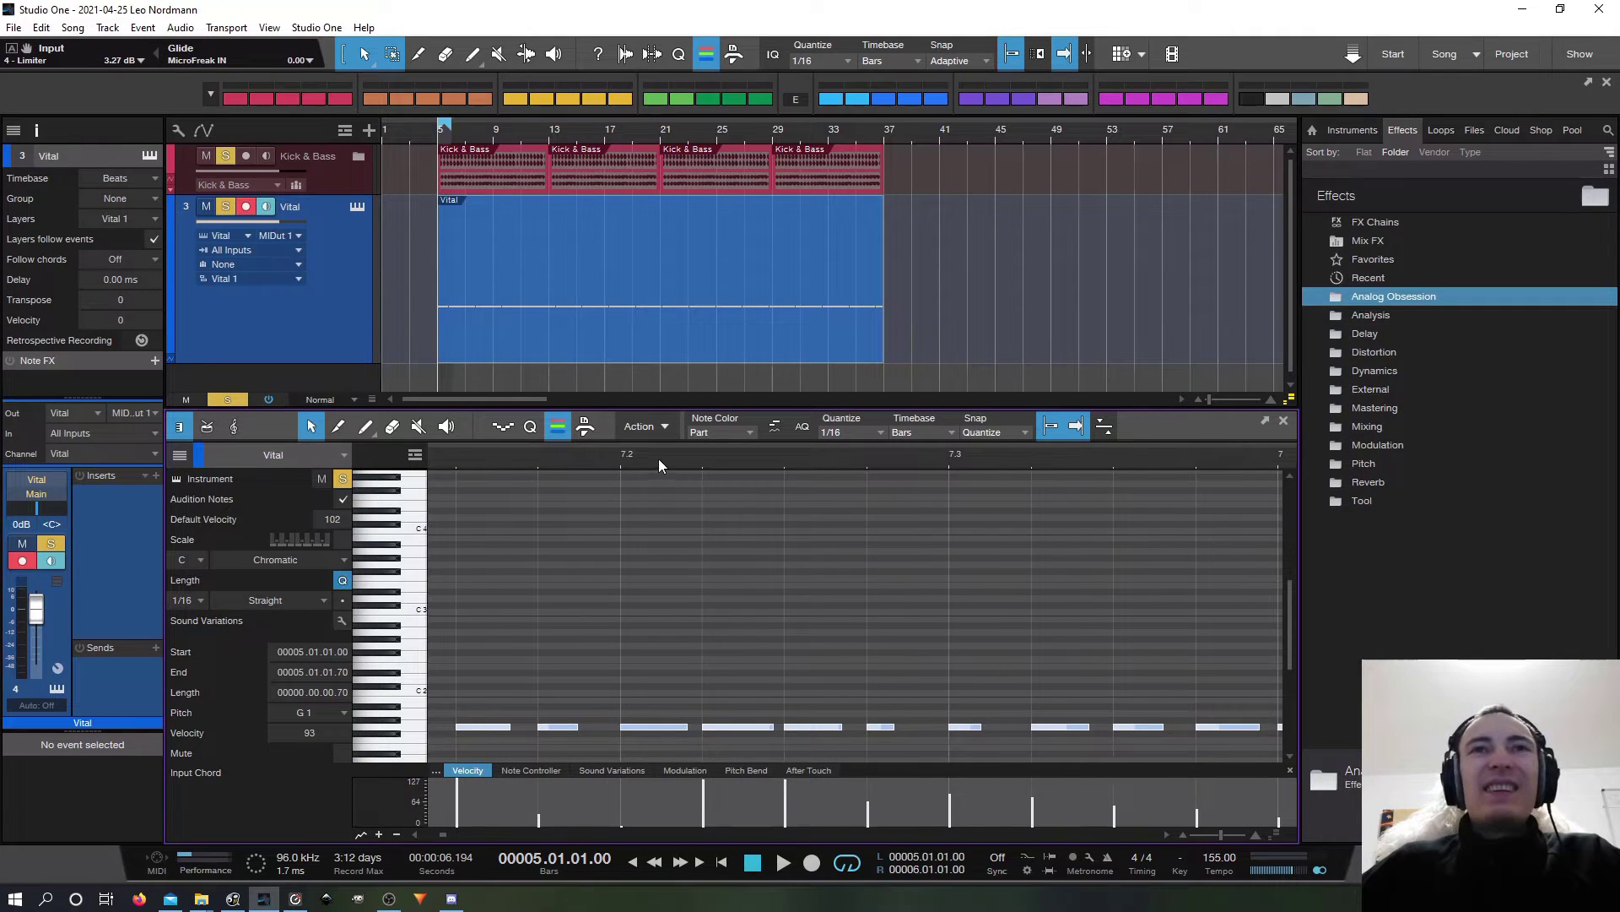
pyautogui.moveTo(660, 459); pyautogui.dragTo(894, 476)
pyautogui.hotkey('shift', 'z')
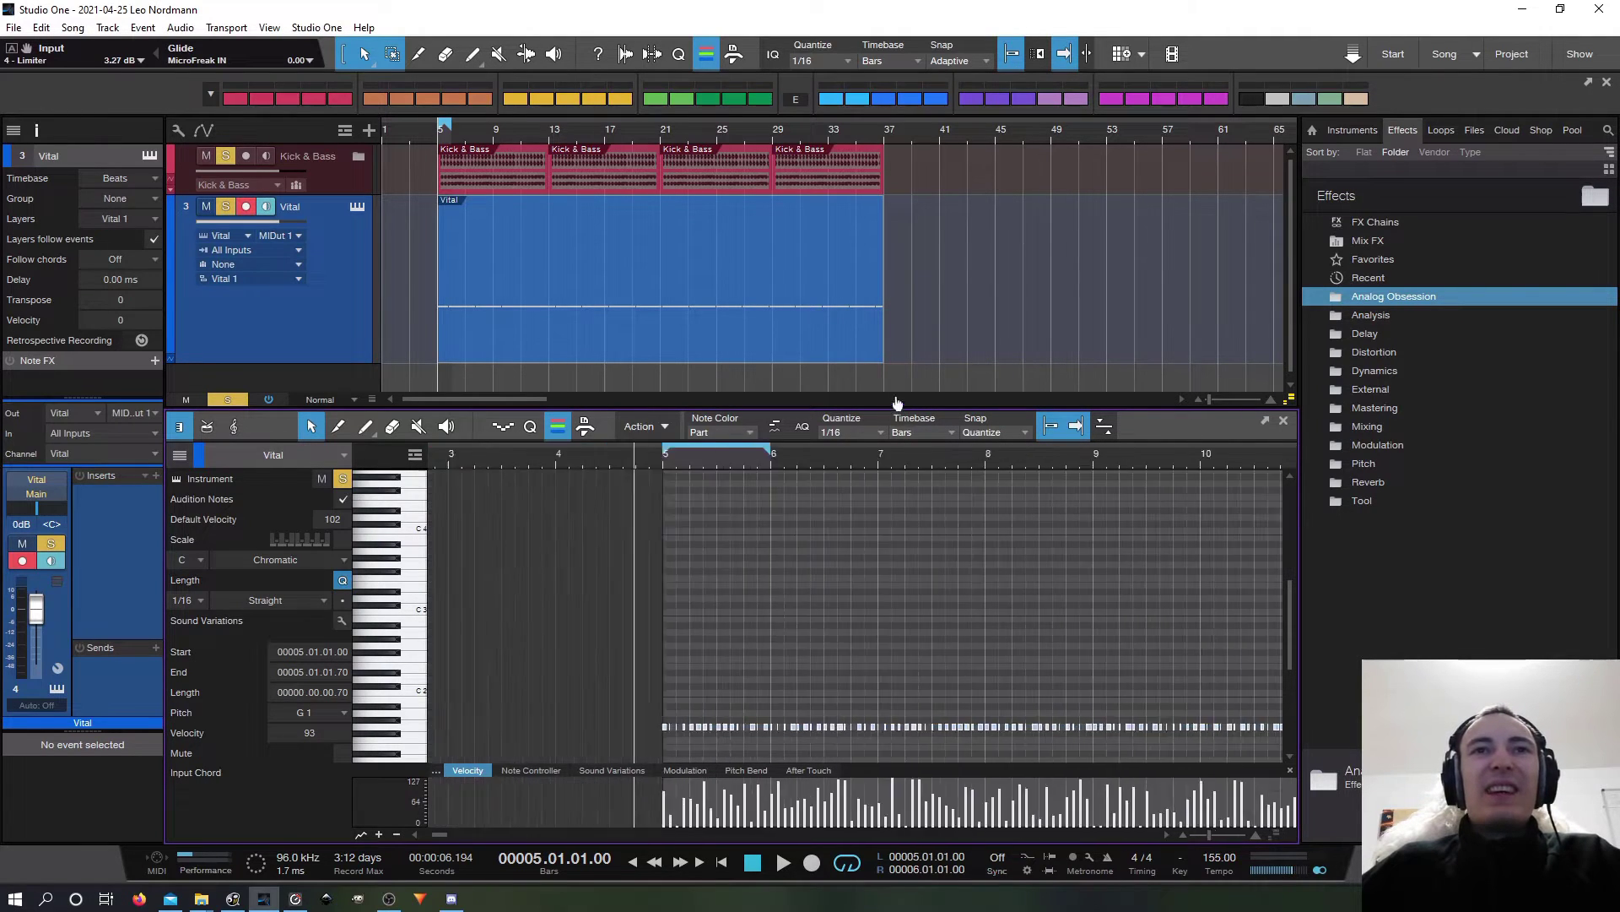
pyautogui.hotkey('shift', 'l')
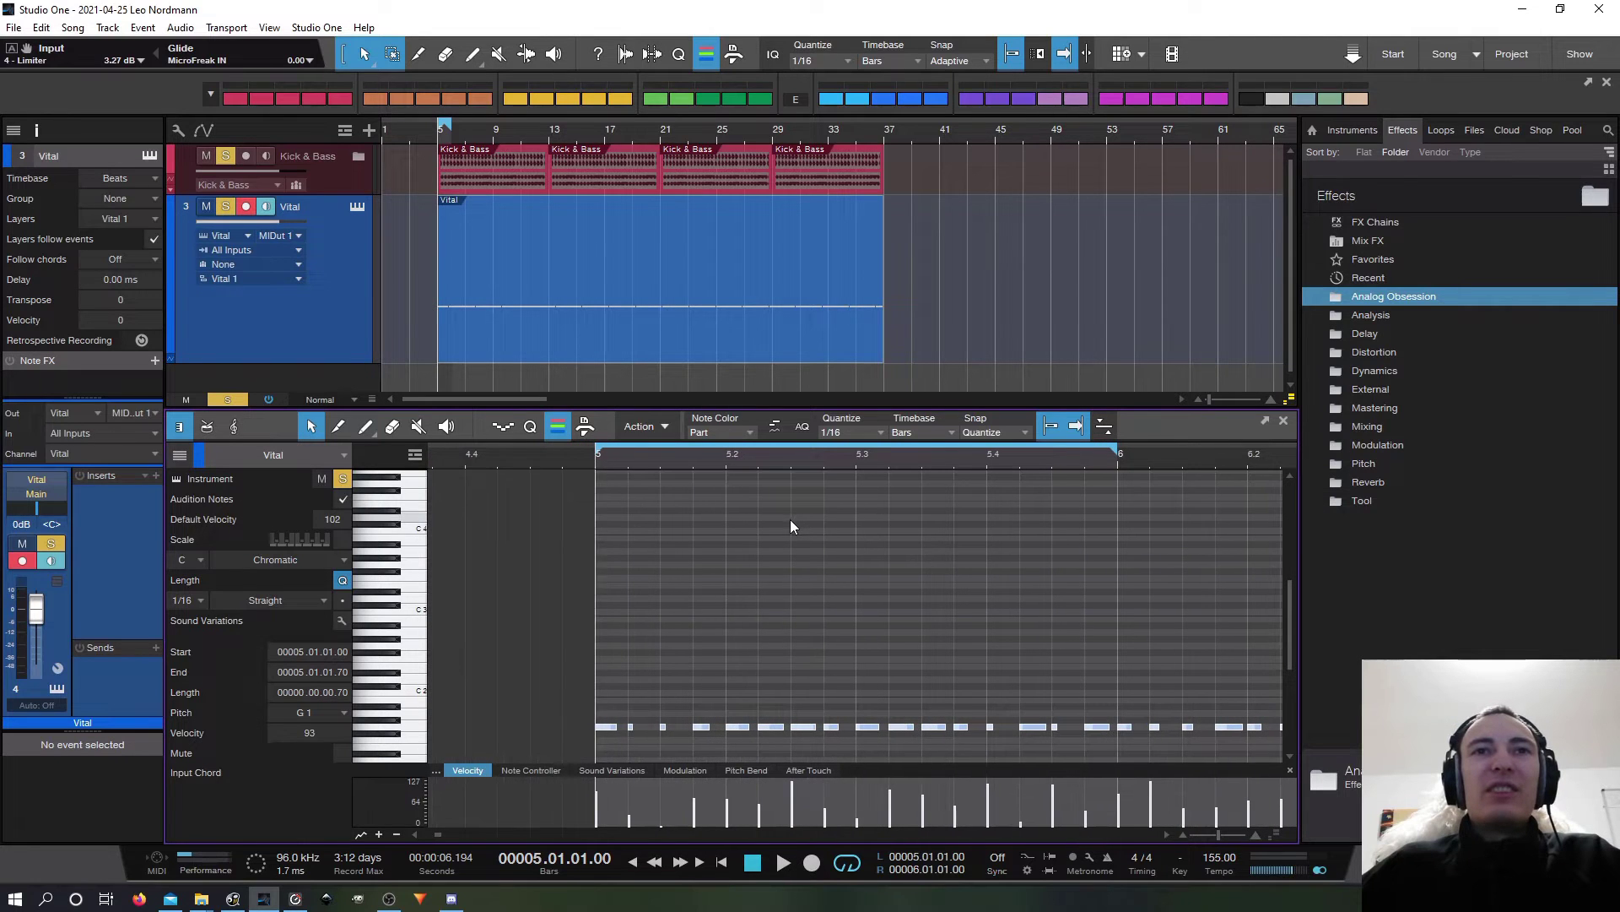
pyautogui.press('space')
pyautogui.moveTo(868, 462); pyautogui.dragTo(755, 485)
pyautogui.moveTo(560, 463); pyautogui.dragTo(825, 629)
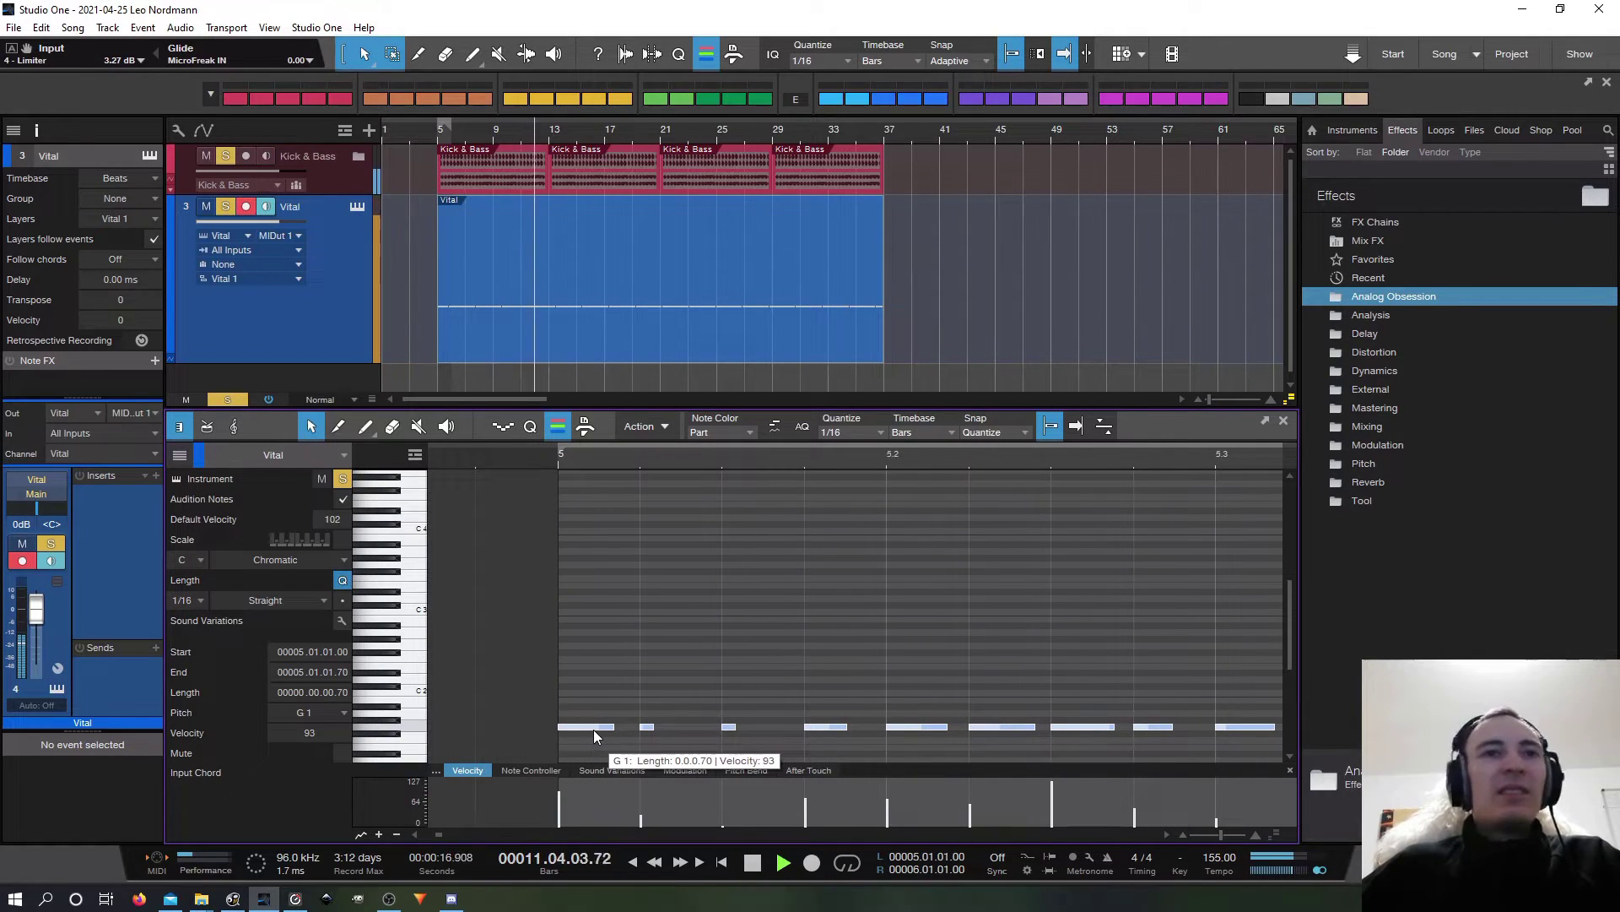
pyautogui.press('space')
# Step: Play the Vital part with the kick and bass from bar 9 in the arrangement
pyautogui.press('e')
pyautogui.press('e')
pyautogui.press('e')
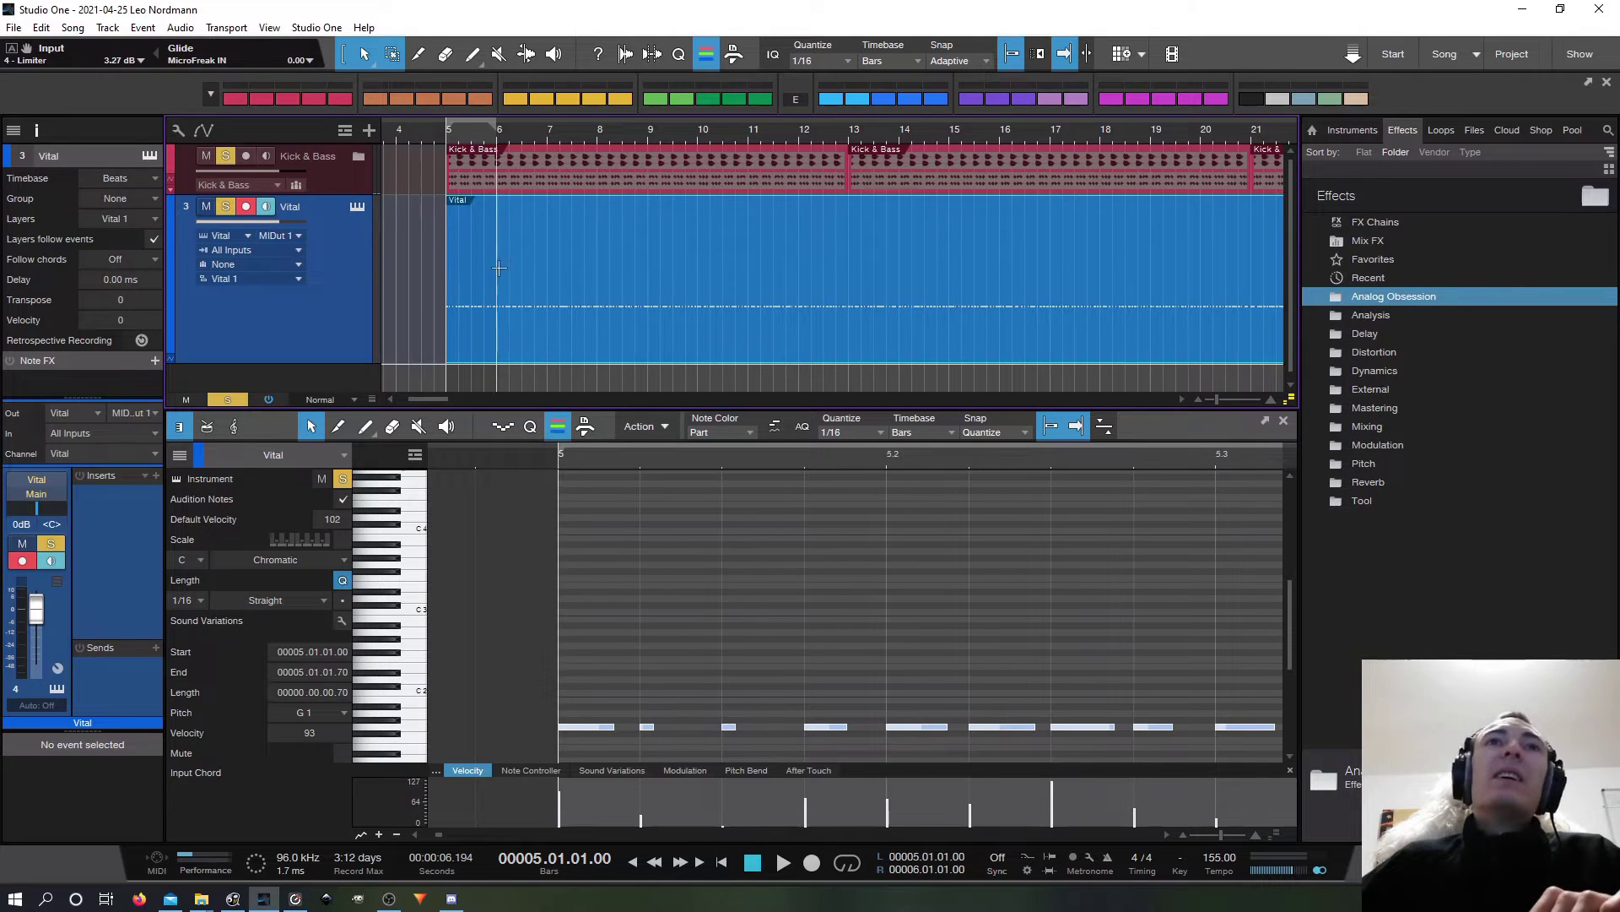
pyautogui.moveTo(609, 125); pyautogui.dragTo(544, 129)
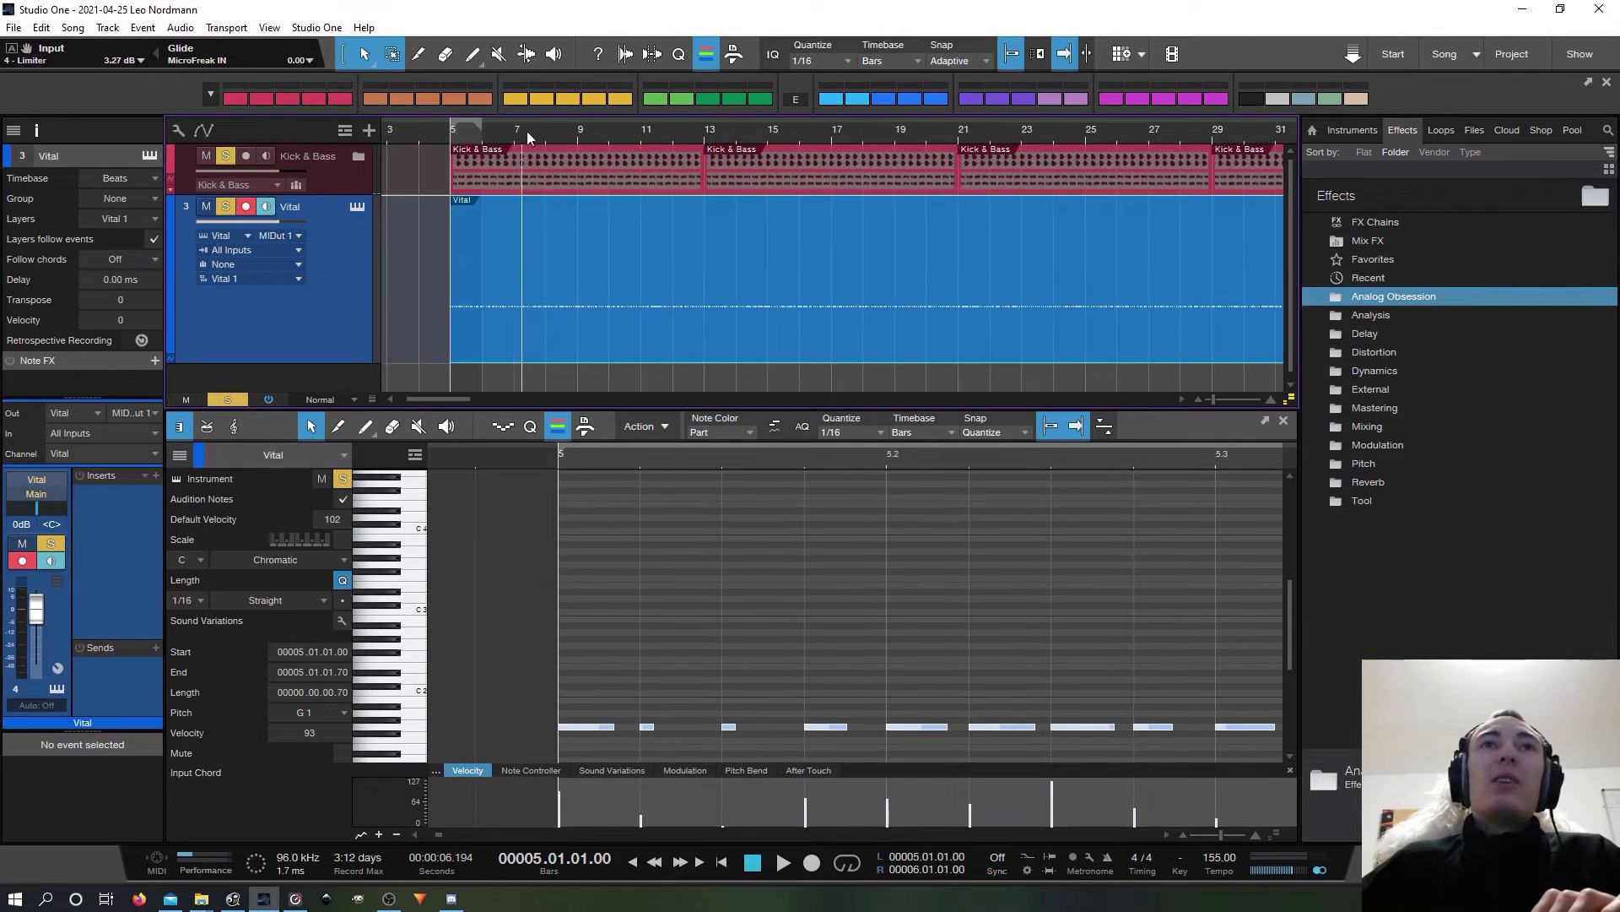
pyautogui.moveTo(784, 132); pyautogui.dragTo(736, 275)
pyautogui.click(643, 130)
pyautogui.press('space')
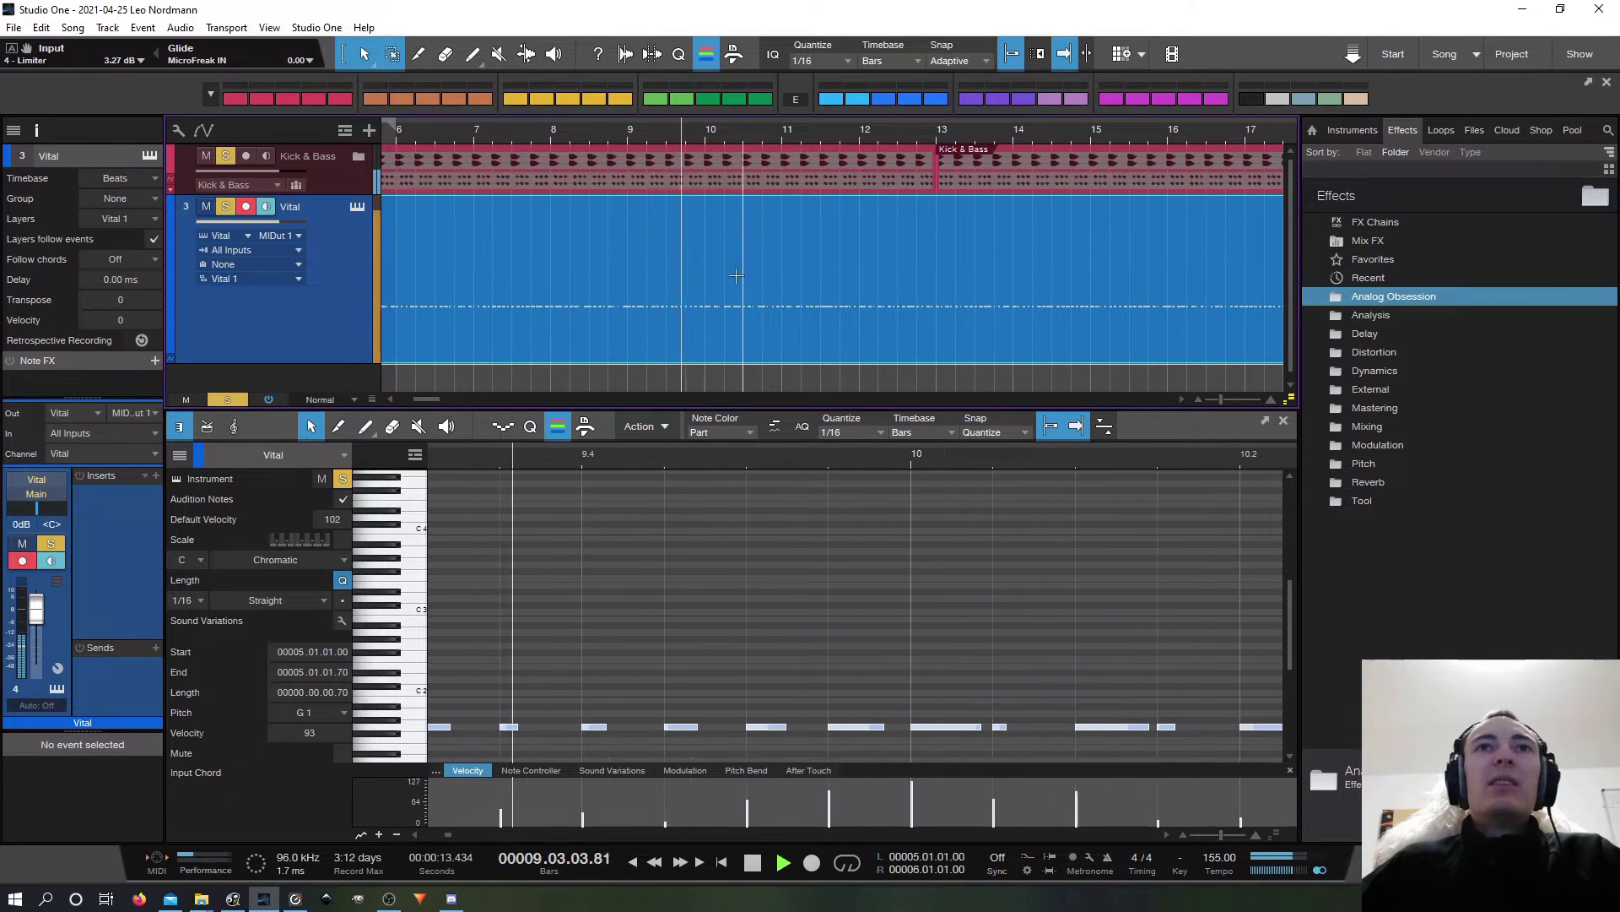
pyautogui.press('space')
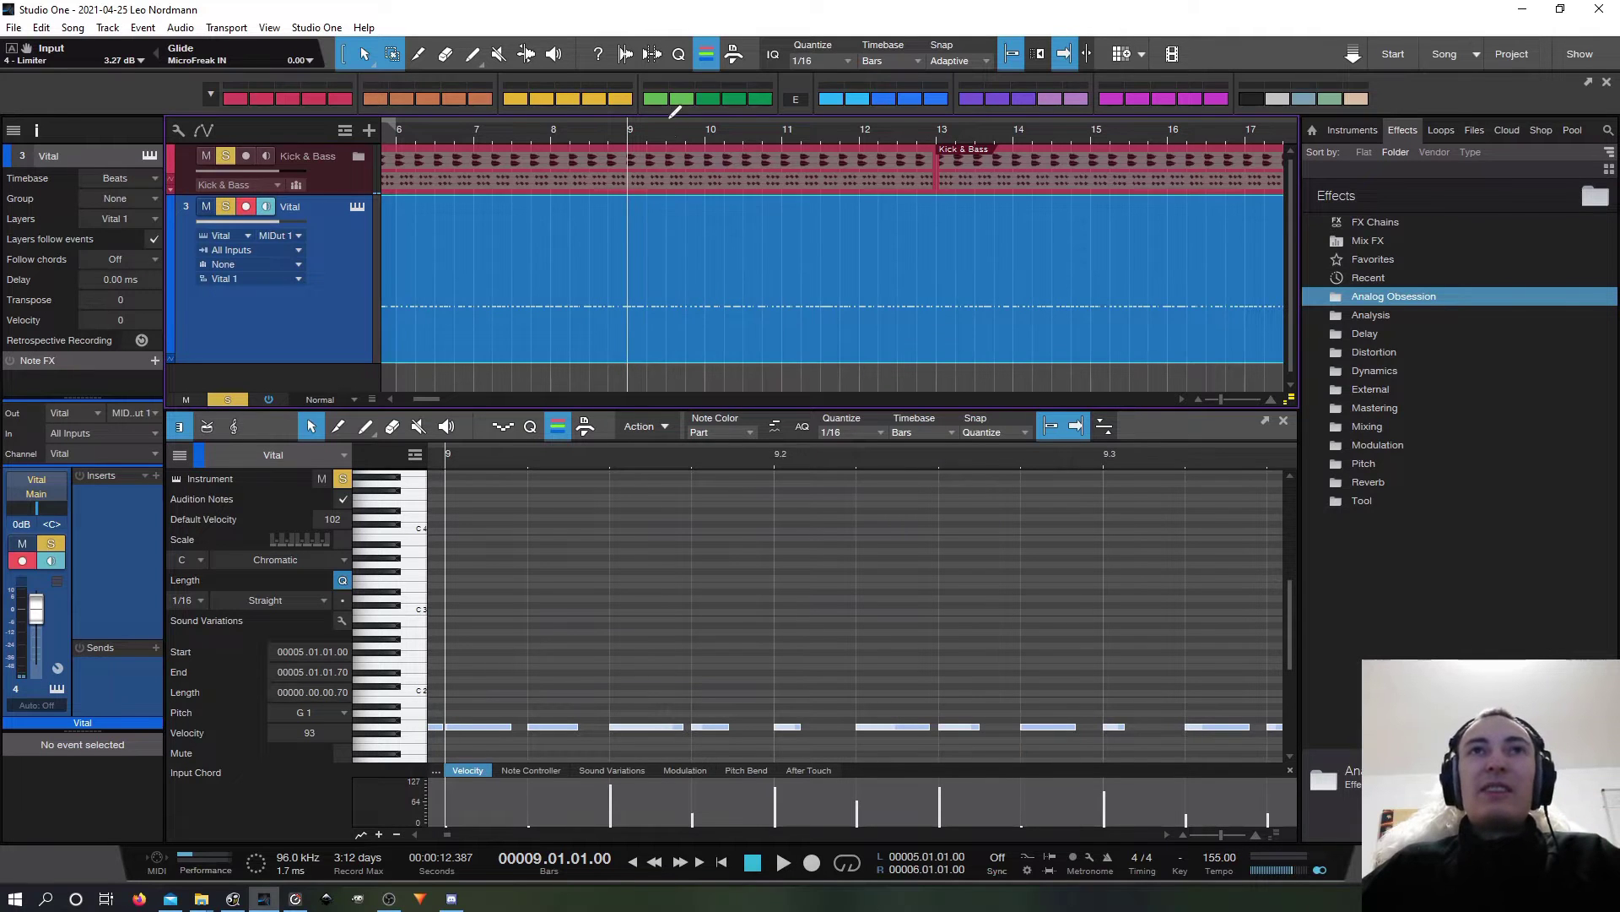
# Step: Try randomizing pitch from C 2 to F 6, velocity and note length with shuffle notes on, and undo it
pyautogui.moveTo(726, 134); pyautogui.dragTo(724, 107)
pyautogui.moveTo(788, 458); pyautogui.dragTo(655, 710)
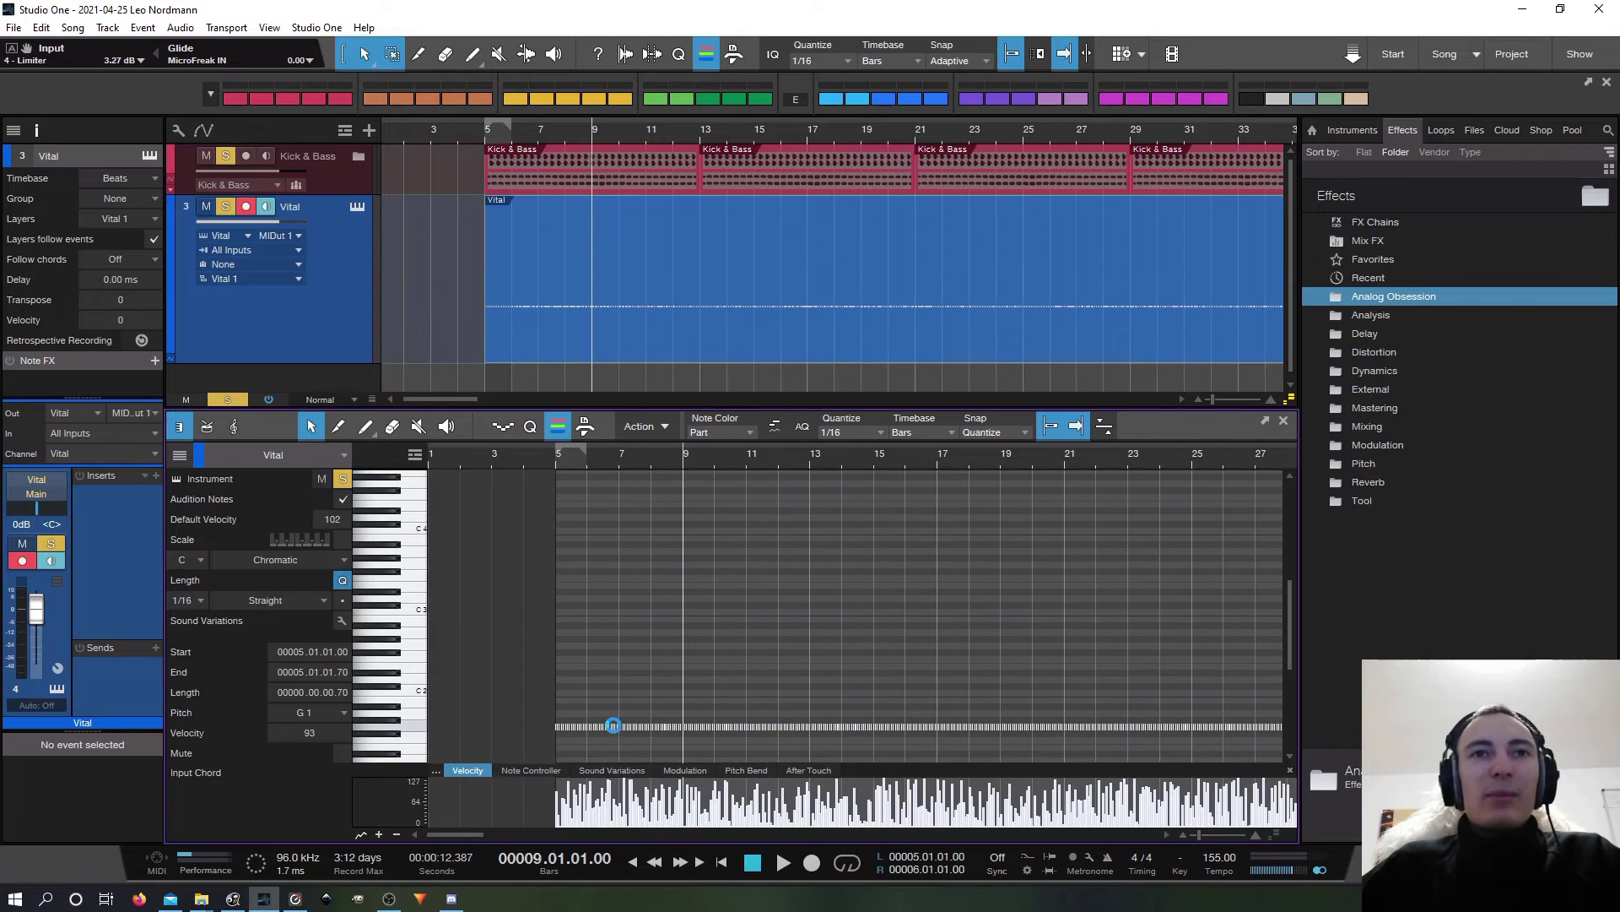
pyautogui.rightClick(616, 488)
pyautogui.click(686, 596)
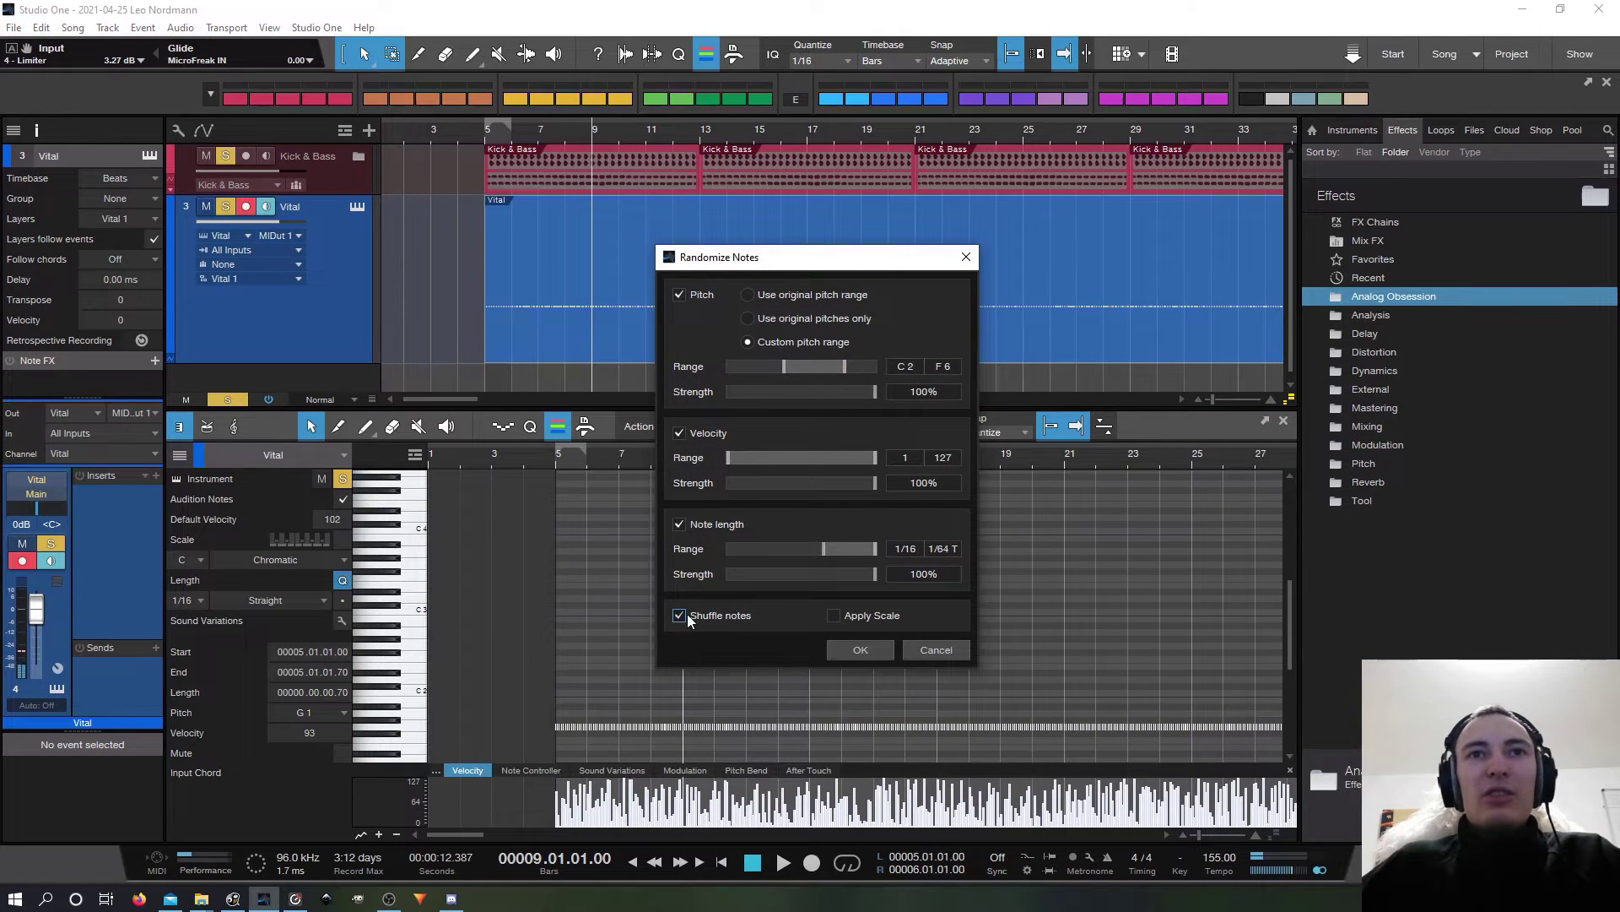
pyautogui.click(859, 649)
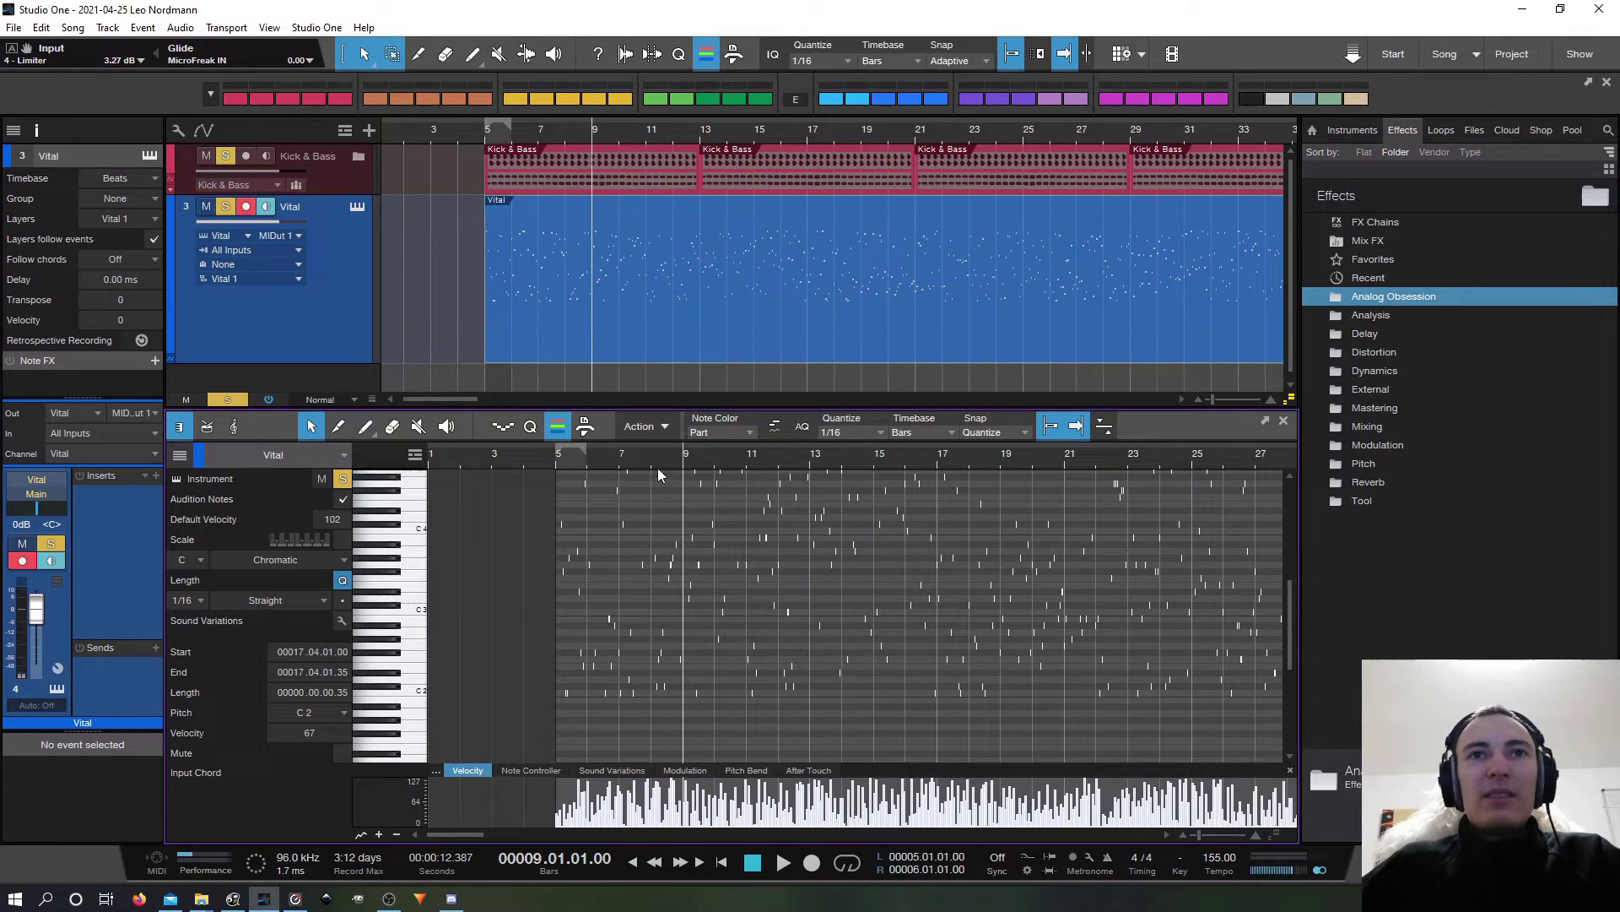
pyautogui.hotkey('ctrl', 'z')
# Step: Shuffle the part's notes without randomizing pitch, velocity or note length
pyautogui.rightClick(644, 729)
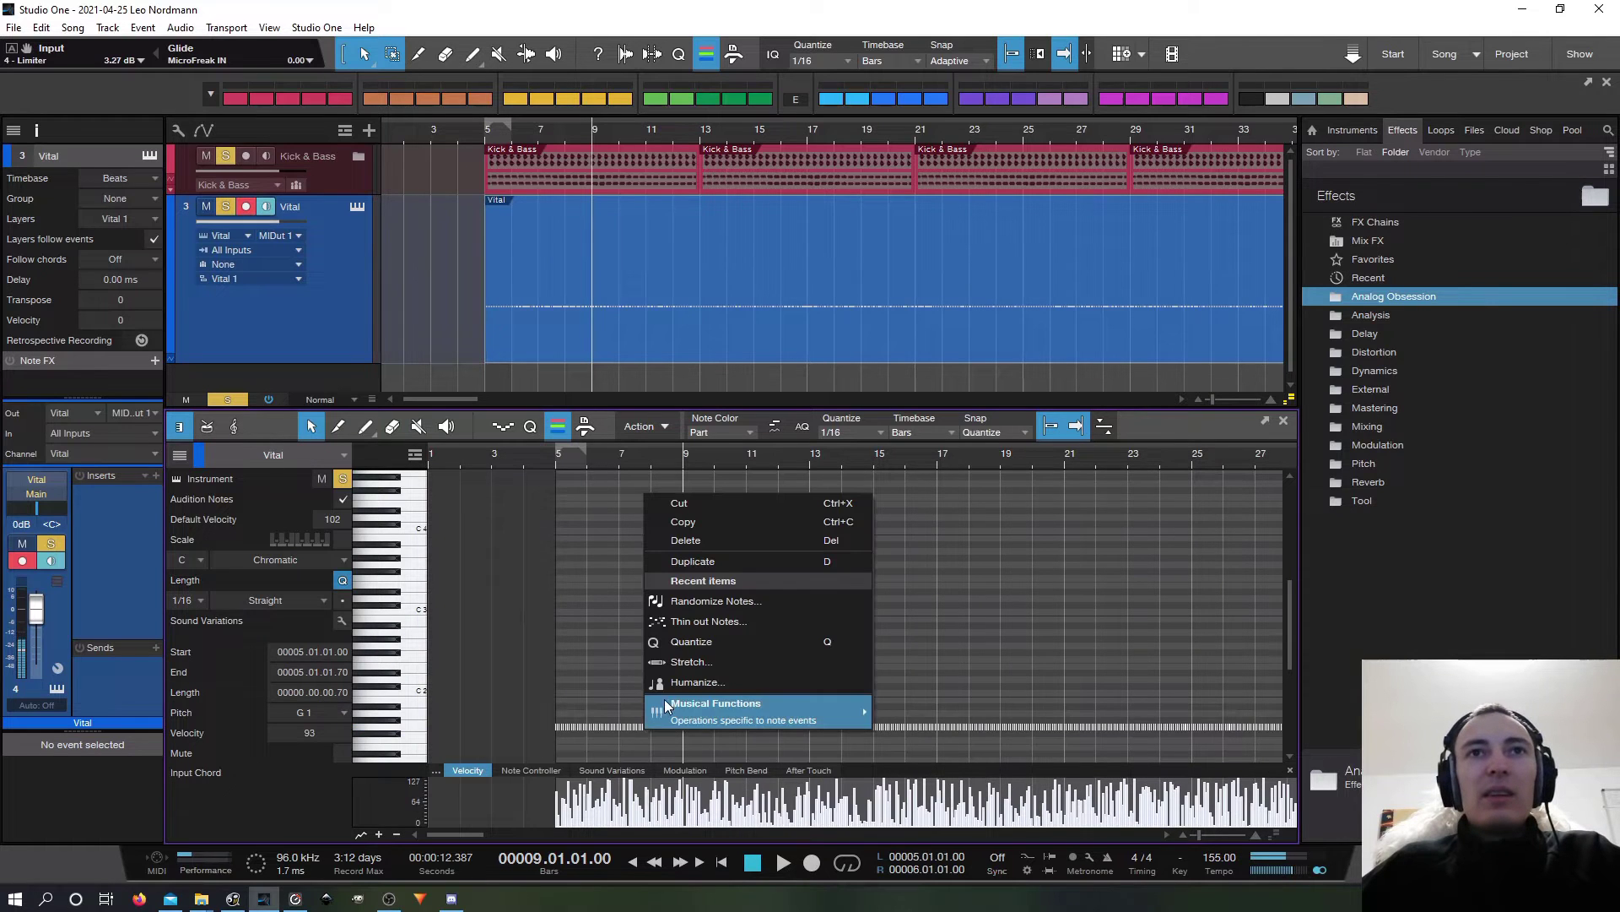
pyautogui.click(711, 601)
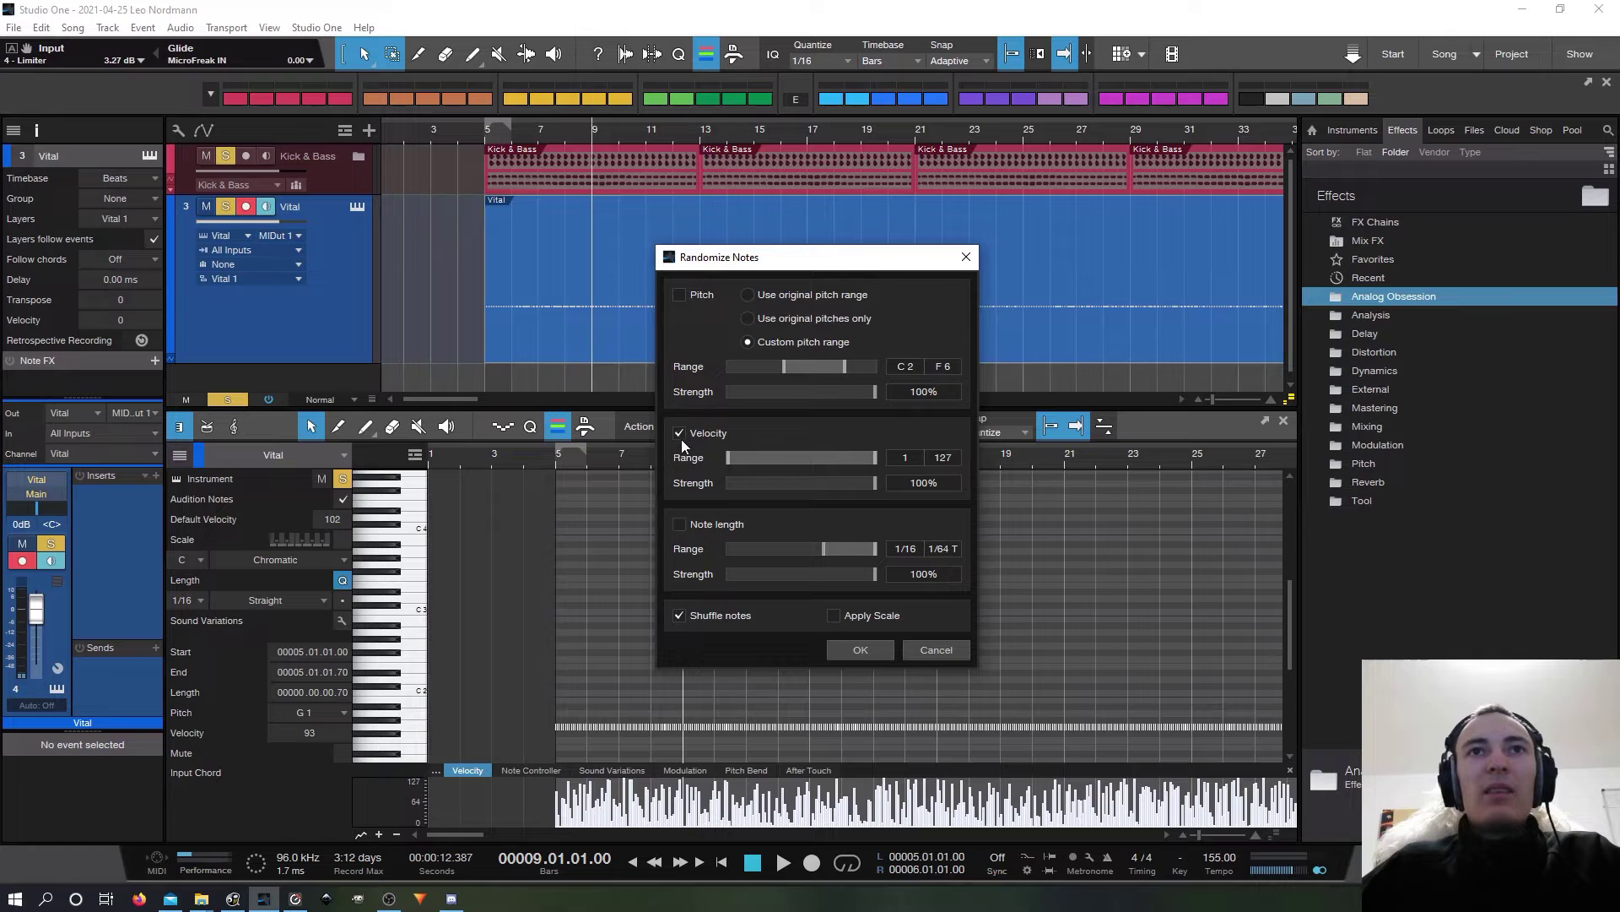
pyautogui.click(860, 650)
# Step: Try randomizing only the pitch from C 2 to F 6 with shuffle notes on, and undo it
pyautogui.scroll(5, 700, 524)
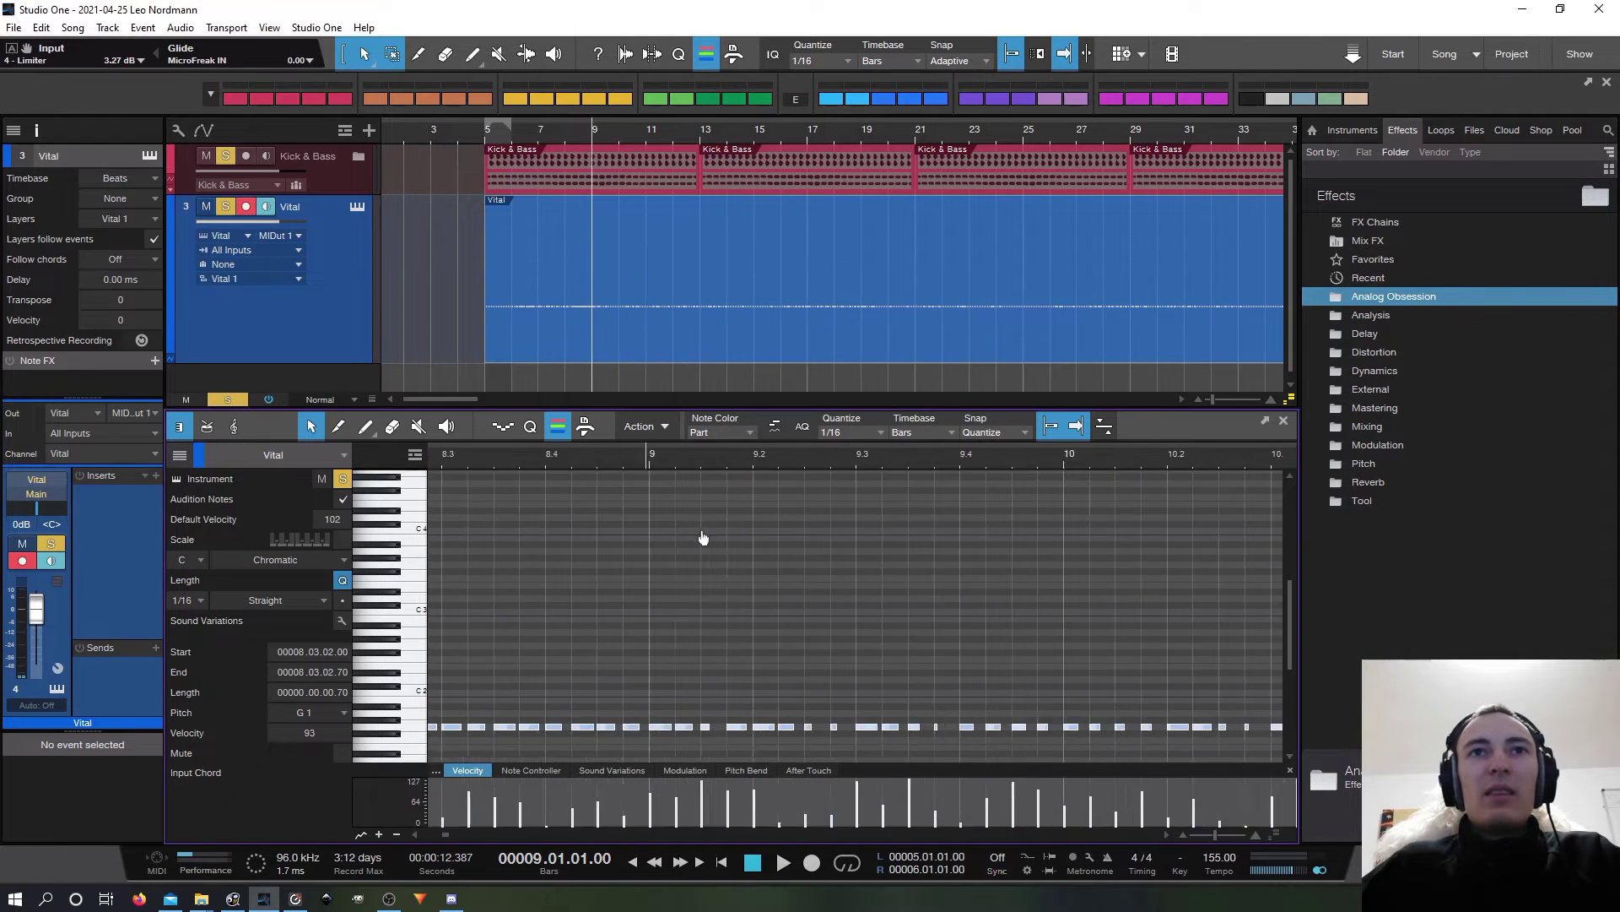
pyautogui.scroll(3, 802, 555)
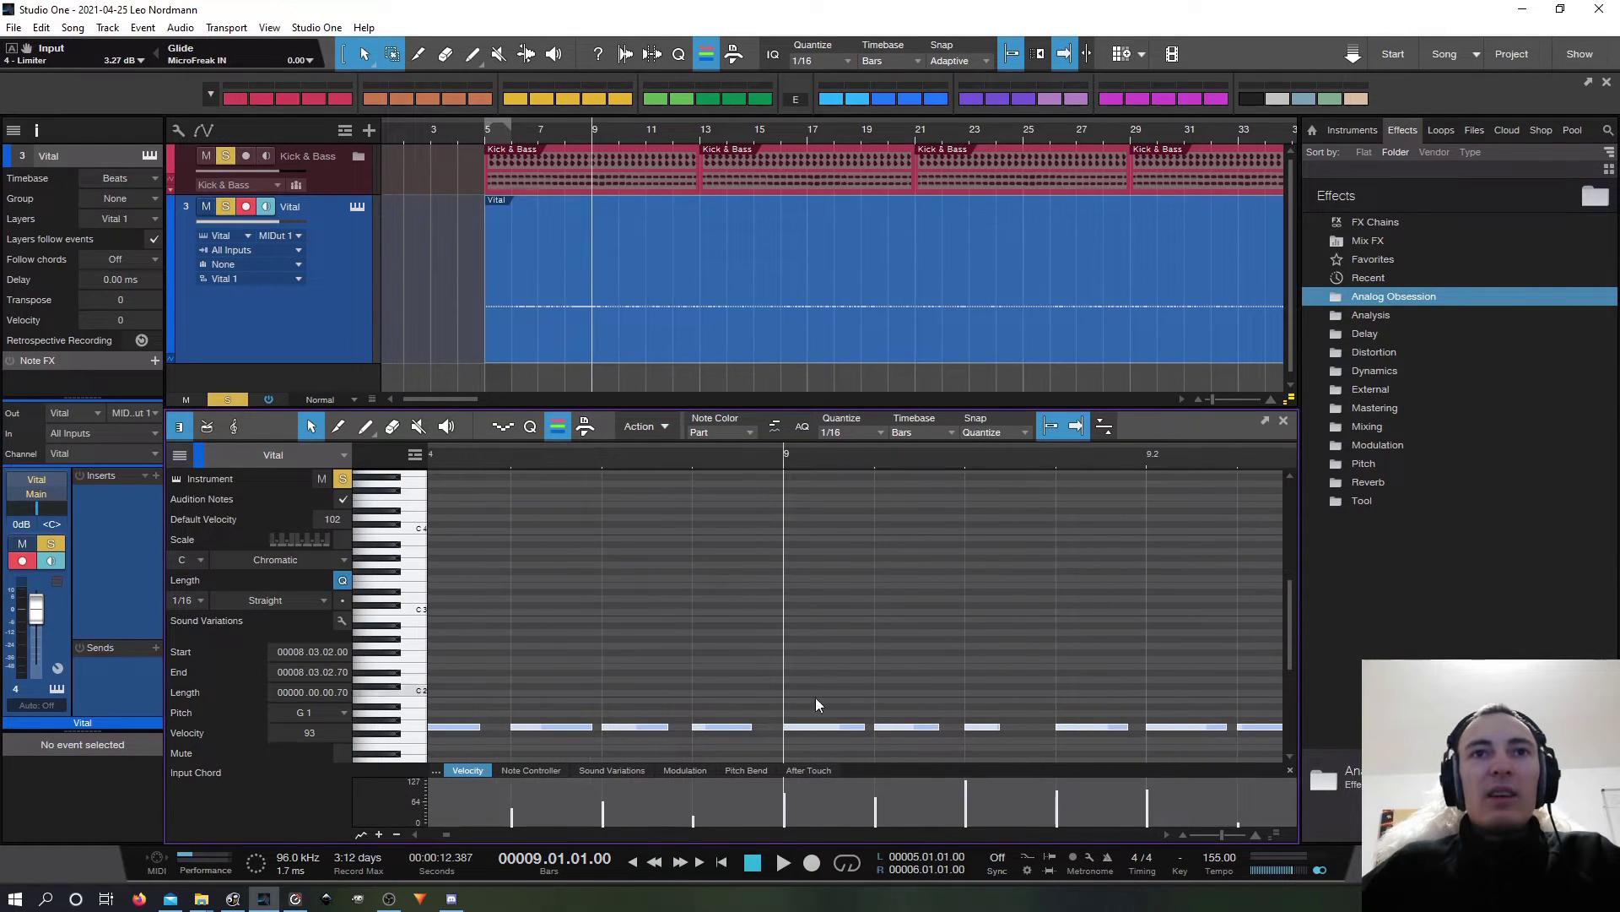
pyautogui.rightClick(805, 728)
pyautogui.click(909, 598)
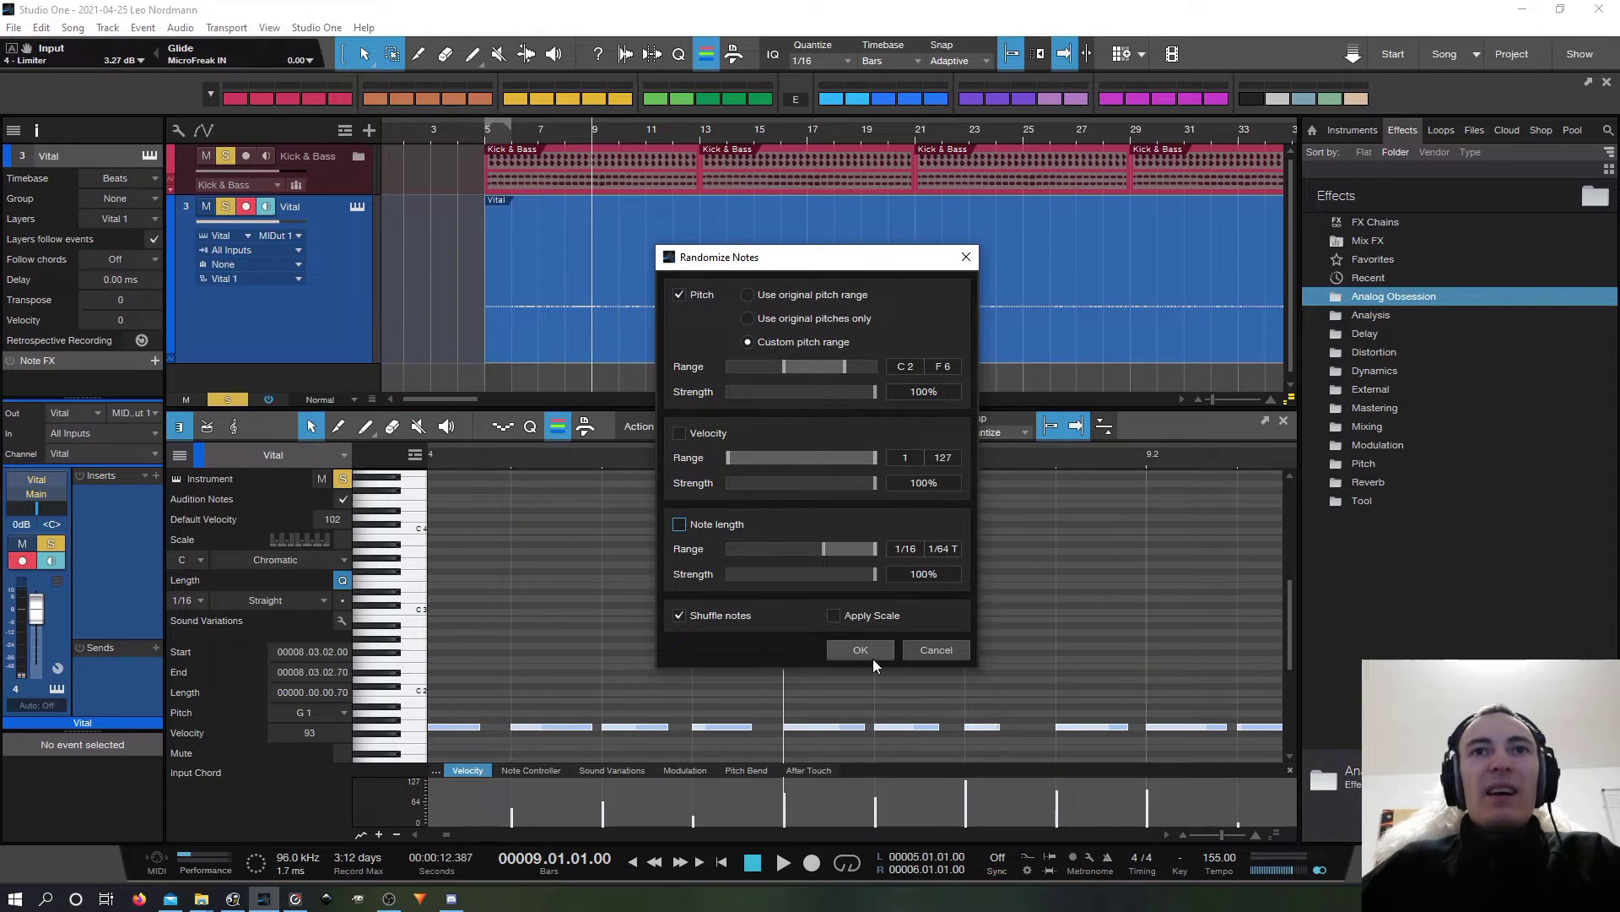
pyautogui.click(863, 650)
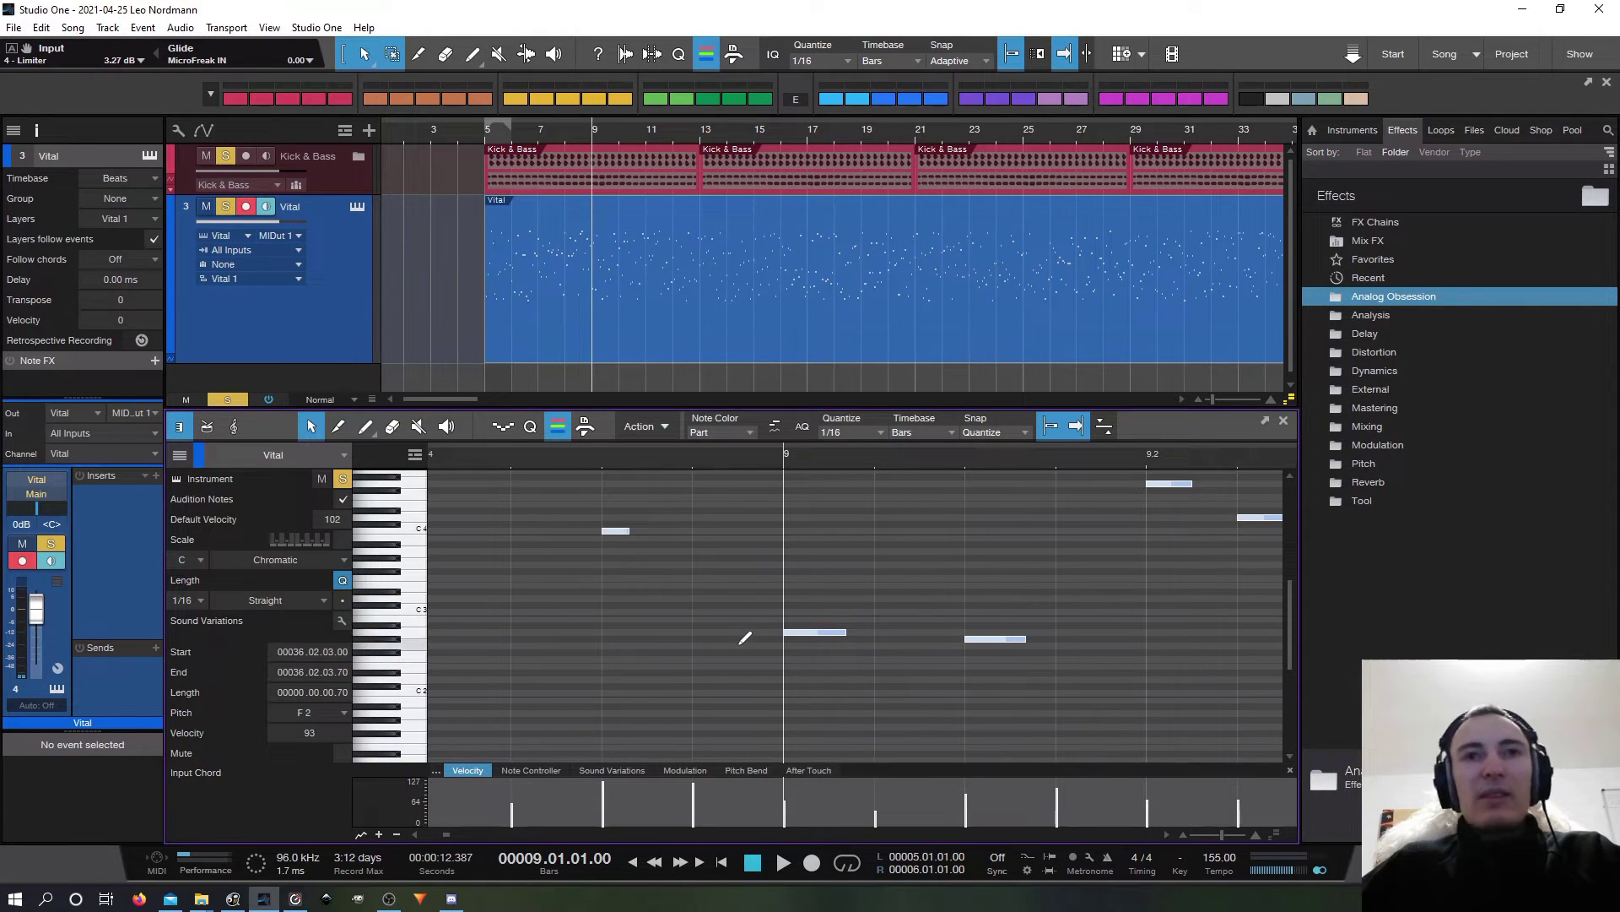
pyautogui.hotkey('ctrl', 'z')
# Step: Shuffle the notes once more, turning pitch and note length off and leaving velocity off
pyautogui.rightClick(725, 731)
pyautogui.click(809, 601)
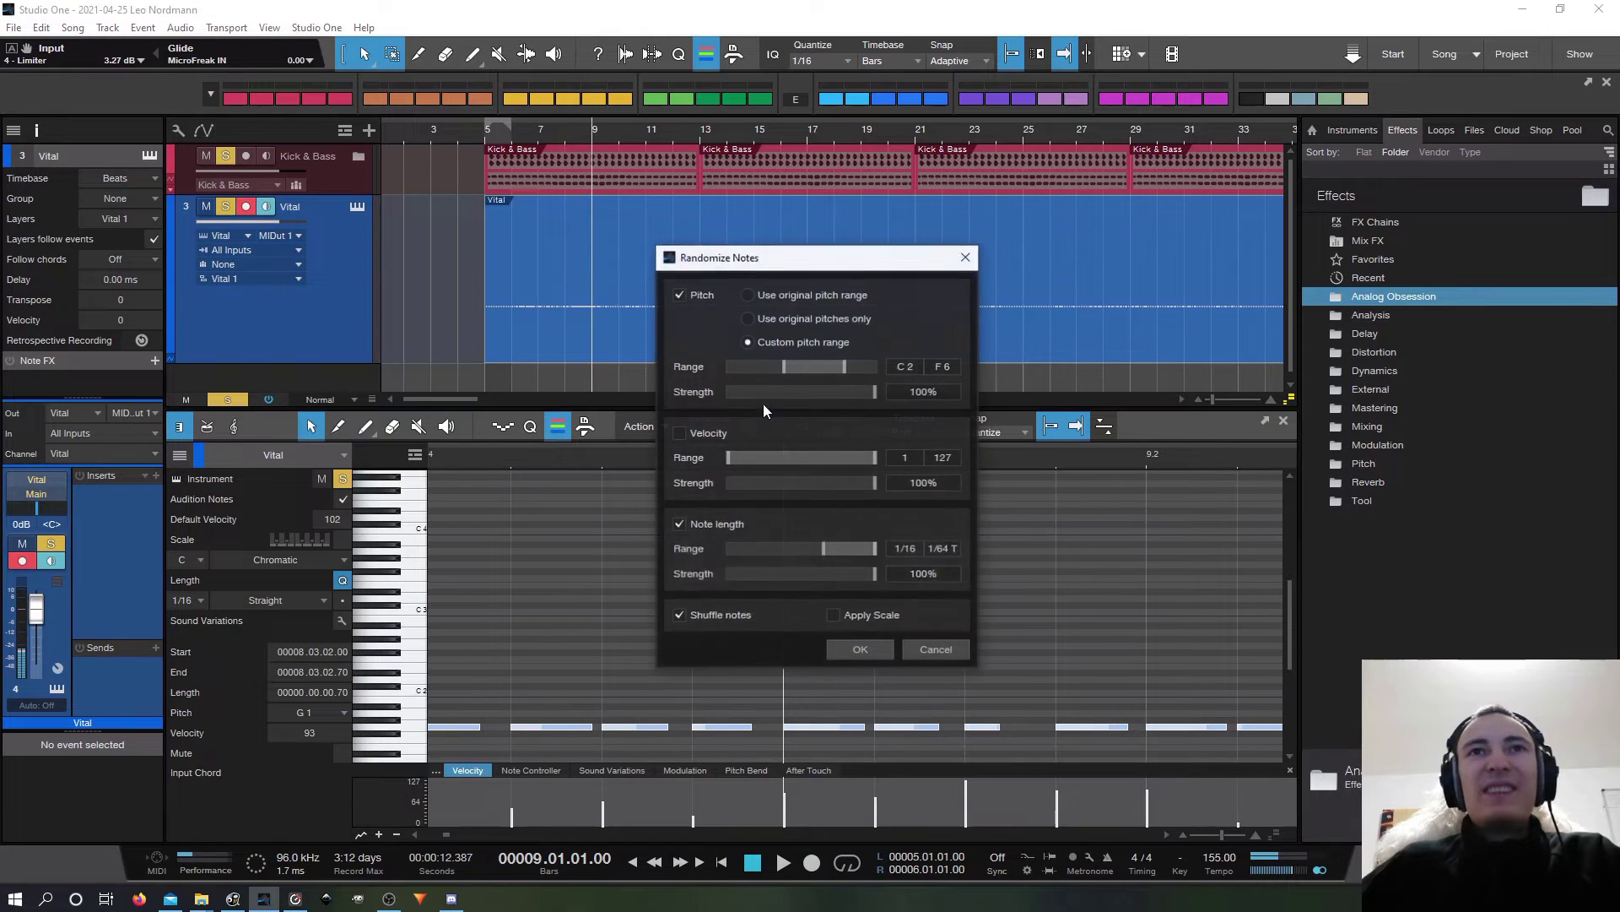
pyautogui.click(680, 296)
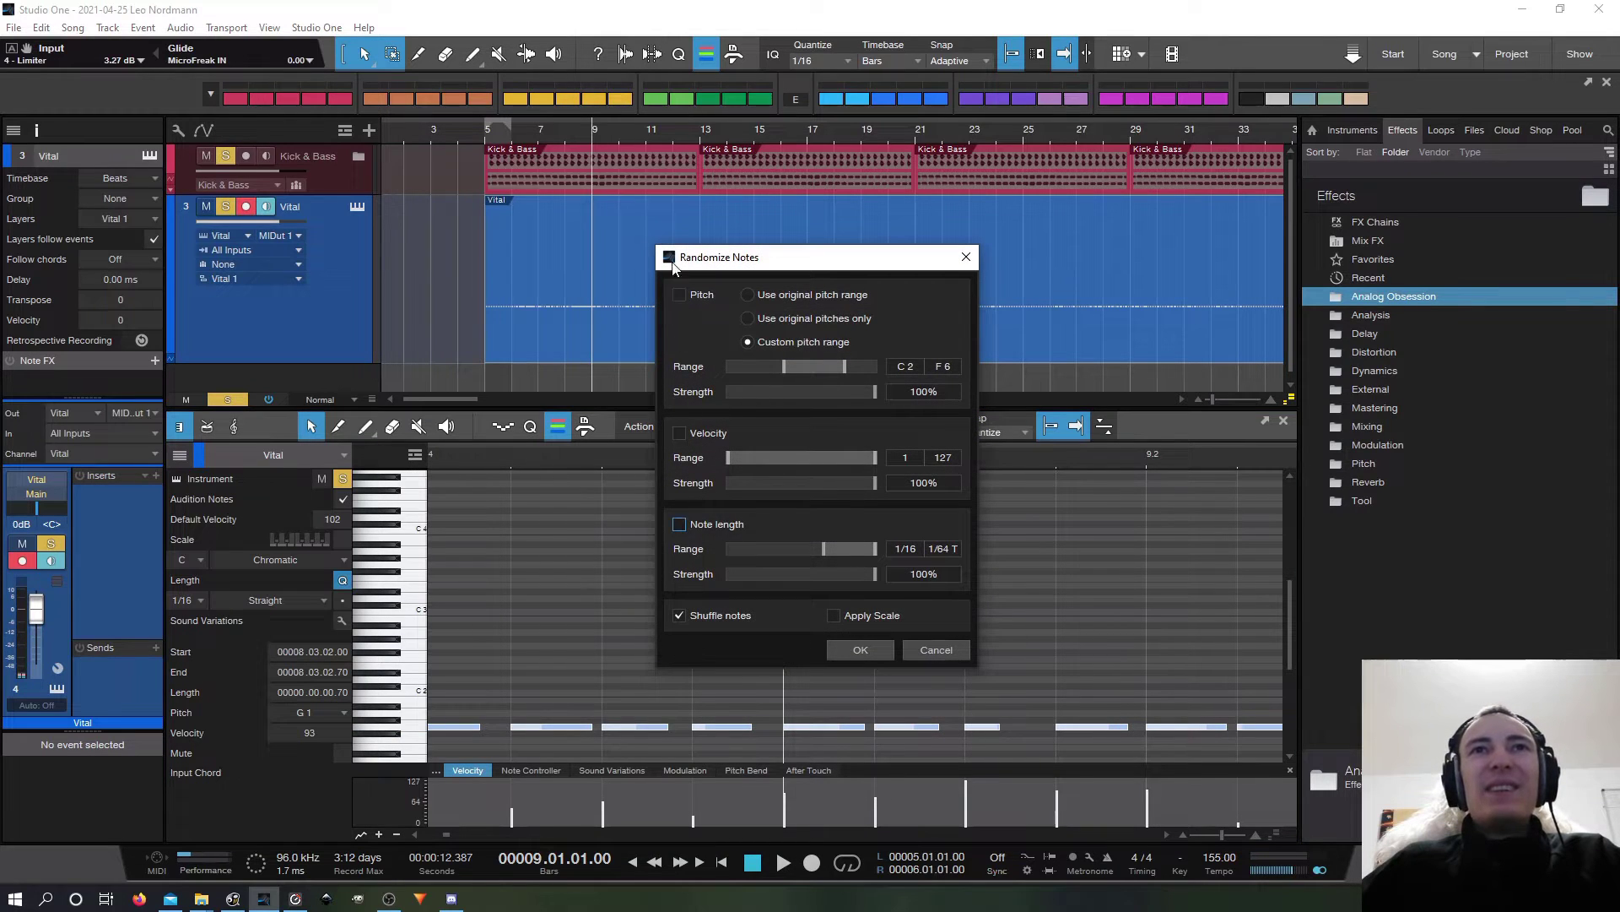
pyautogui.click(861, 650)
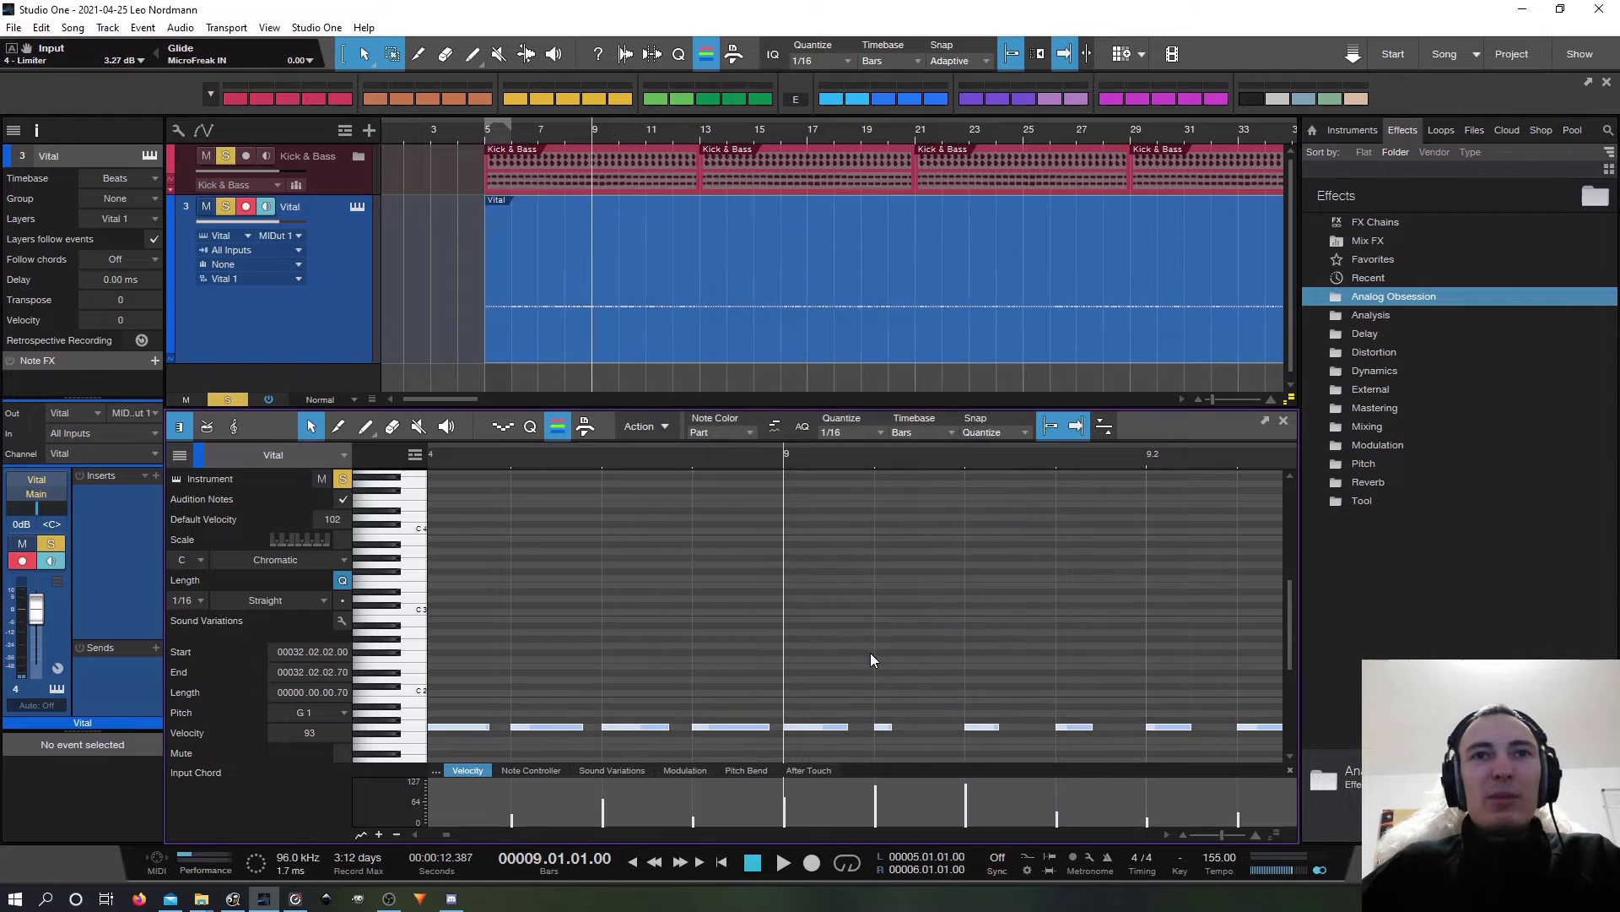
# Step: Try randomizing only the notes' pitch within a custom range of D# 2 to D 3, turning note length and shuffle off
pyautogui.press('w')
pyautogui.press('w')
pyautogui.press('w')
pyautogui.press('w')
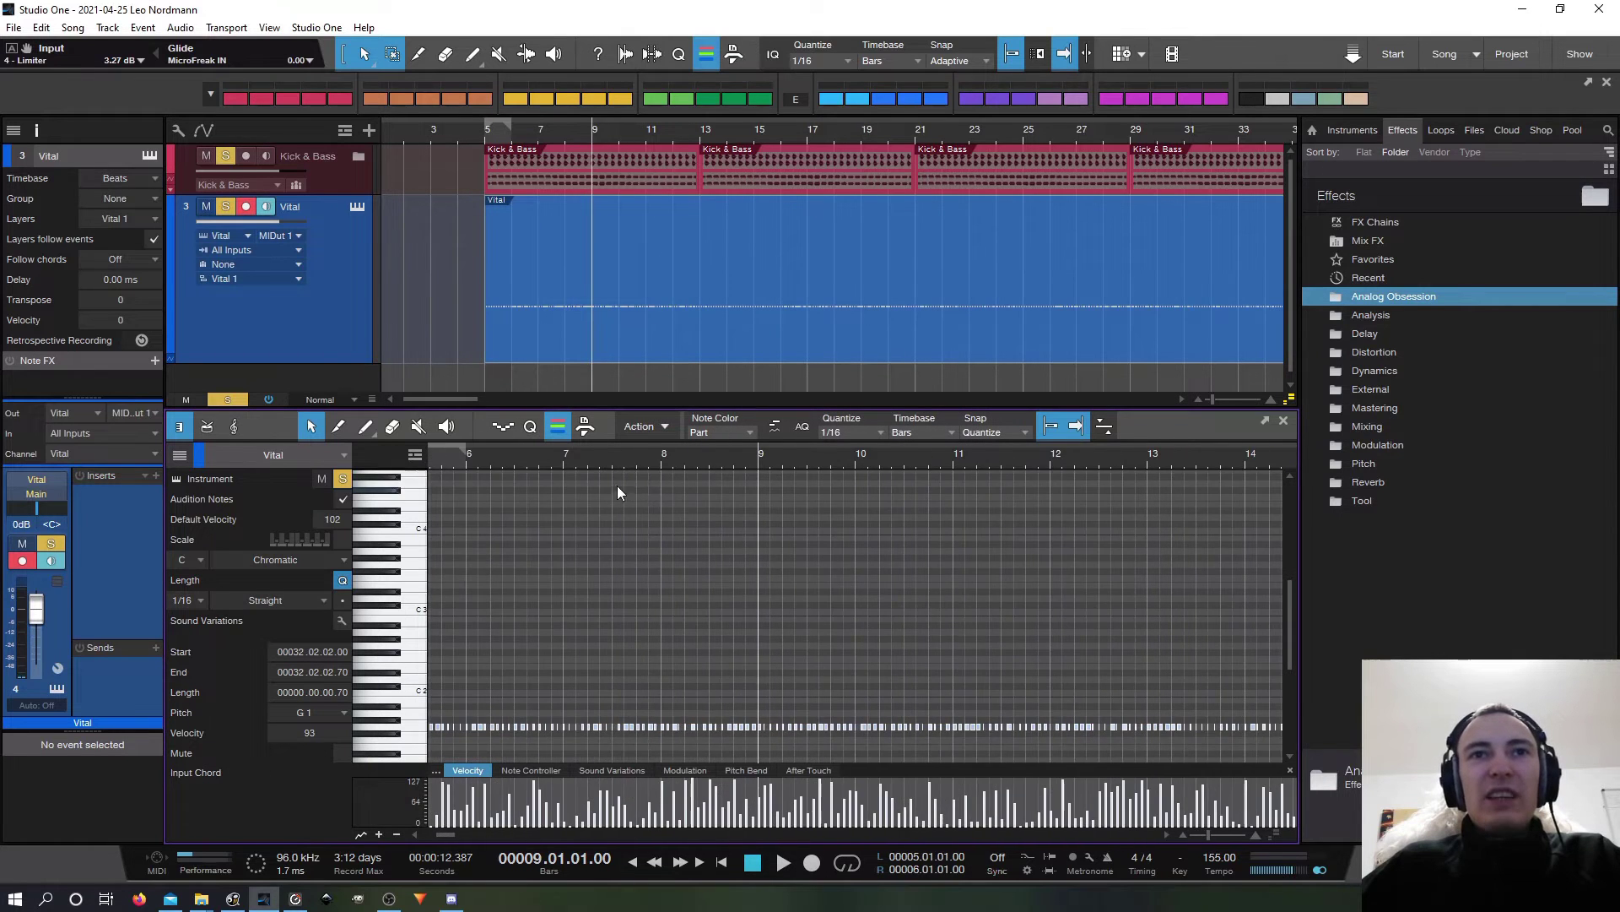
pyautogui.press('e')
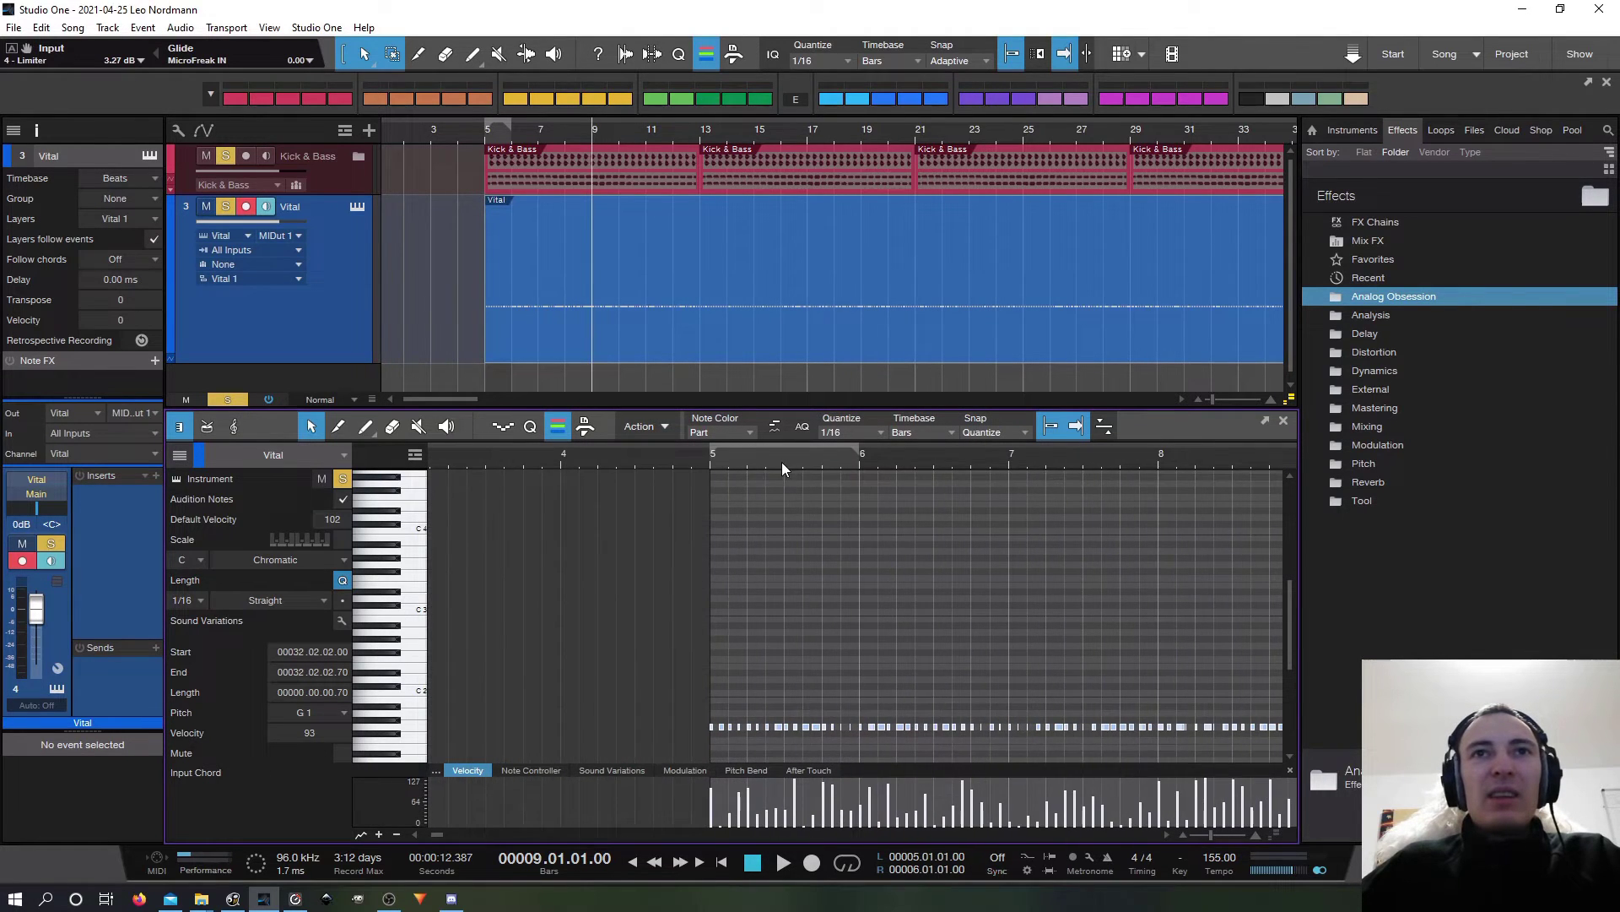
pyautogui.press('e')
pyautogui.press('e')
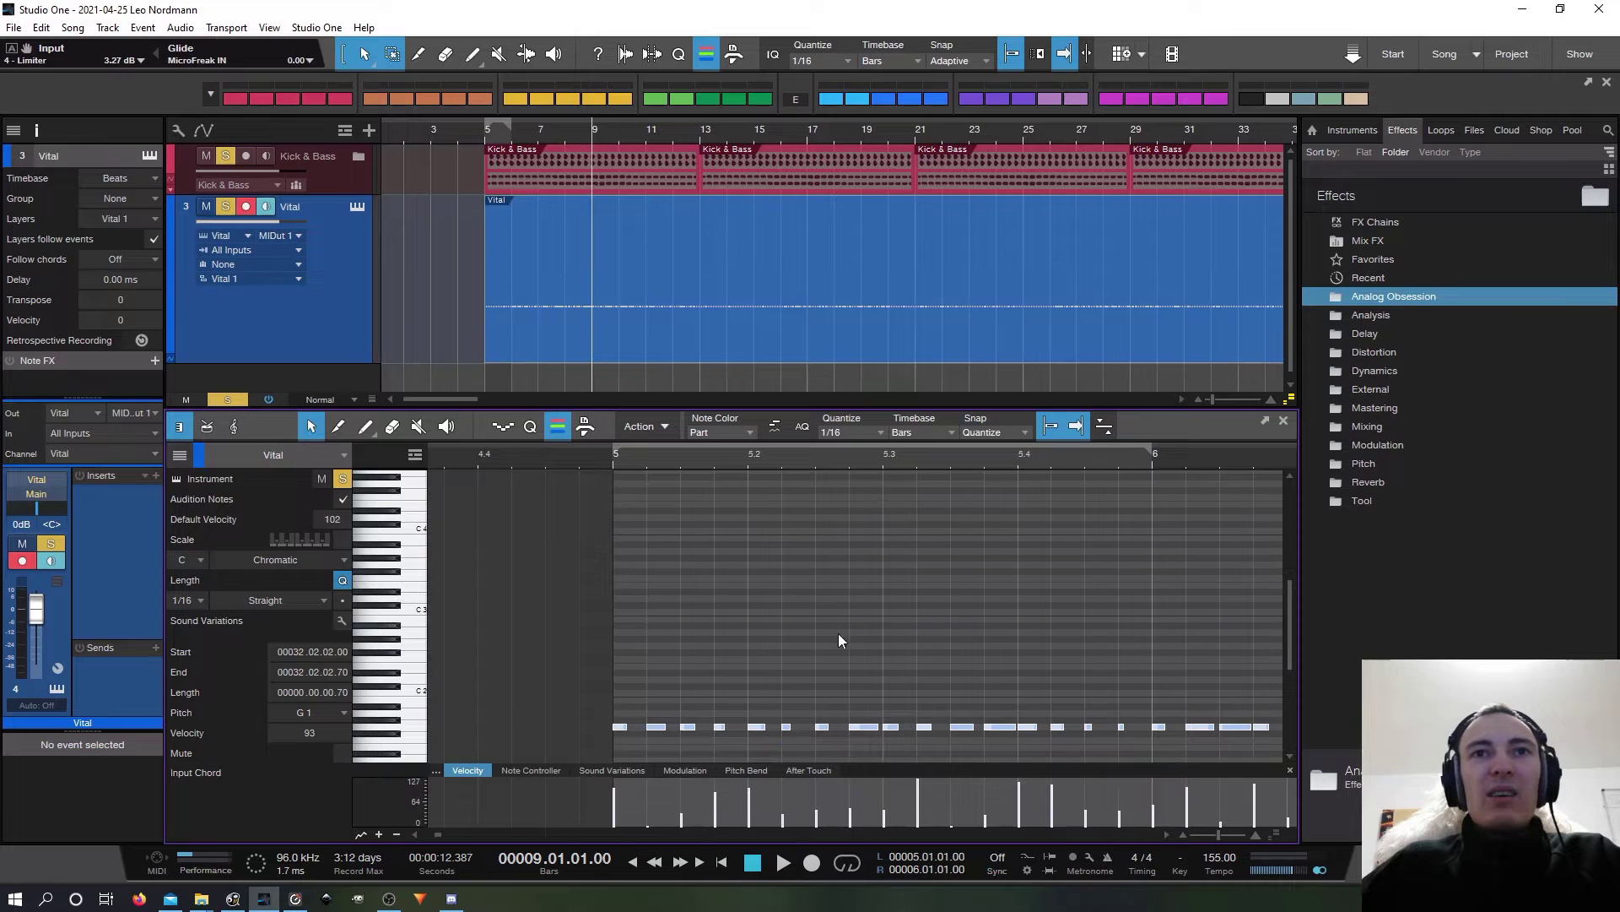
pyautogui.rightClick(755, 731)
pyautogui.click(869, 601)
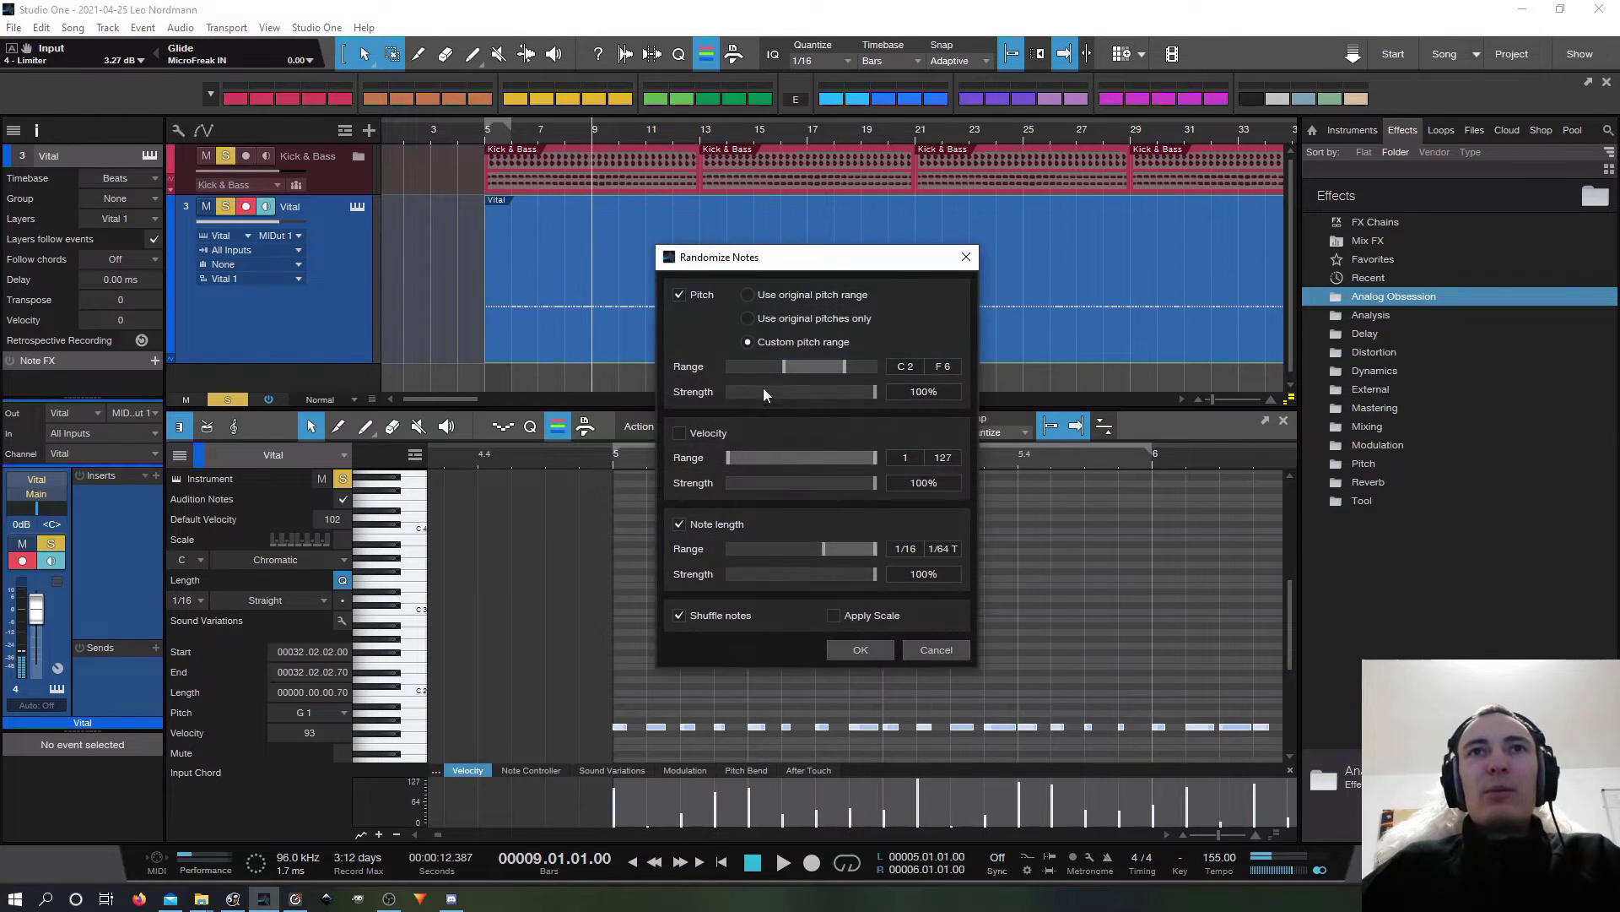
pyautogui.moveTo(838, 367); pyautogui.dragTo(787, 367)
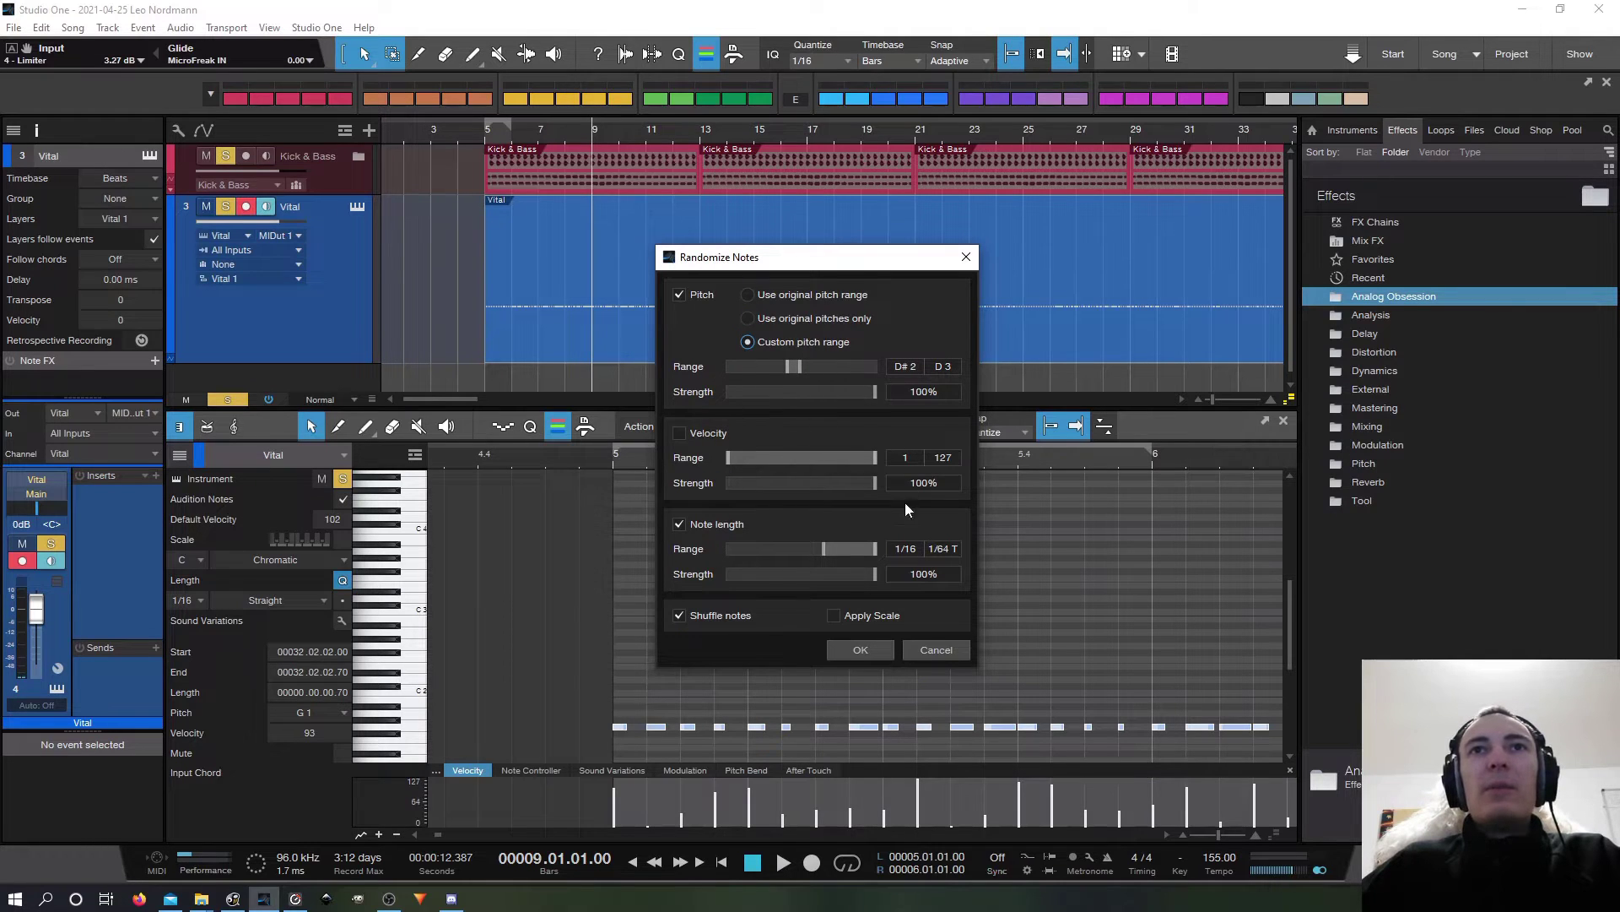
pyautogui.click(679, 524)
pyautogui.click(679, 615)
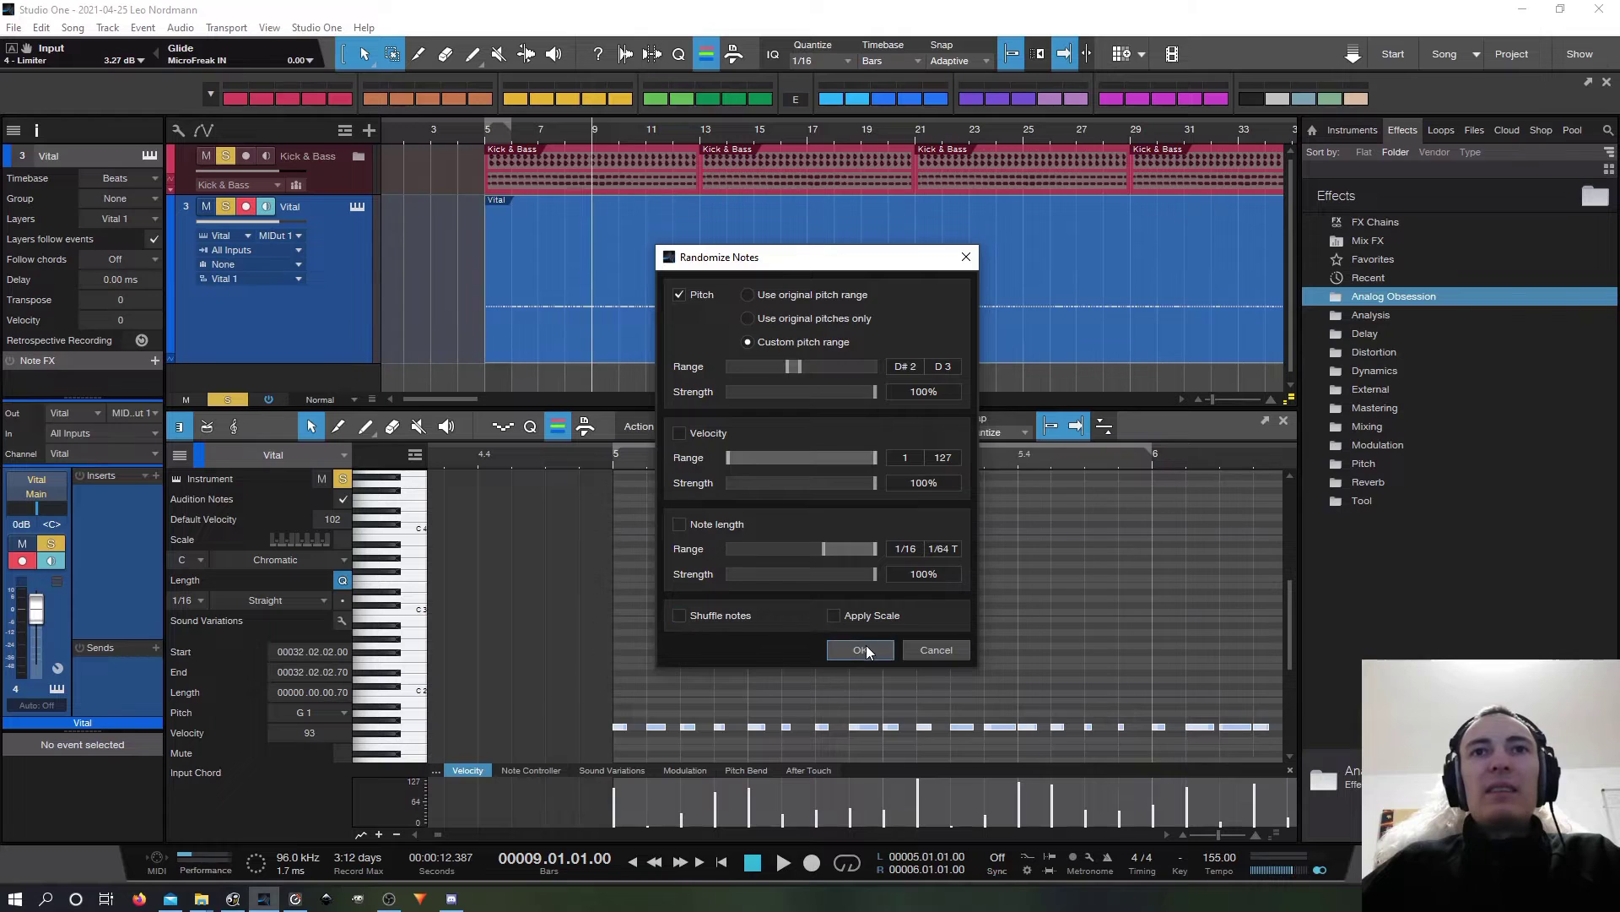
pyautogui.click(860, 649)
pyautogui.scroll(2, 717, 507)
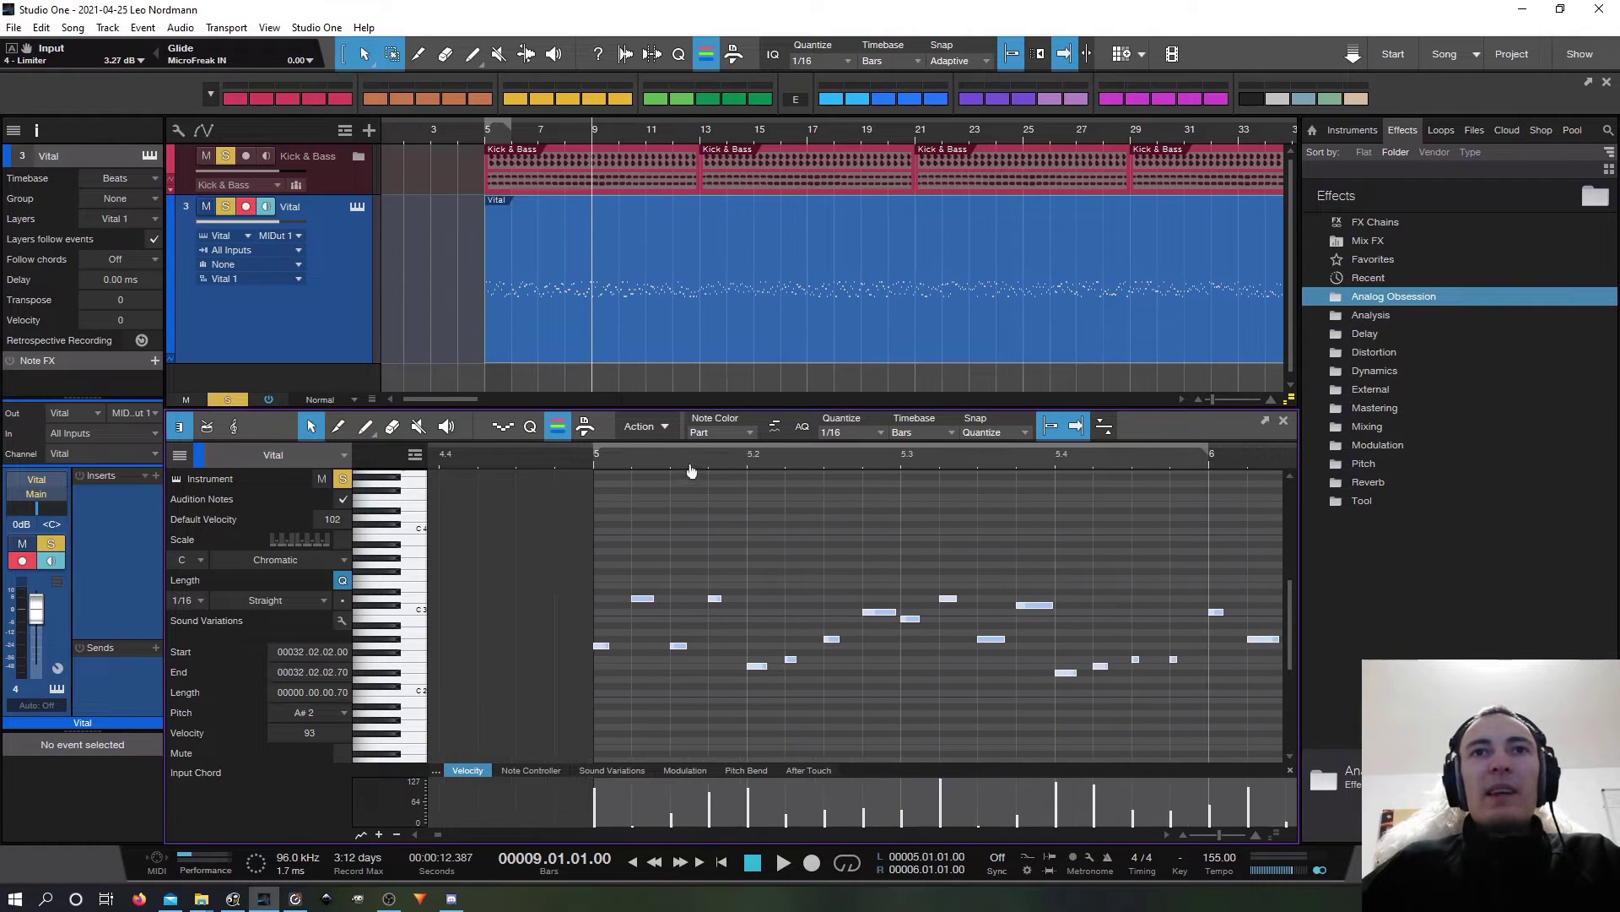
# Step: Try randomizing the pitch again from D# 2 to D 3 with shuffle notes on, and undo back to the single-pitch part
pyautogui.rightClick(746, 662)
pyautogui.moveTo(779, 654)
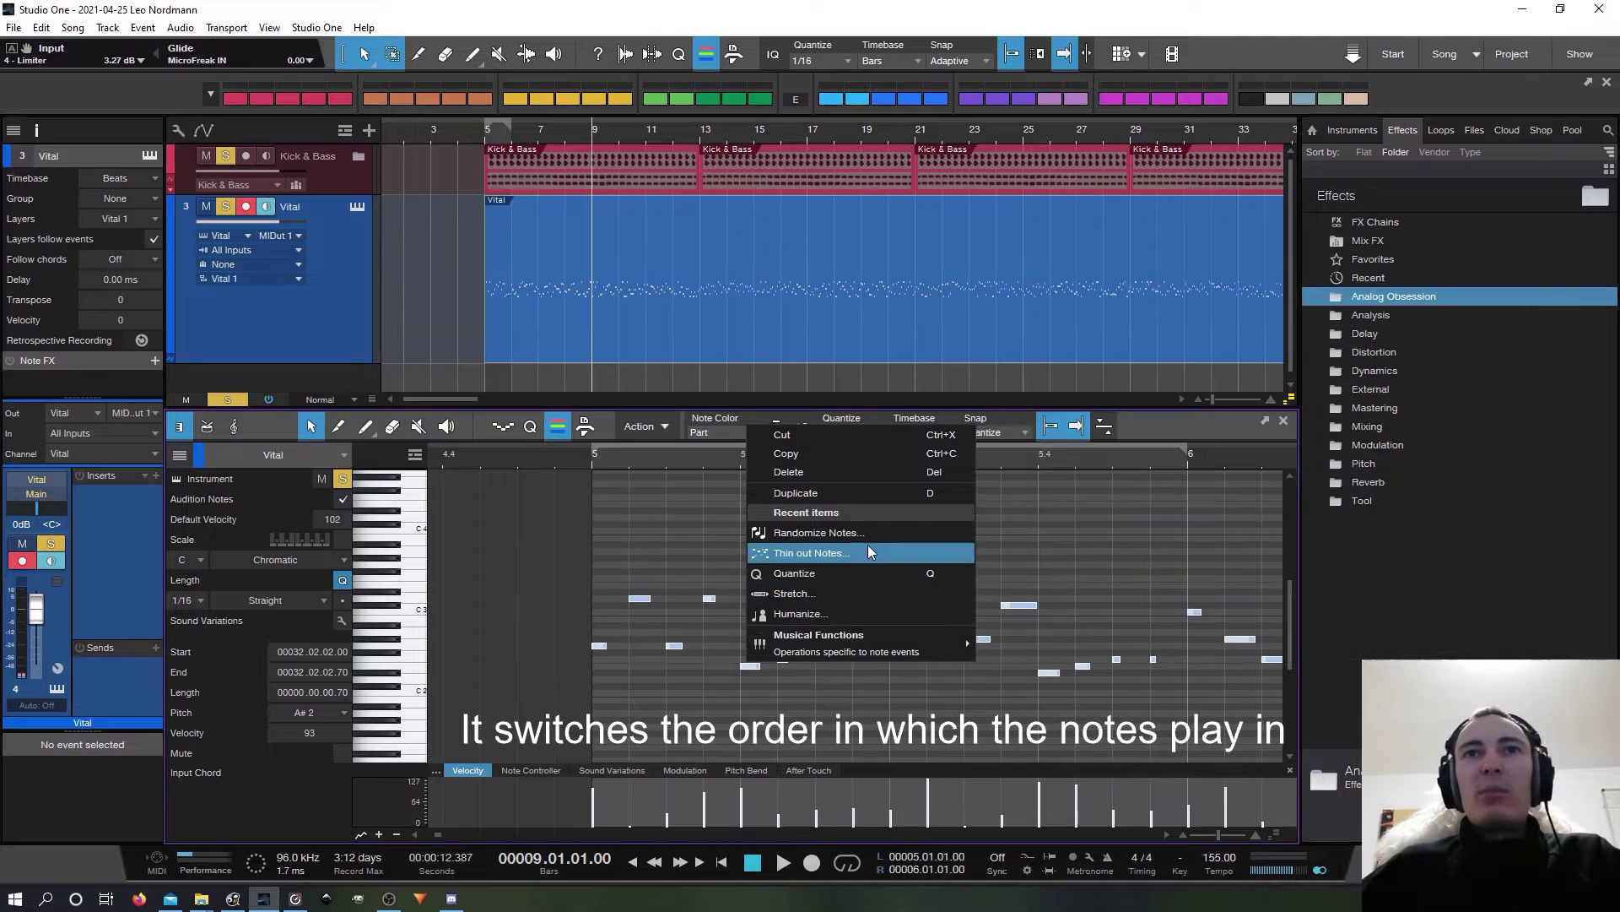
pyautogui.press('Escape')
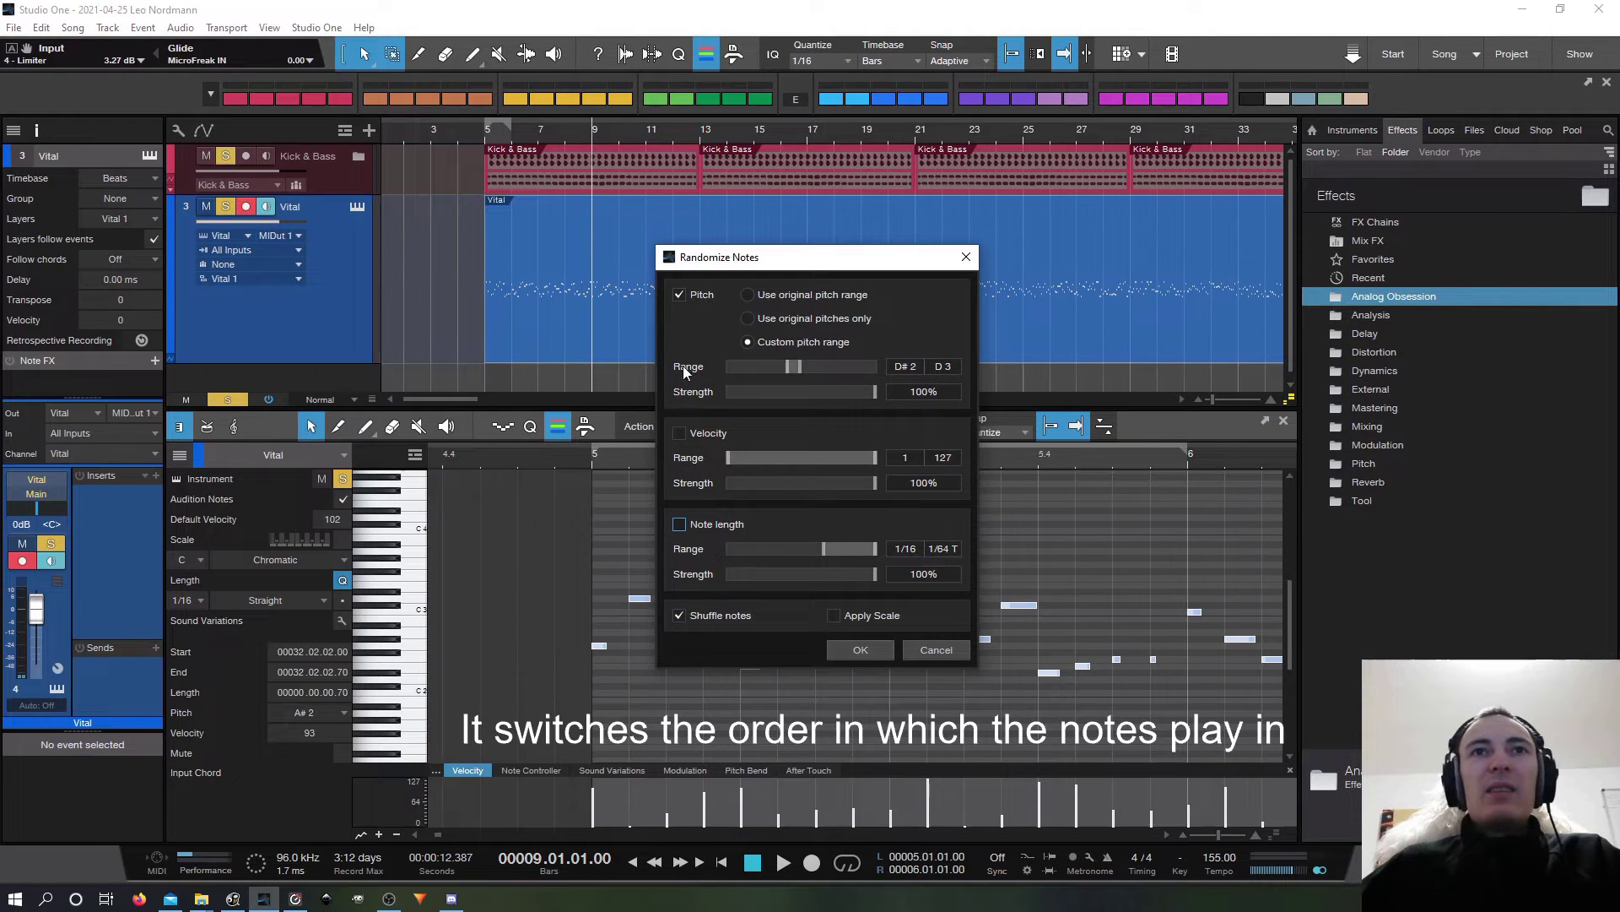
pyautogui.click(860, 649)
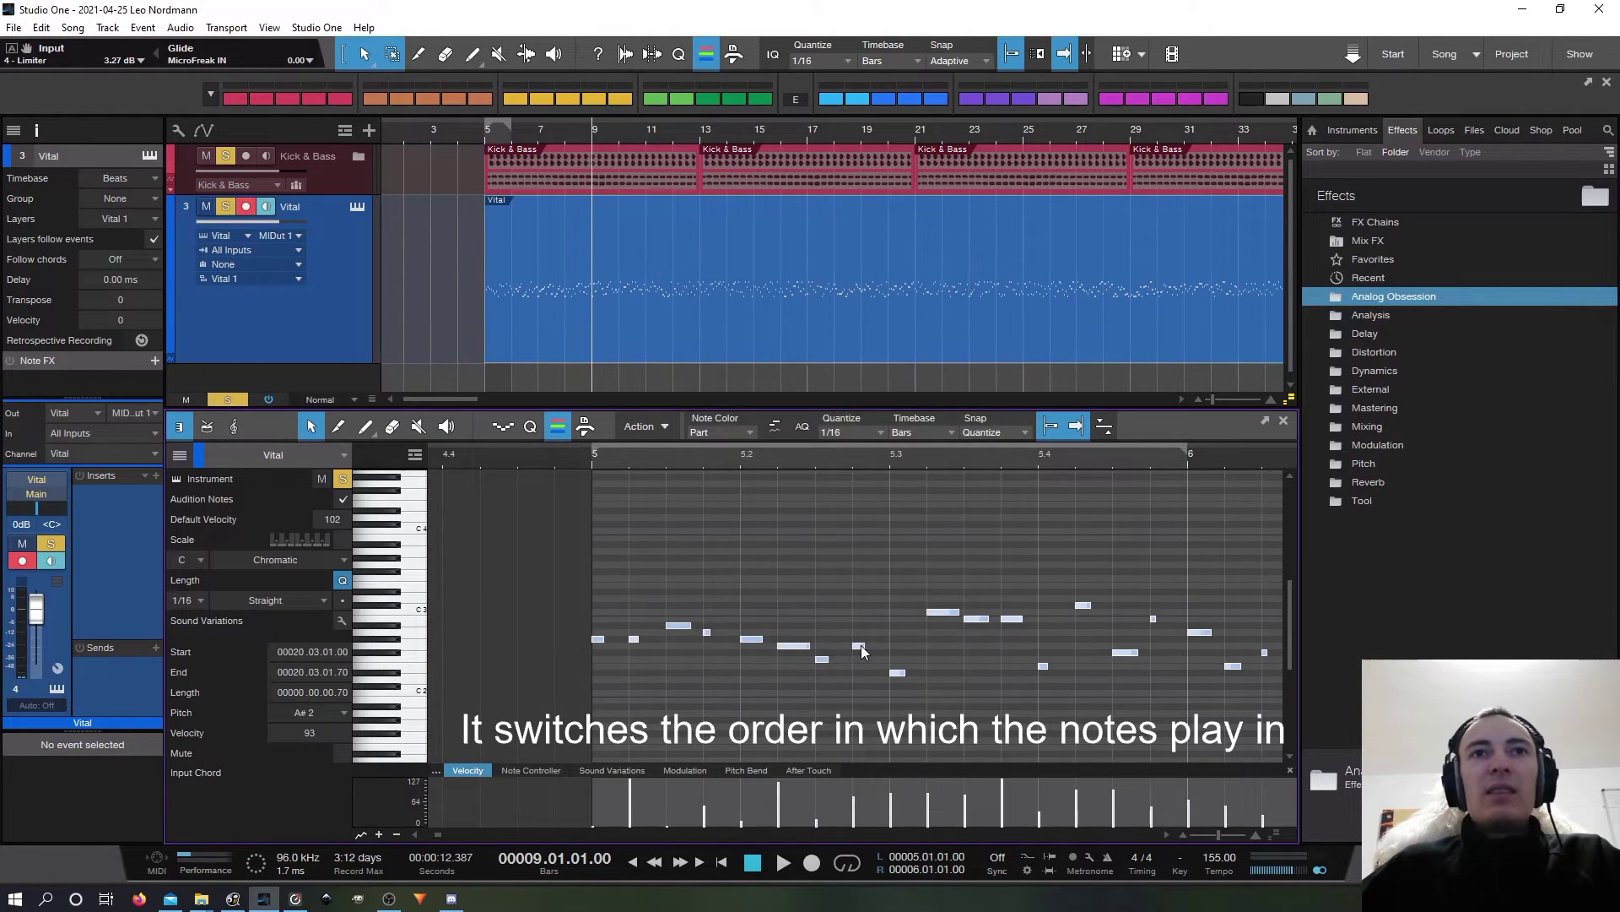
pyautogui.moveTo(937, 462); pyautogui.dragTo(650, 521)
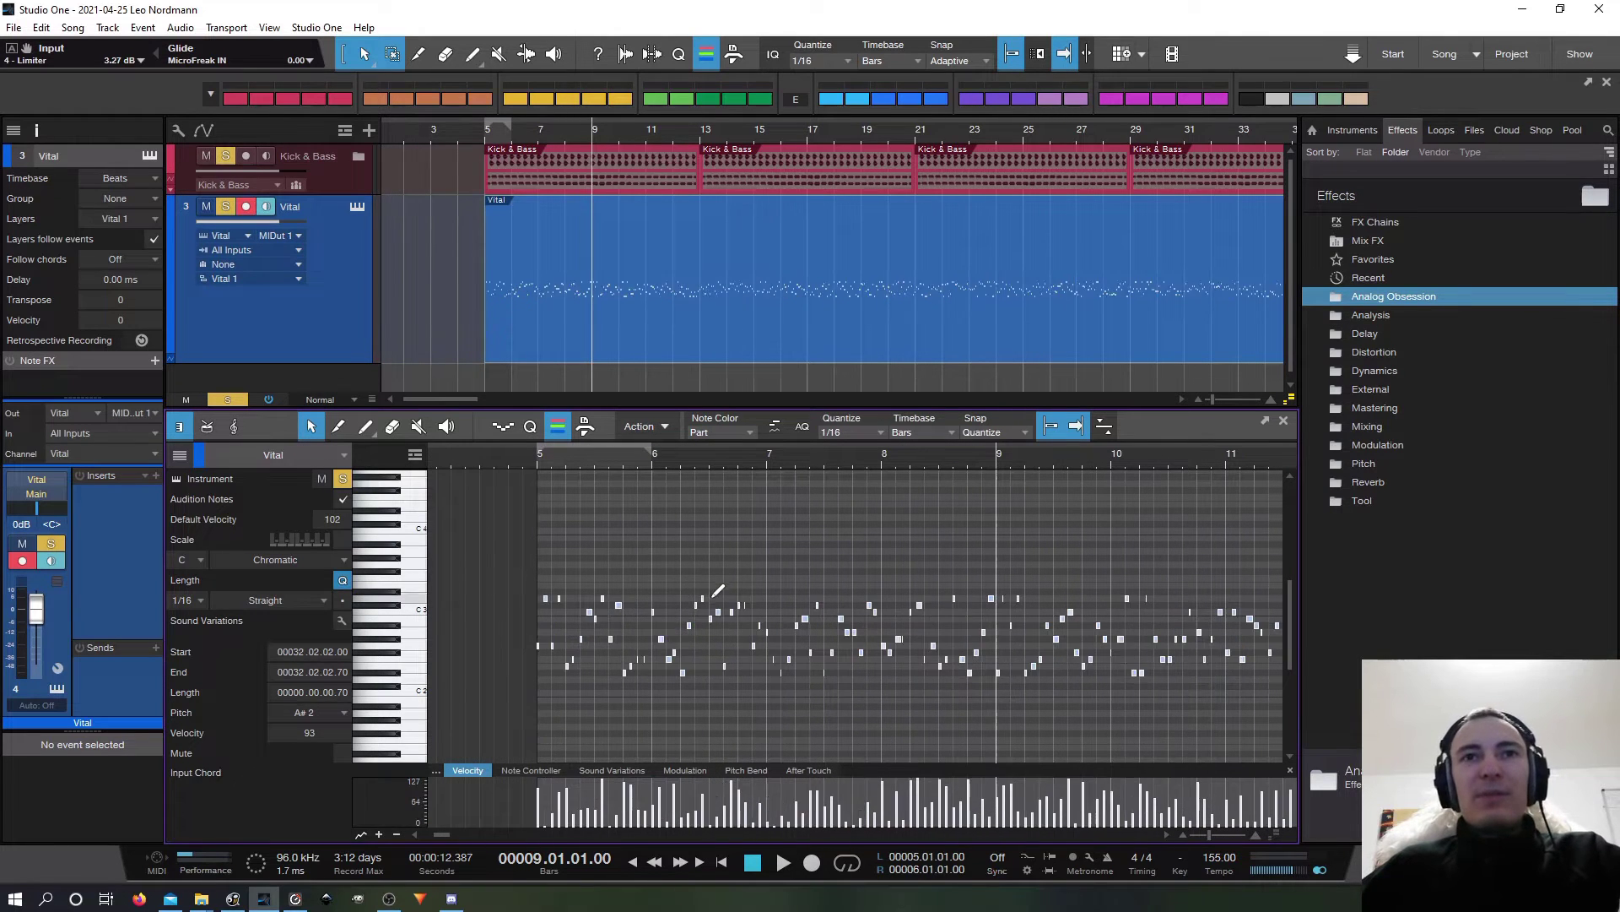
pyautogui.hotkey('ctrl', 'z')
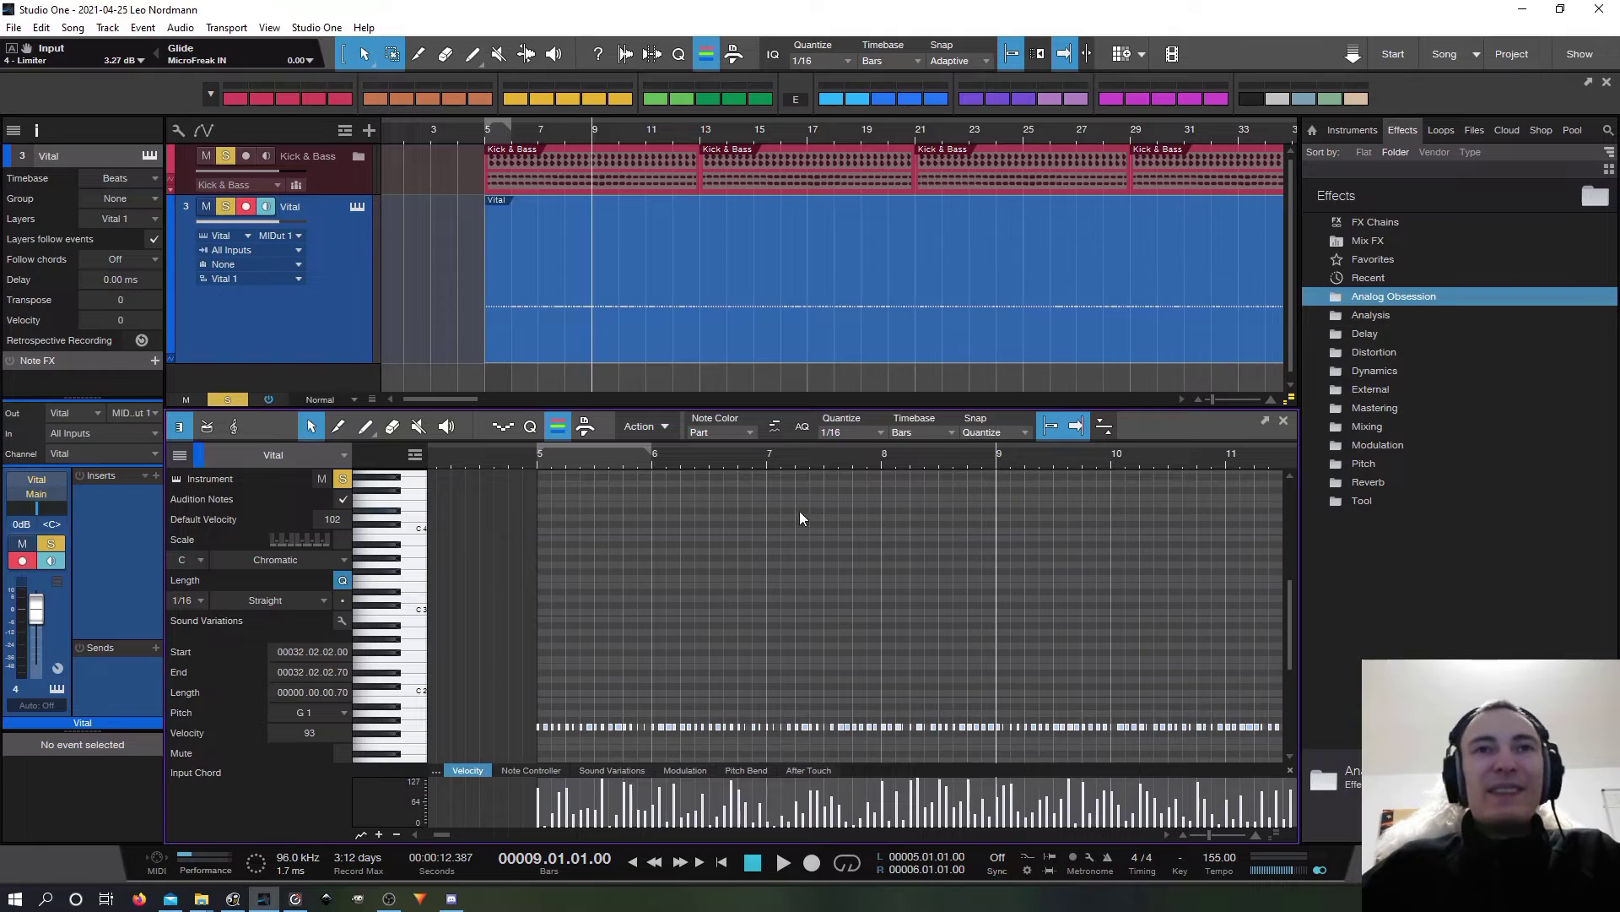
# Step: Try thinning out the part's notes with the Simplify option and an amount of 35%
pyautogui.moveTo(798, 460); pyautogui.dragTo(785, 590)
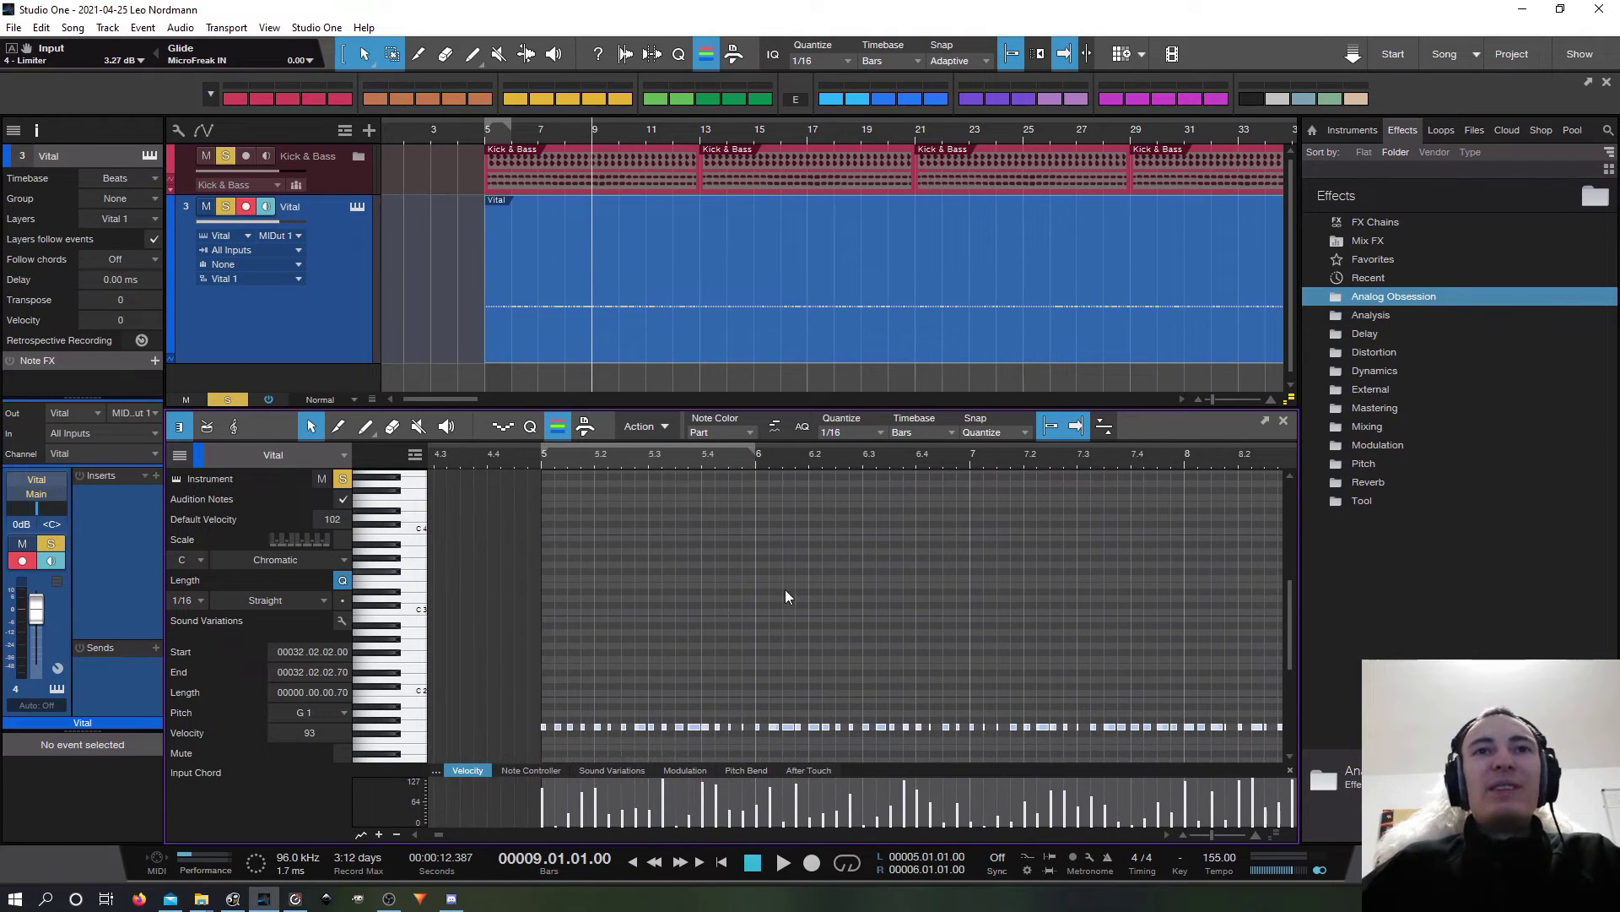
pyautogui.rightClick(641, 727)
pyautogui.moveTo(691, 716)
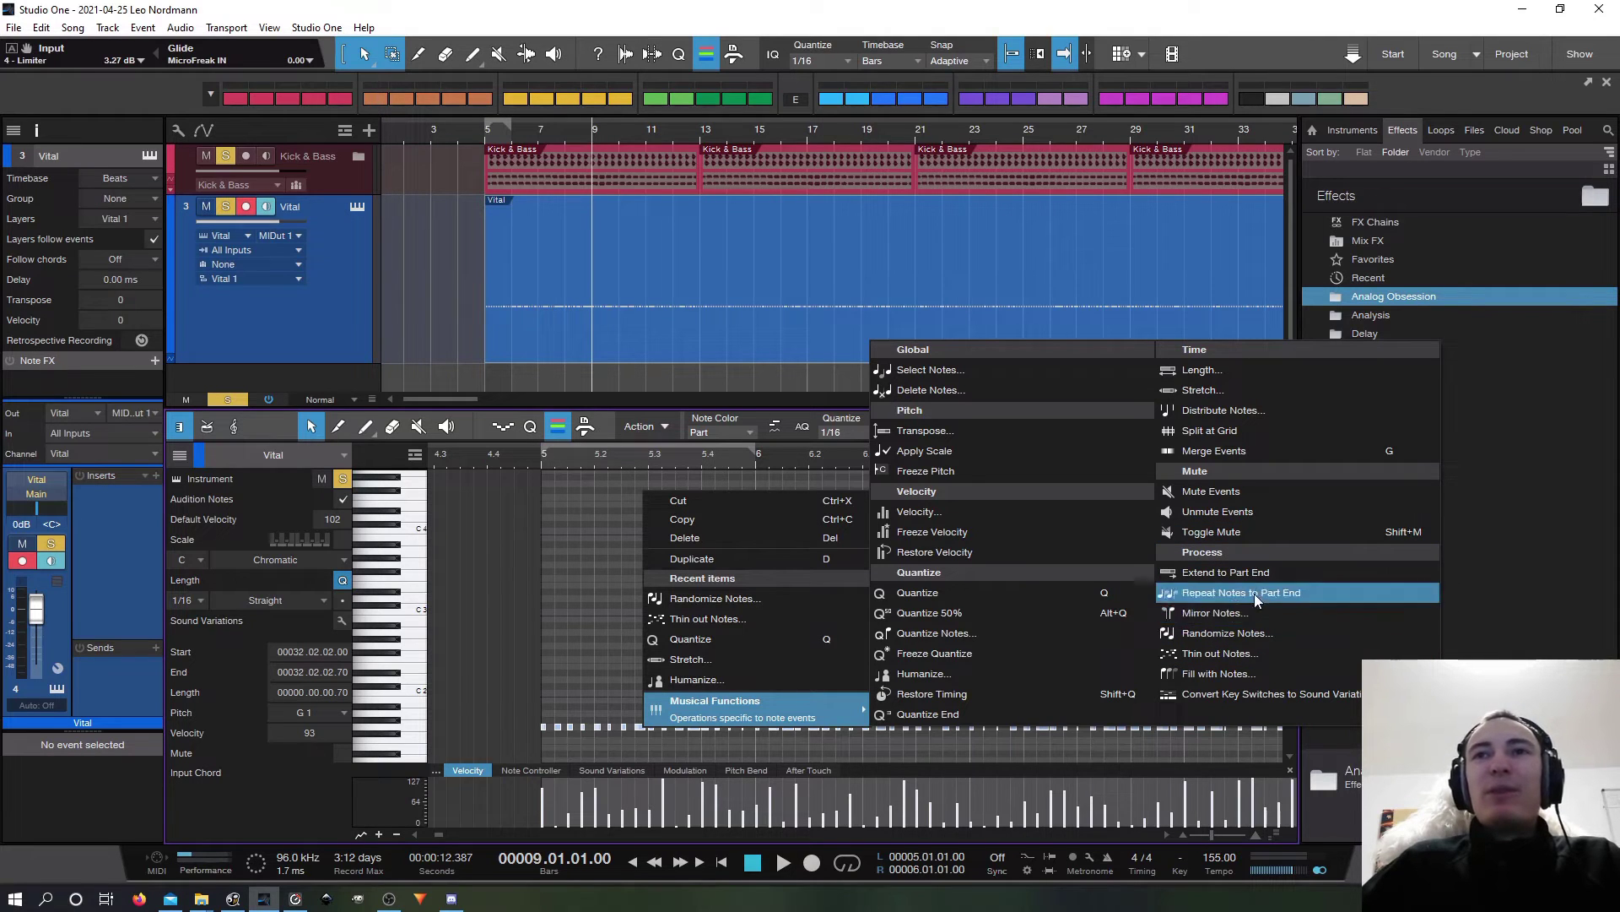
pyautogui.click(1208, 652)
pyautogui.moveTo(792, 456); pyautogui.dragTo(733, 458)
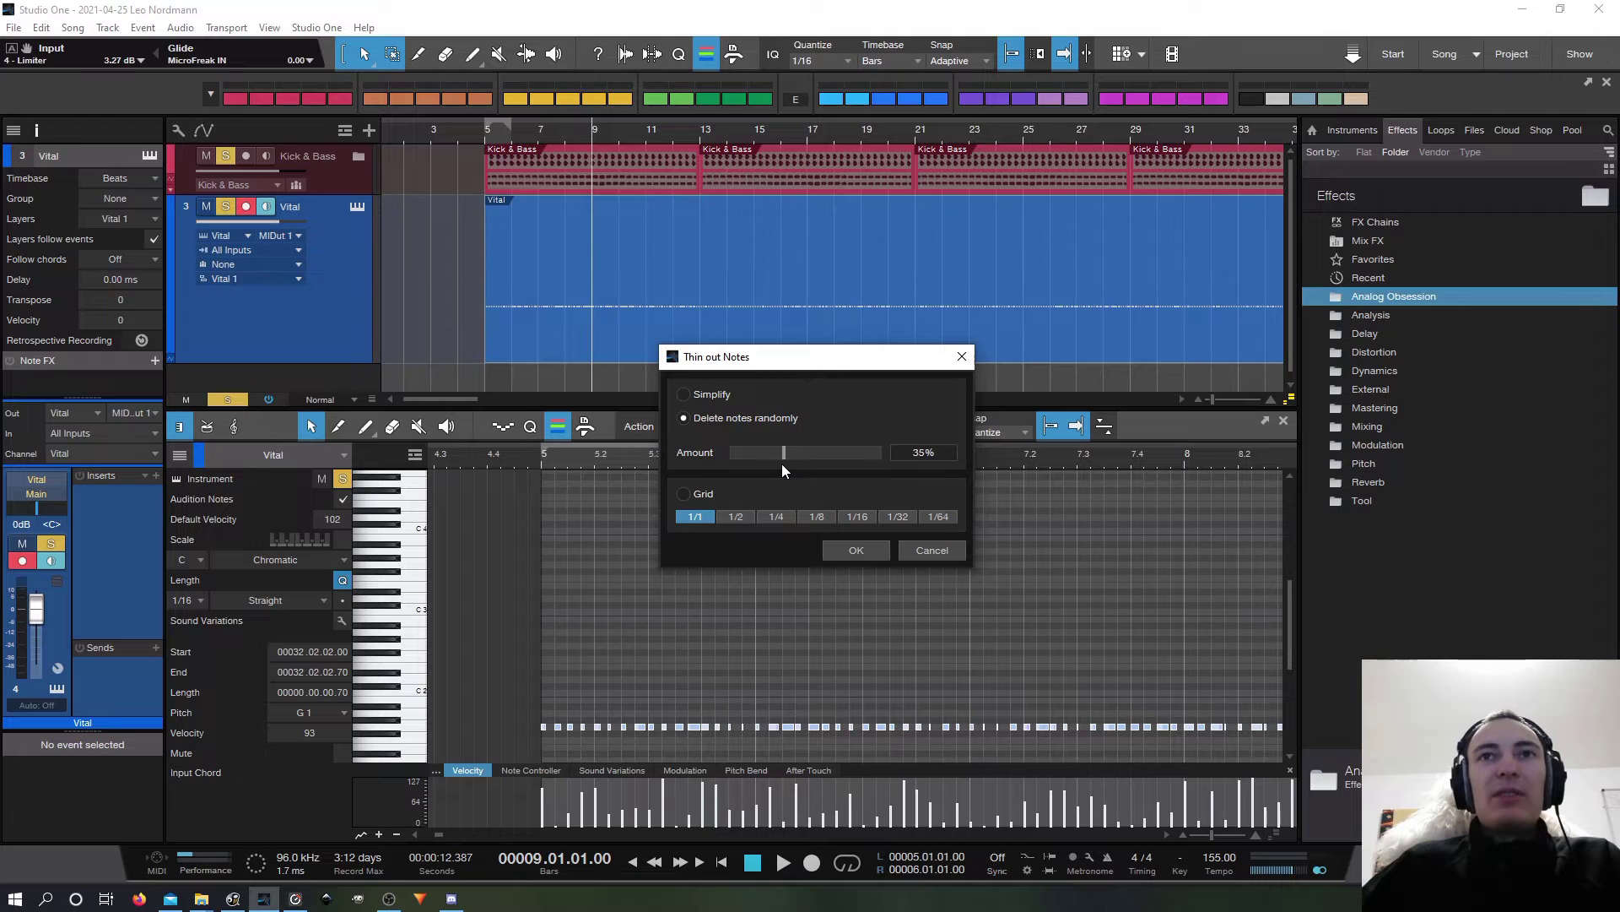
pyautogui.click(685, 419)
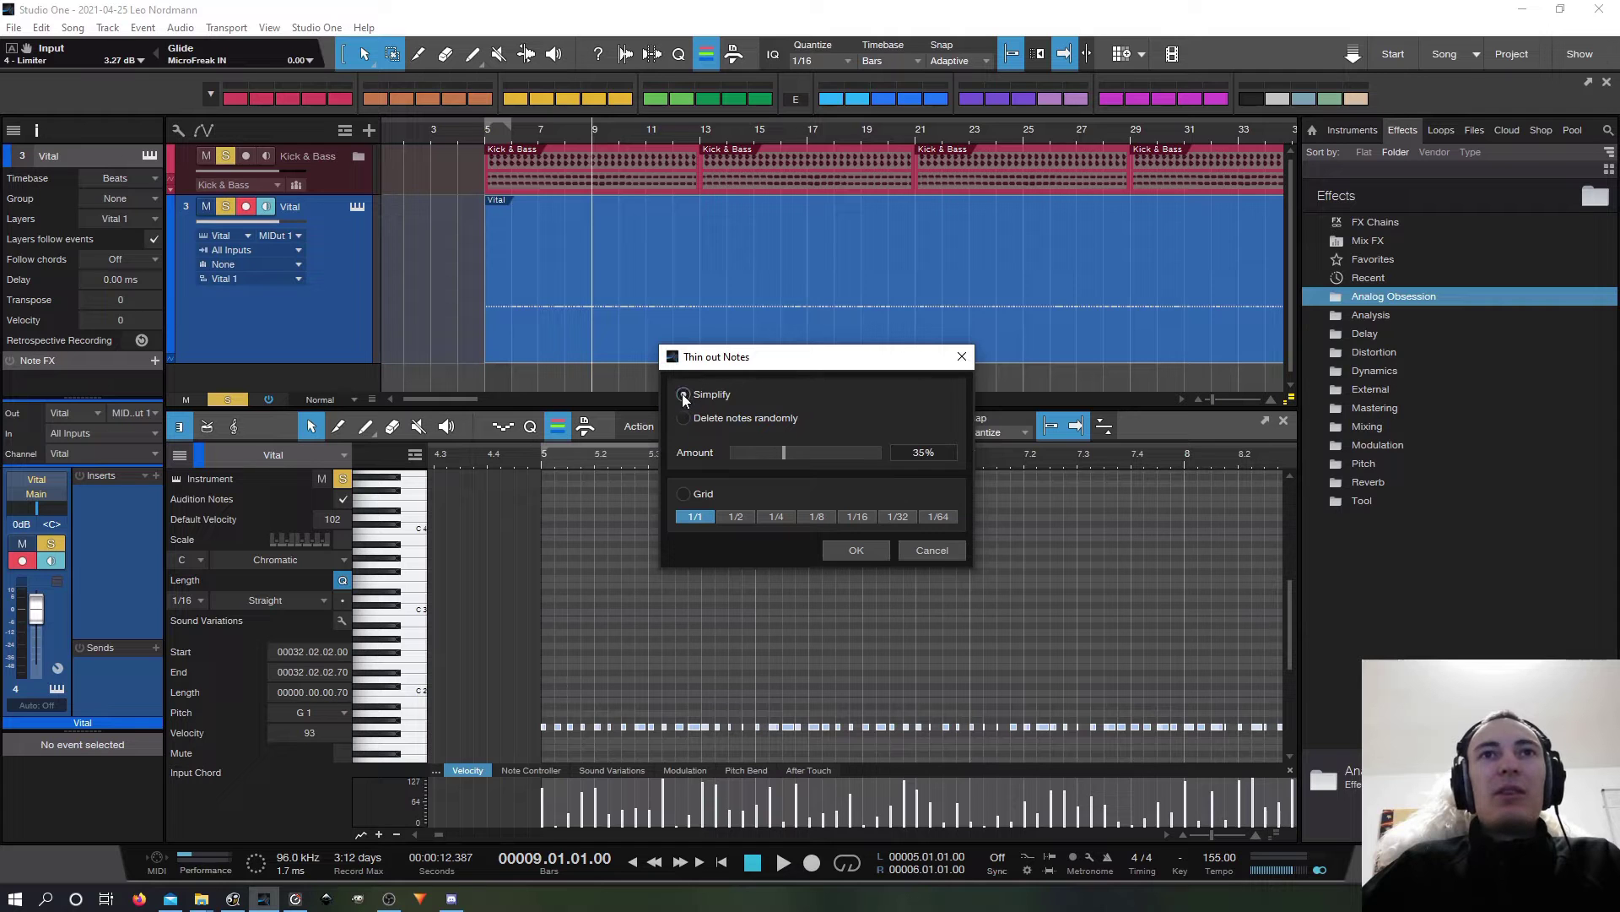
pyautogui.click(869, 553)
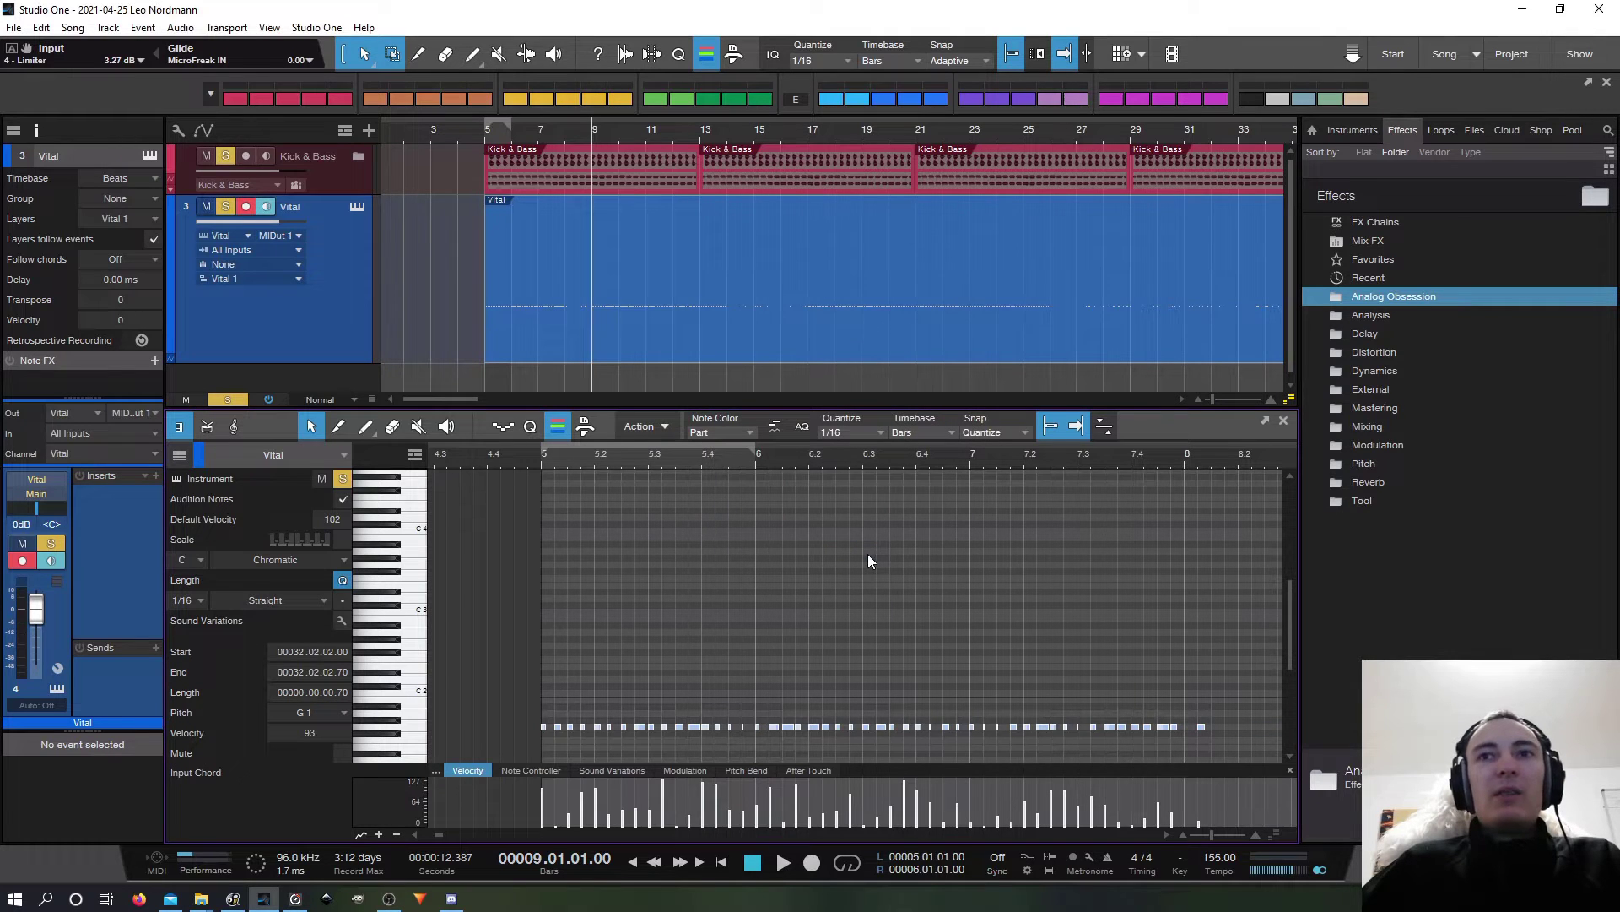
# Step: Examine where the simplification removed notes across the whole part, and undo the thinning
pyautogui.press('w')
pyautogui.press('w')
pyautogui.press('w')
pyautogui.press('w')
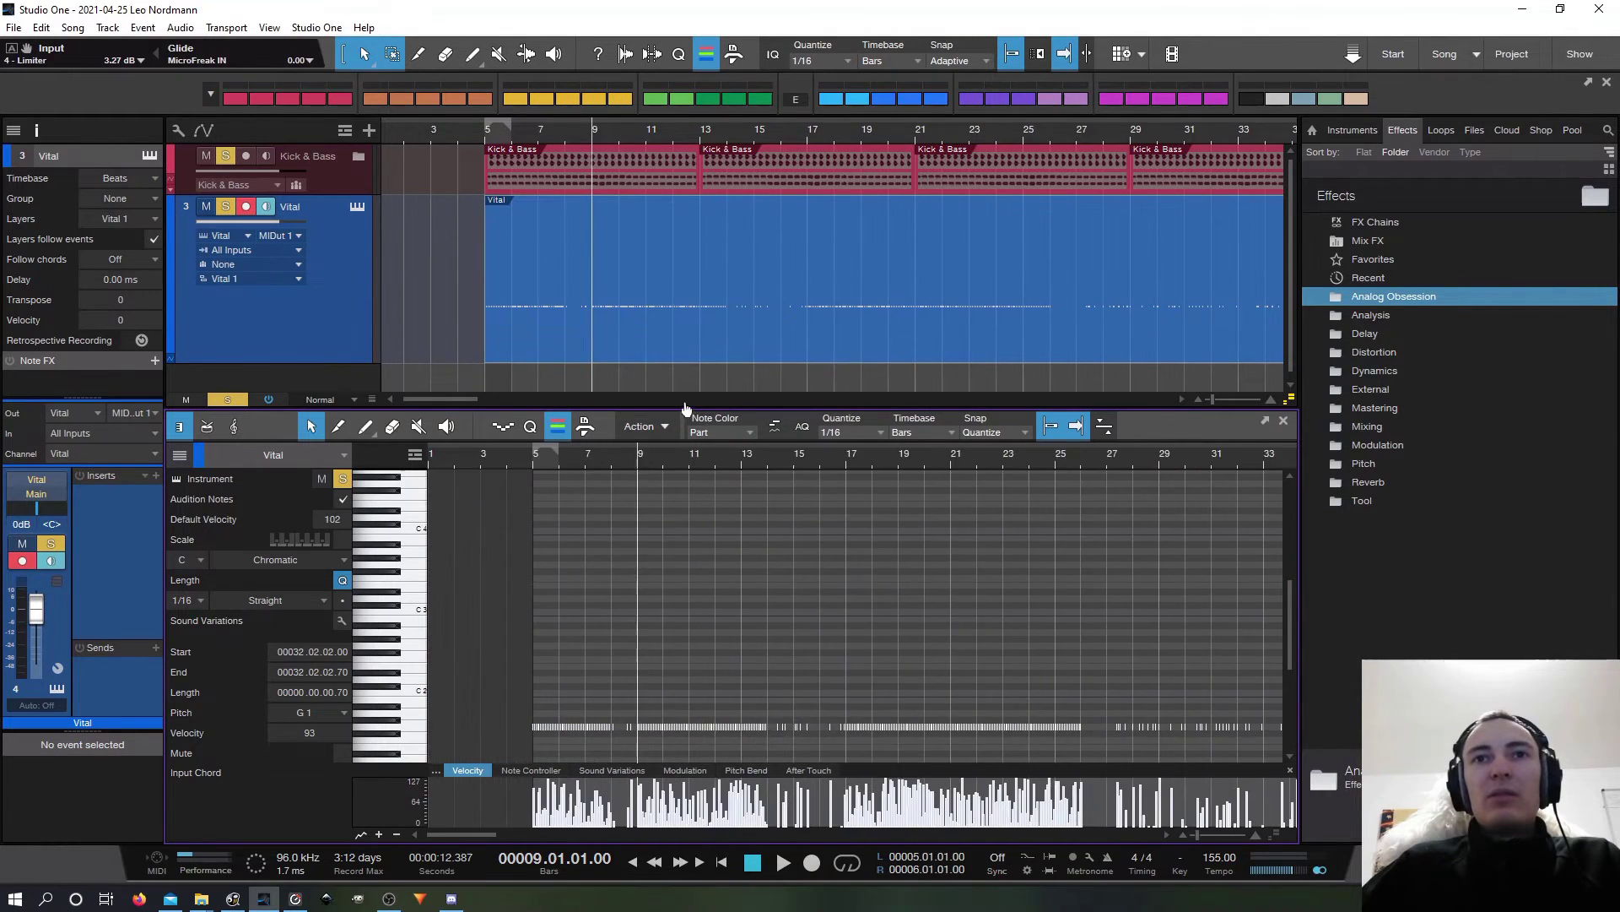
pyautogui.press('e')
pyautogui.press('e')
pyautogui.press('e')
pyautogui.press('e')
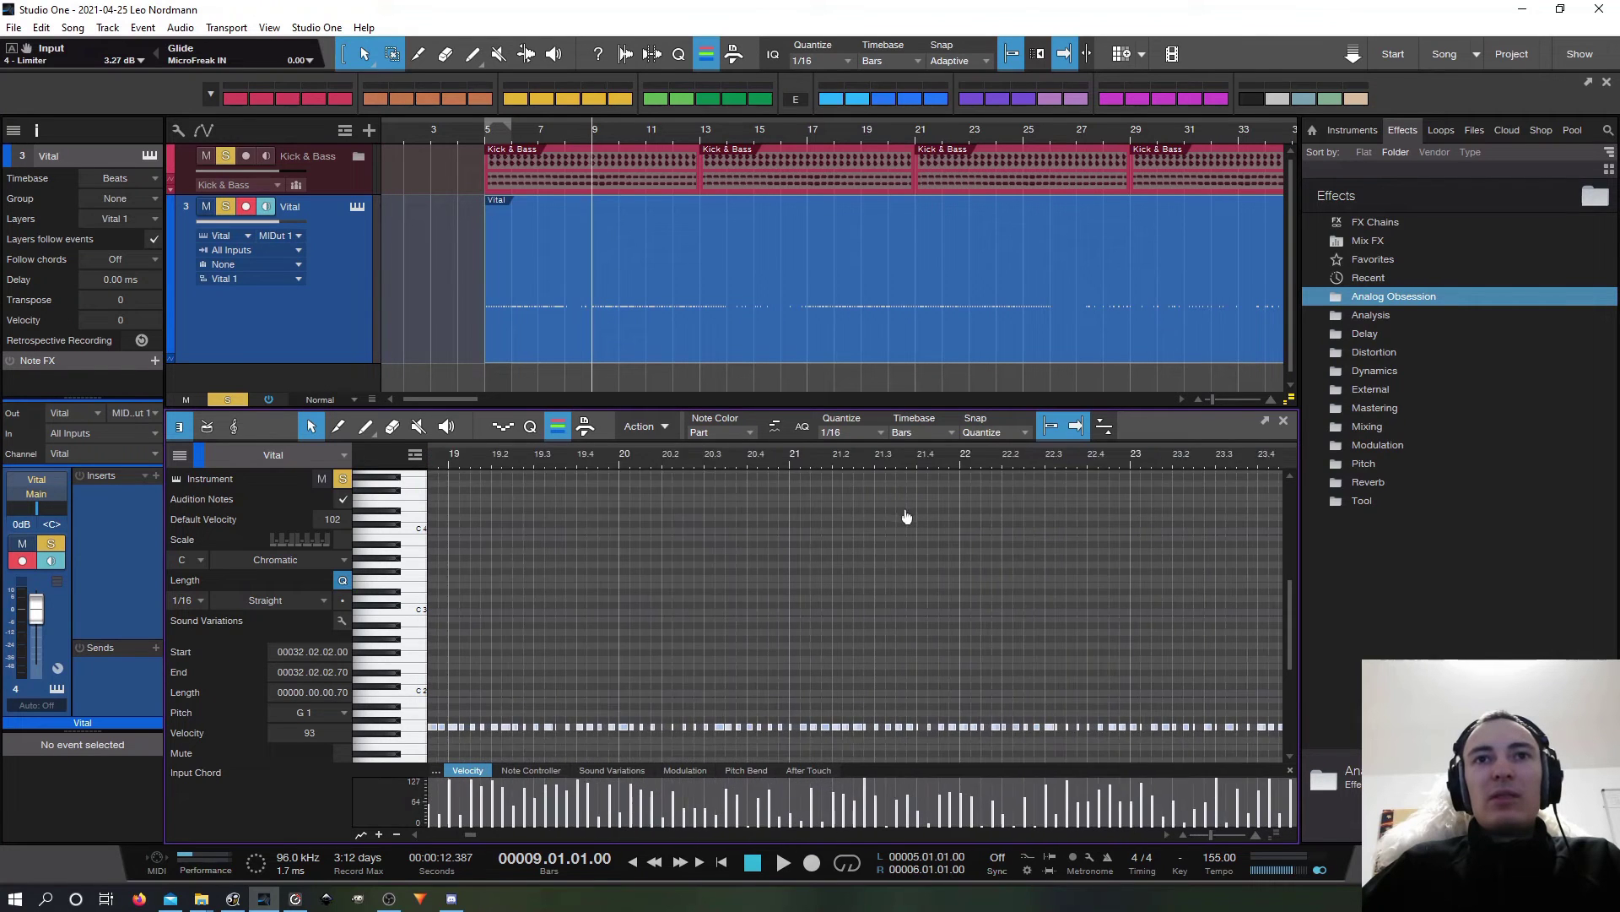
pyautogui.press('w')
pyautogui.press('w')
pyautogui.press('w')
pyautogui.press('w')
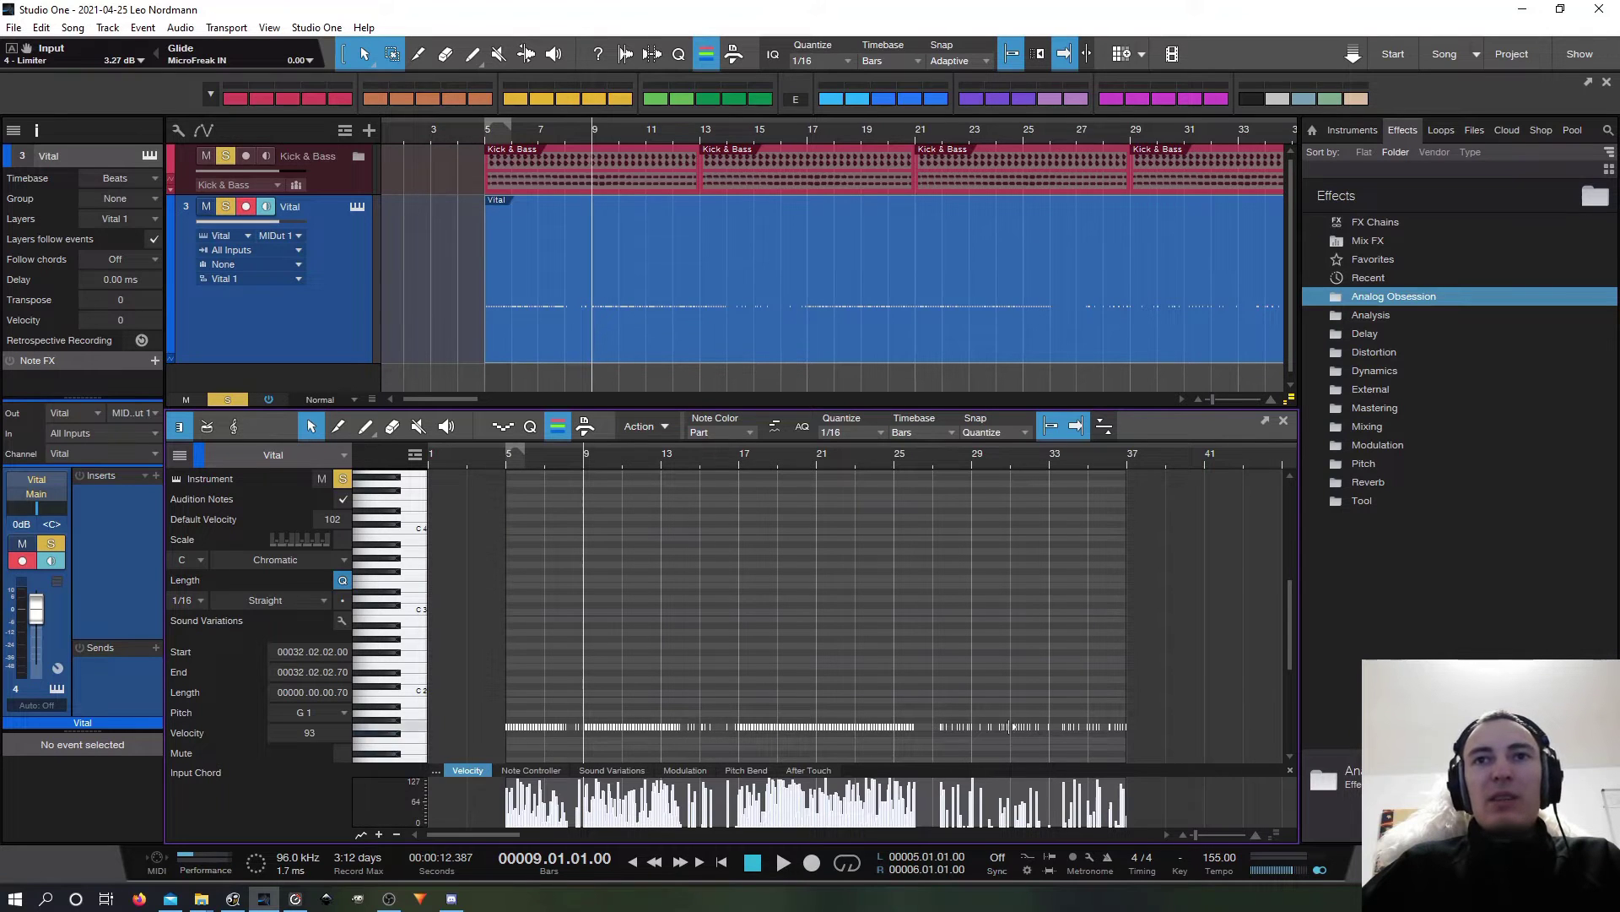
pyautogui.press('e')
pyautogui.press('e')
pyautogui.press('e')
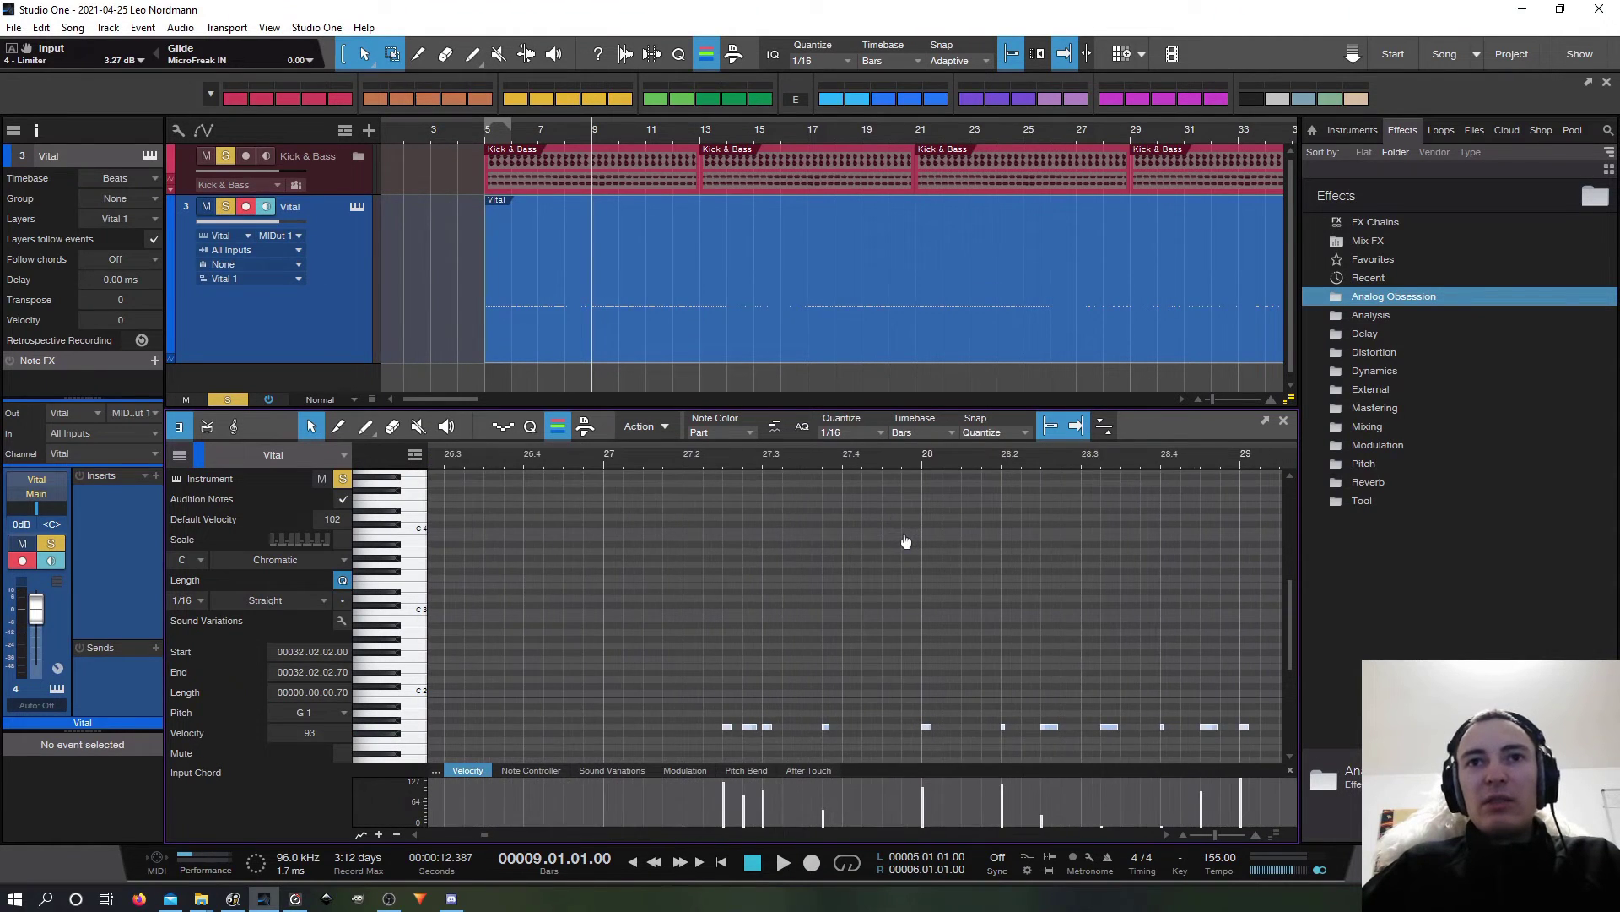
pyautogui.press('w')
pyautogui.press('w')
pyautogui.press('w')
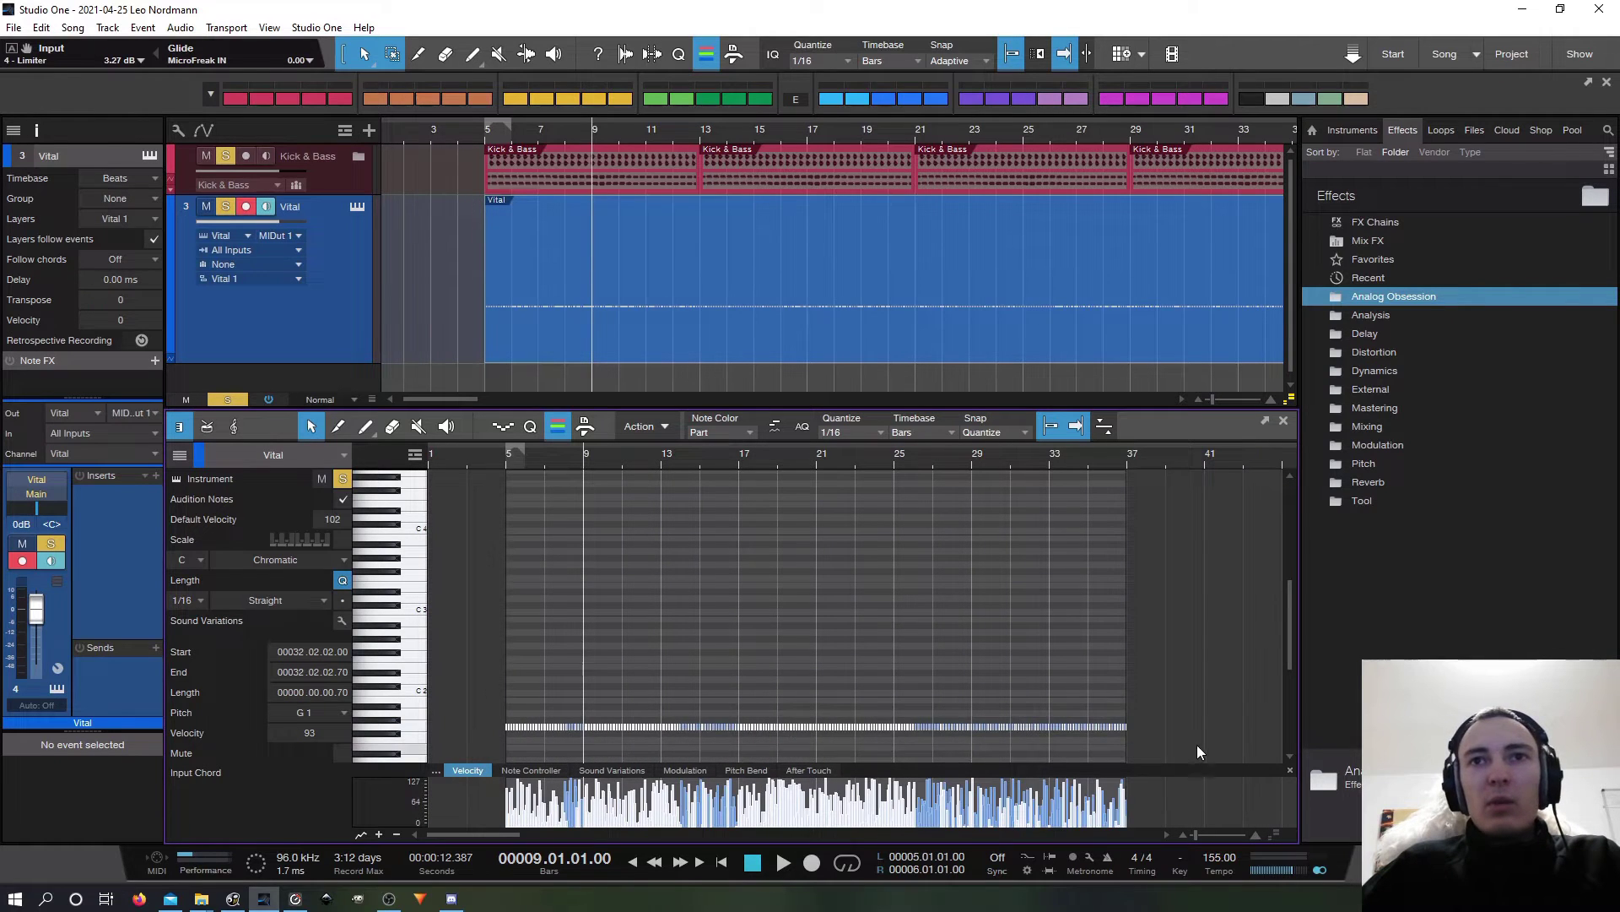
# Step: Try thinning out all the notes once more with Simplify at 35%, and undo it
pyautogui.moveTo(1198, 747); pyautogui.dragTo(603, 671)
pyautogui.rightClick(687, 726)
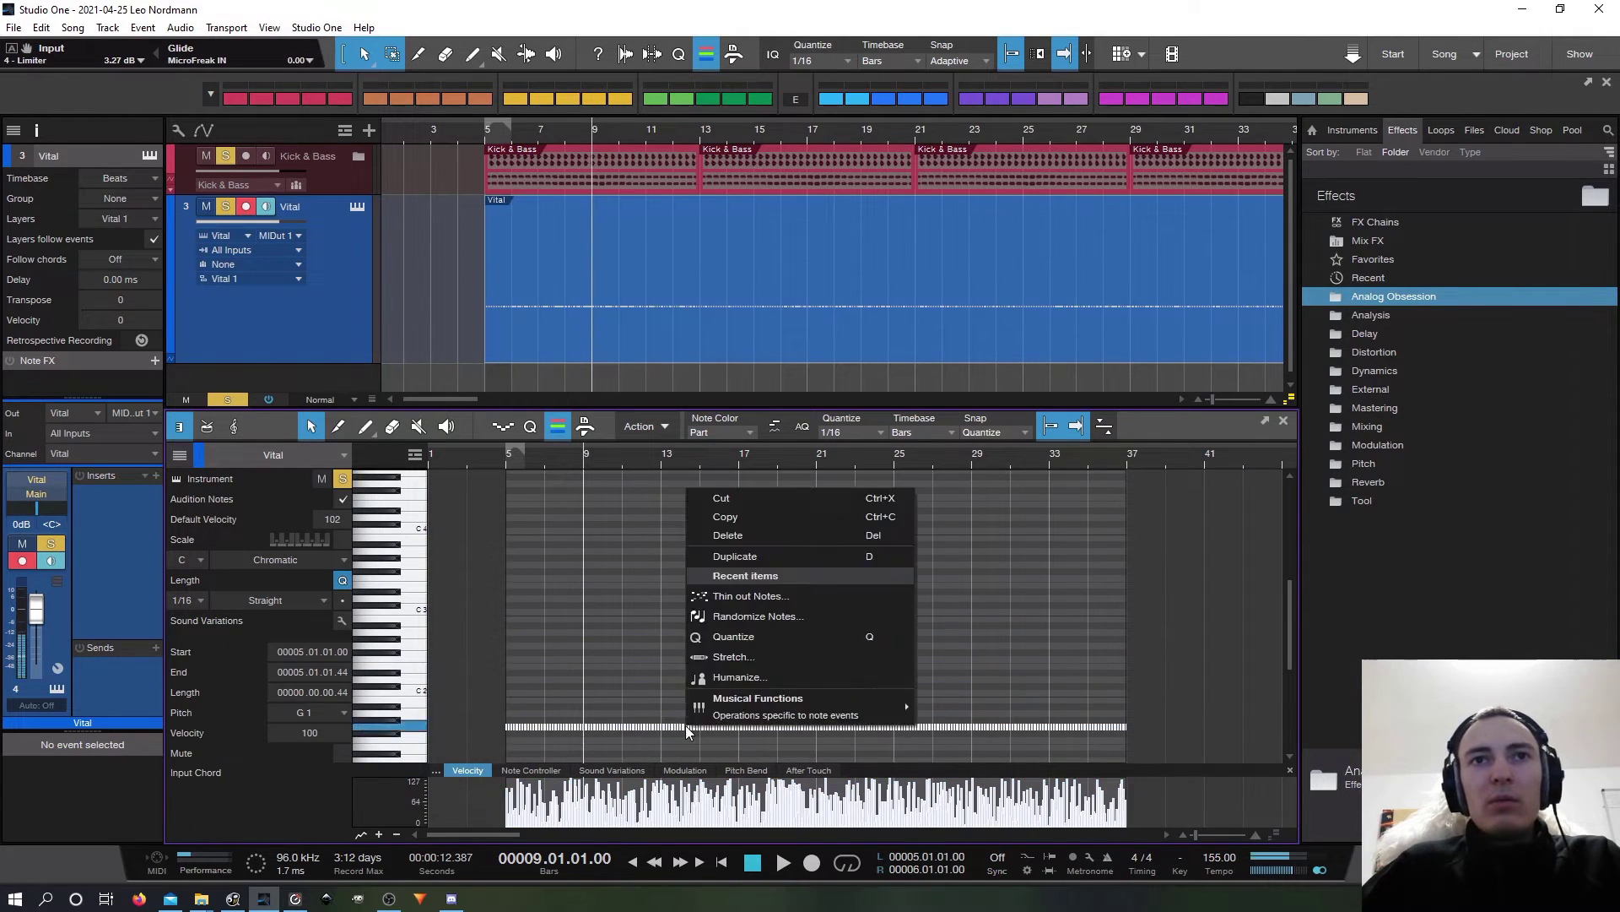
pyautogui.click(753, 597)
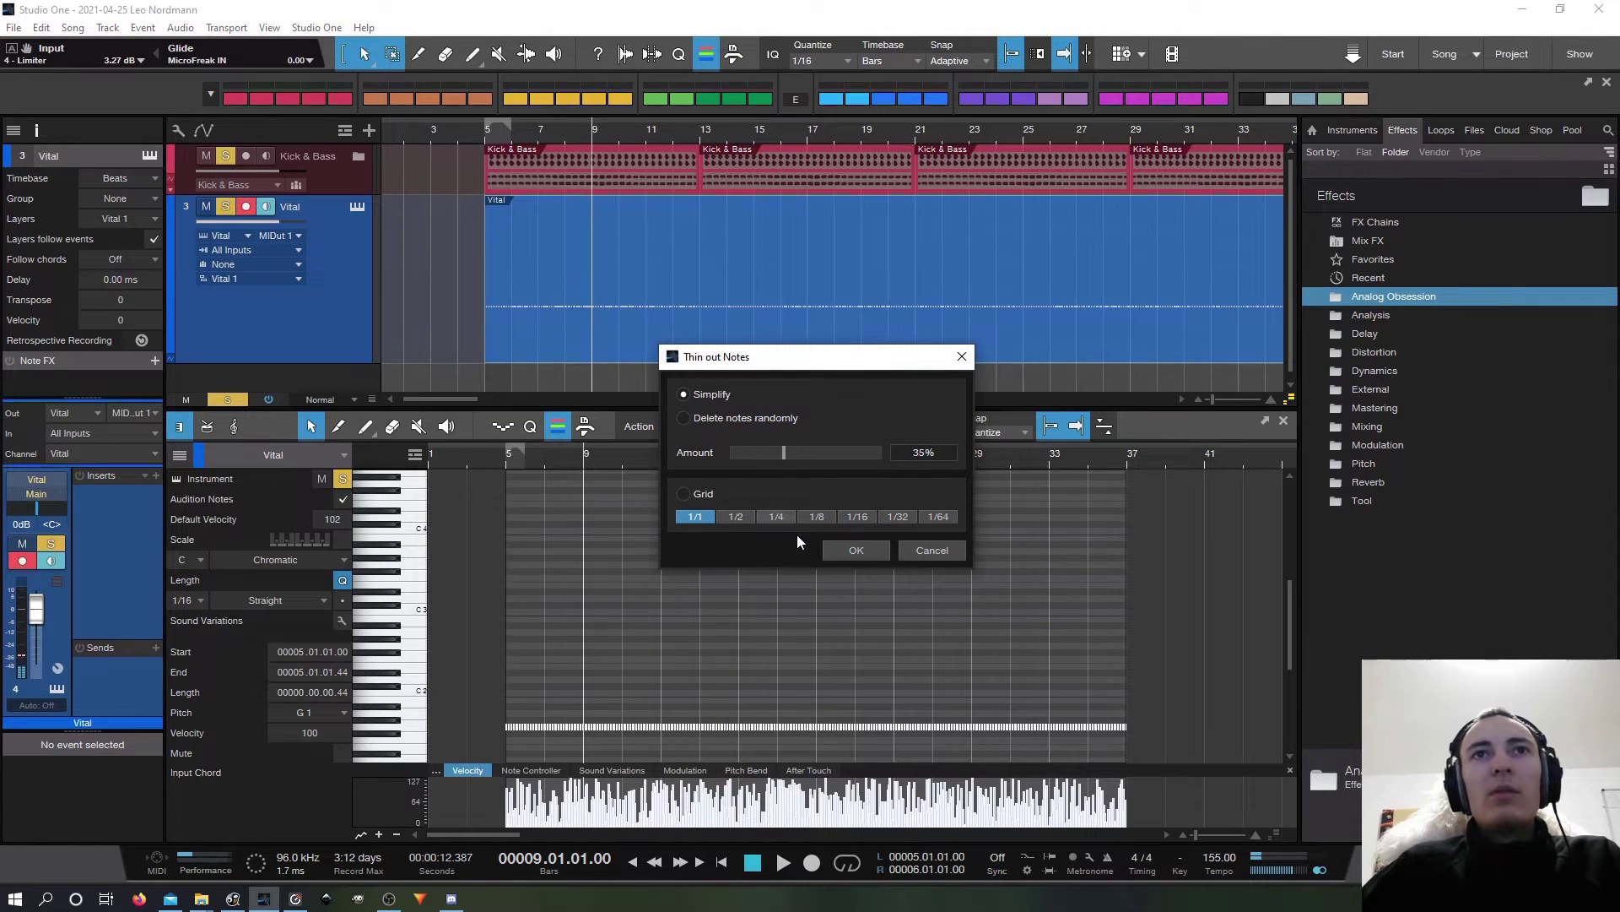
pyautogui.click(854, 551)
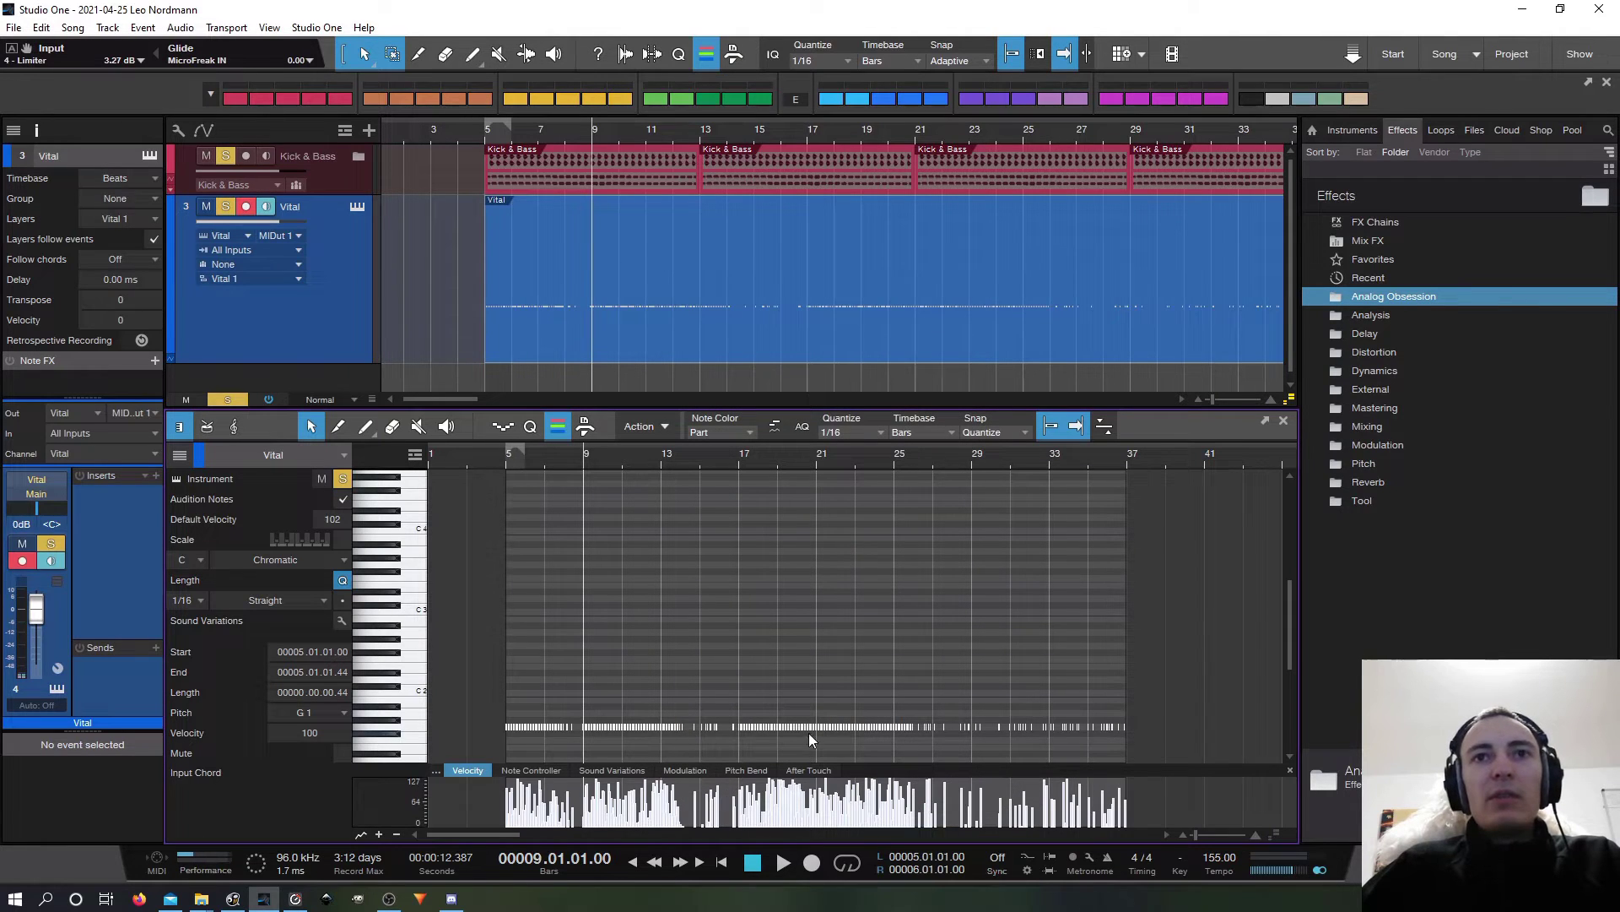
pyautogui.hotkey('ctrl', 'z')
pyautogui.press('Escape')
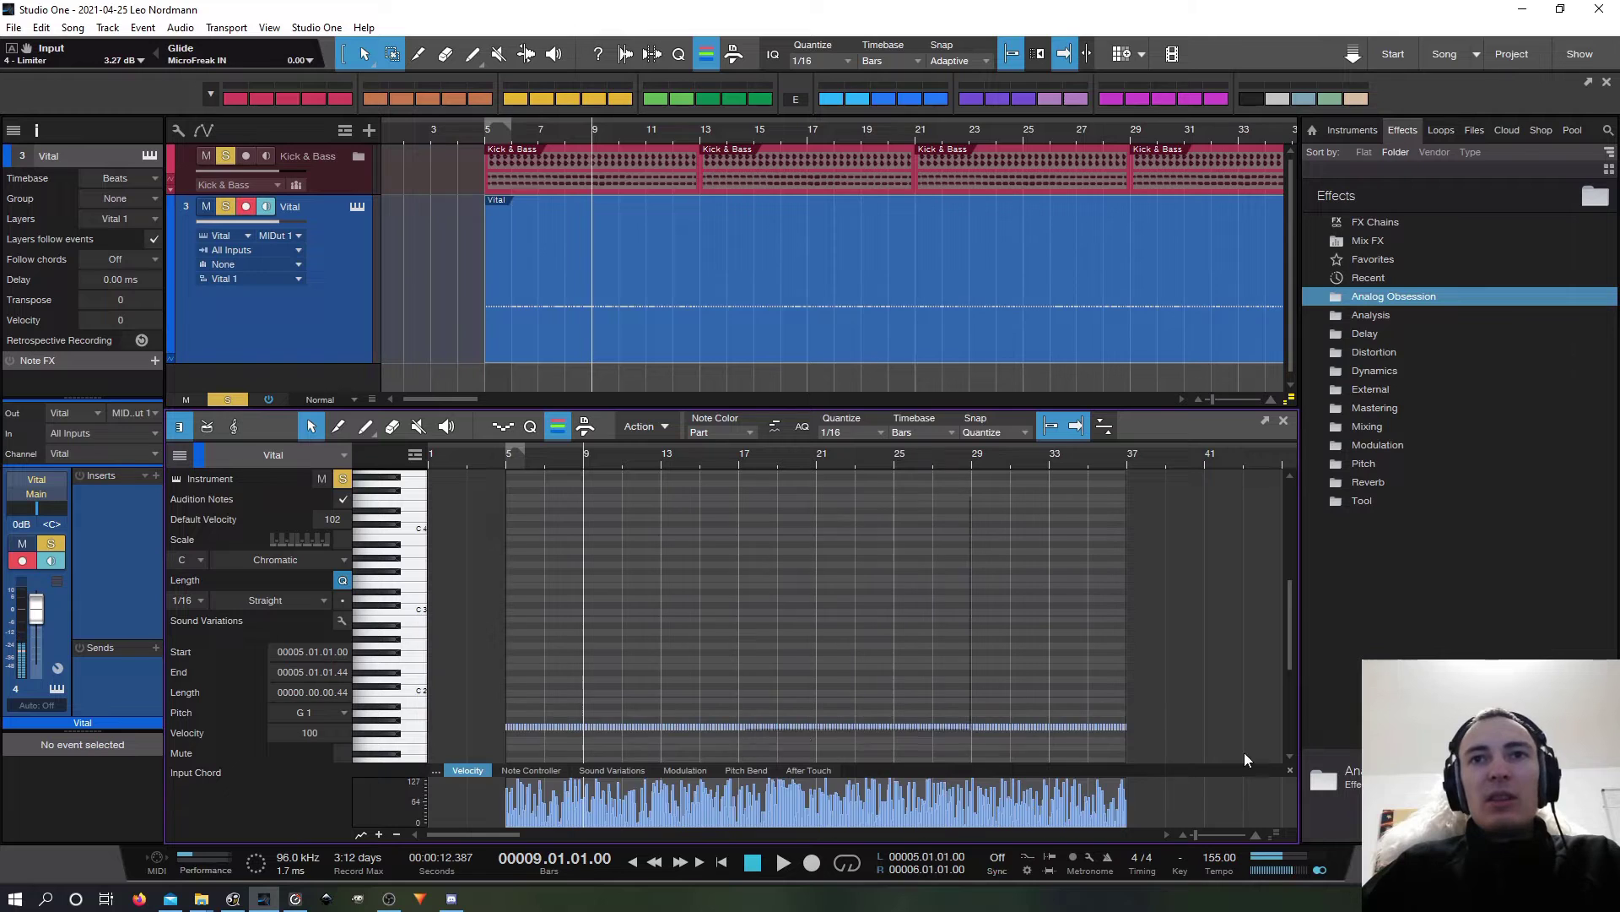
# Step: Select all notes in the part and thin them out by deleting notes randomly, with an amount of 35%
pyautogui.moveTo(1206, 734); pyautogui.dragTo(603, 731)
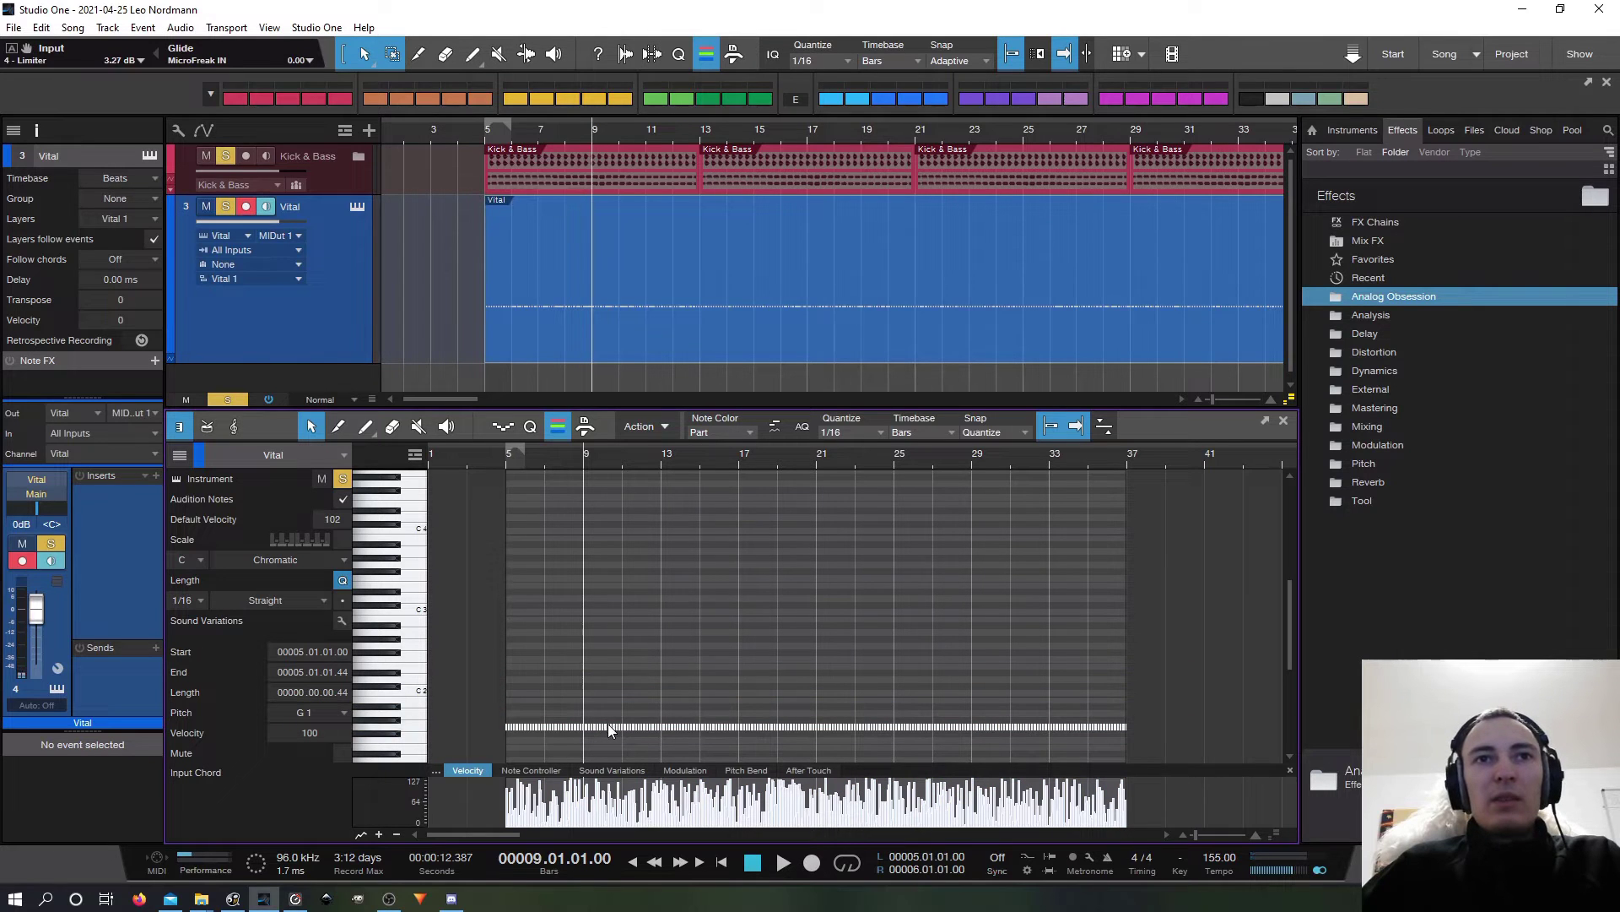
pyautogui.rightClick(609, 730)
pyautogui.click(682, 586)
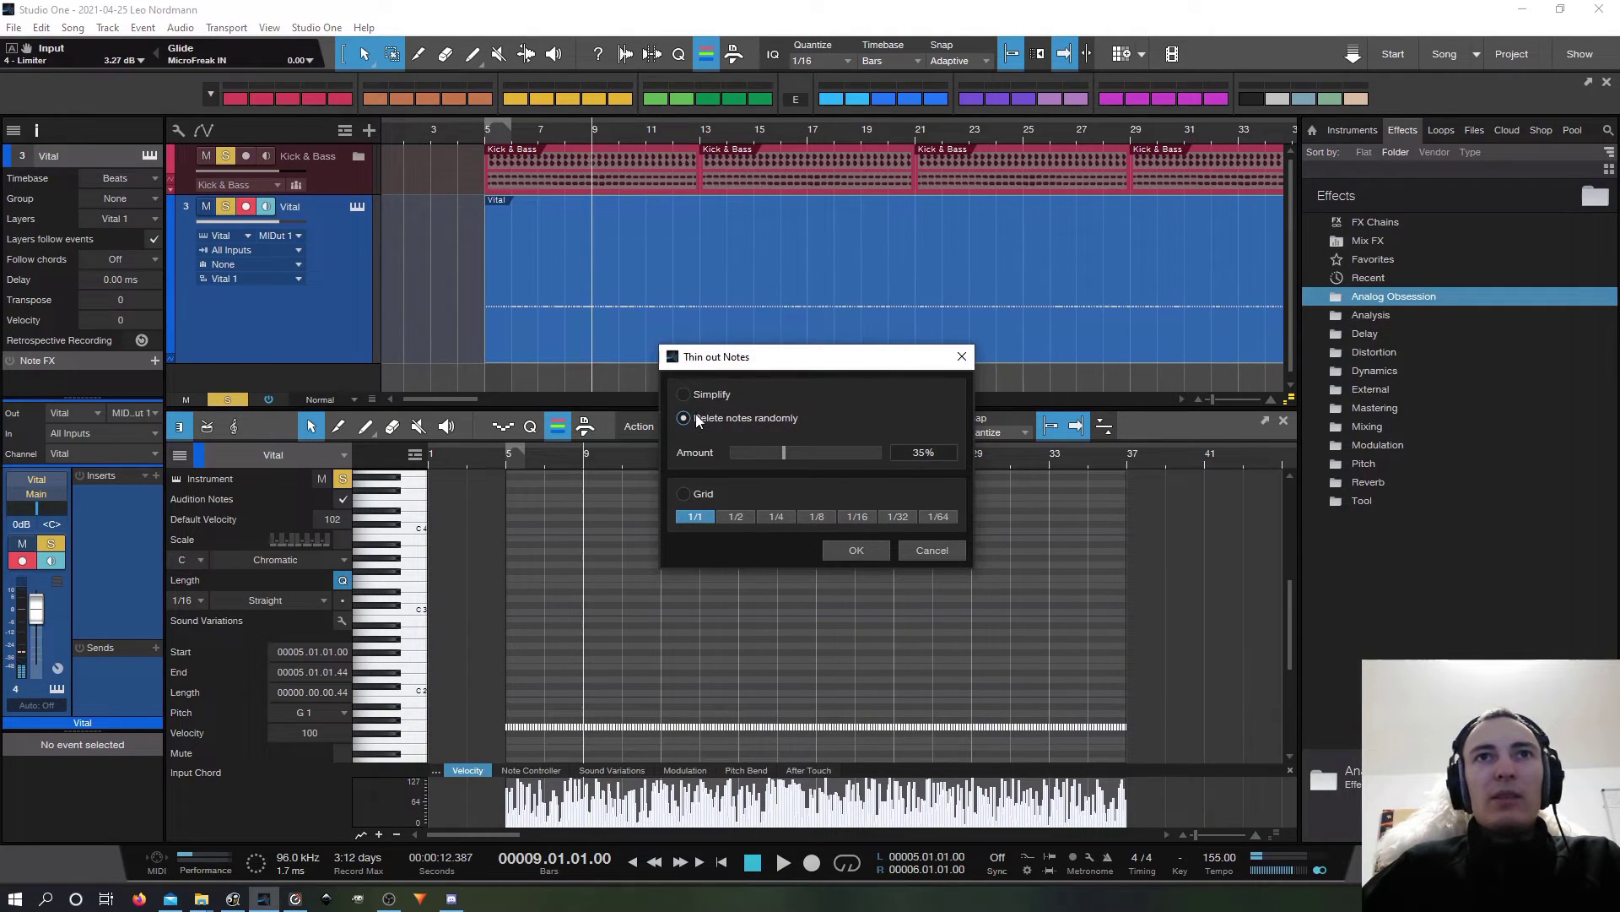
pyautogui.click(859, 552)
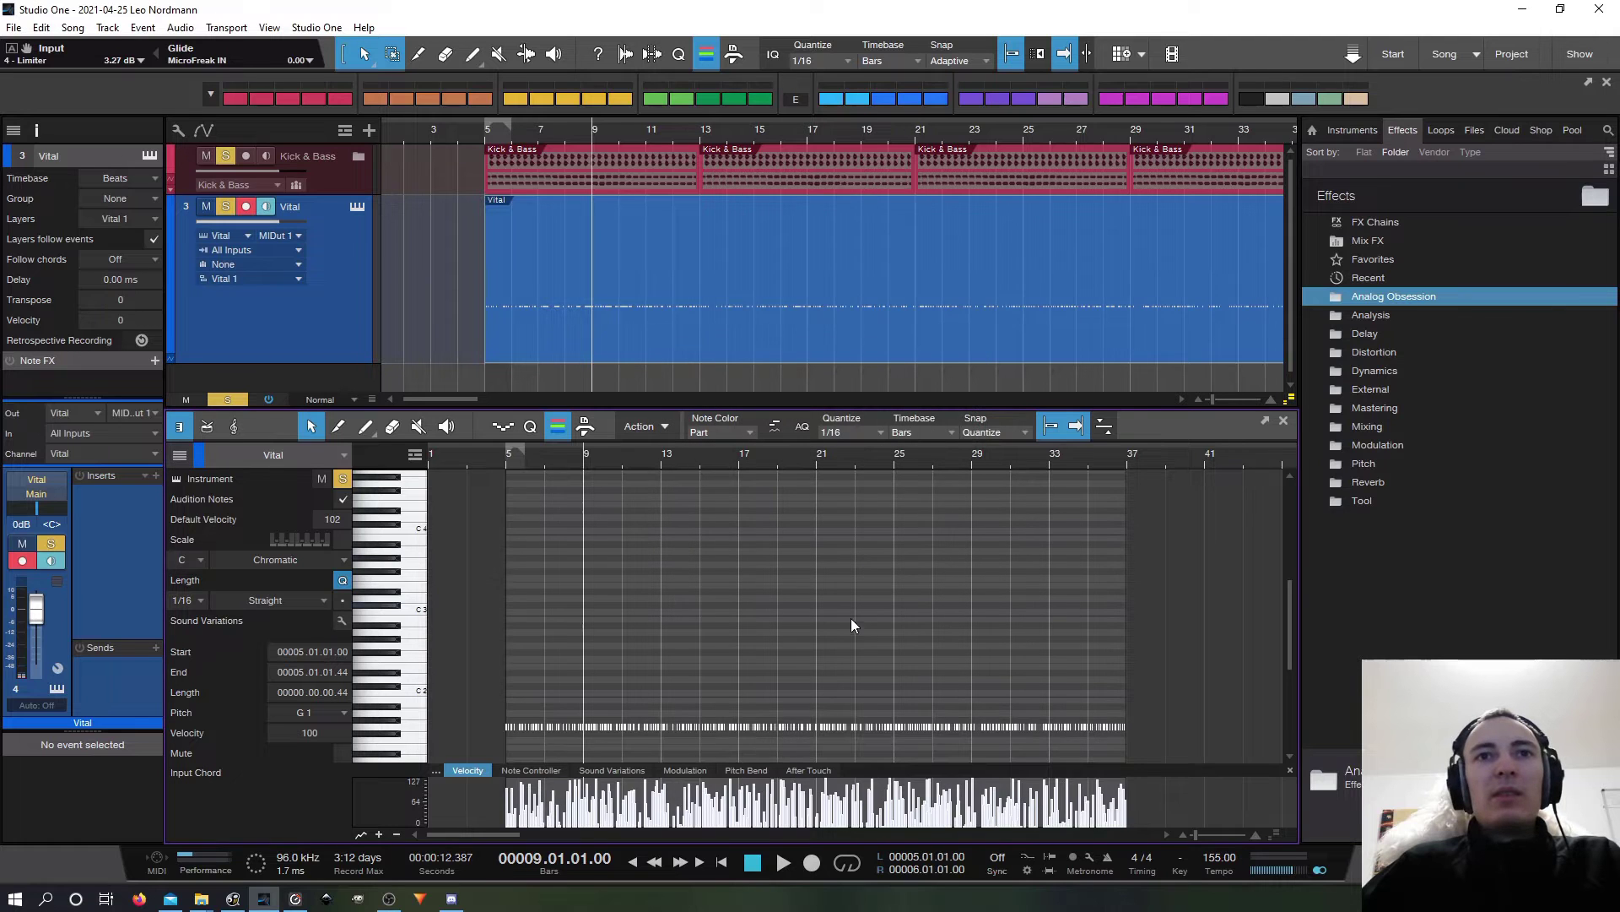
# Step: Play the randomly thinned part from bar 5 and look over its remaining notes
pyautogui.moveTo(468, 737); pyautogui.dragTo(1249, 690)
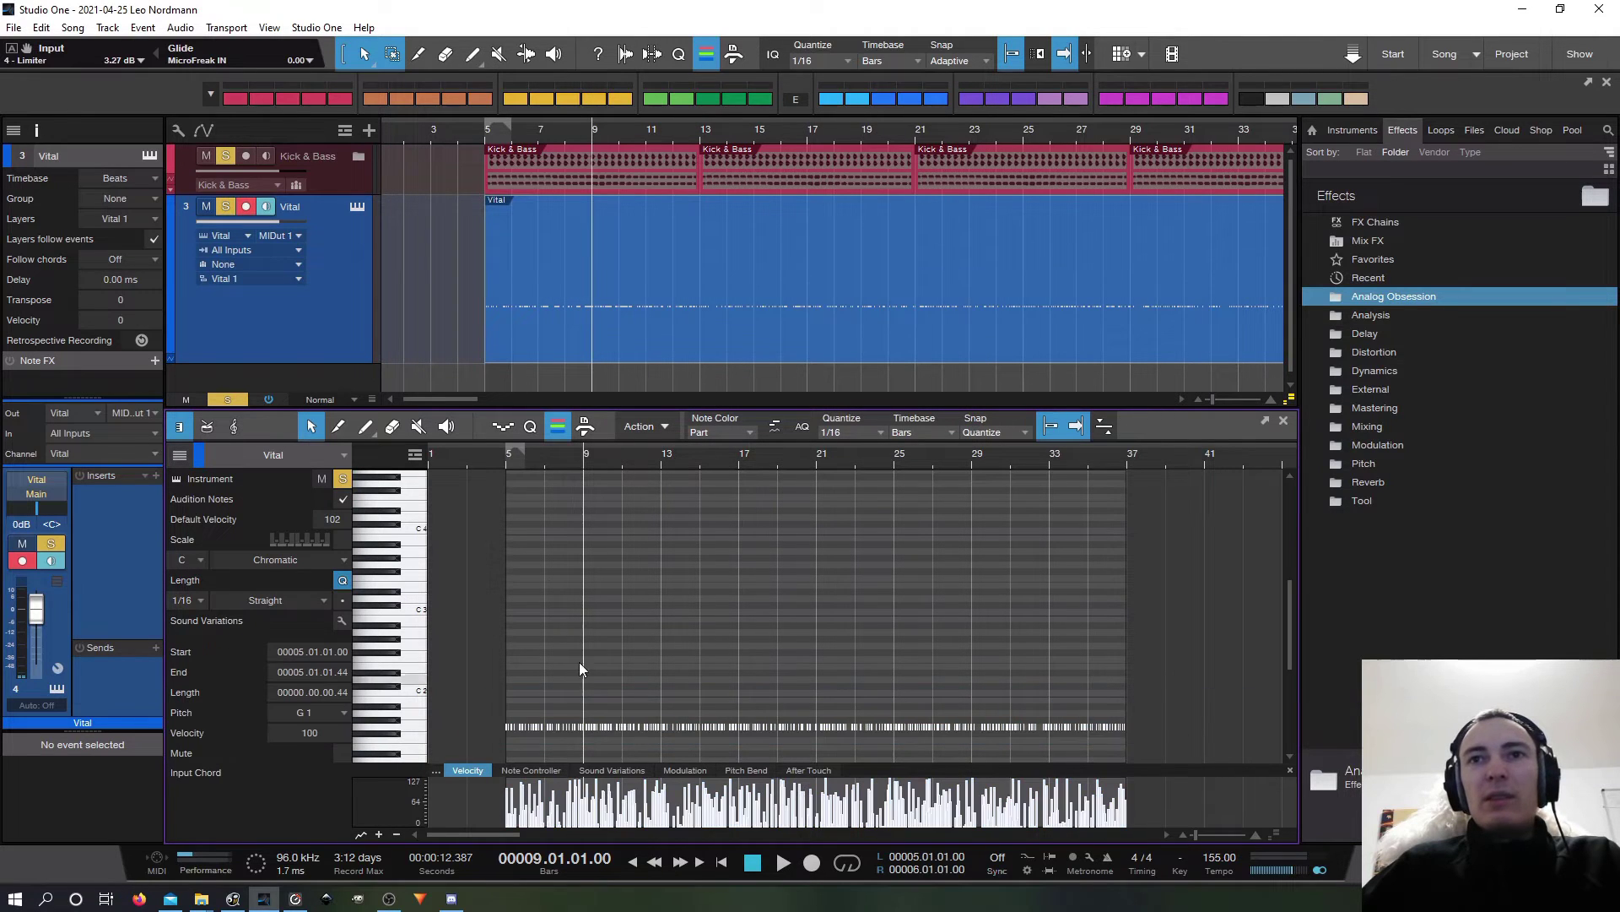
pyautogui.moveTo(517, 458); pyautogui.dragTo(760, 538)
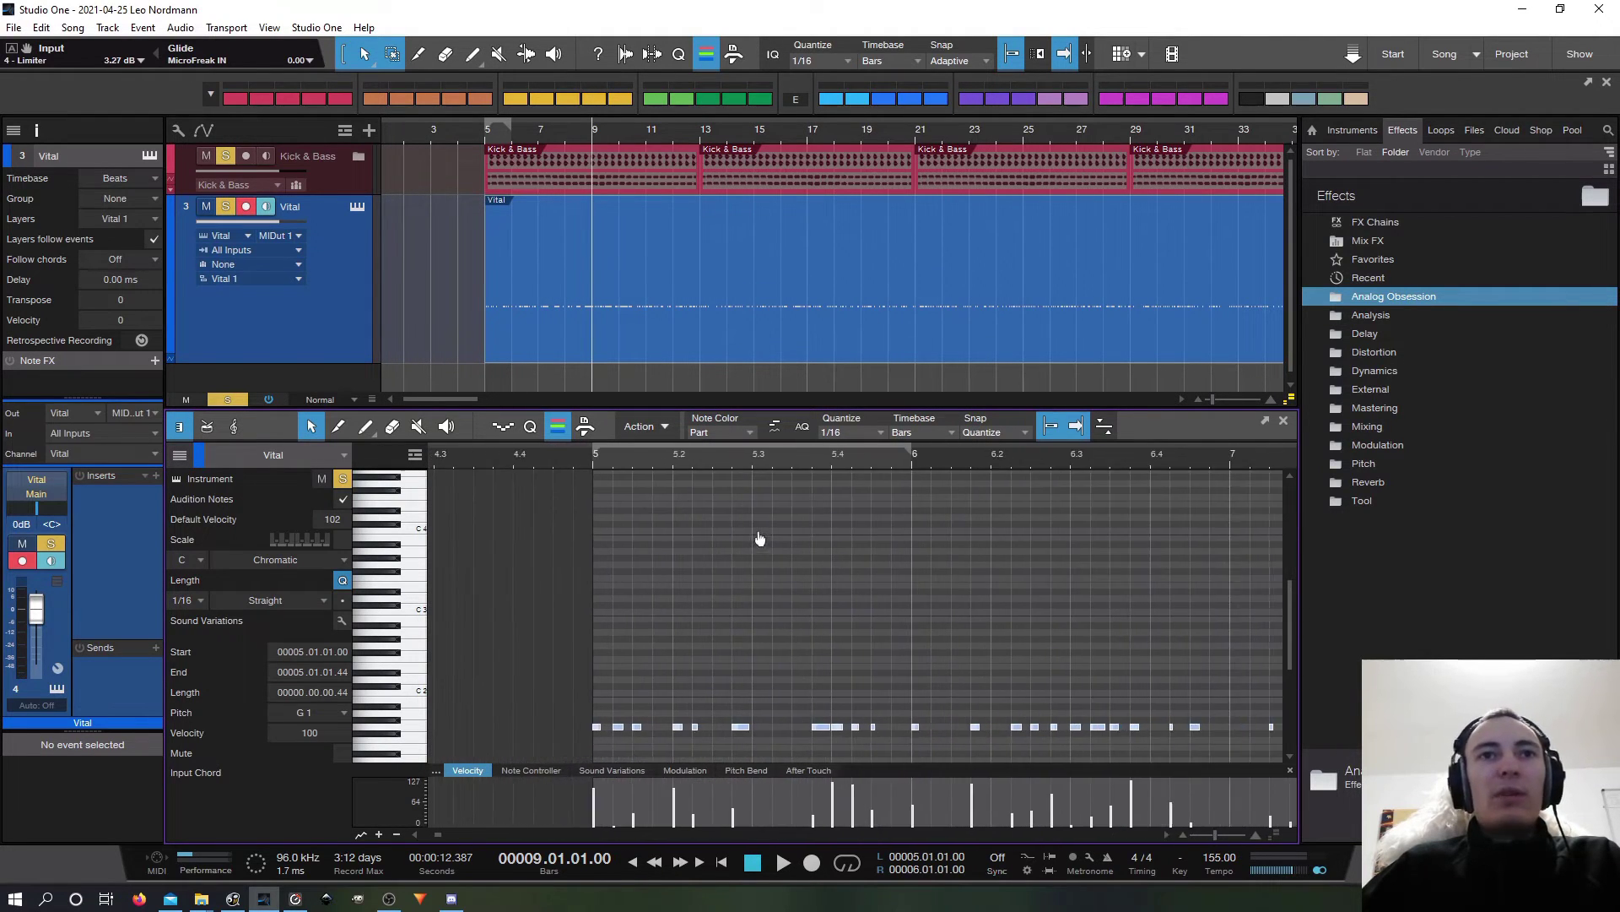
pyautogui.click(577, 459)
pyautogui.press('space')
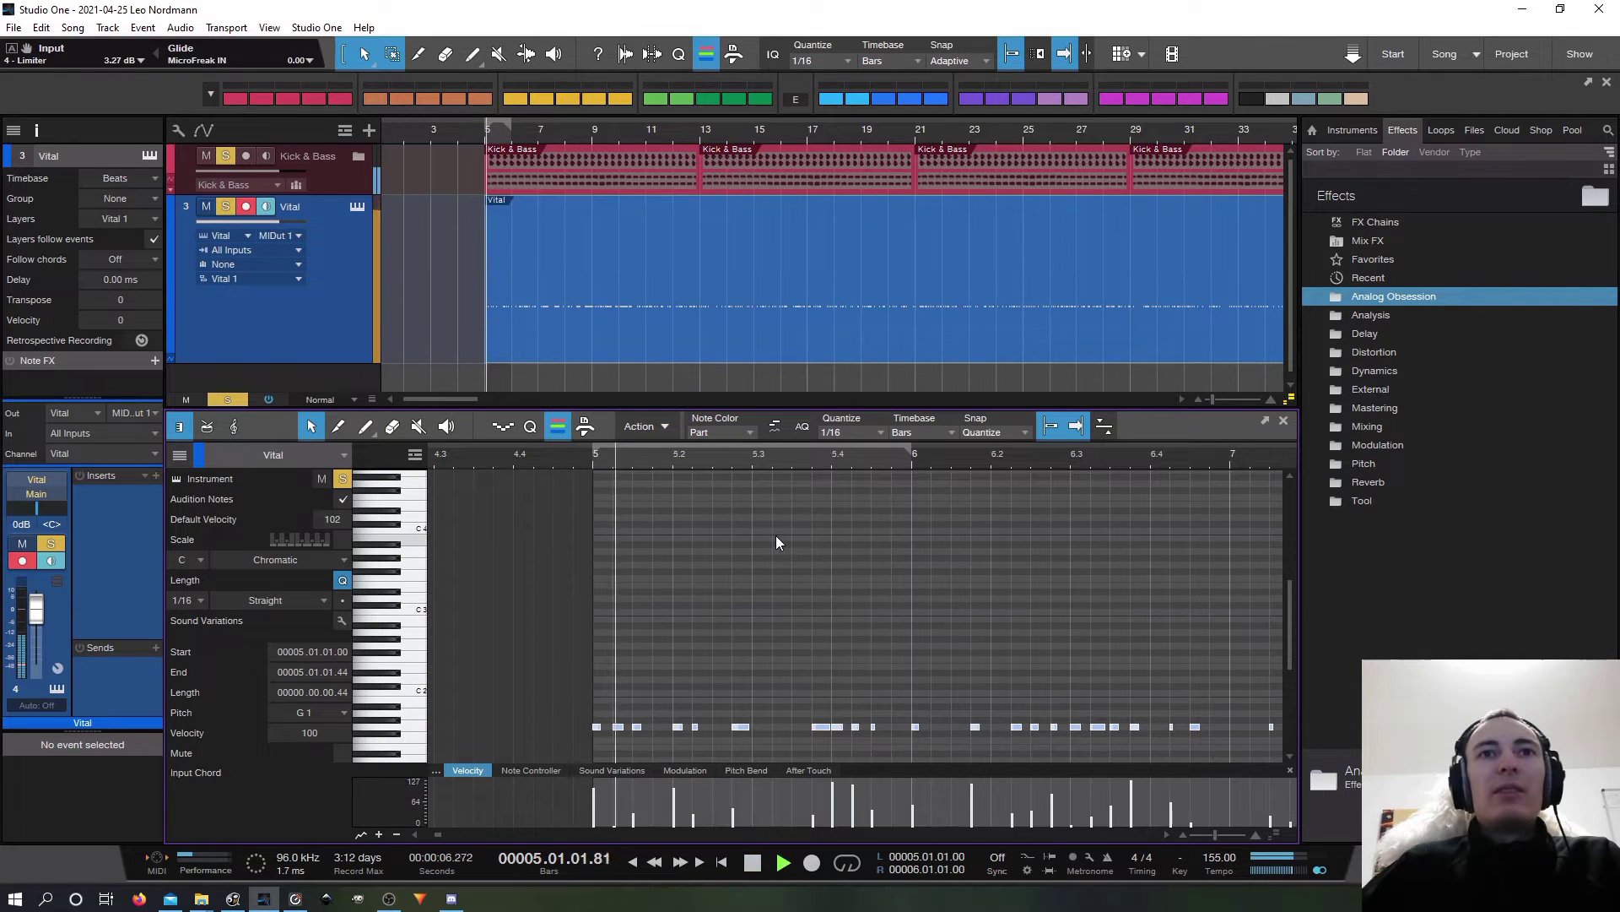
pyautogui.press('w')
pyautogui.press('w')
pyautogui.press('w')
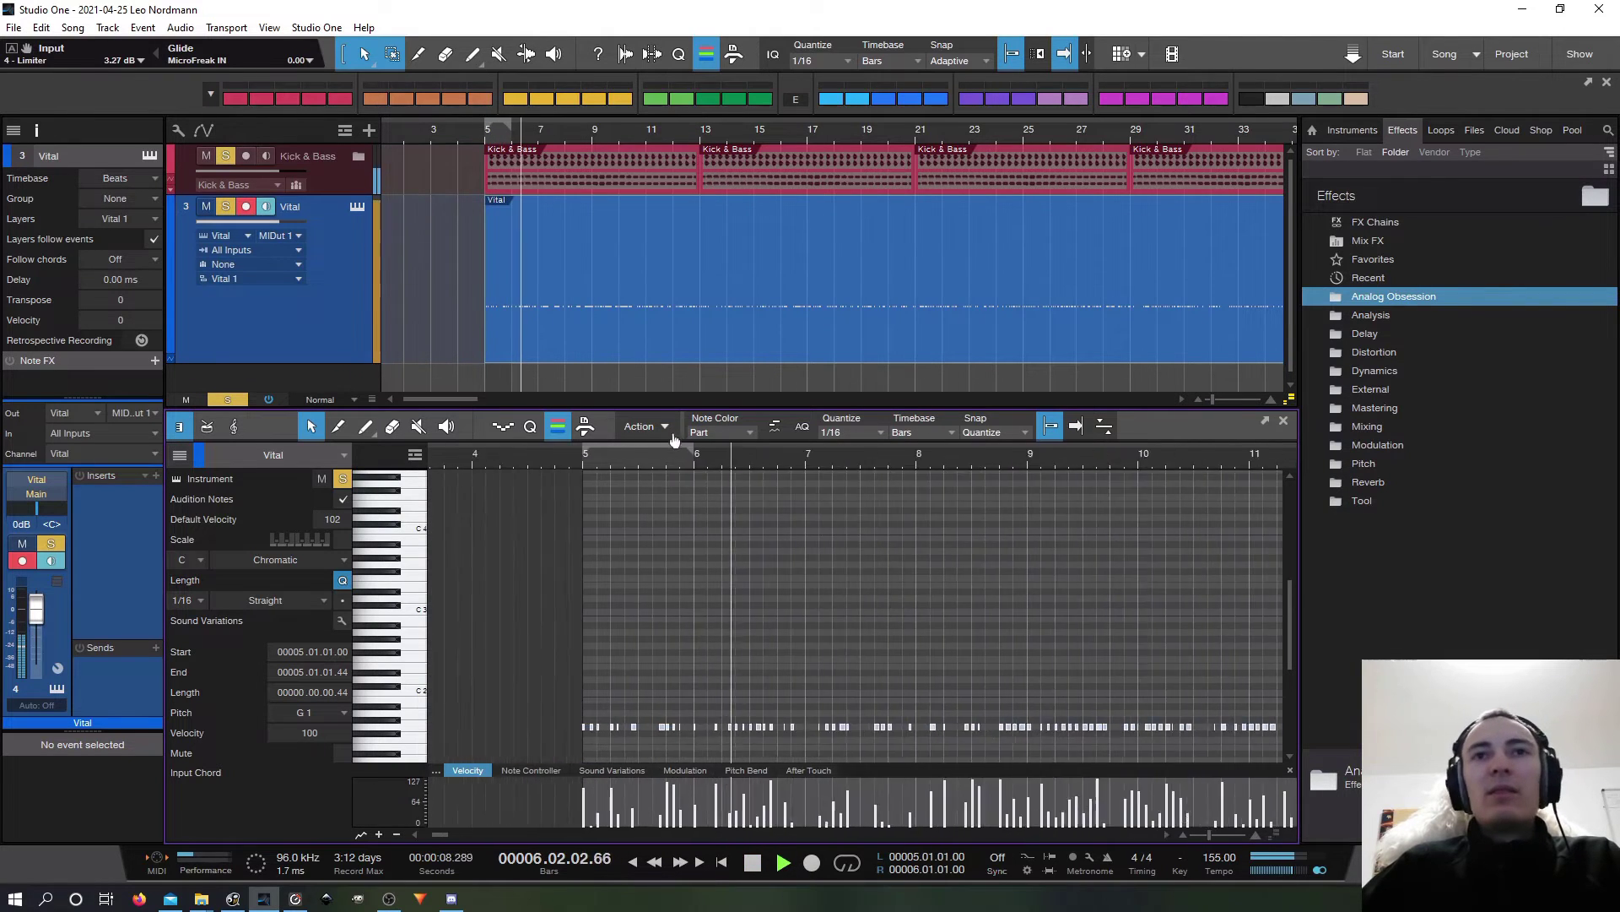
pyautogui.press('w')
pyautogui.press('w')
pyautogui.press('w')
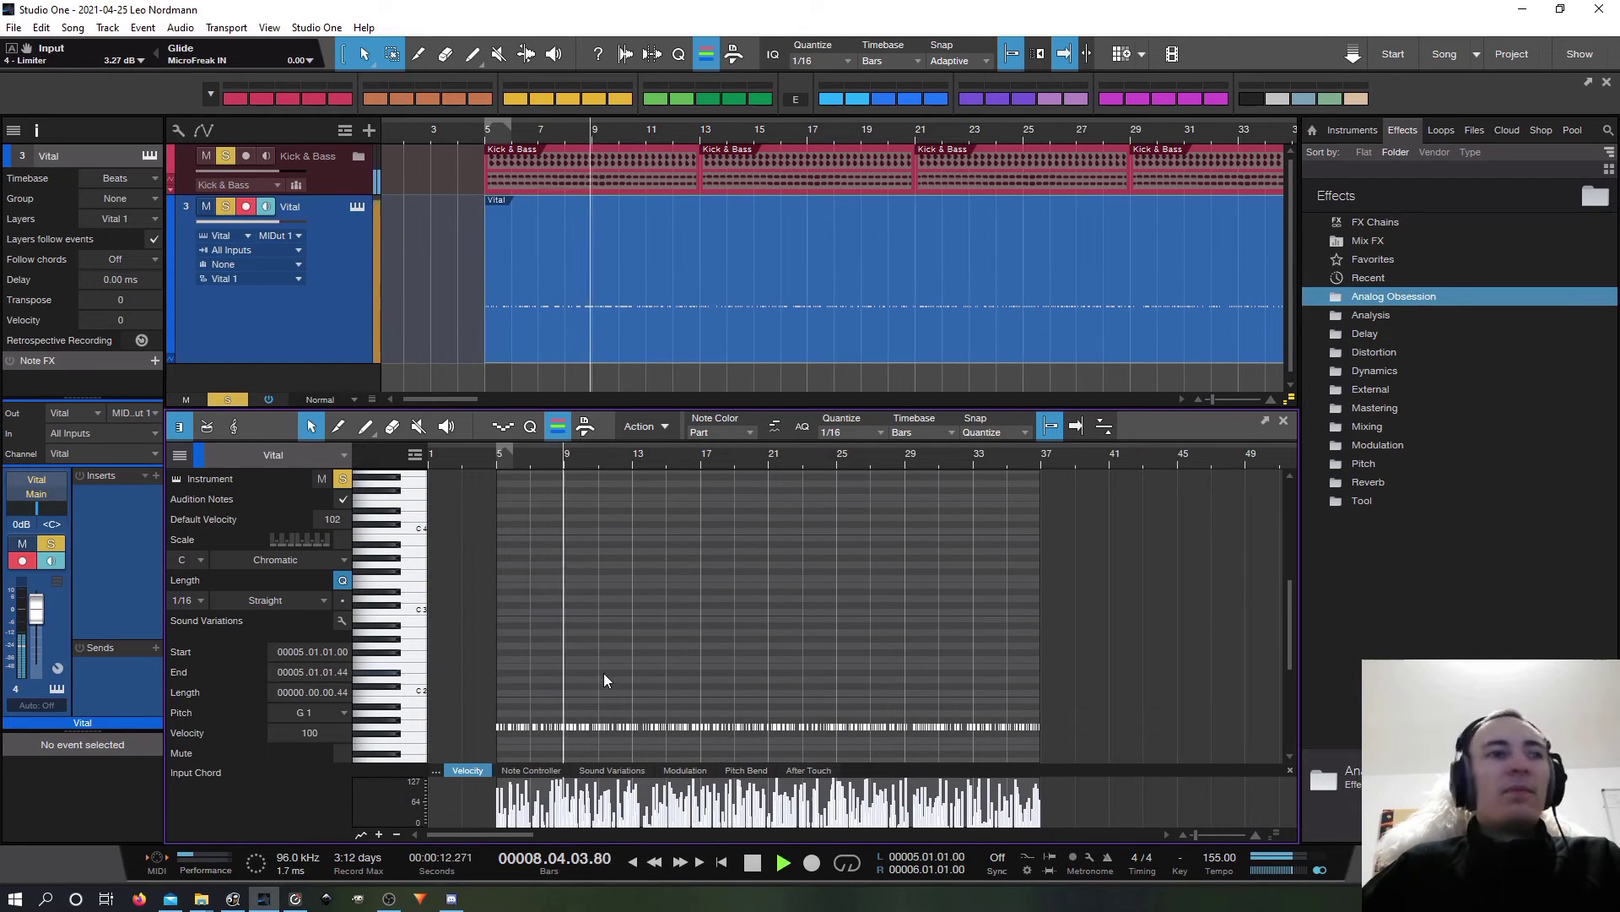
# Step: Adjust the Filter 1 cutoff in Vital while the part plays, and close the synth window
pyautogui.click(357, 206)
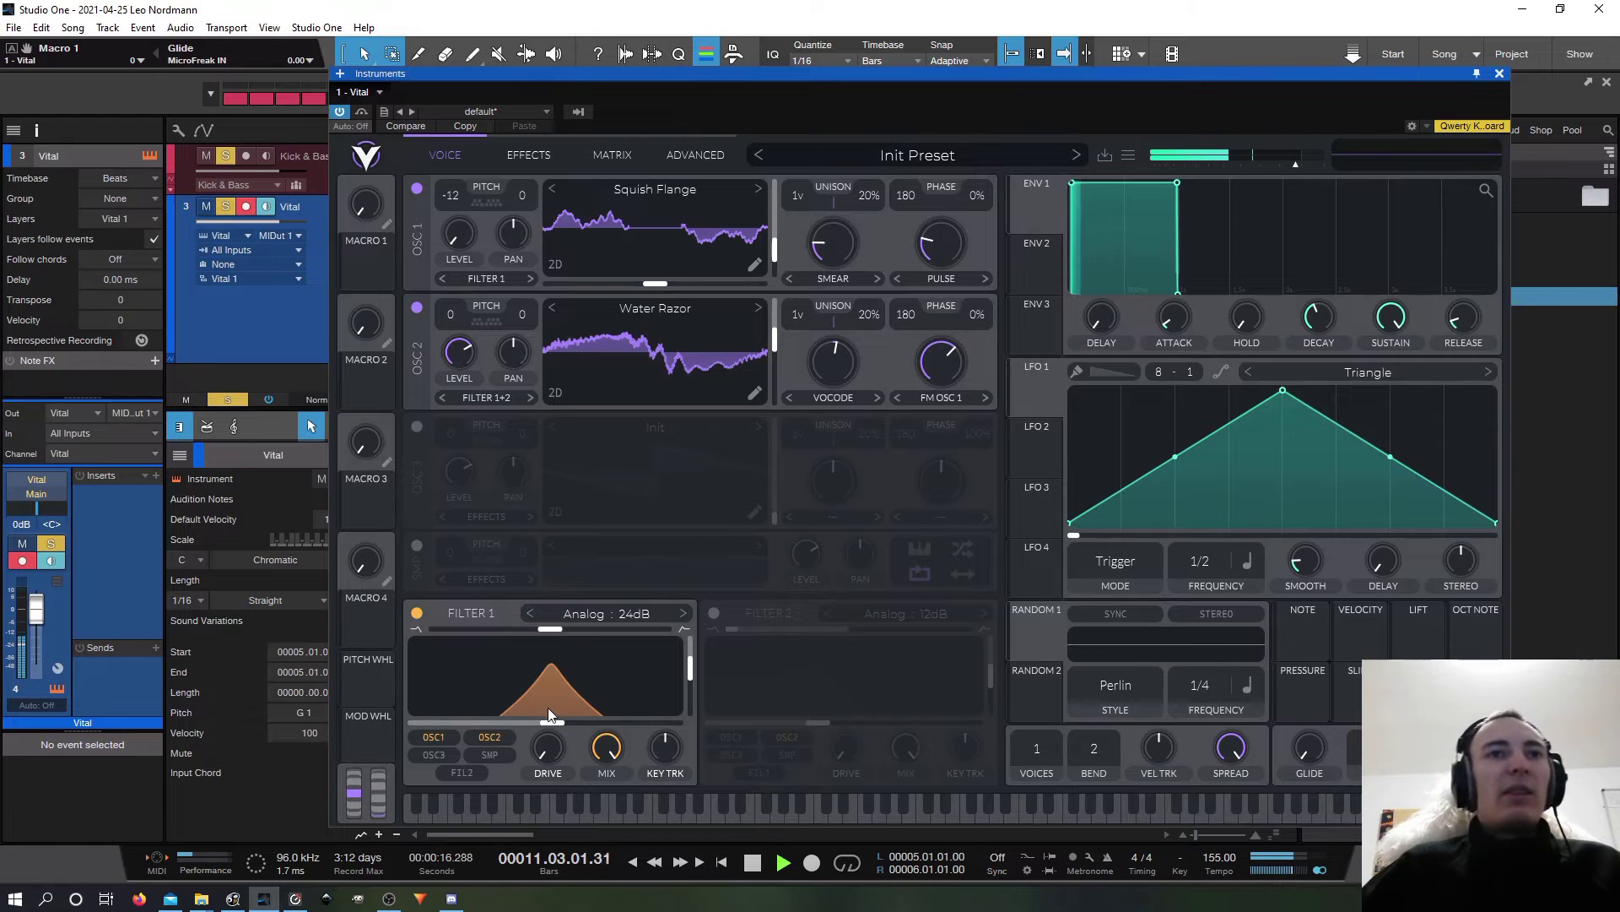
pyautogui.moveTo(548, 716); pyautogui.dragTo(595, 724)
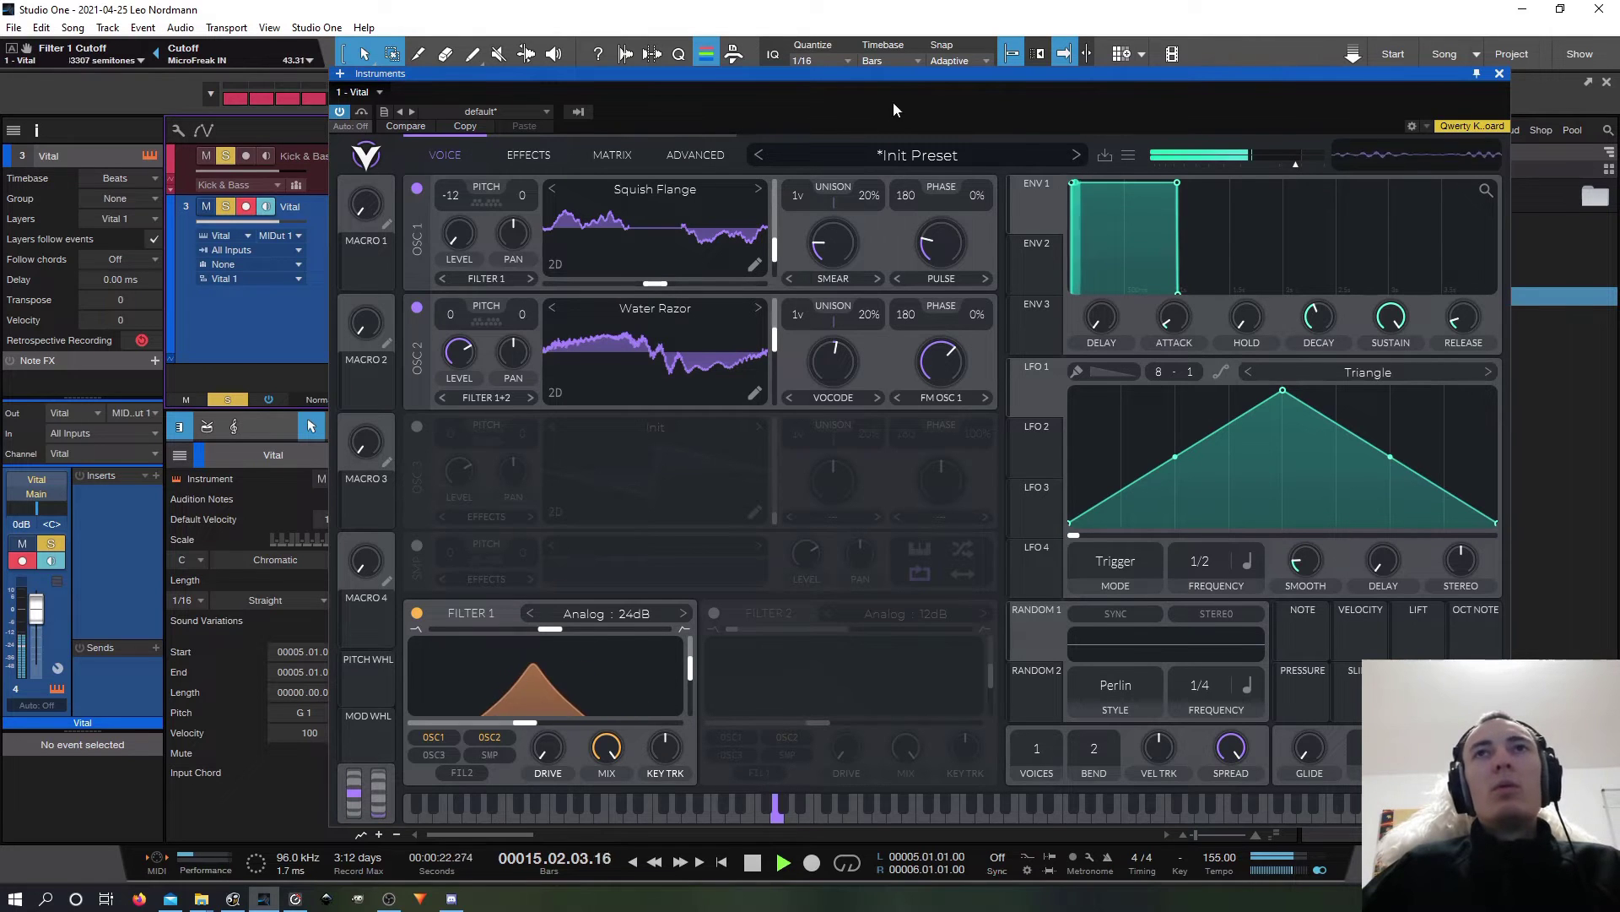
pyautogui.moveTo(895, 103); pyautogui.dragTo(811, 129)
pyautogui.click(1416, 99)
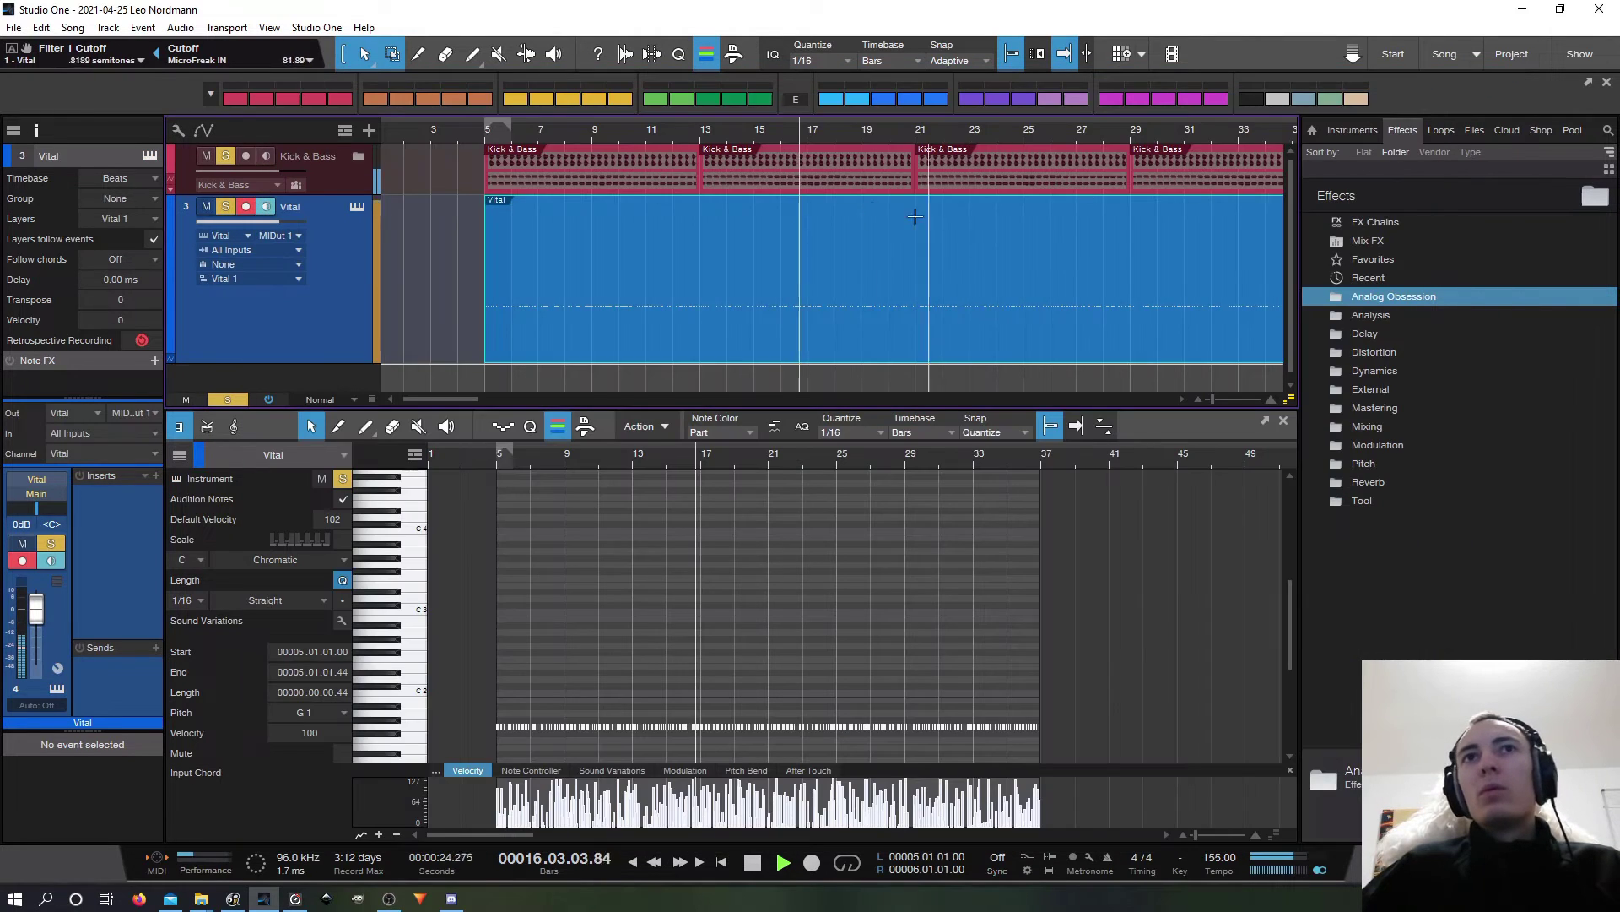
# Step: Randomize the length of the note near 5.3 with a range of 1/8 T to 1/64 T, leaving pitch and velocity out
pyautogui.scroll(2, 827, 148)
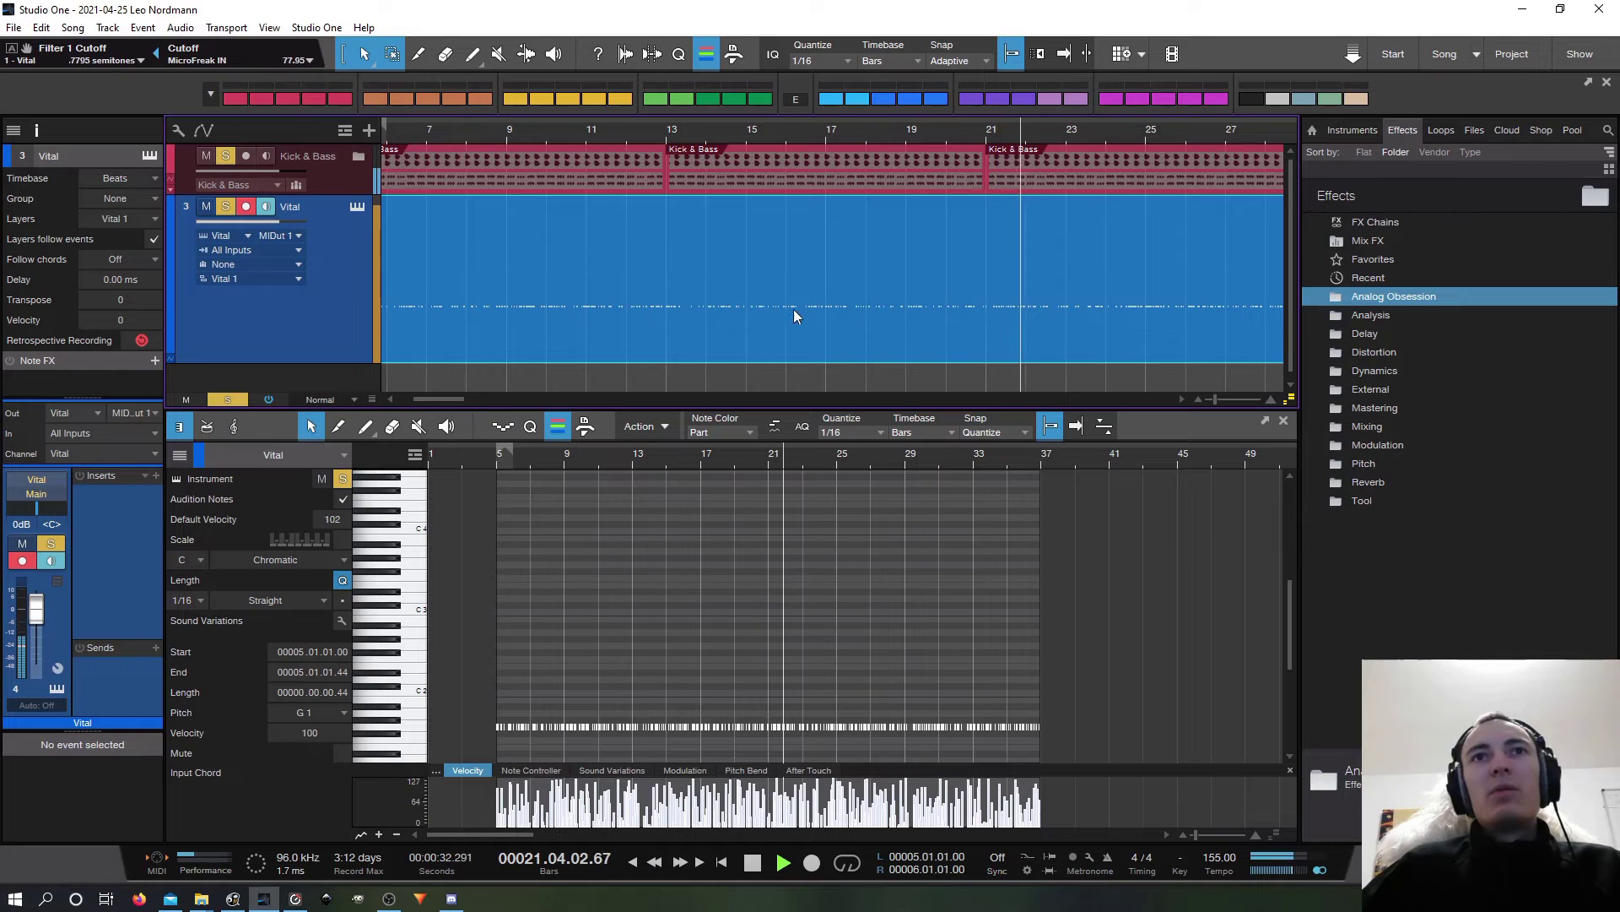
pyautogui.moveTo(528, 464); pyautogui.dragTo(596, 474)
pyautogui.scroll(3, 625, 489)
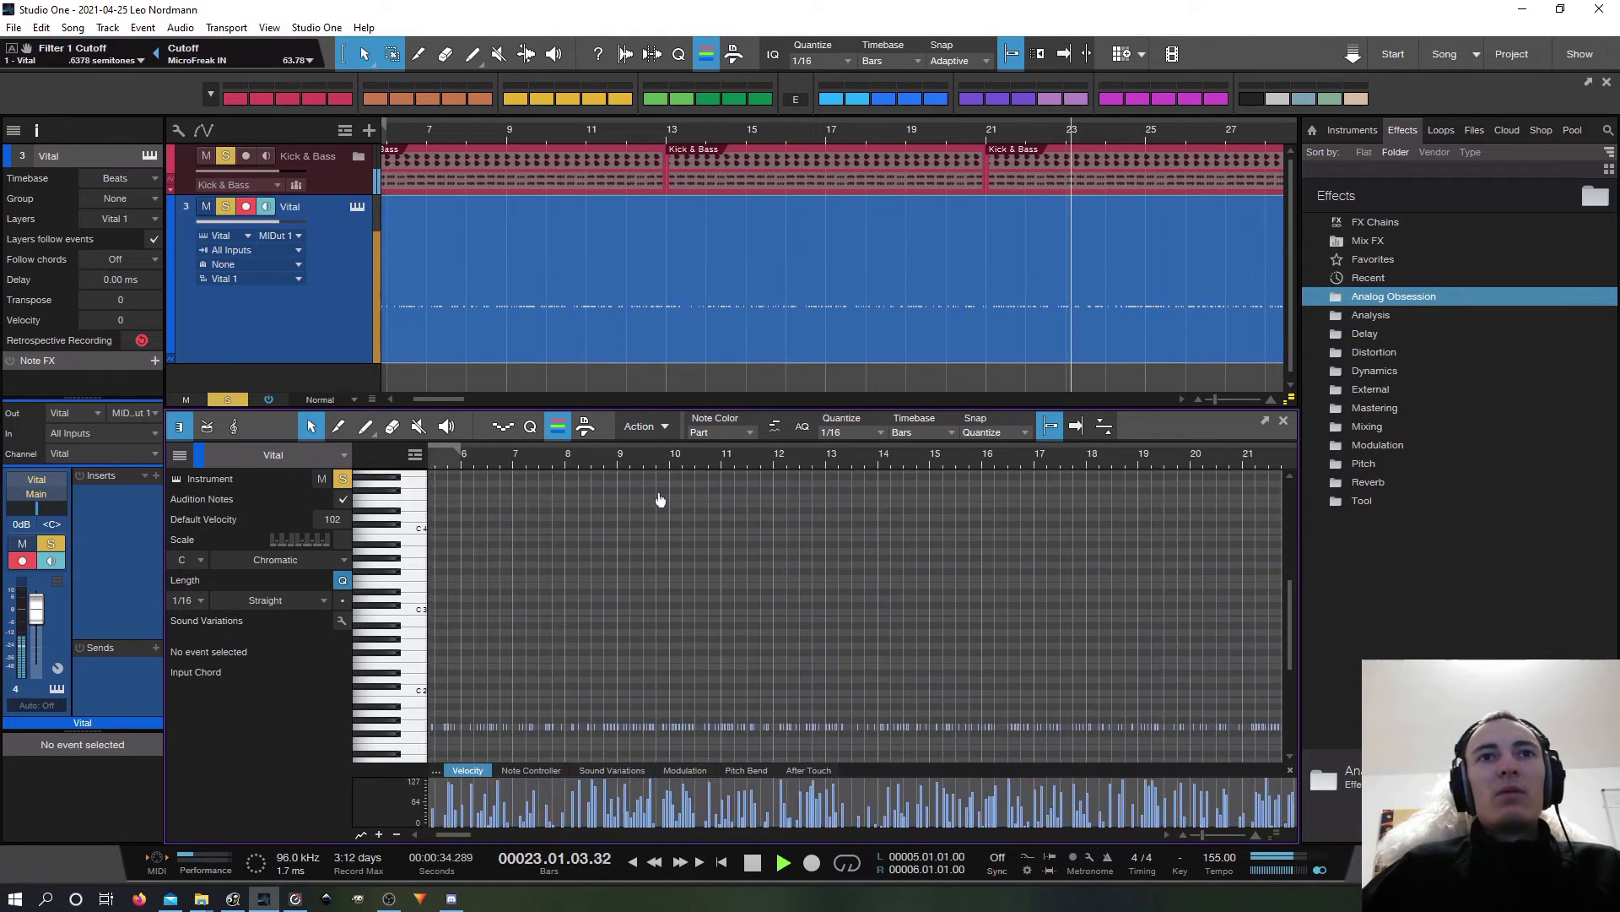
pyautogui.scroll(5, 660, 499)
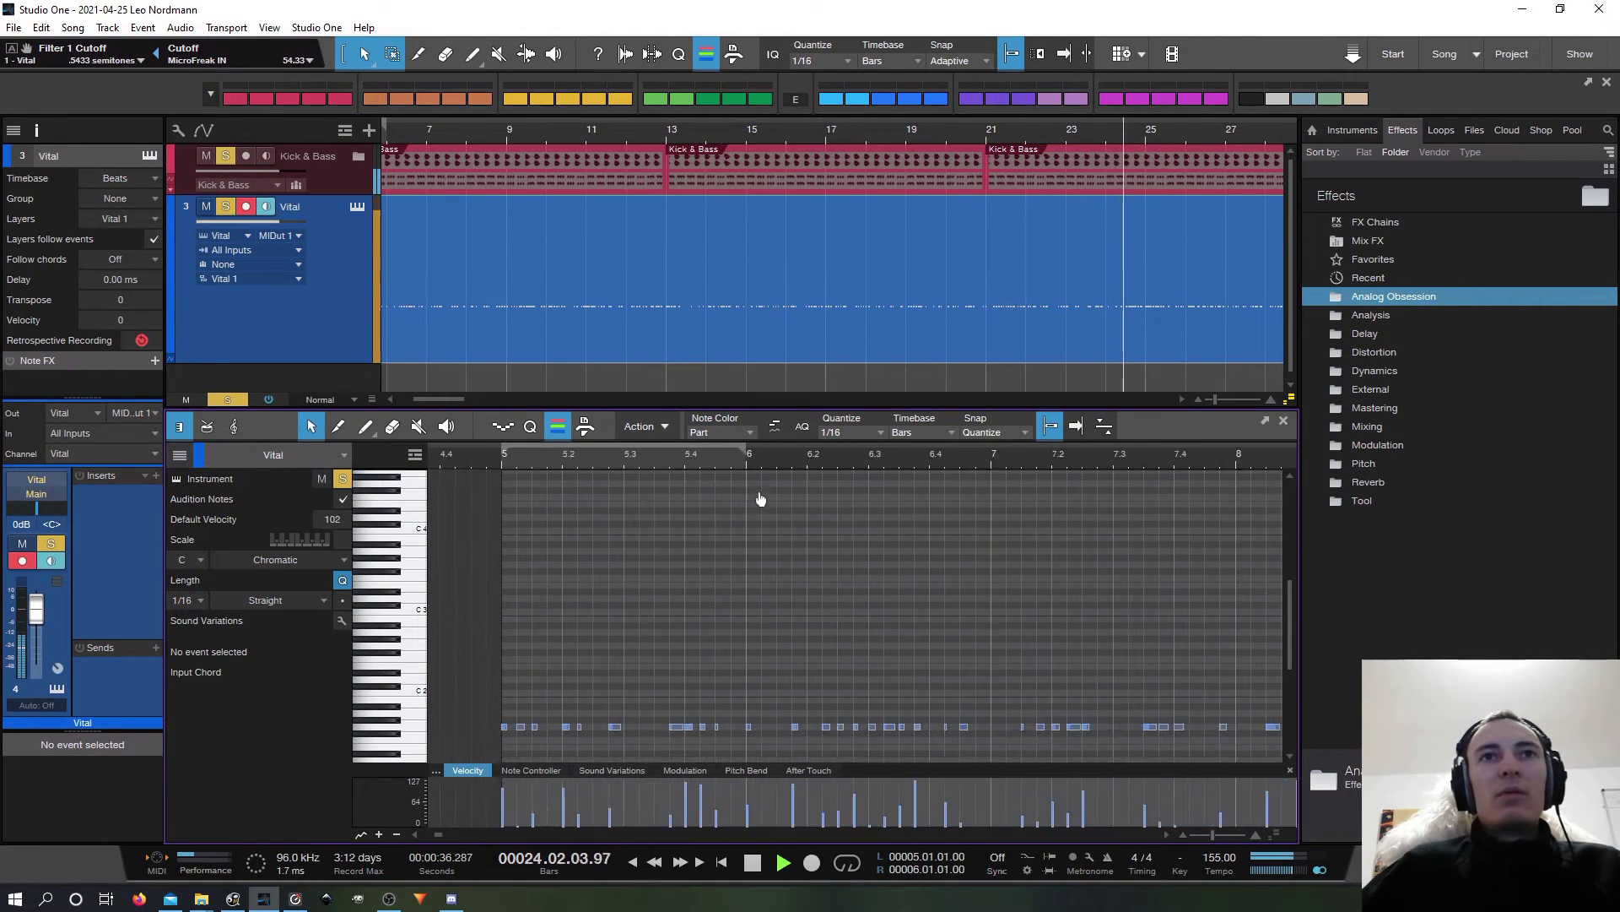
pyautogui.rightClick(712, 727)
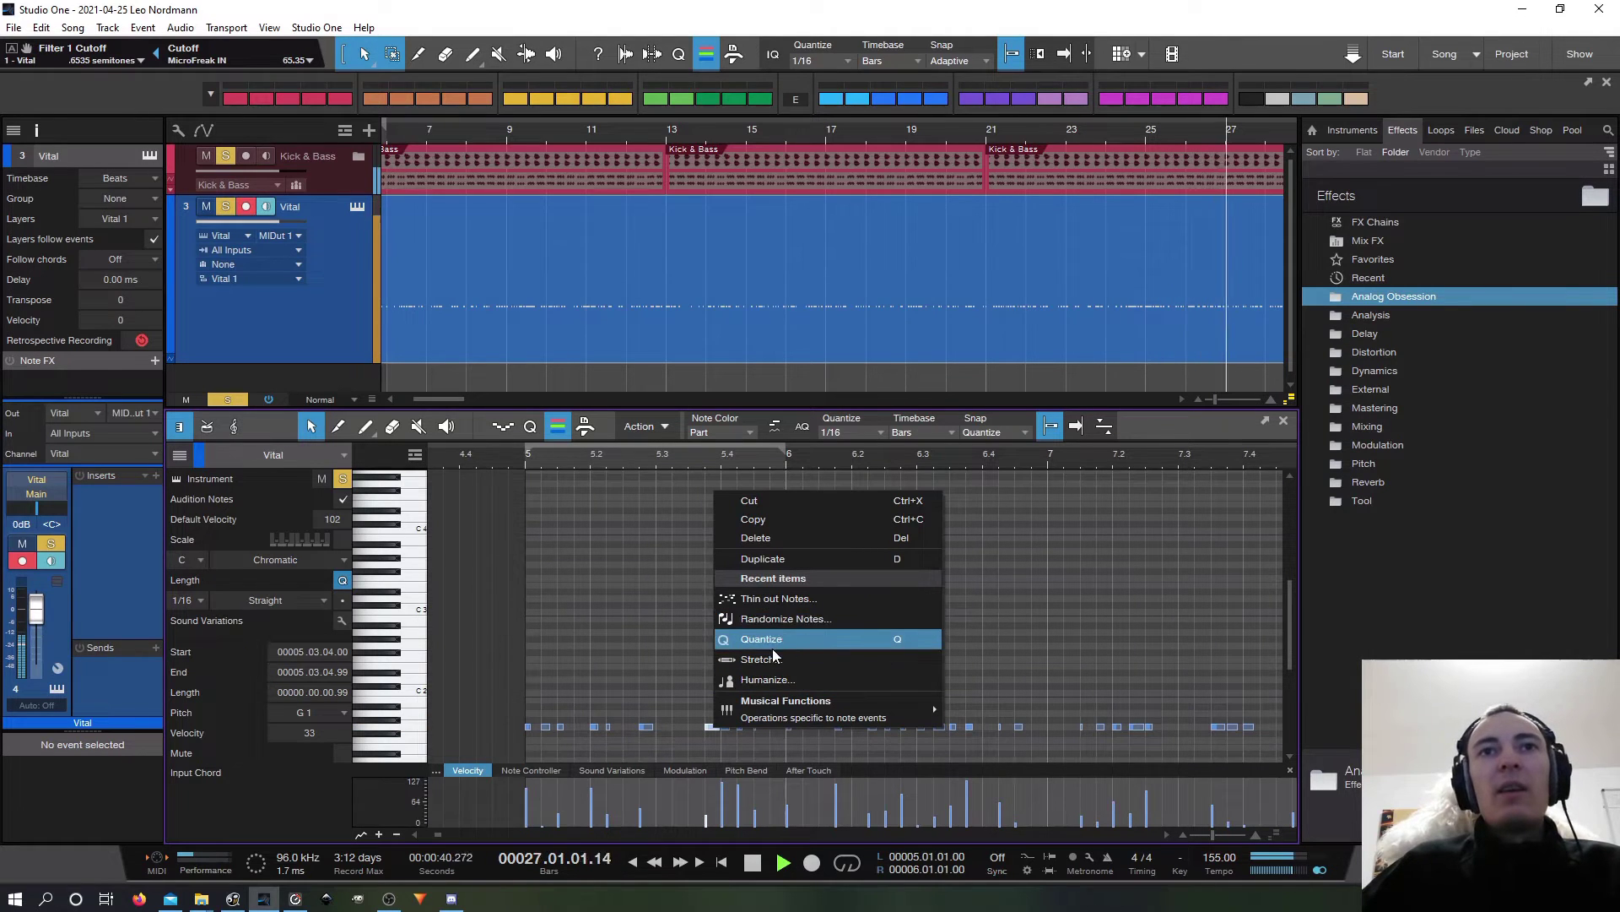
pyautogui.click(819, 620)
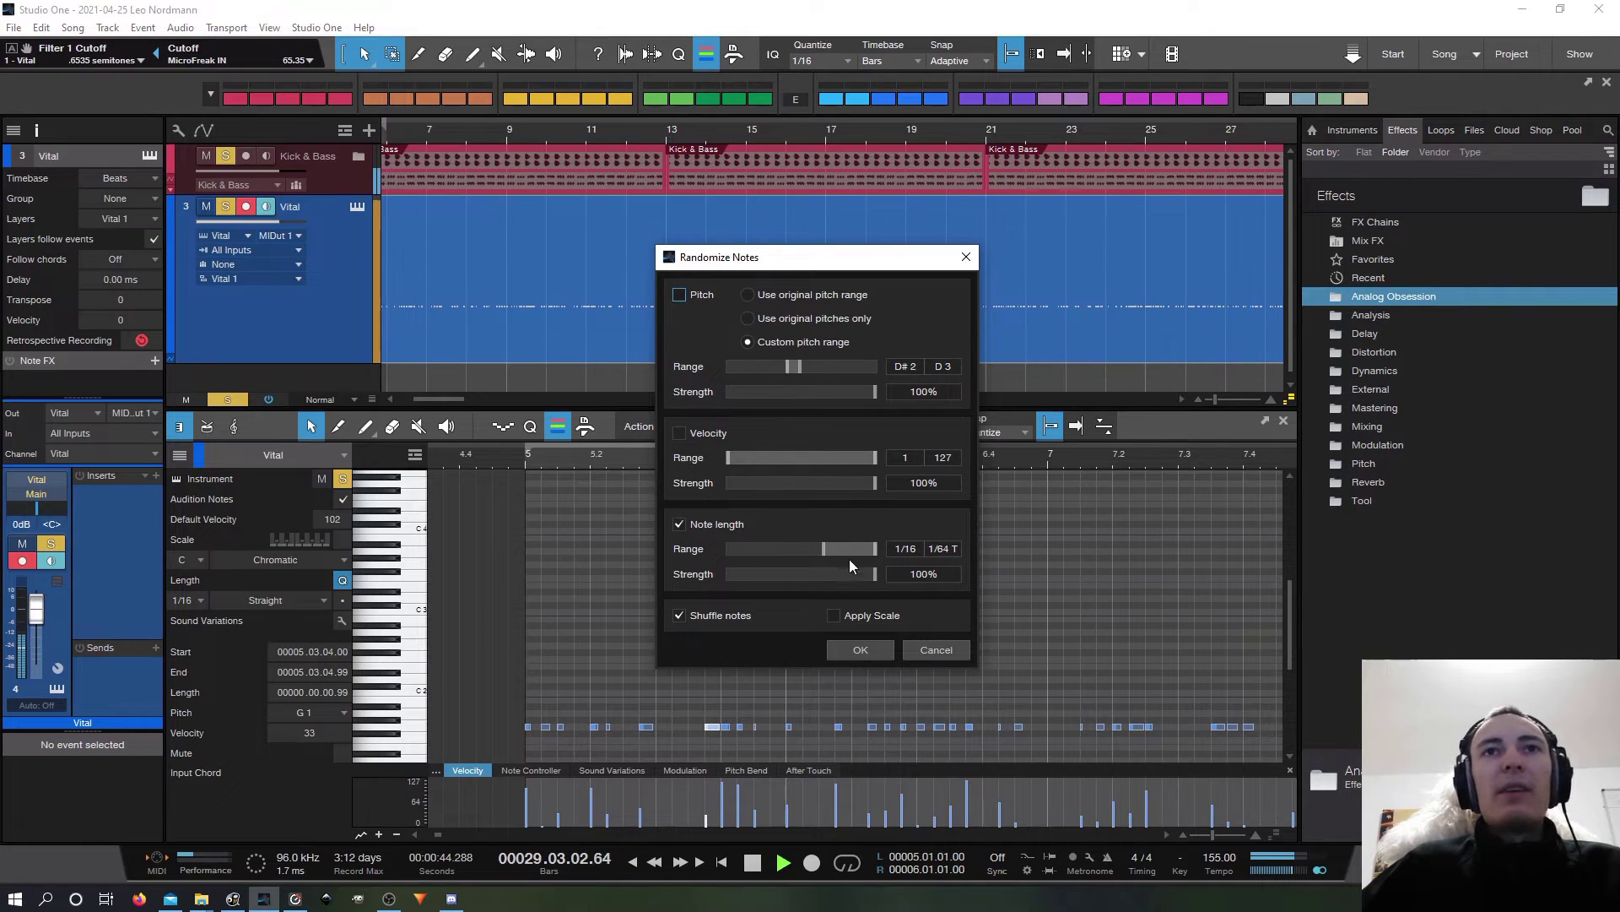
pyautogui.moveTo(822, 549); pyautogui.dragTo(817, 549)
pyautogui.click(868, 655)
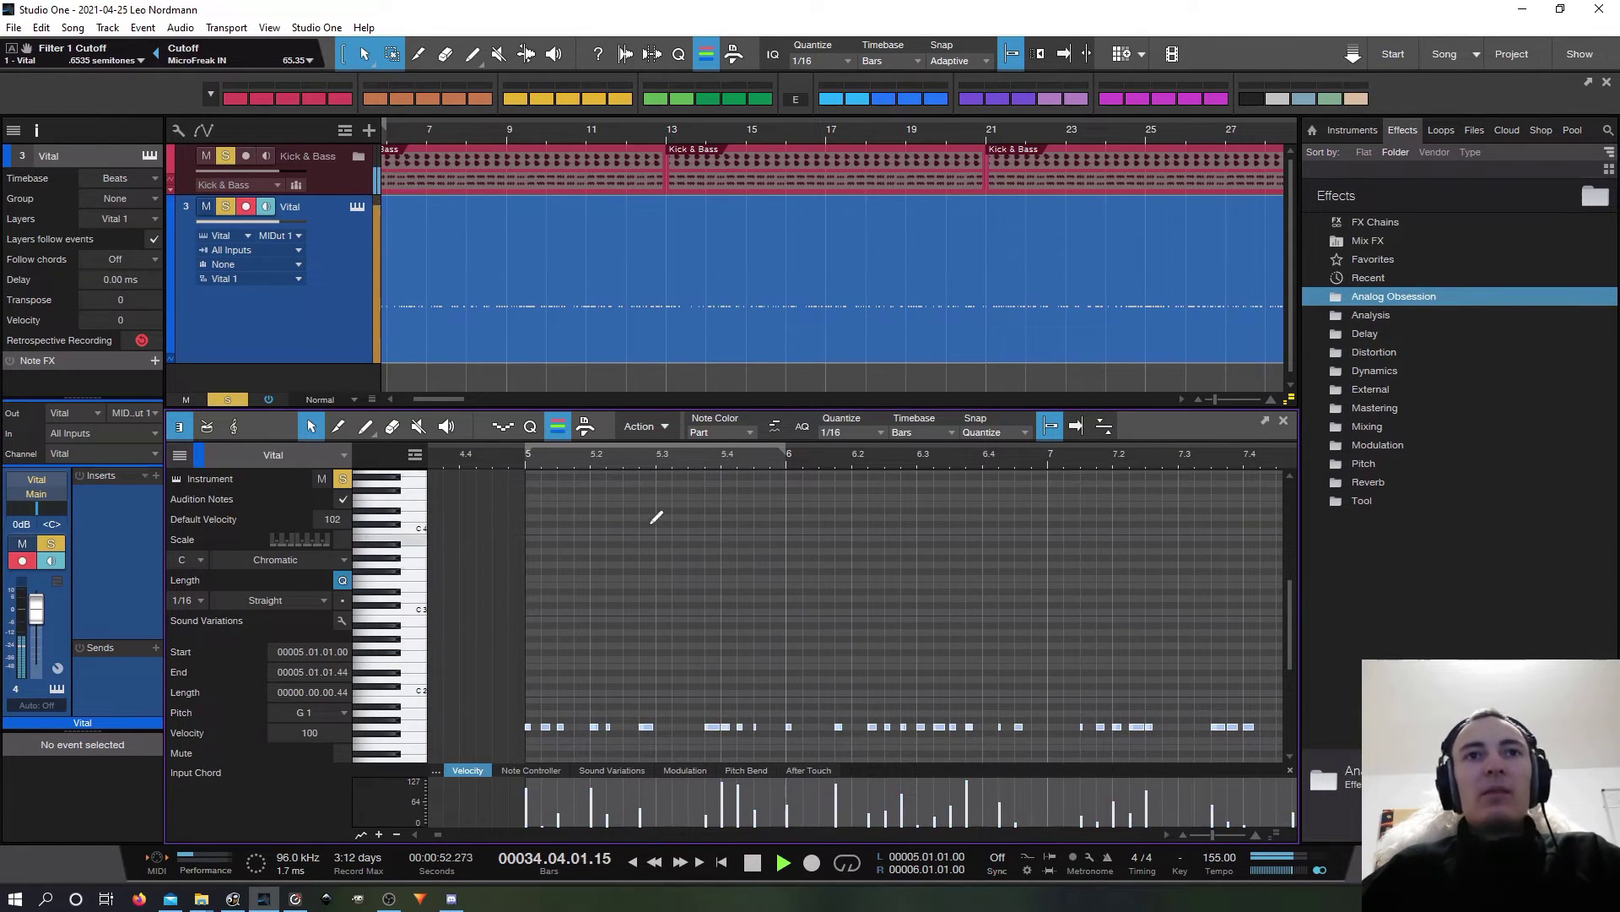
# Step: Randomize only the note lengths of all selected notes between 1/8 T and 1/64 T, with Shuffle notes off
pyautogui.rightClick(640, 728)
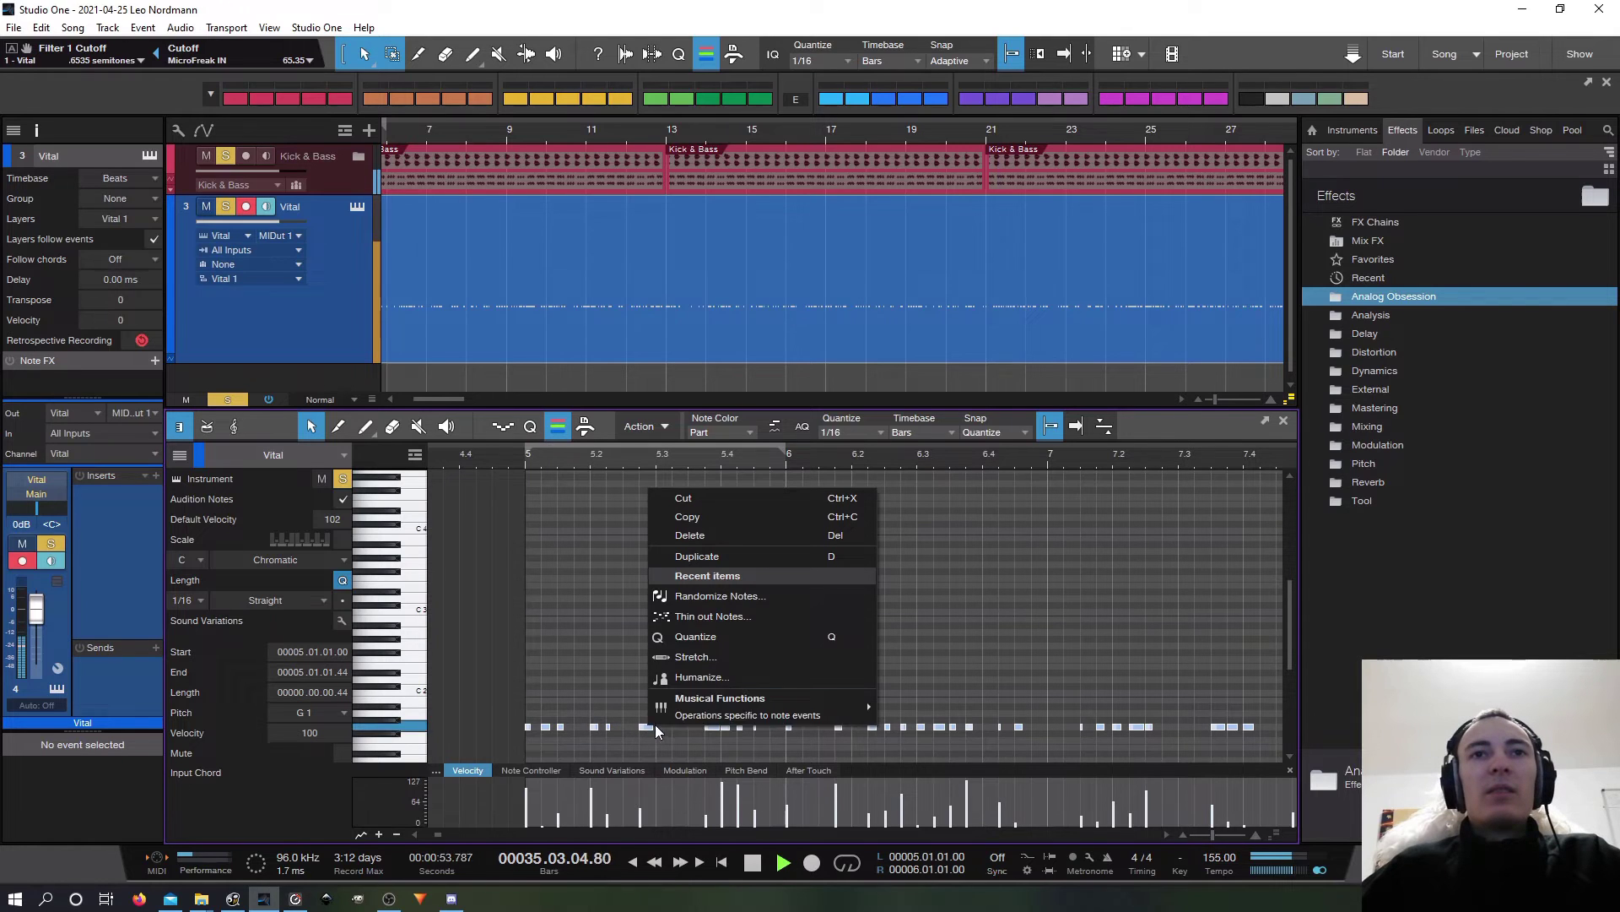
pyautogui.click(735, 595)
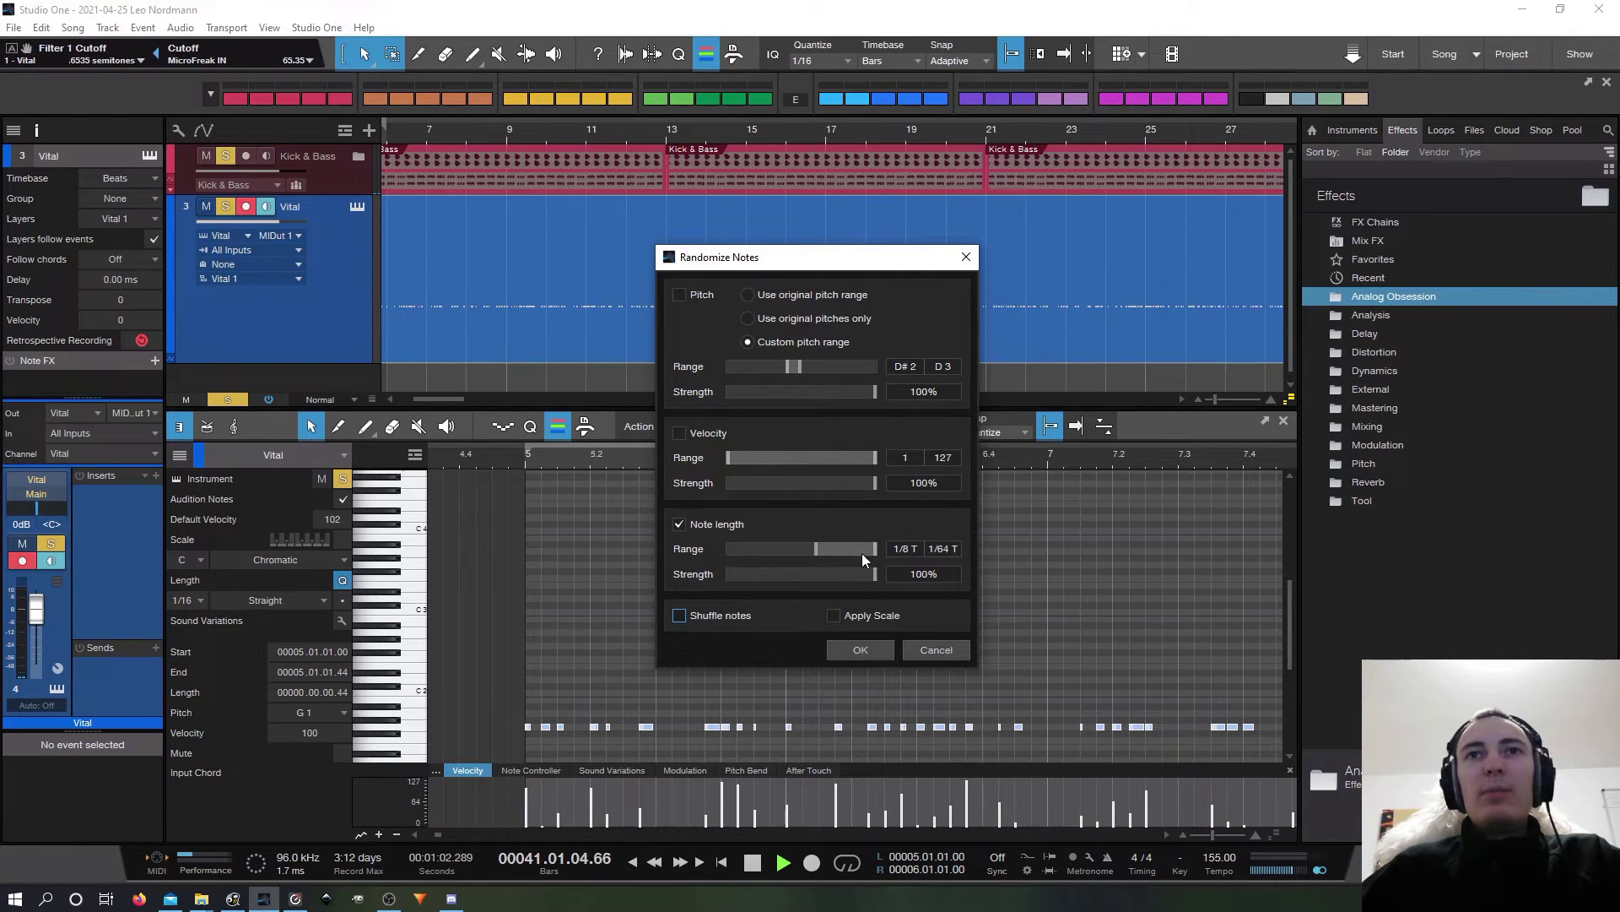
pyautogui.click(863, 648)
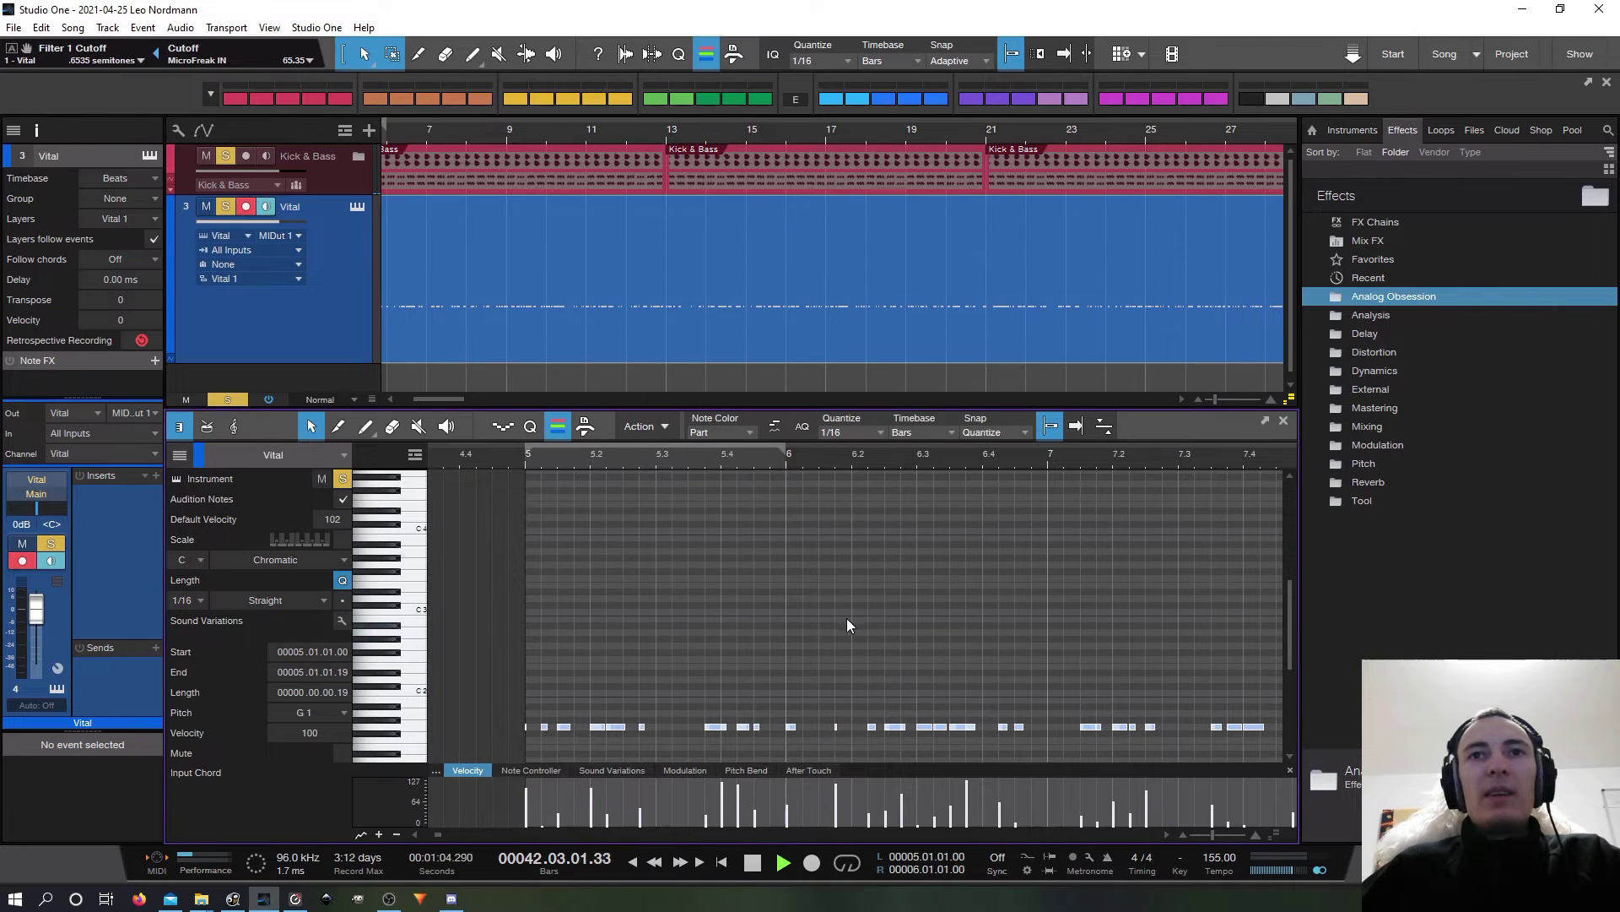
# Step: Play the length-randomized part from bar 5, look over its notes, and stop playback with Vital open
pyautogui.moveTo(547, 461); pyautogui.dragTo(605, 468)
pyautogui.click(614, 459)
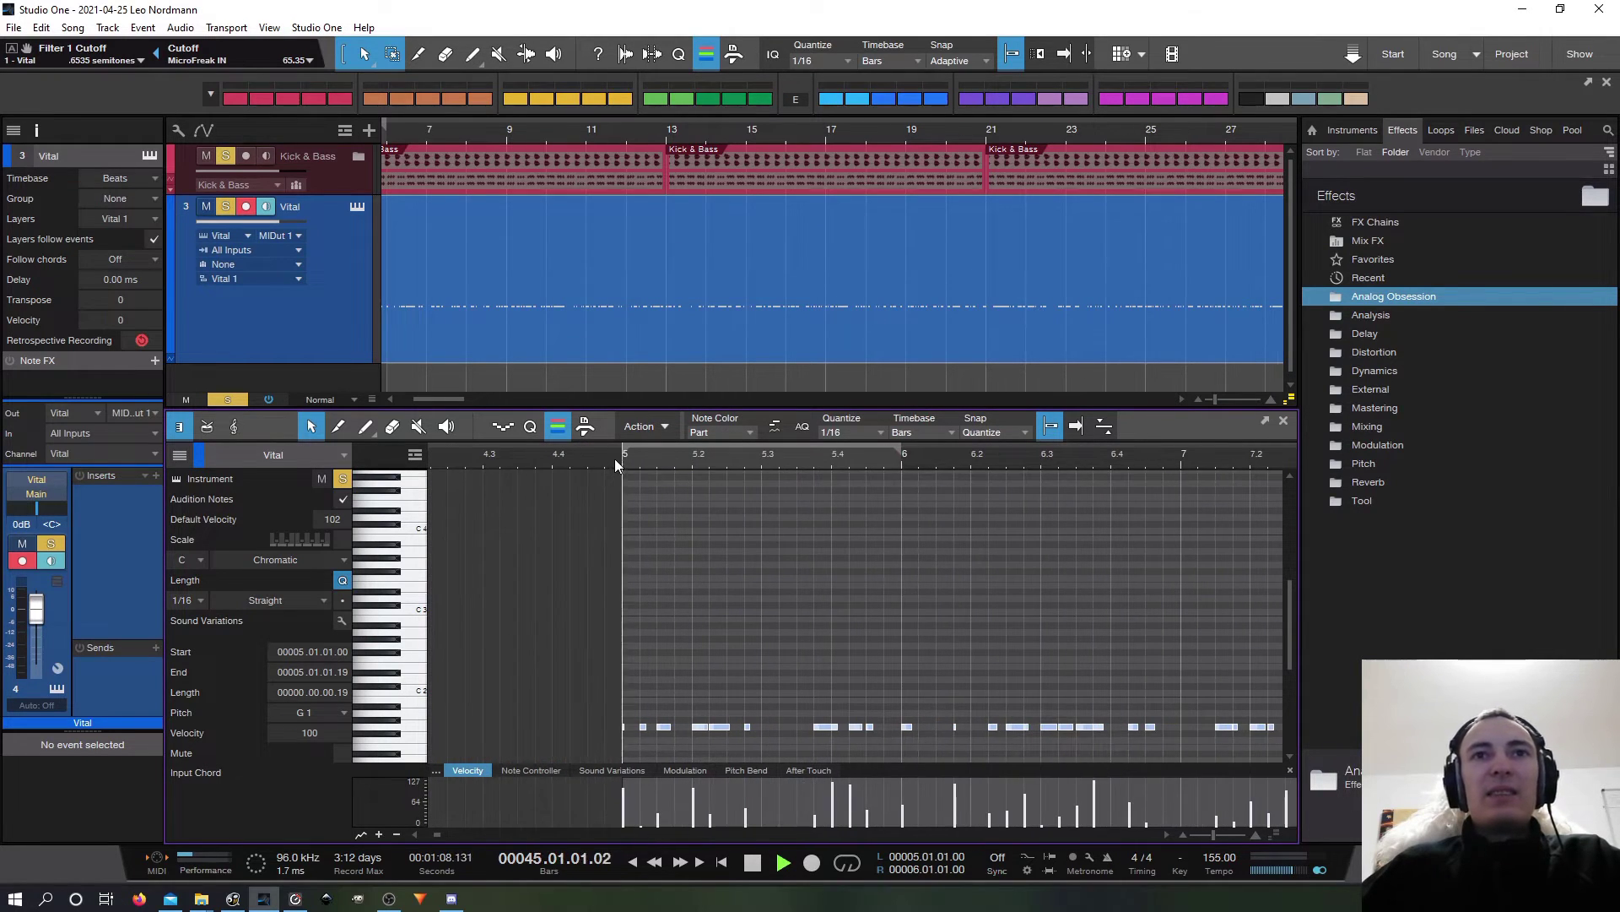
pyautogui.press('f')
pyautogui.press('space')
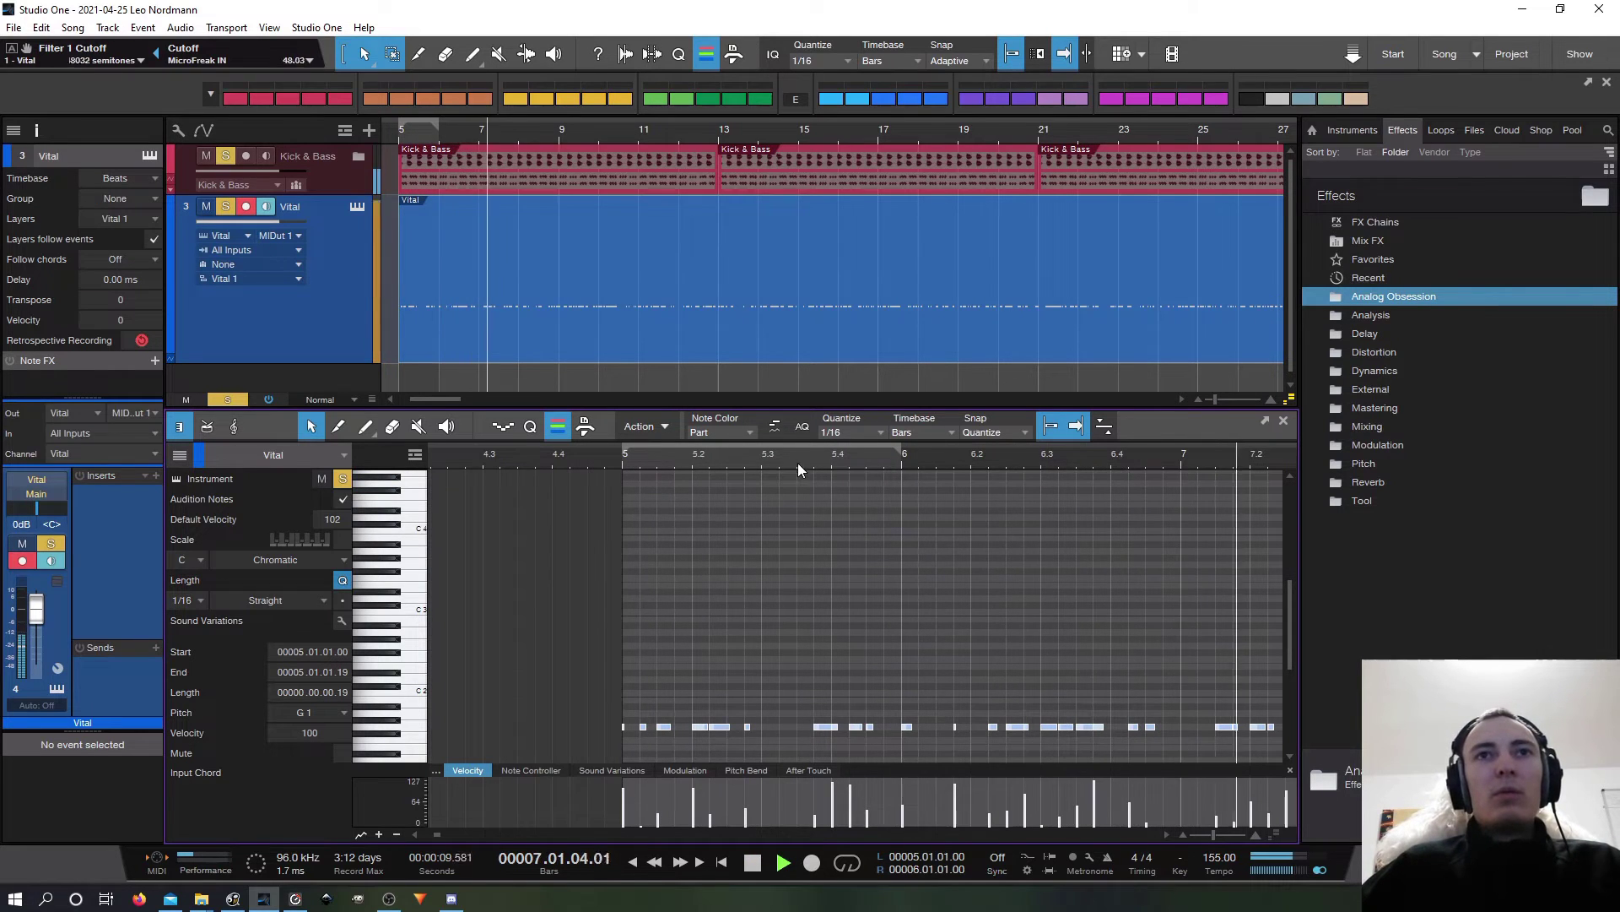
pyautogui.moveTo(797, 462); pyautogui.dragTo(624, 456)
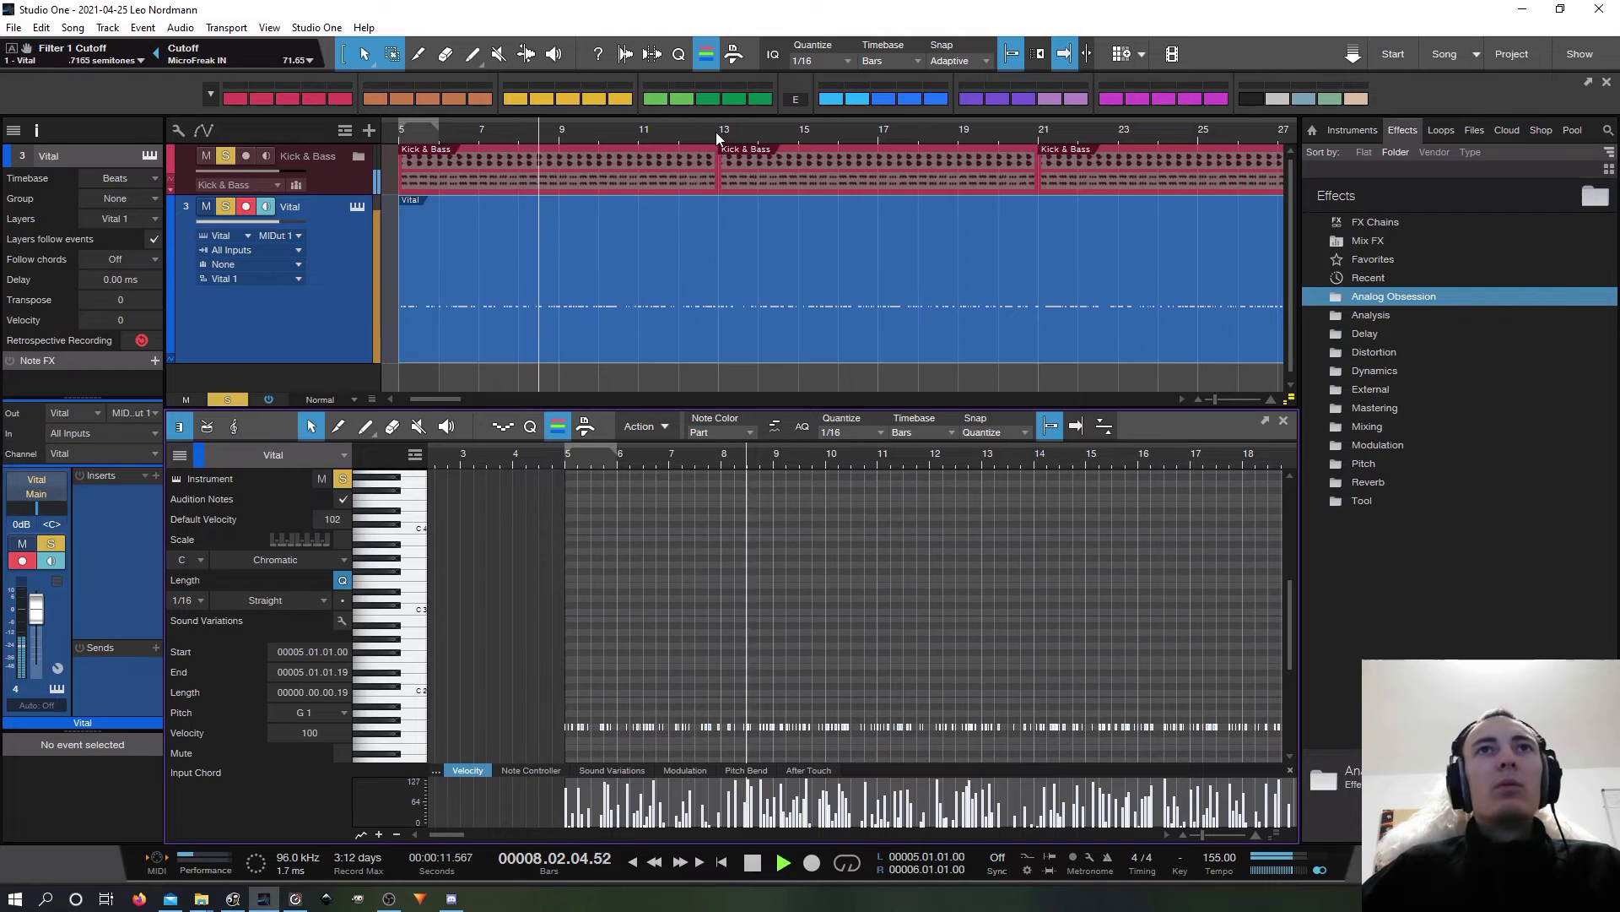
pyautogui.moveTo(716, 131); pyautogui.dragTo(439, 130)
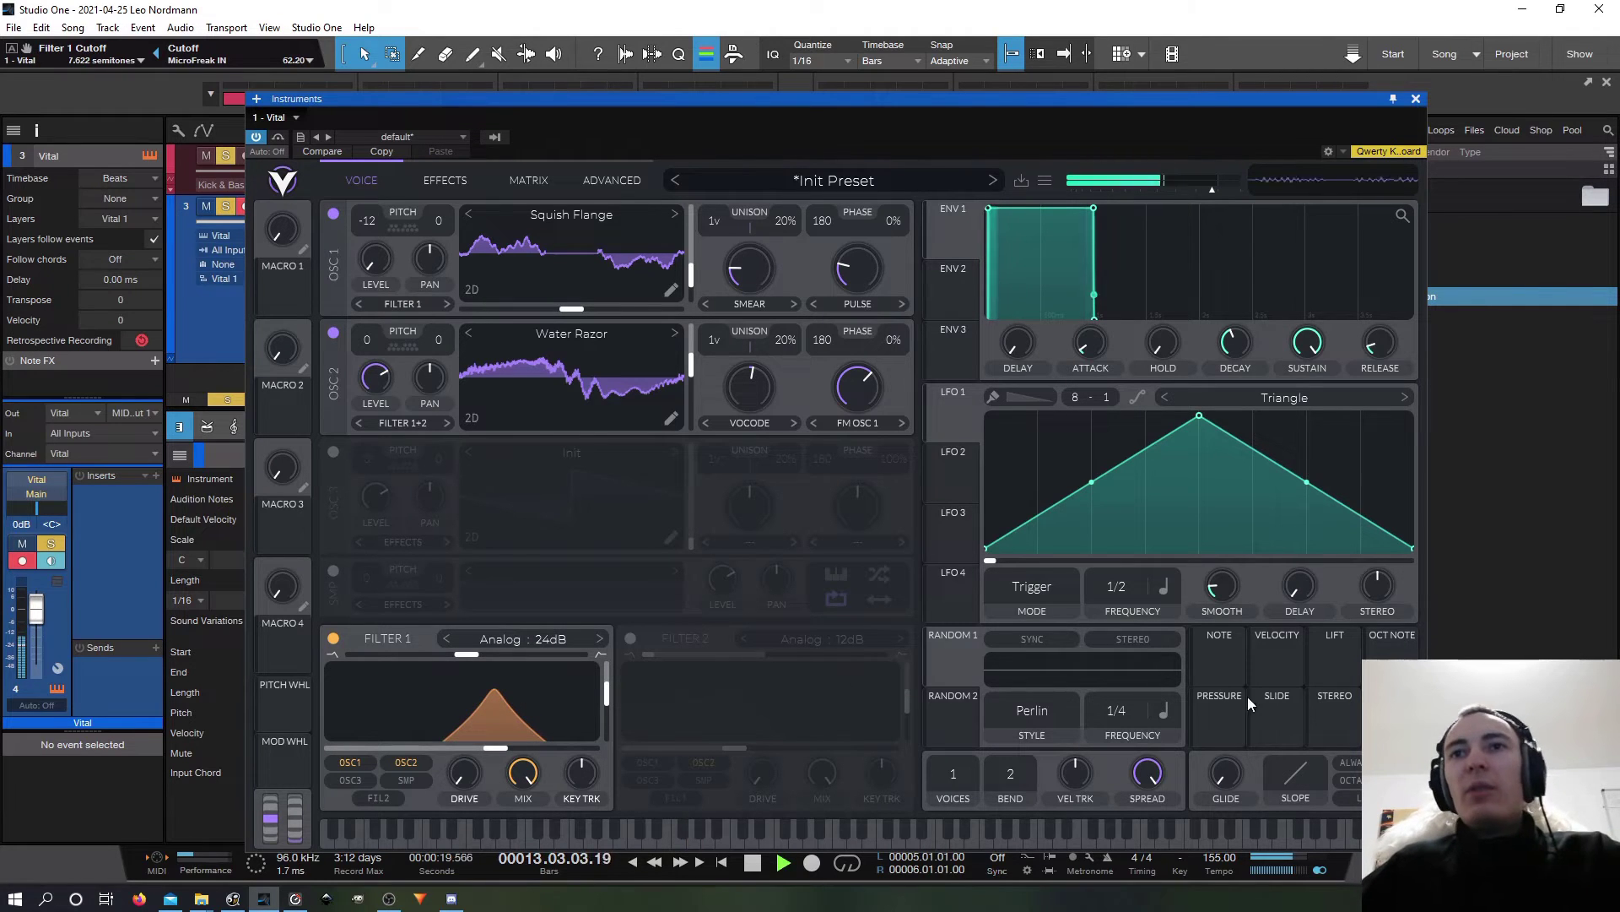
pyautogui.press('space')
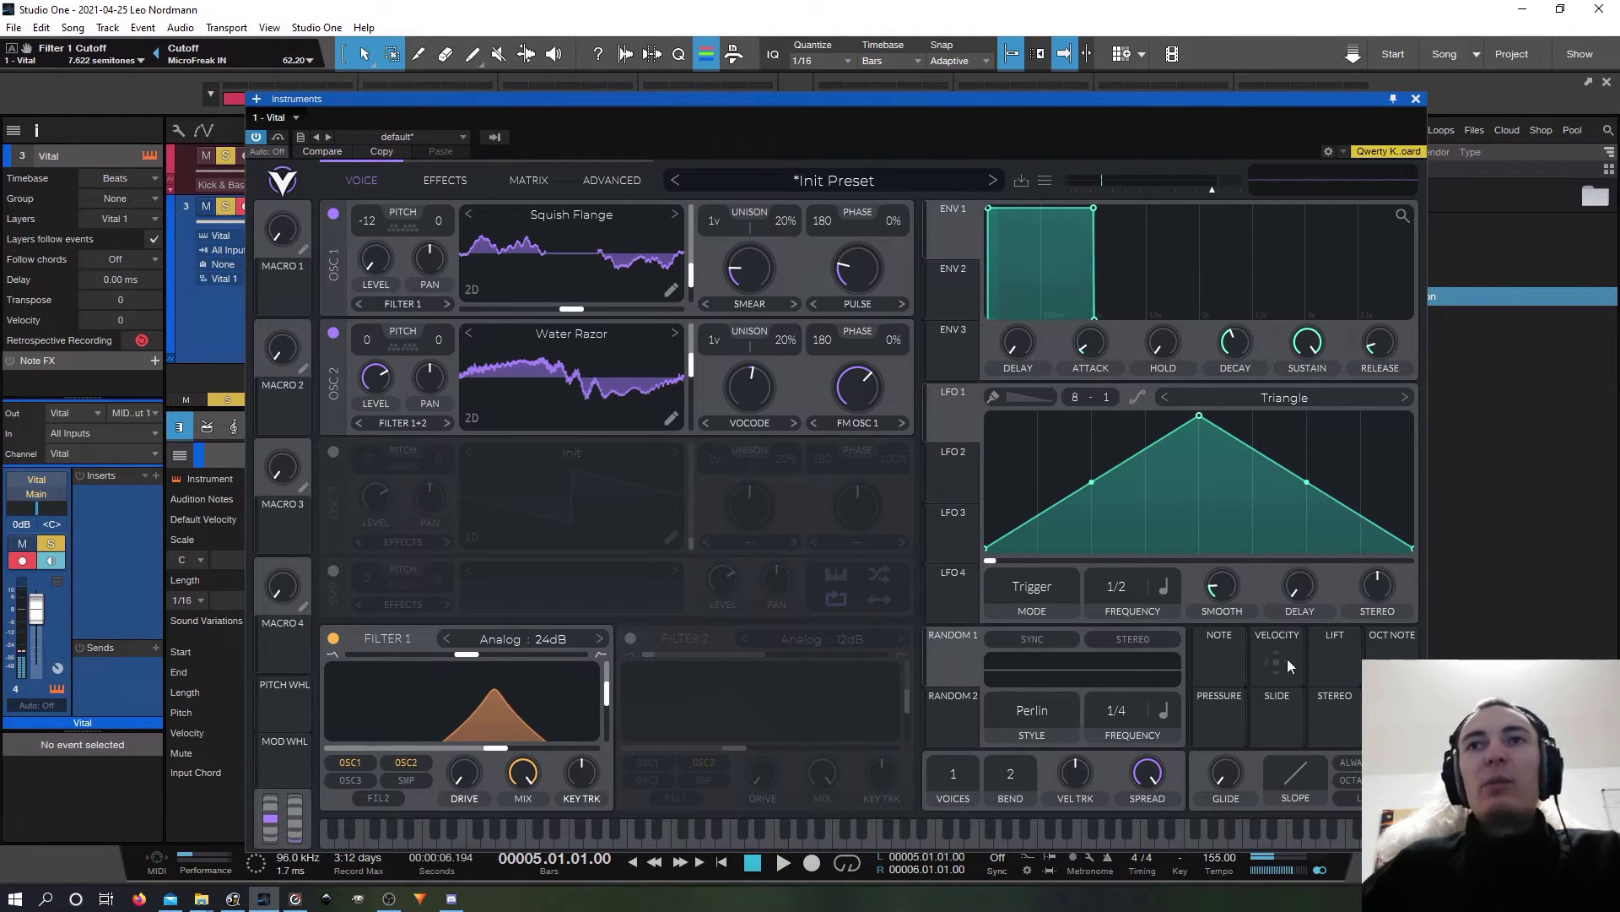
# Step: Assign velocity as a modulator of Vital's Filter 1 cutoff and adjust its amount to about 0.19 during playback
pyautogui.moveTo(1275, 665)
pyautogui.mouseDown()
pyautogui.moveTo(466, 768)
pyautogui.moveTo(490, 726)
pyautogui.moveTo(478, 751)
pyautogui.mouseUp()
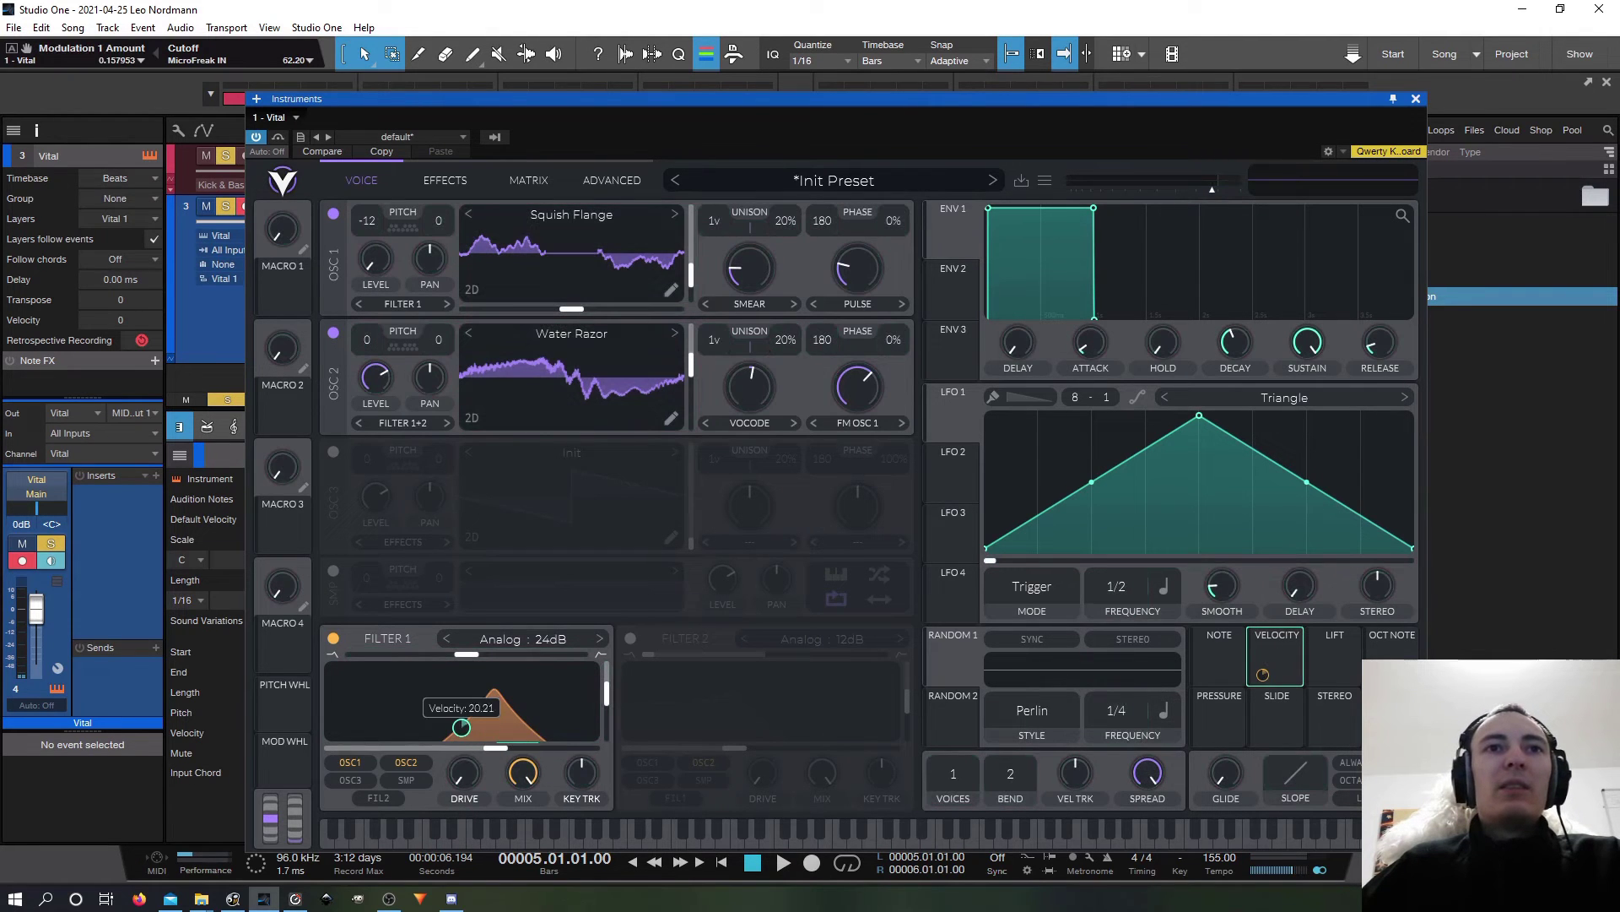
pyautogui.scroll(1, 461, 726)
pyautogui.press('space')
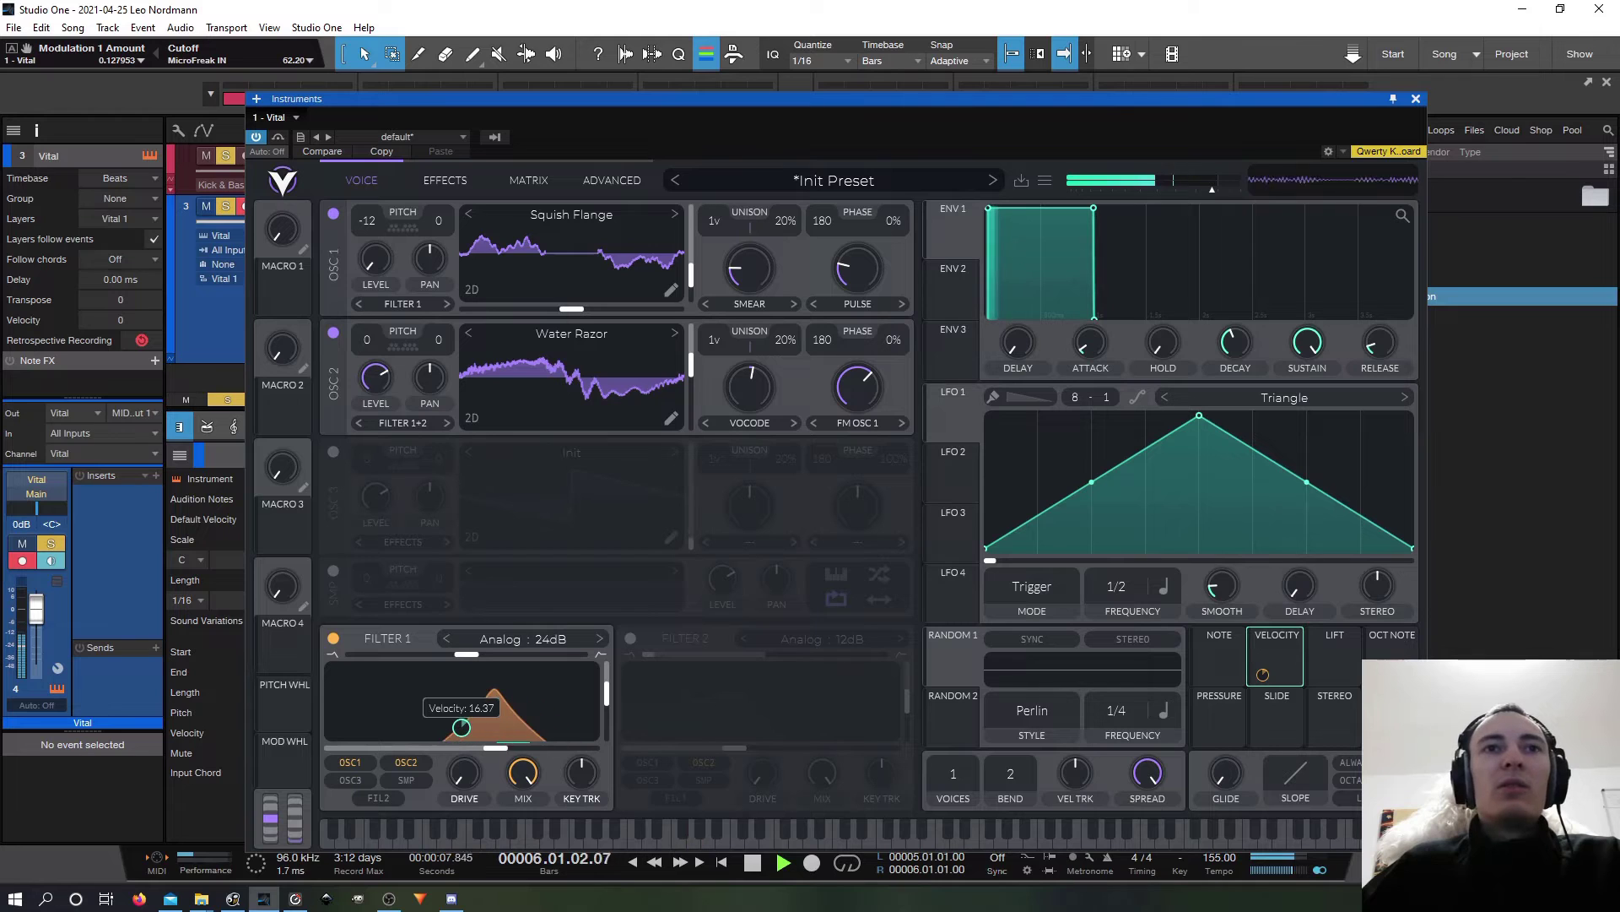
pyautogui.scroll(3, 460, 726)
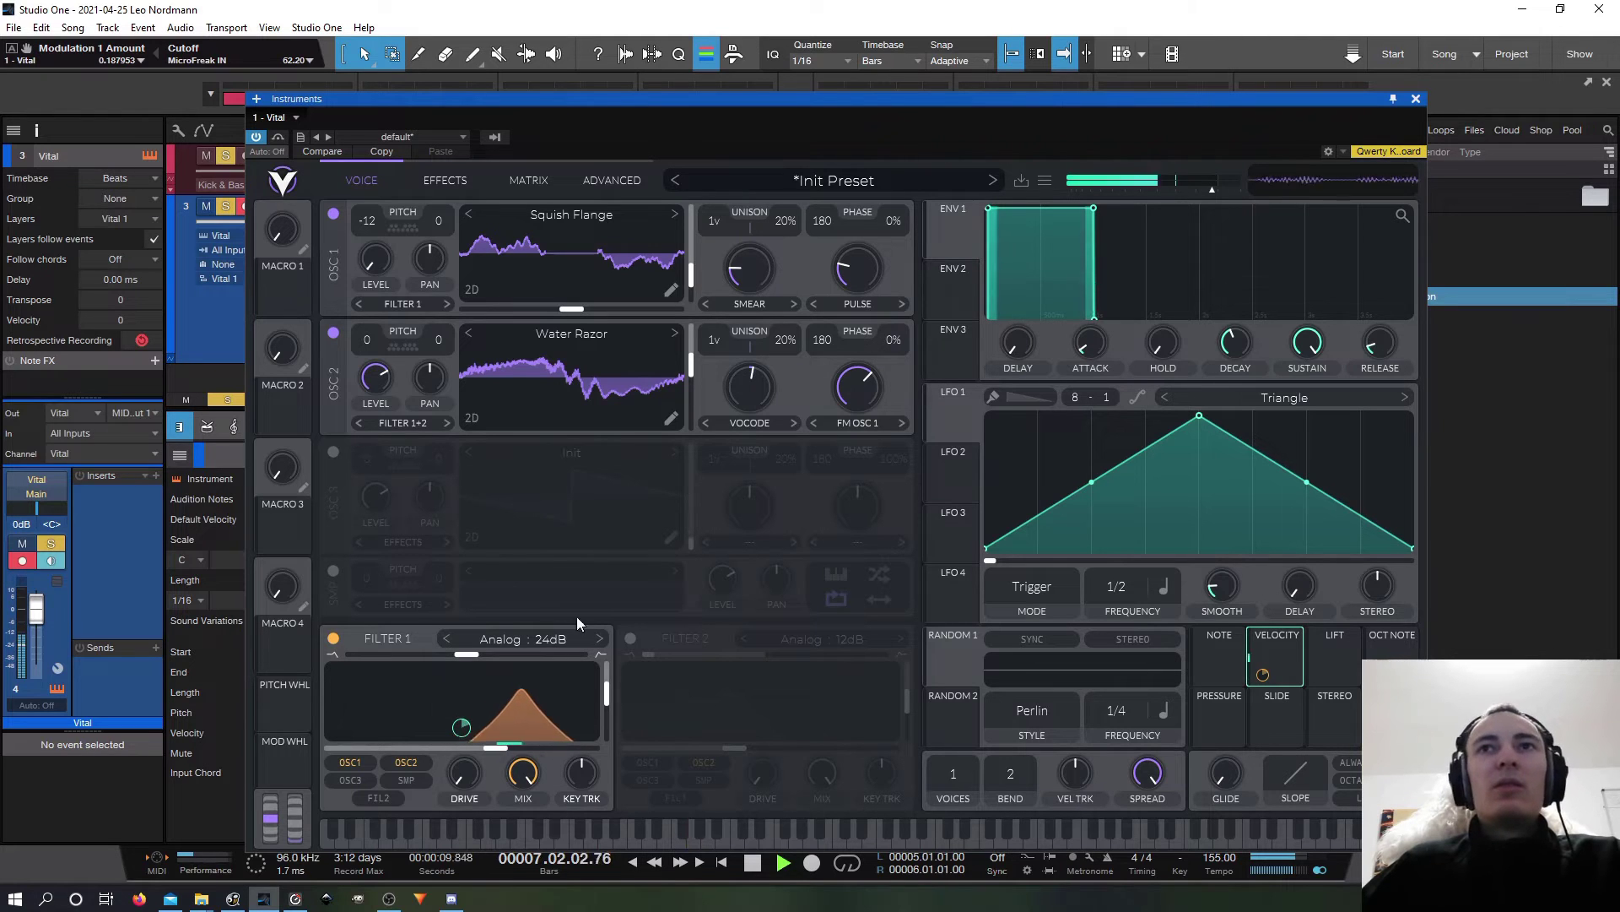
# Step: Set the velocity modulation of Filter 1 cutoff to about 34.29 and the base cutoff to about 53.30
pyautogui.moveTo(851, 145); pyautogui.dragTo(869, 168)
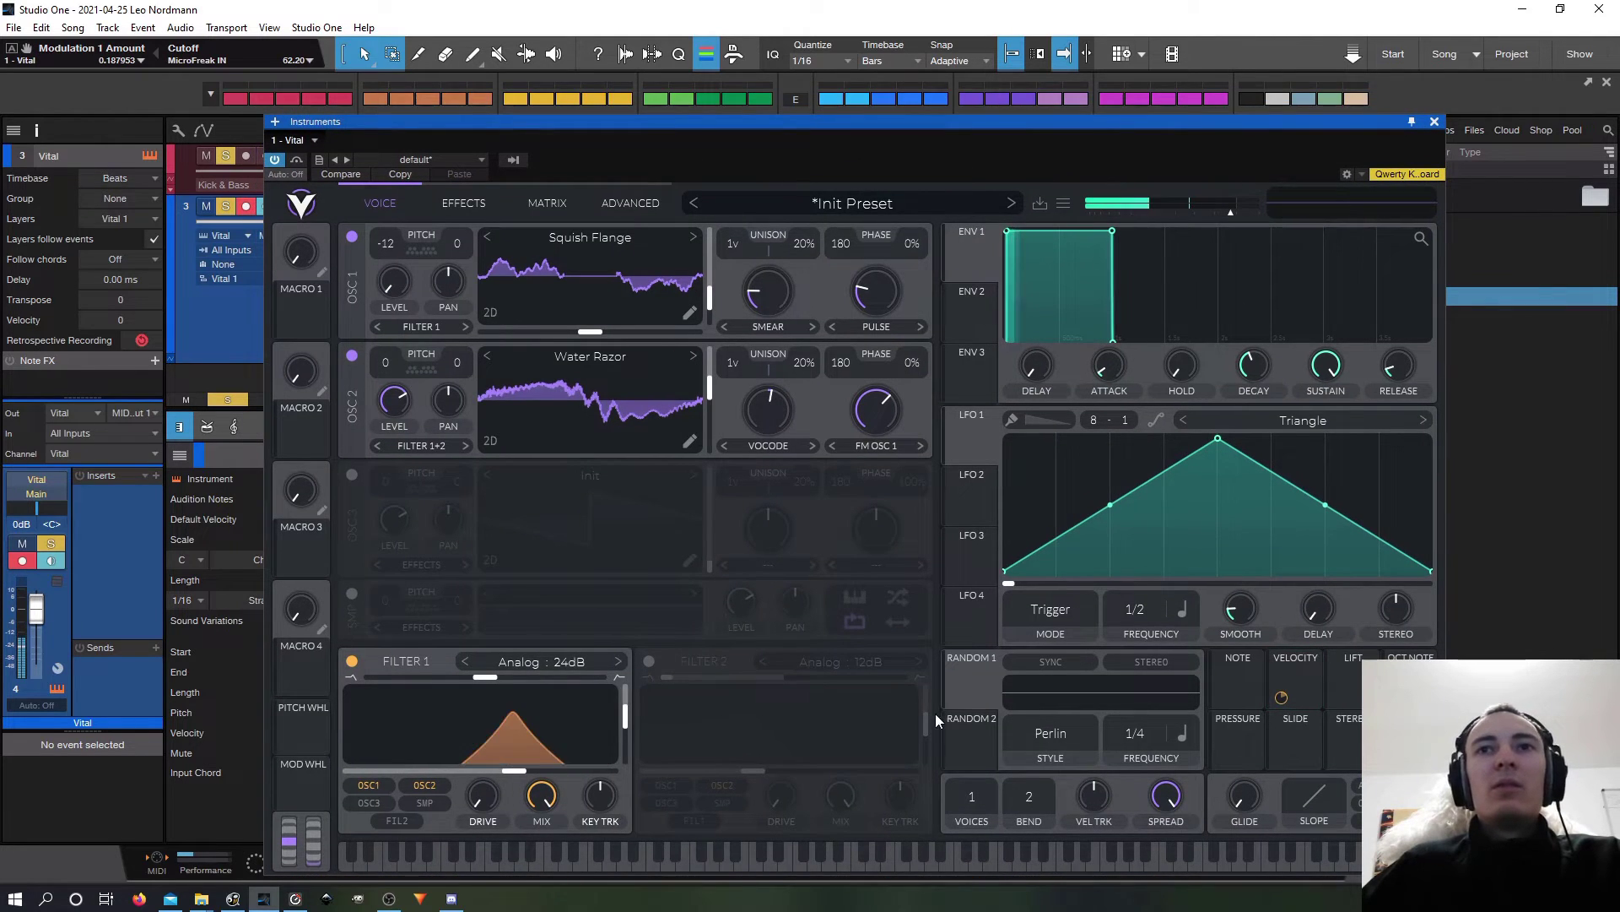
pyautogui.moveTo(1304, 691); pyautogui.dragTo(459, 774)
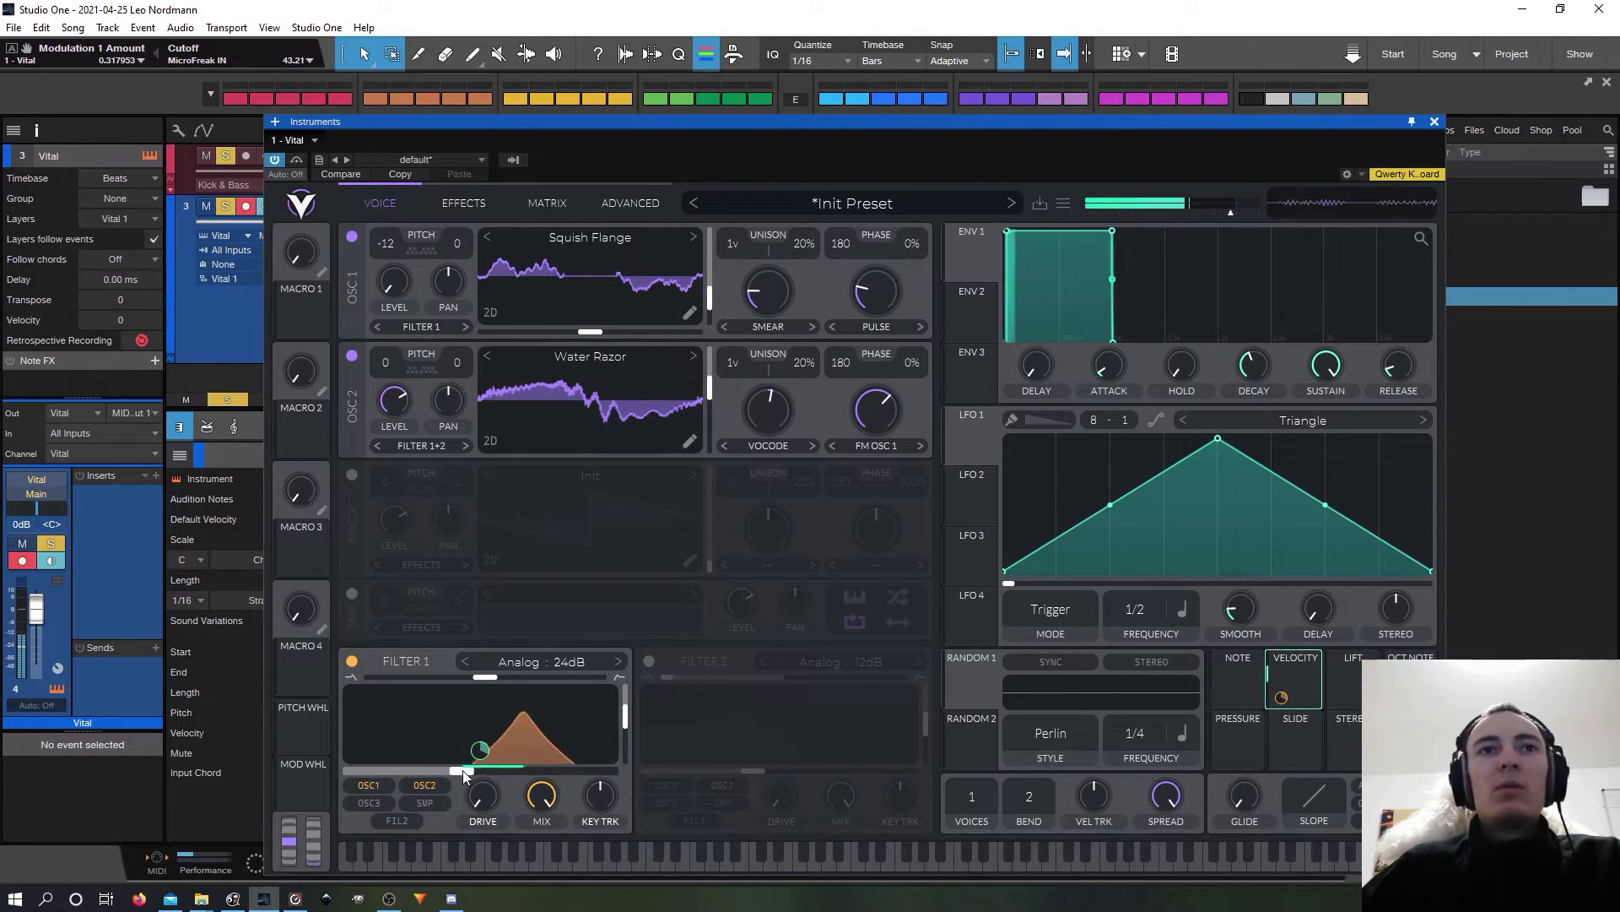
pyautogui.scroll(-4, 1281, 699)
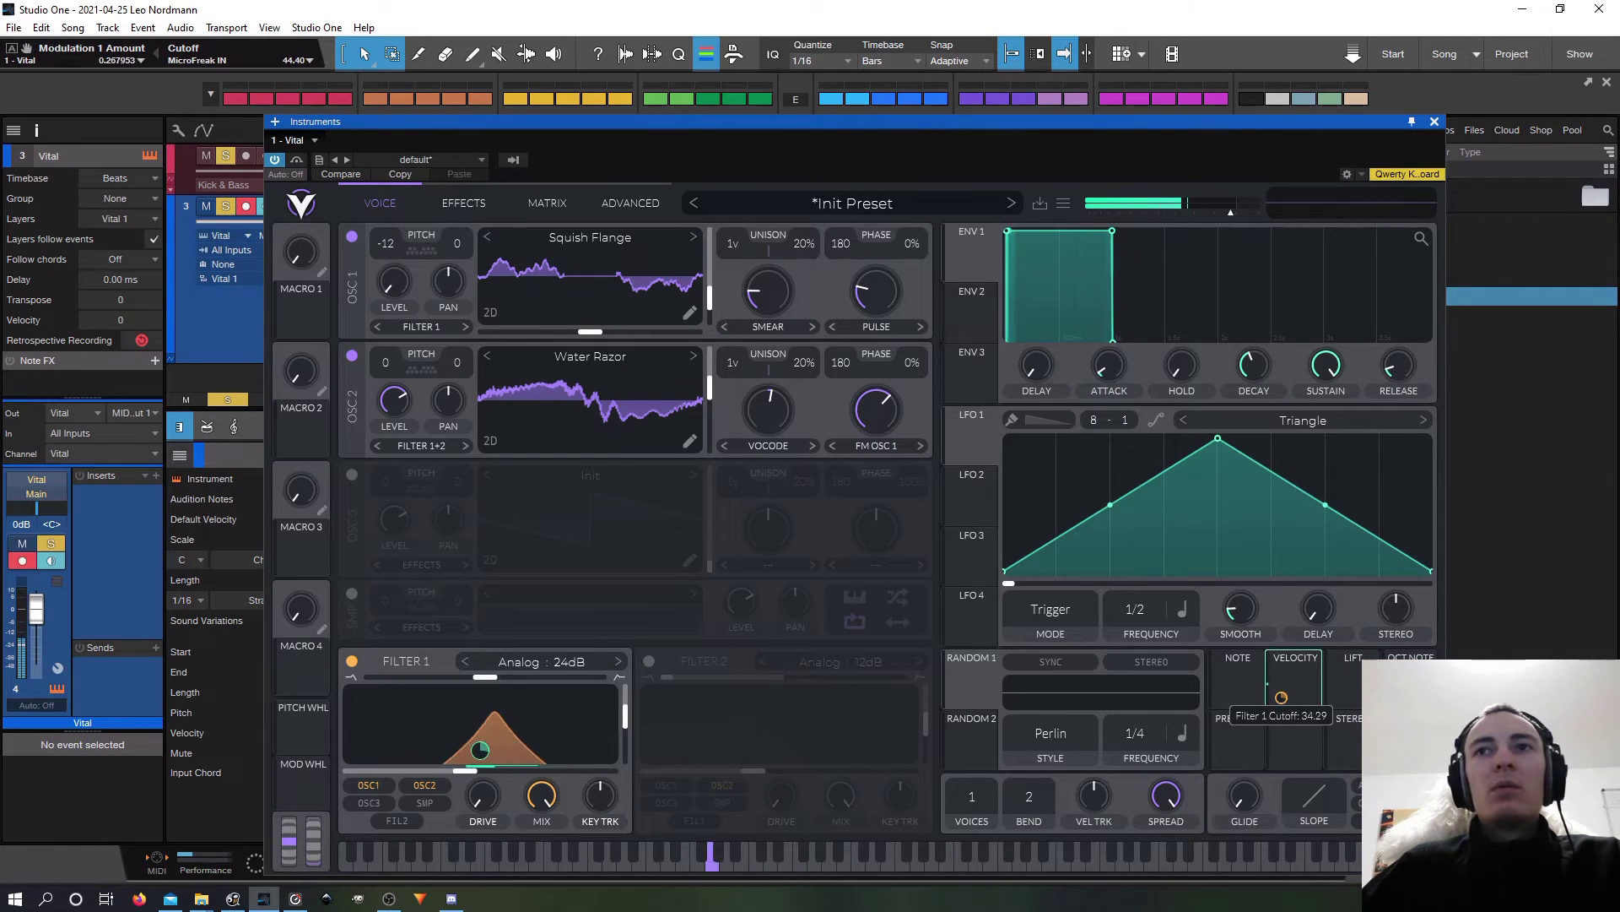
pyautogui.moveTo(466, 772); pyautogui.dragTo(488, 778)
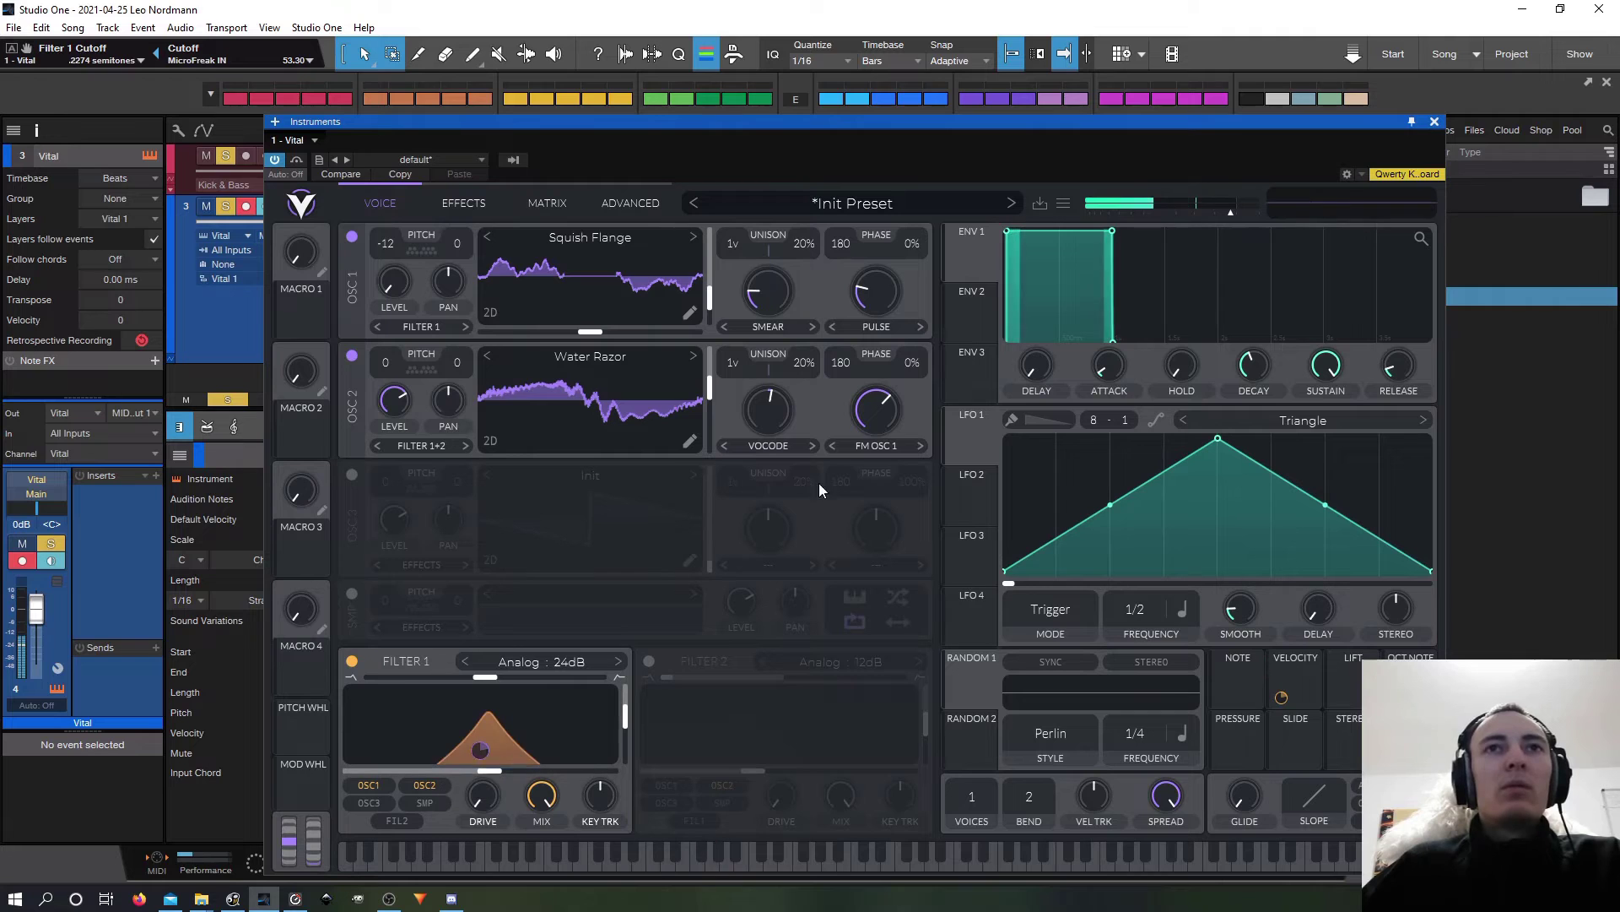
# Step: Adjust oscillator 1's Smear and Pulse amounts, and set Filter 1 resonance to about 66%
pyautogui.moveTo(873, 276)
pyautogui.mouseDown()
pyautogui.moveTo(871, 241)
pyautogui.moveTo(868, 329)
pyautogui.moveTo(863, 306)
pyautogui.moveTo(772, 267)
pyautogui.moveTo(793, 296)
pyautogui.moveTo(763, 306)
pyautogui.mouseUp()
pyautogui.moveTo(871, 290); pyautogui.dragTo(864, 278)
pyautogui.moveTo(761, 300); pyautogui.dragTo(761, 311)
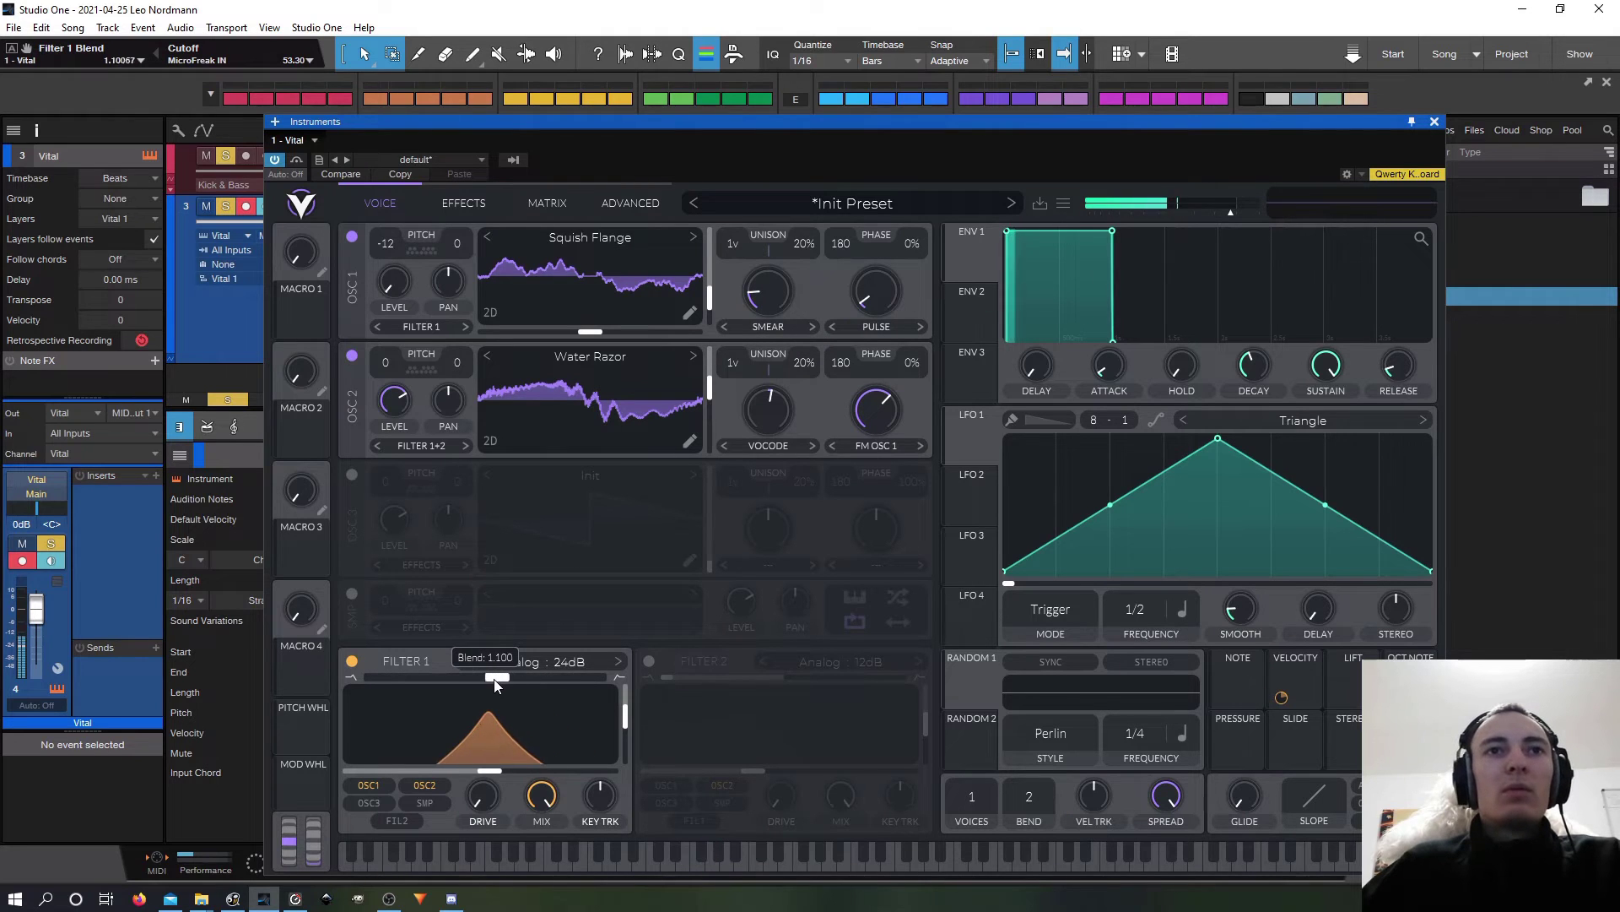
pyautogui.moveTo(627, 724); pyautogui.dragTo(596, 751)
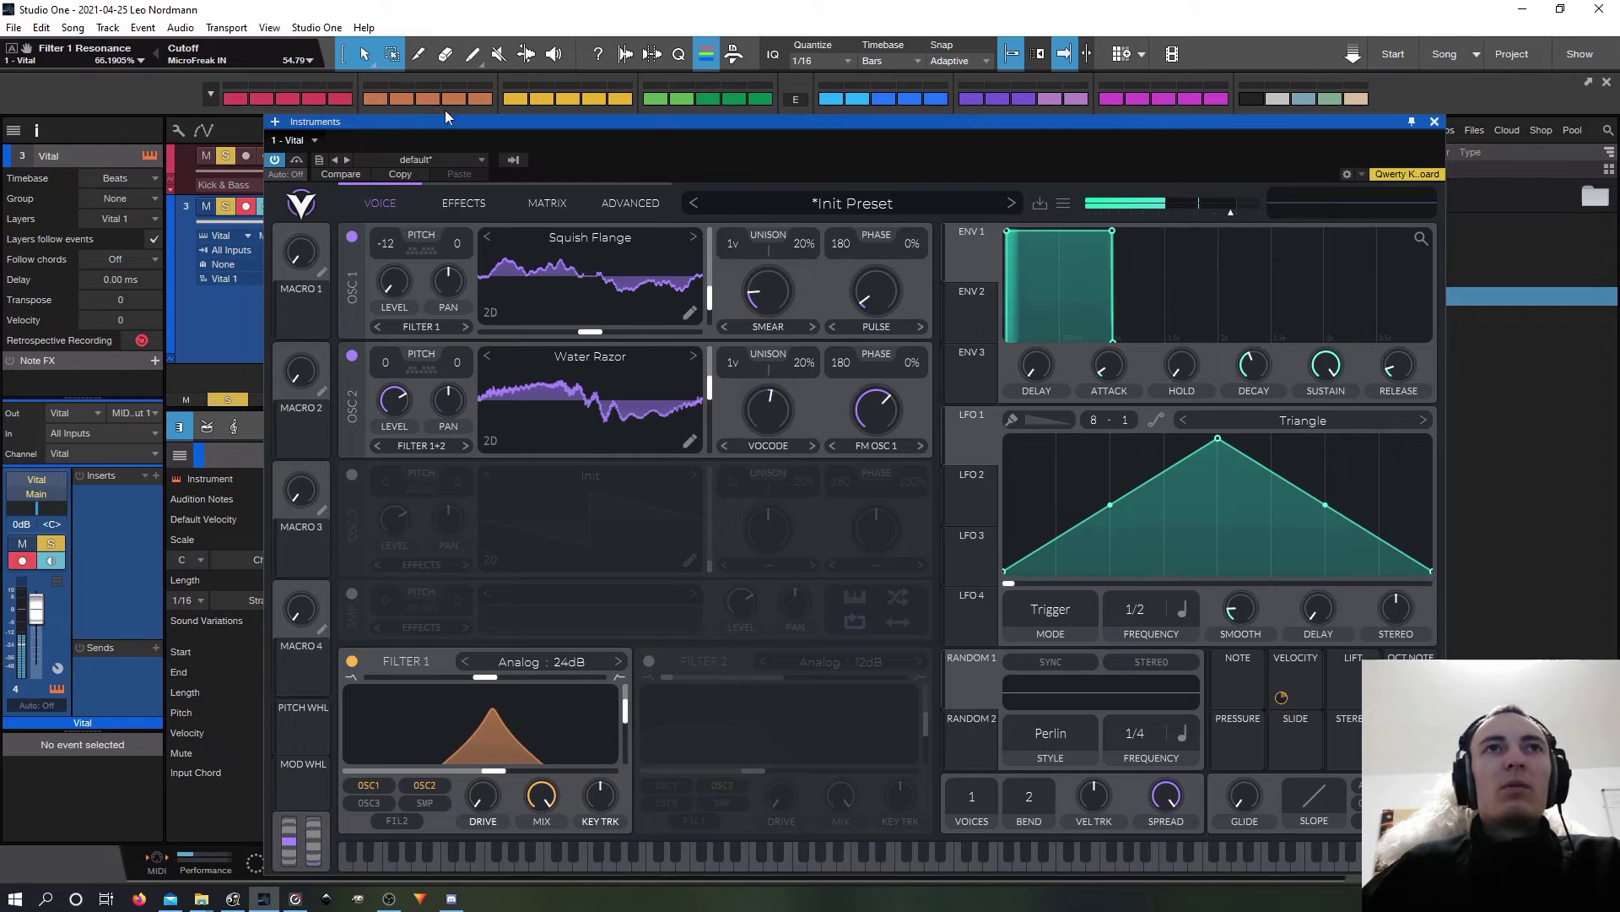
# Step: Enable Vital's delay in Ping Pong mode with feedback about 6%, filter cutoff 8.8 and mix about 3.3%
pyautogui.click(466, 203)
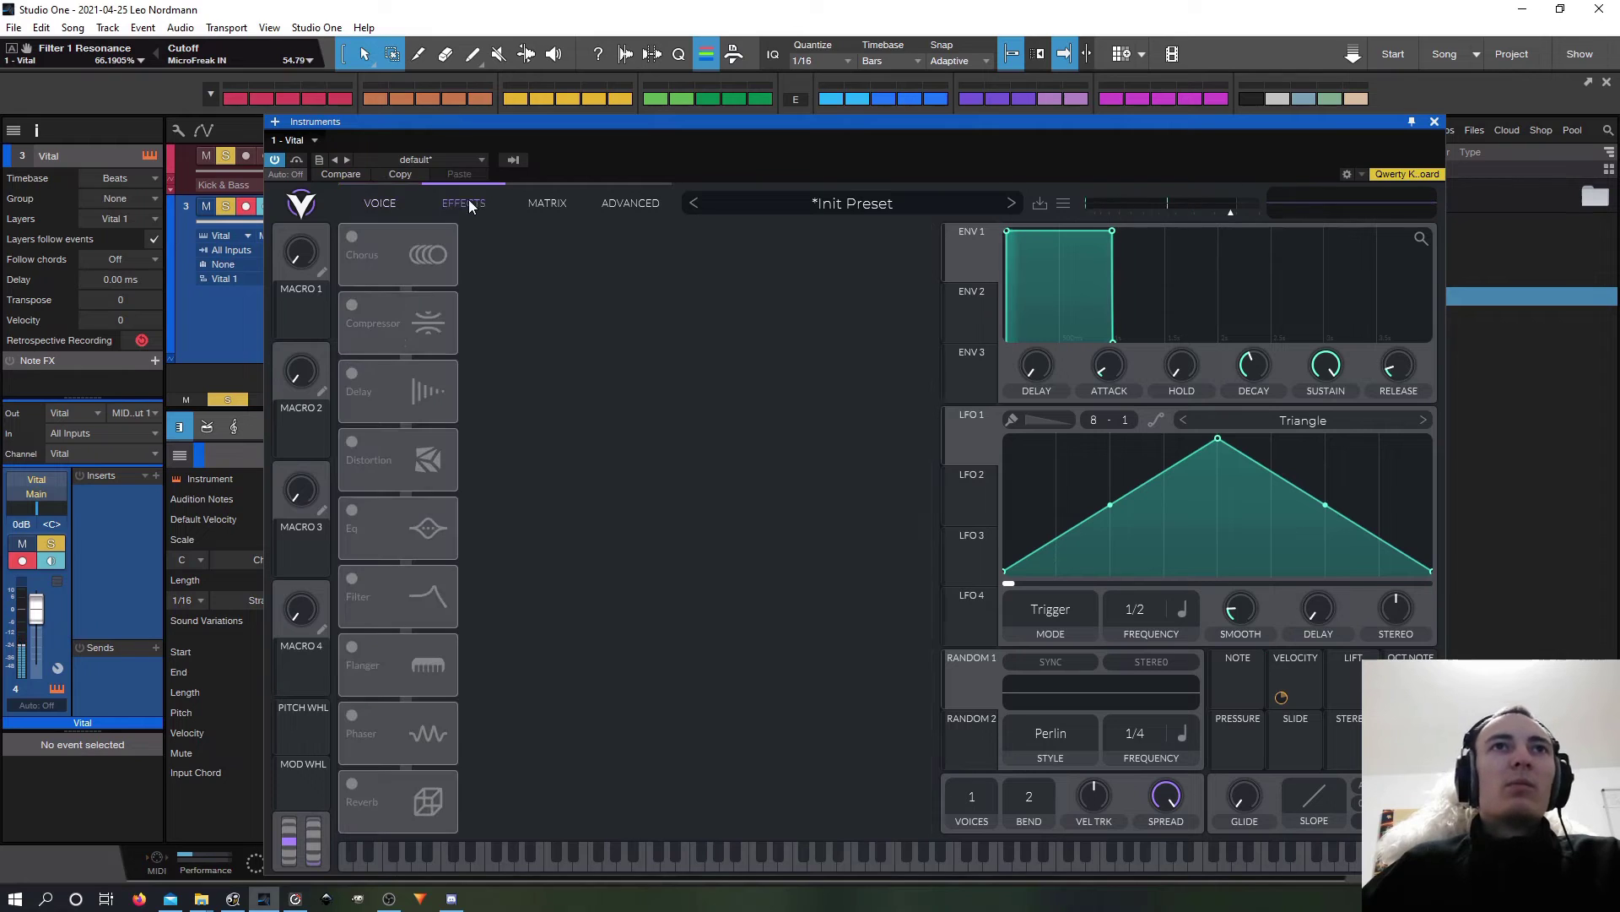
pyautogui.click(349, 376)
pyautogui.click(582, 313)
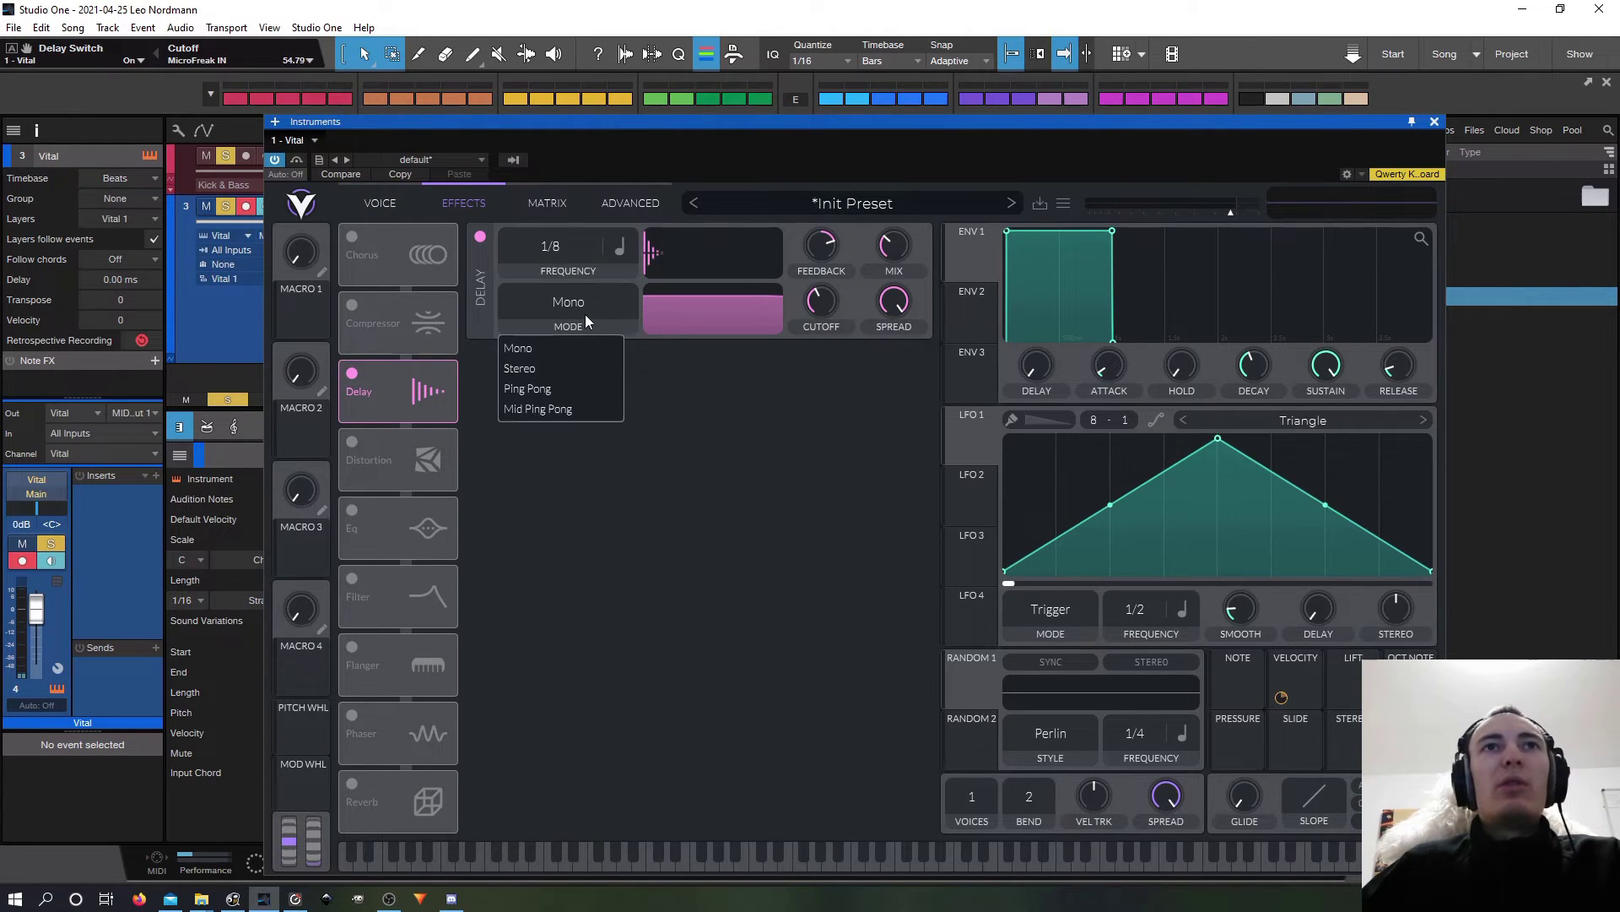
pyautogui.click(545, 388)
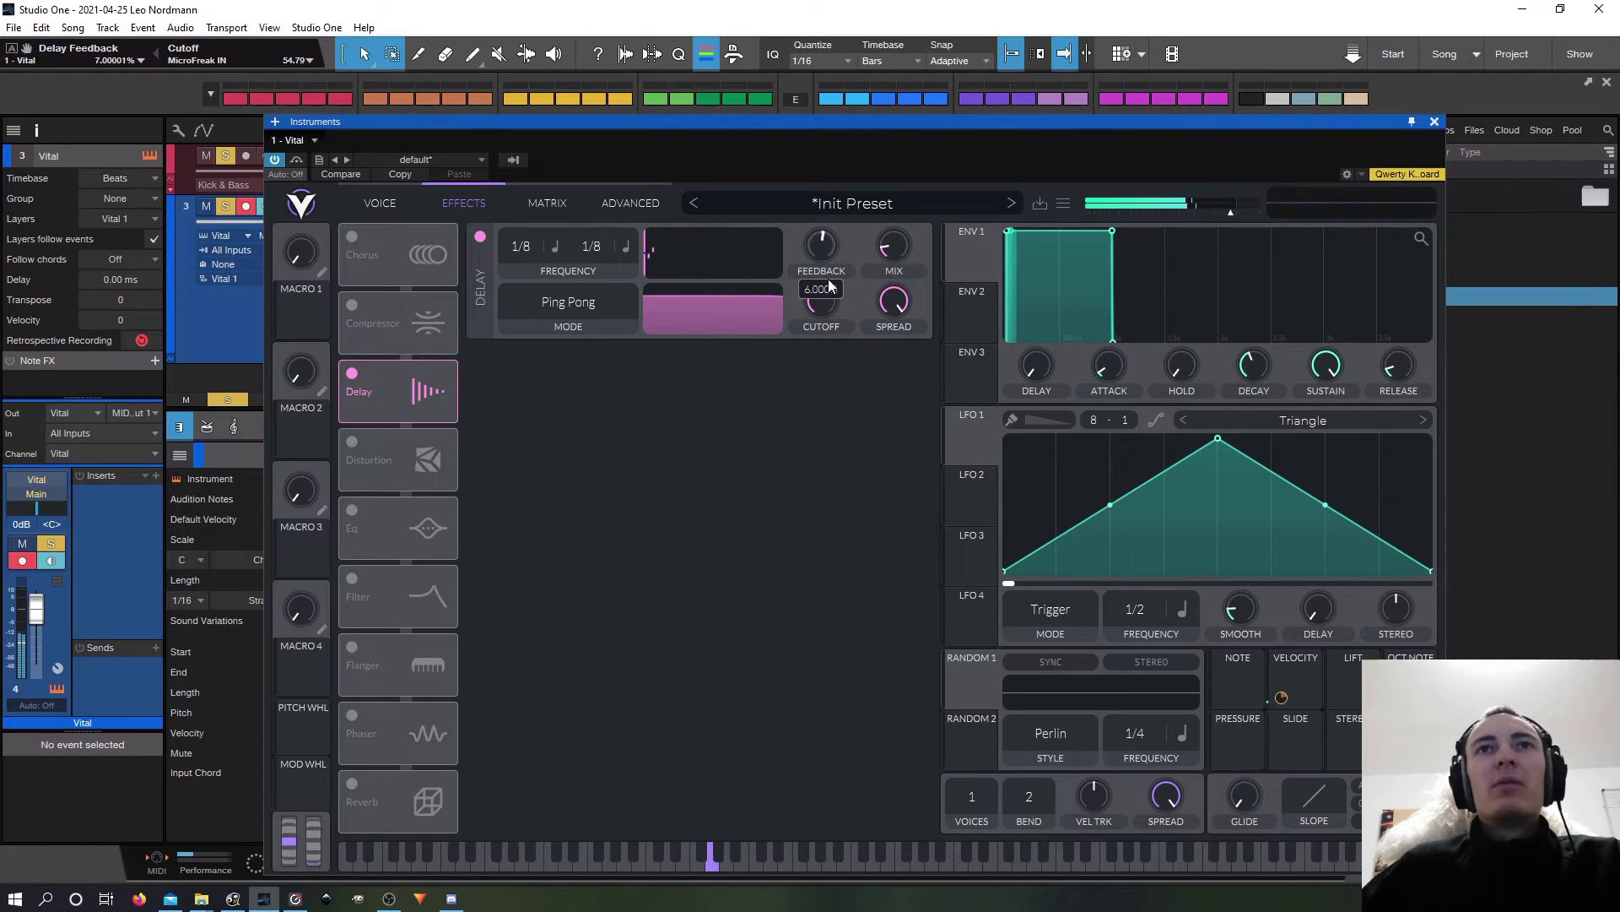
pyautogui.moveTo(893, 252); pyautogui.dragTo(898, 260)
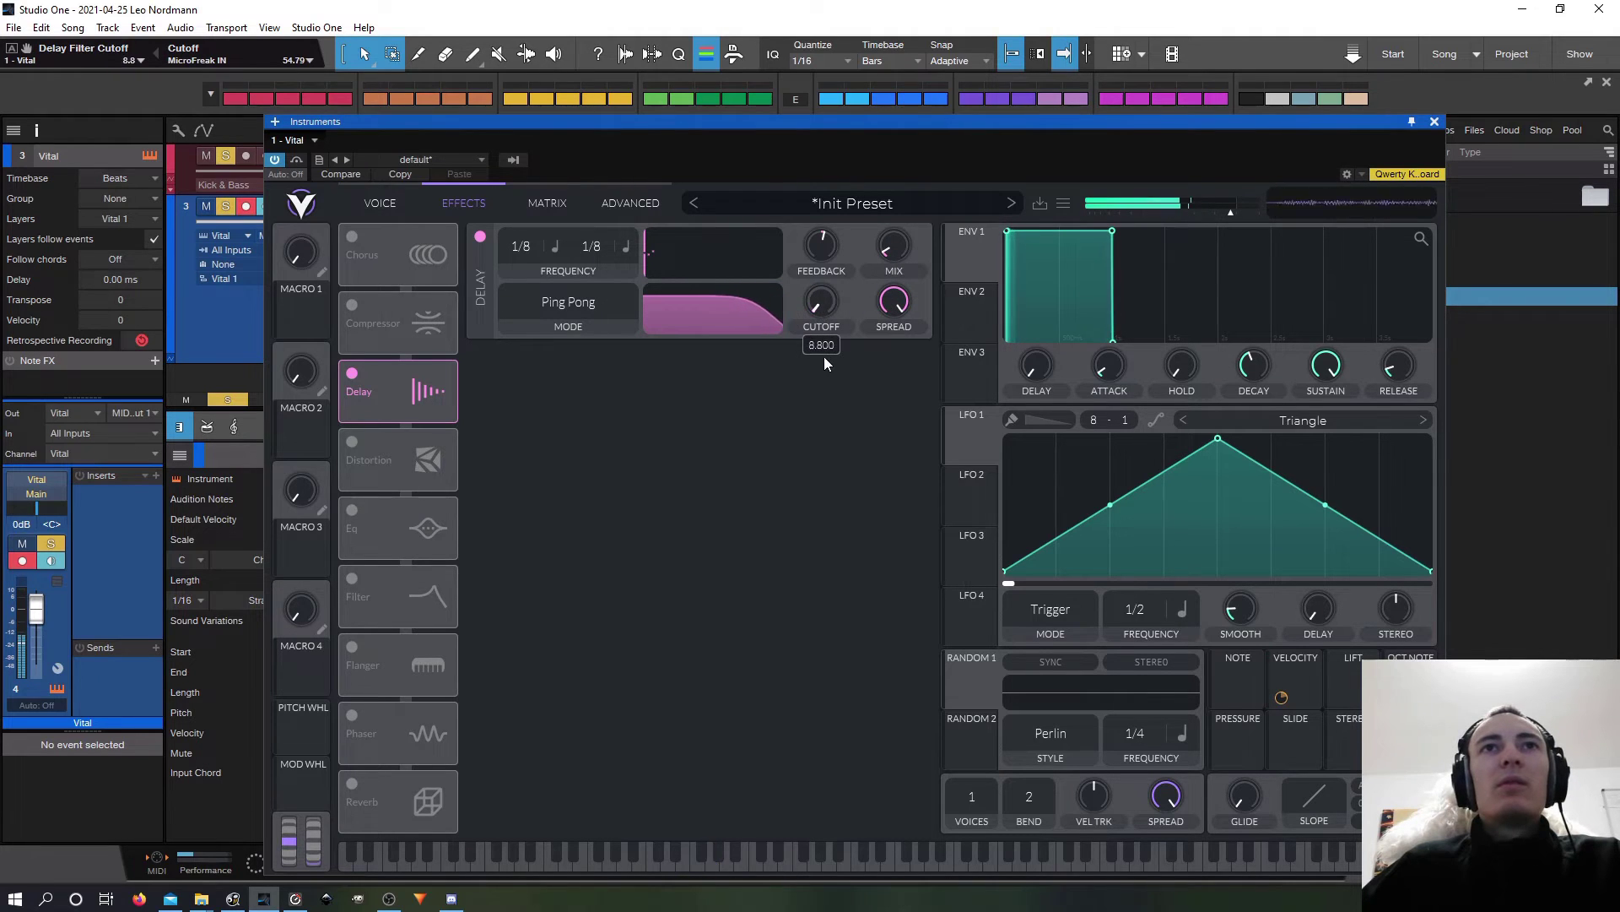
pyautogui.moveTo(899, 251)
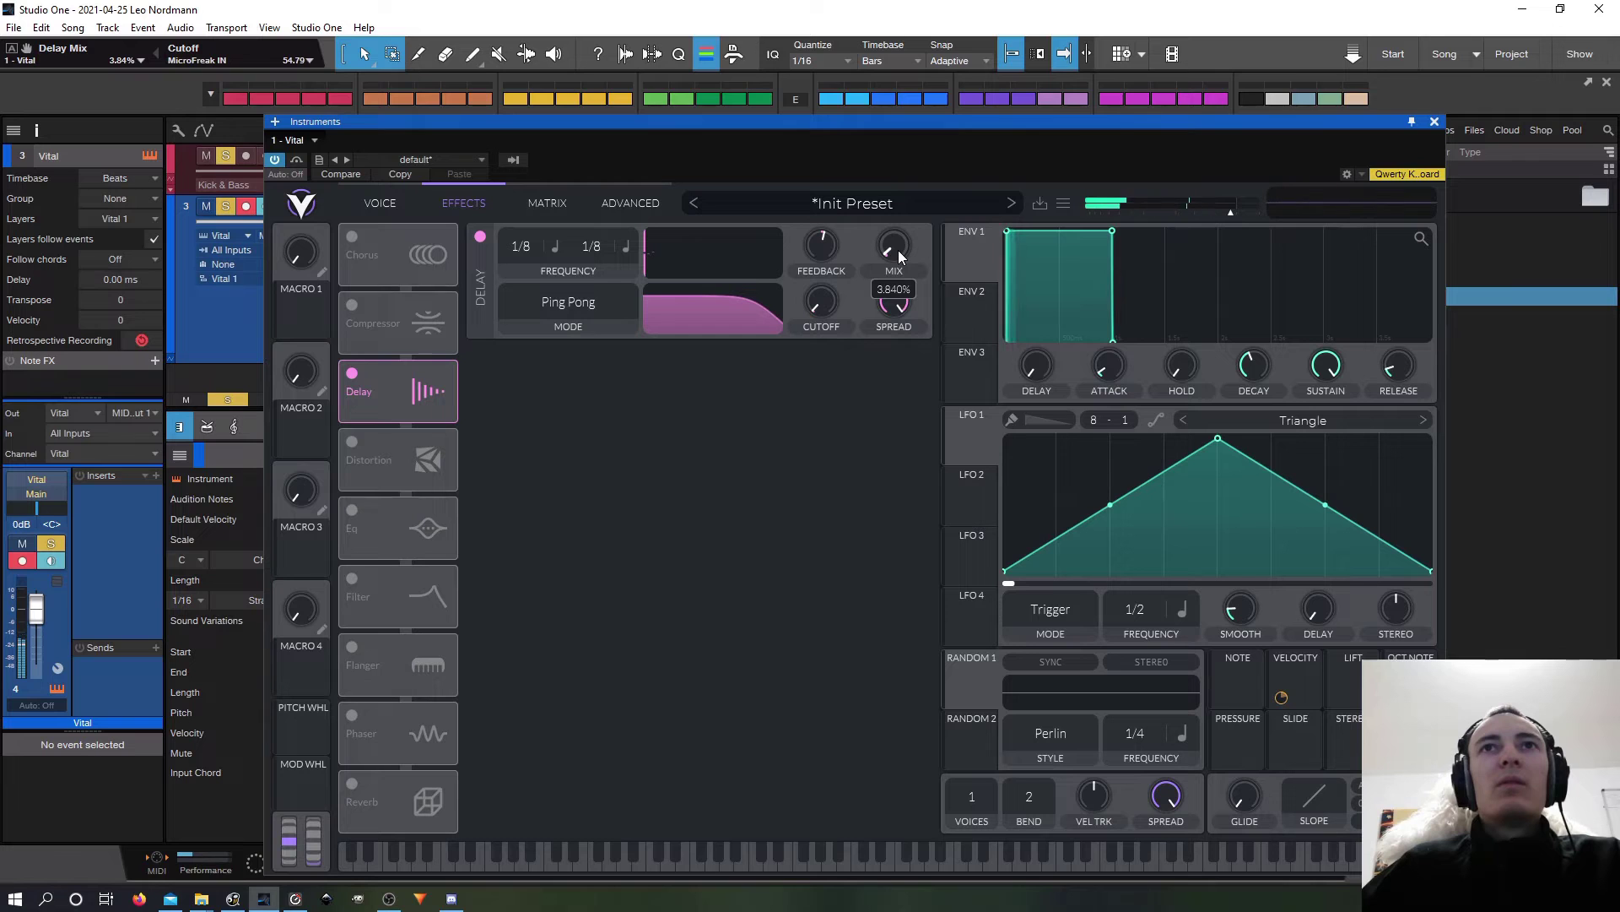
pyautogui.scroll(-1, 896, 250)
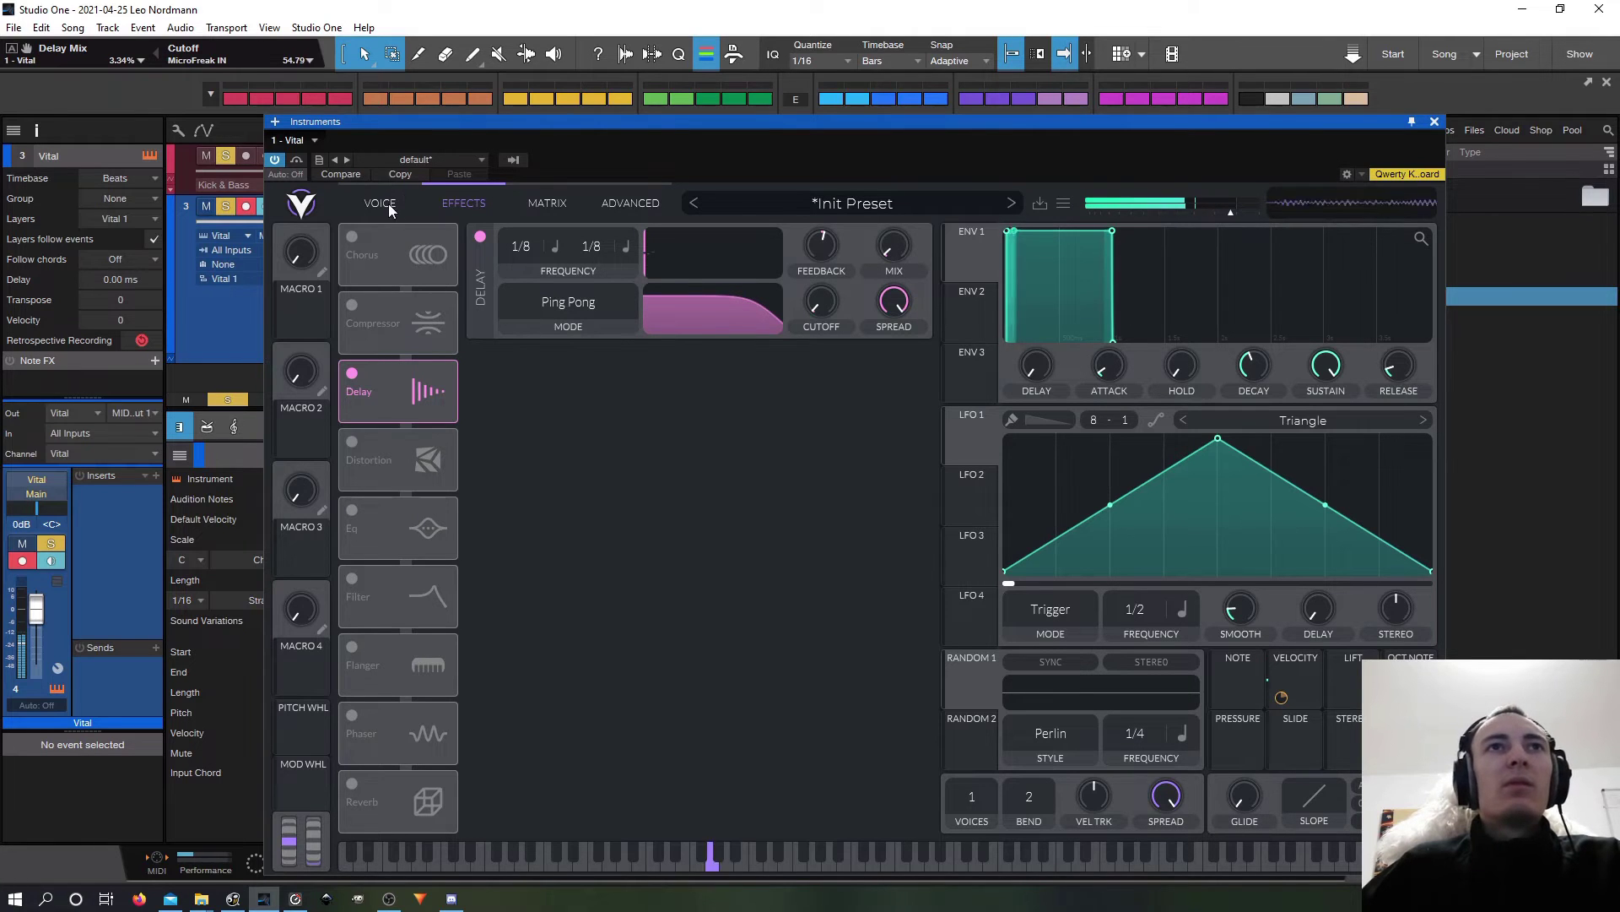
# Step: Close Vital from its voice page and stop playback of the arrangement
pyautogui.click(380, 204)
pyautogui.moveTo(736, 150); pyautogui.dragTo(853, 118)
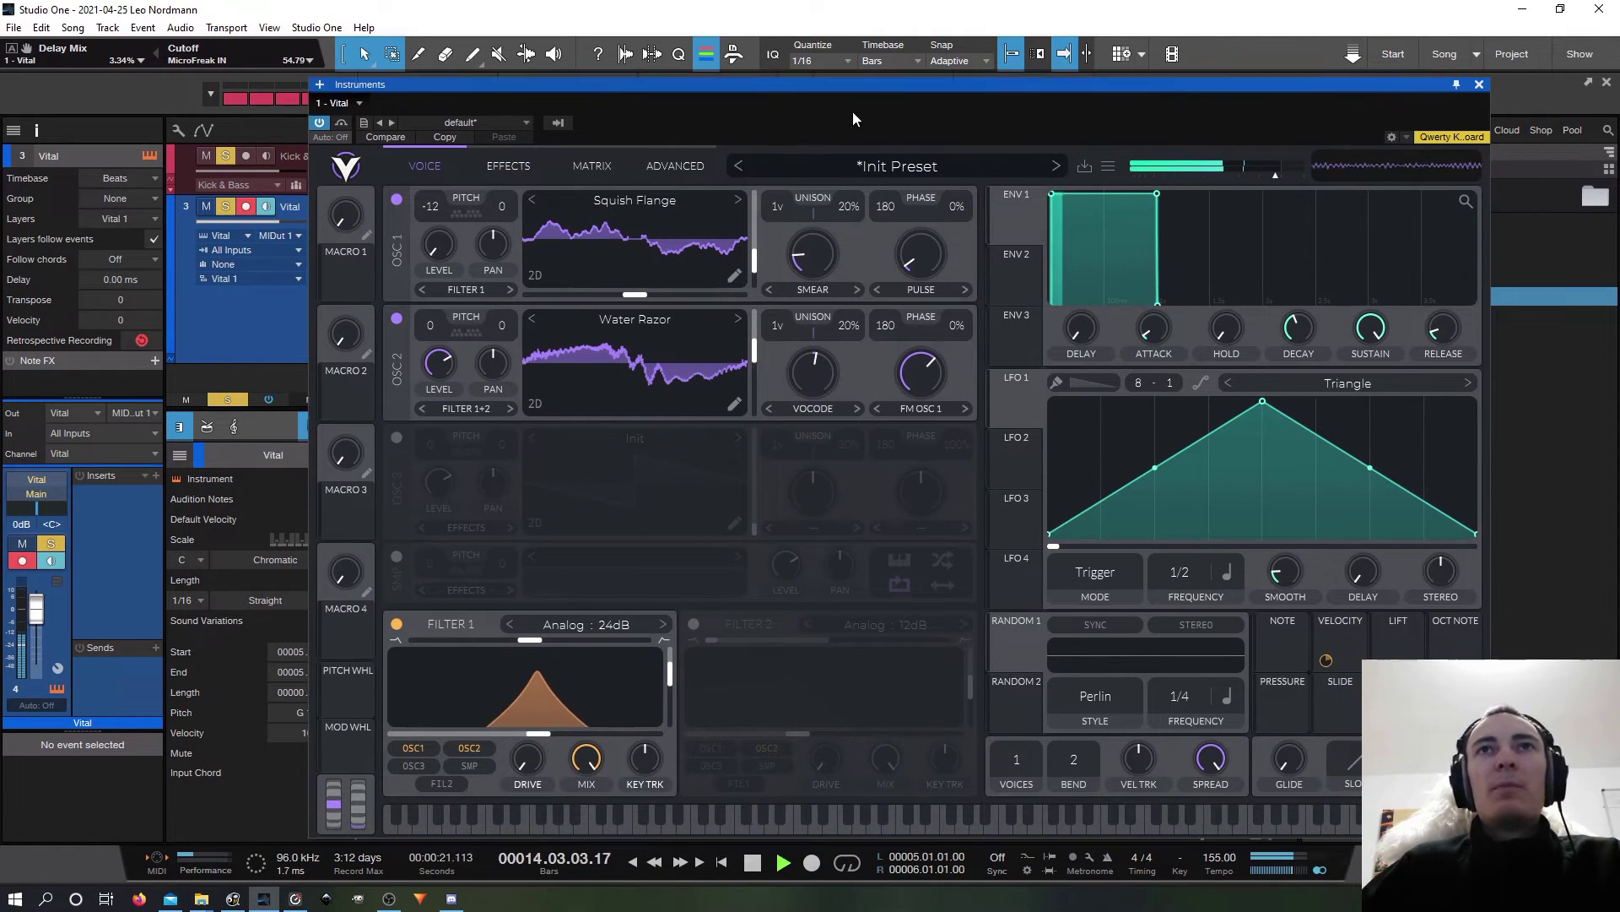
pyautogui.moveTo(1186, 118); pyautogui.dragTo(954, 371)
pyautogui.click(1233, 378)
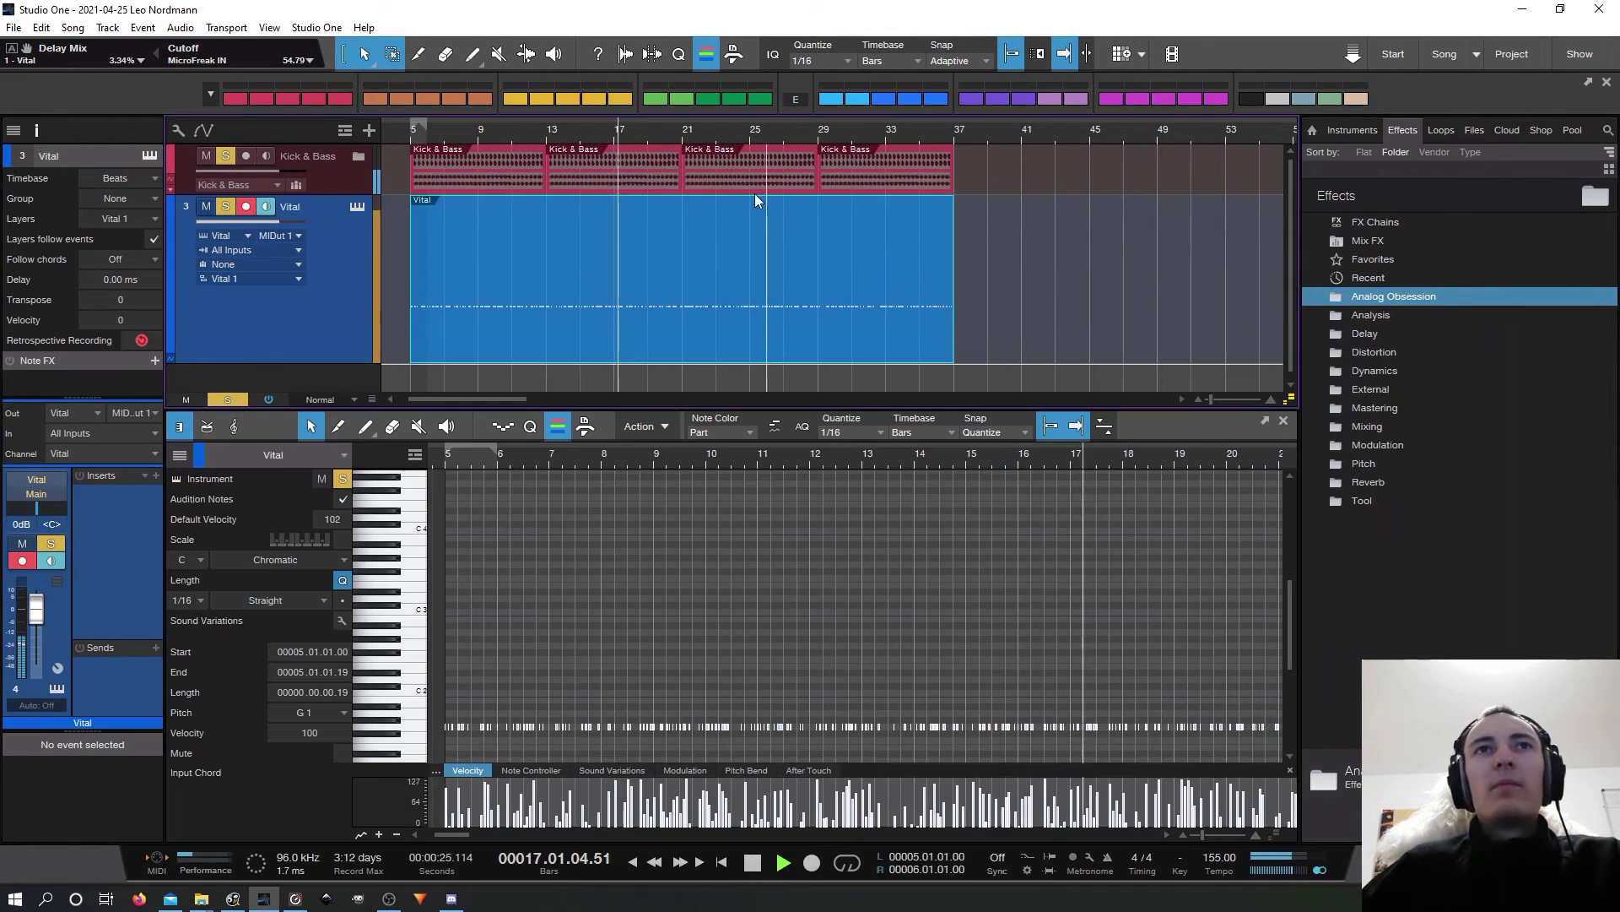
pyautogui.press('e')
pyautogui.press('space')
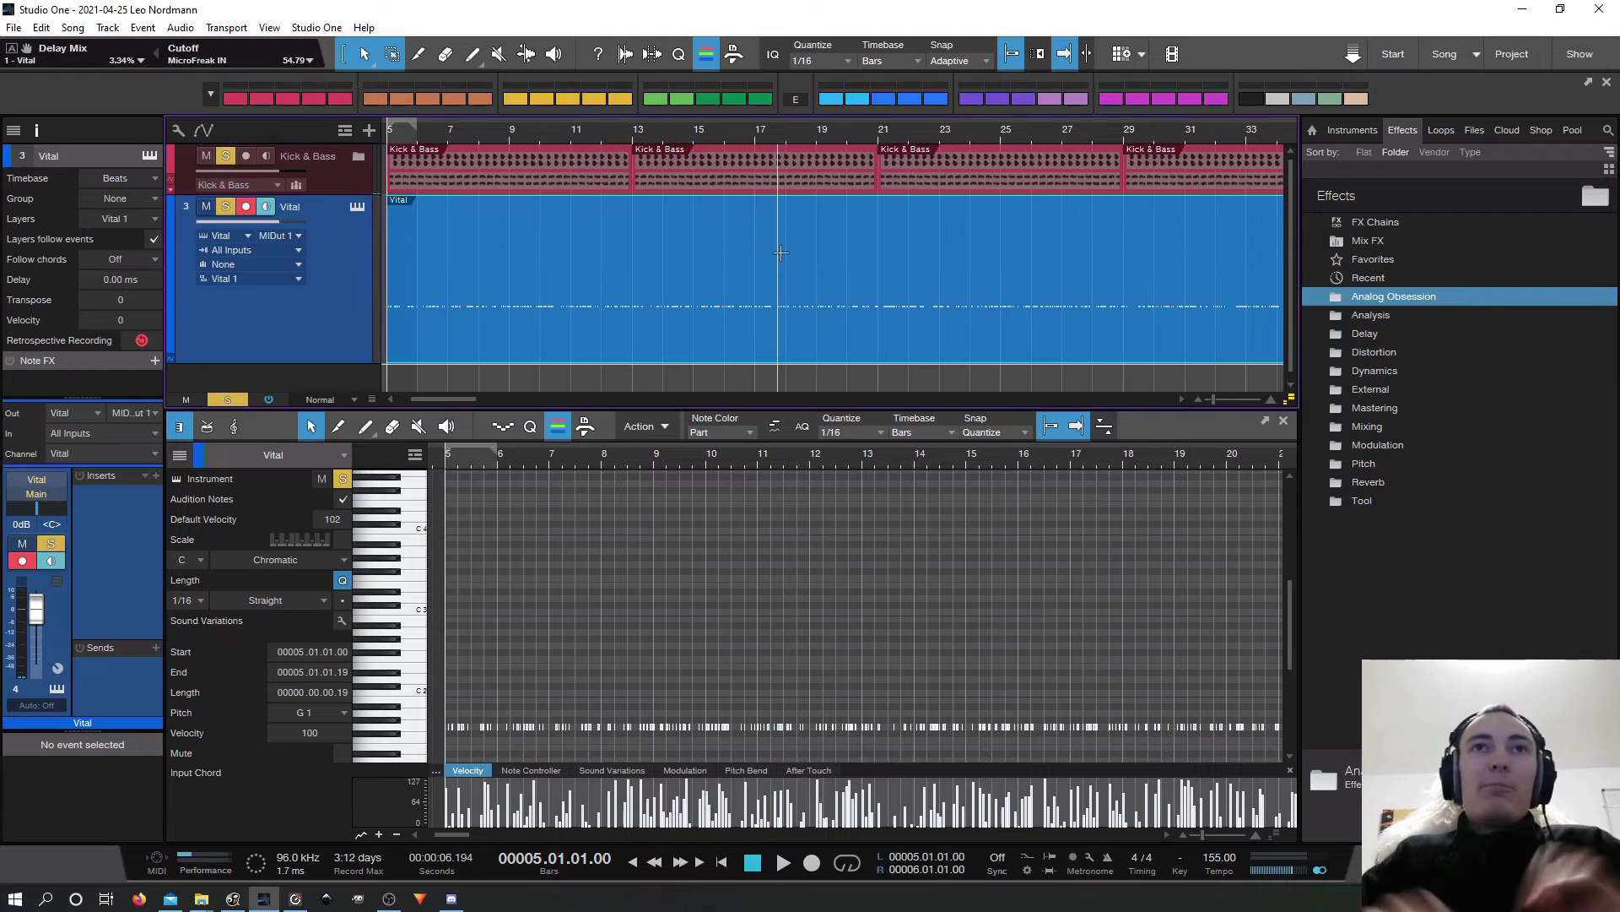
# Step: Show the whole arrangement, reopen the Vital instrument on track 3 and reposition its window so its modulators are accessible
pyautogui.press('w')
pyautogui.press('w')
pyautogui.press('w')
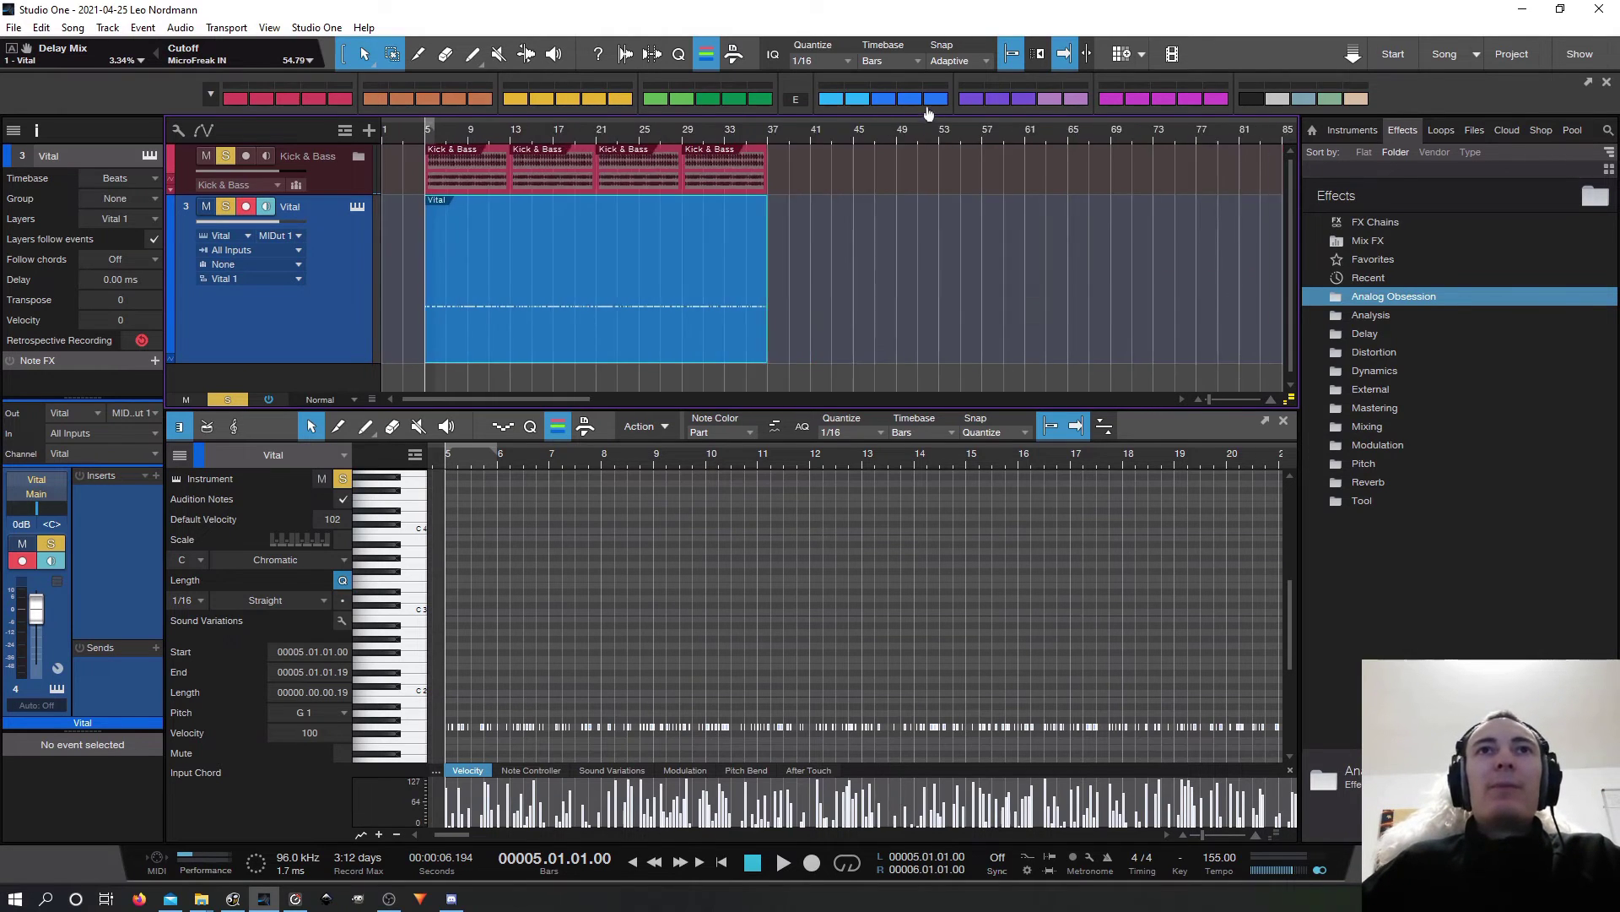
pyautogui.click(357, 206)
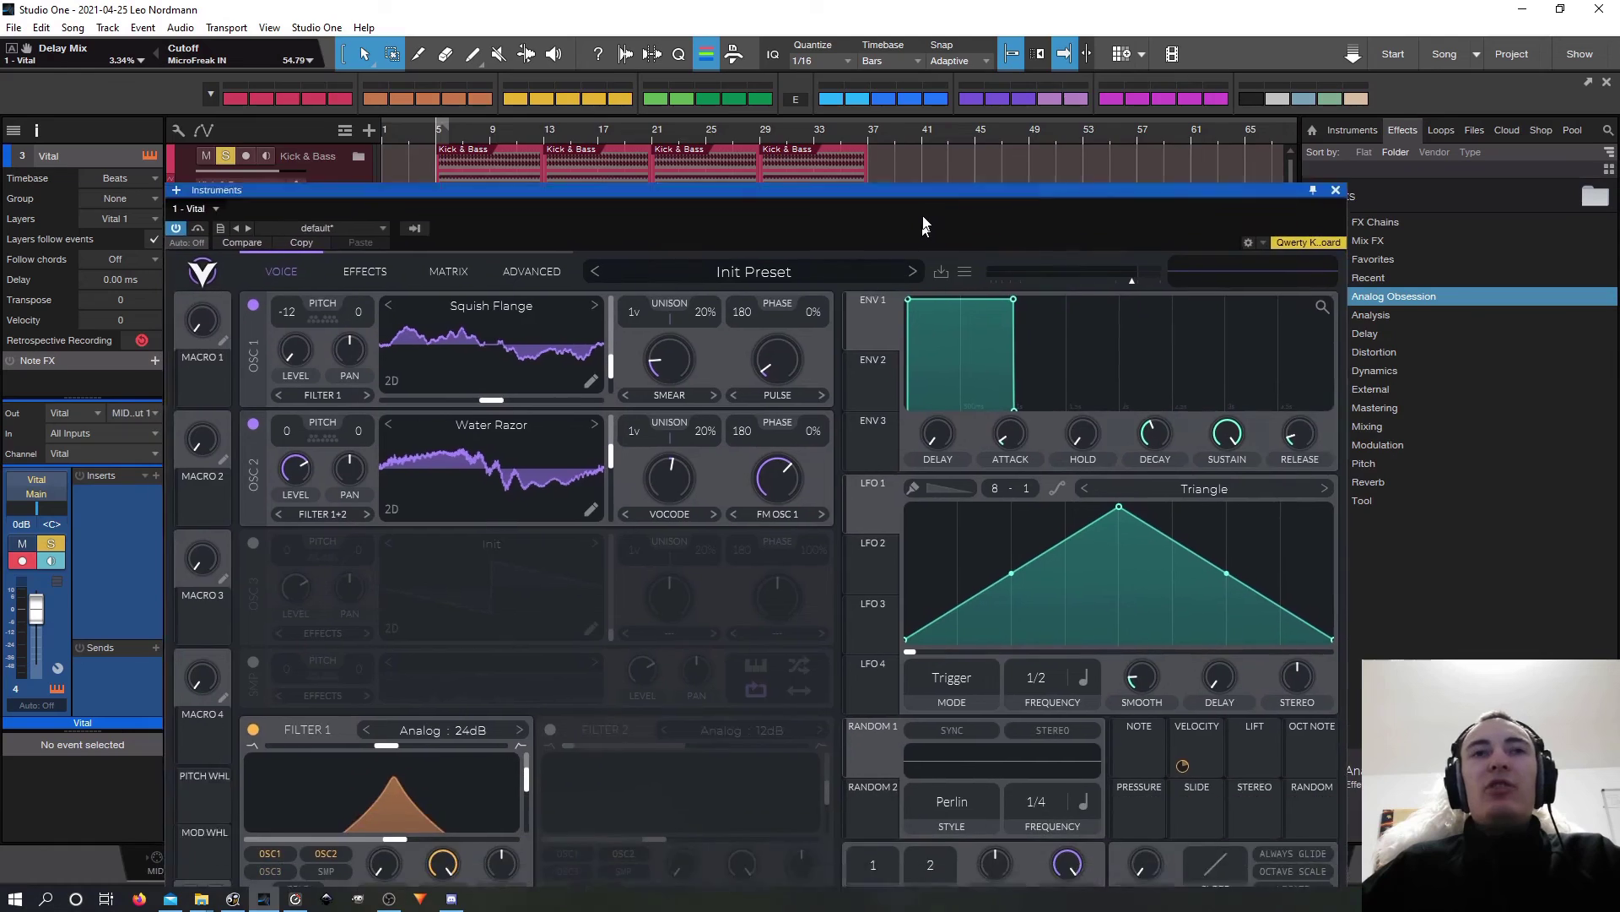
pyautogui.moveTo(923, 226); pyautogui.dragTo(1020, 132)
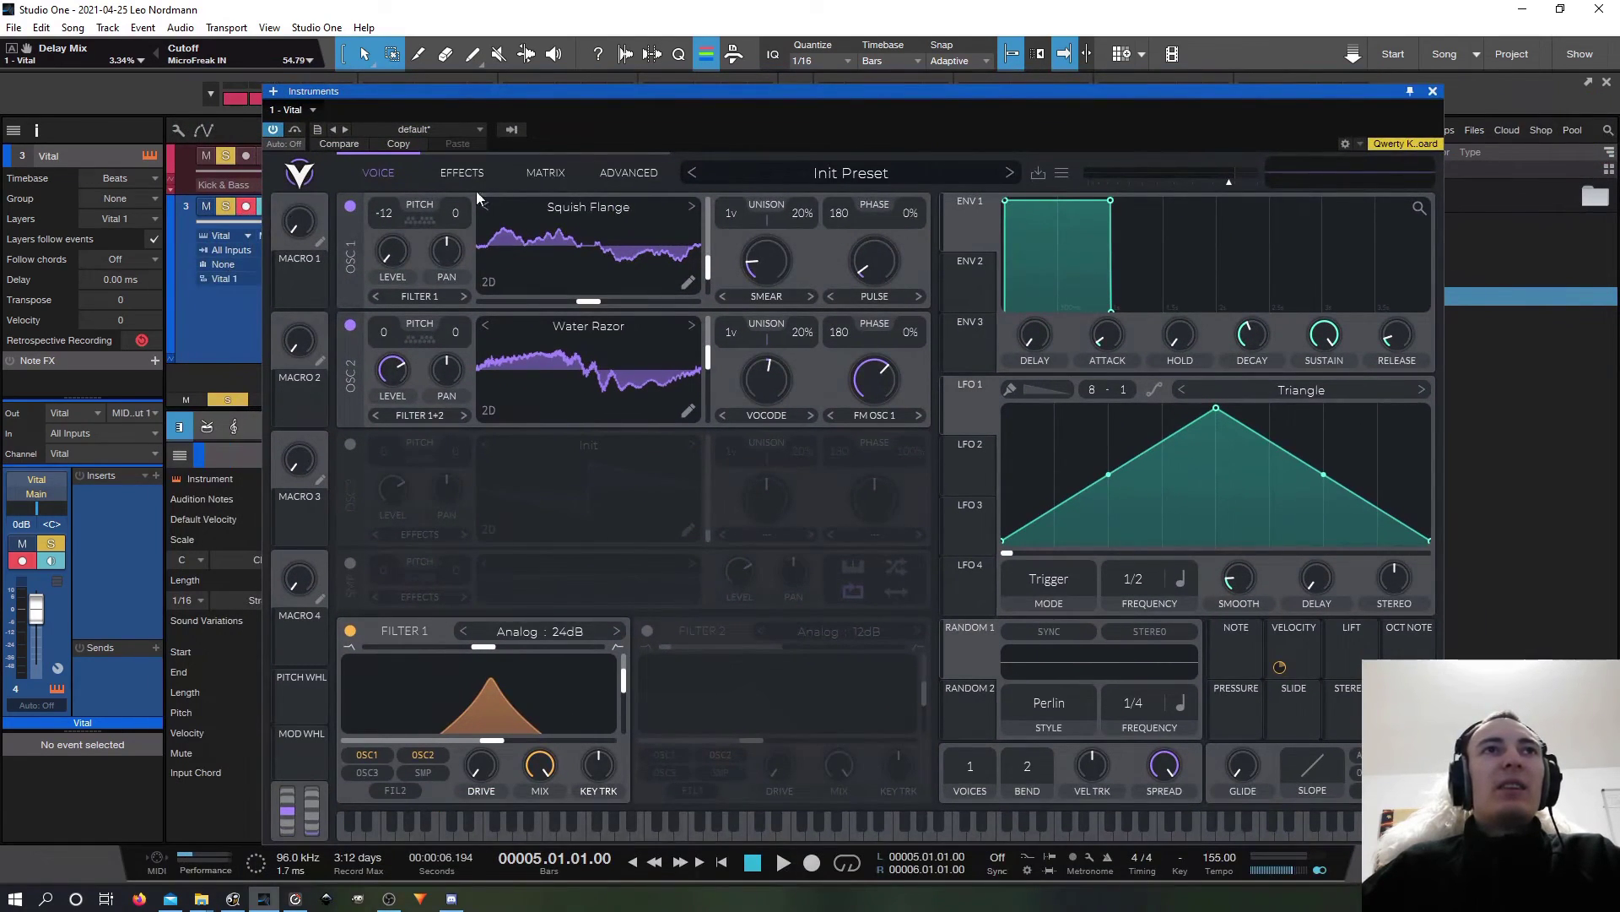
pyautogui.moveTo(604, 137); pyautogui.dragTo(636, 115)
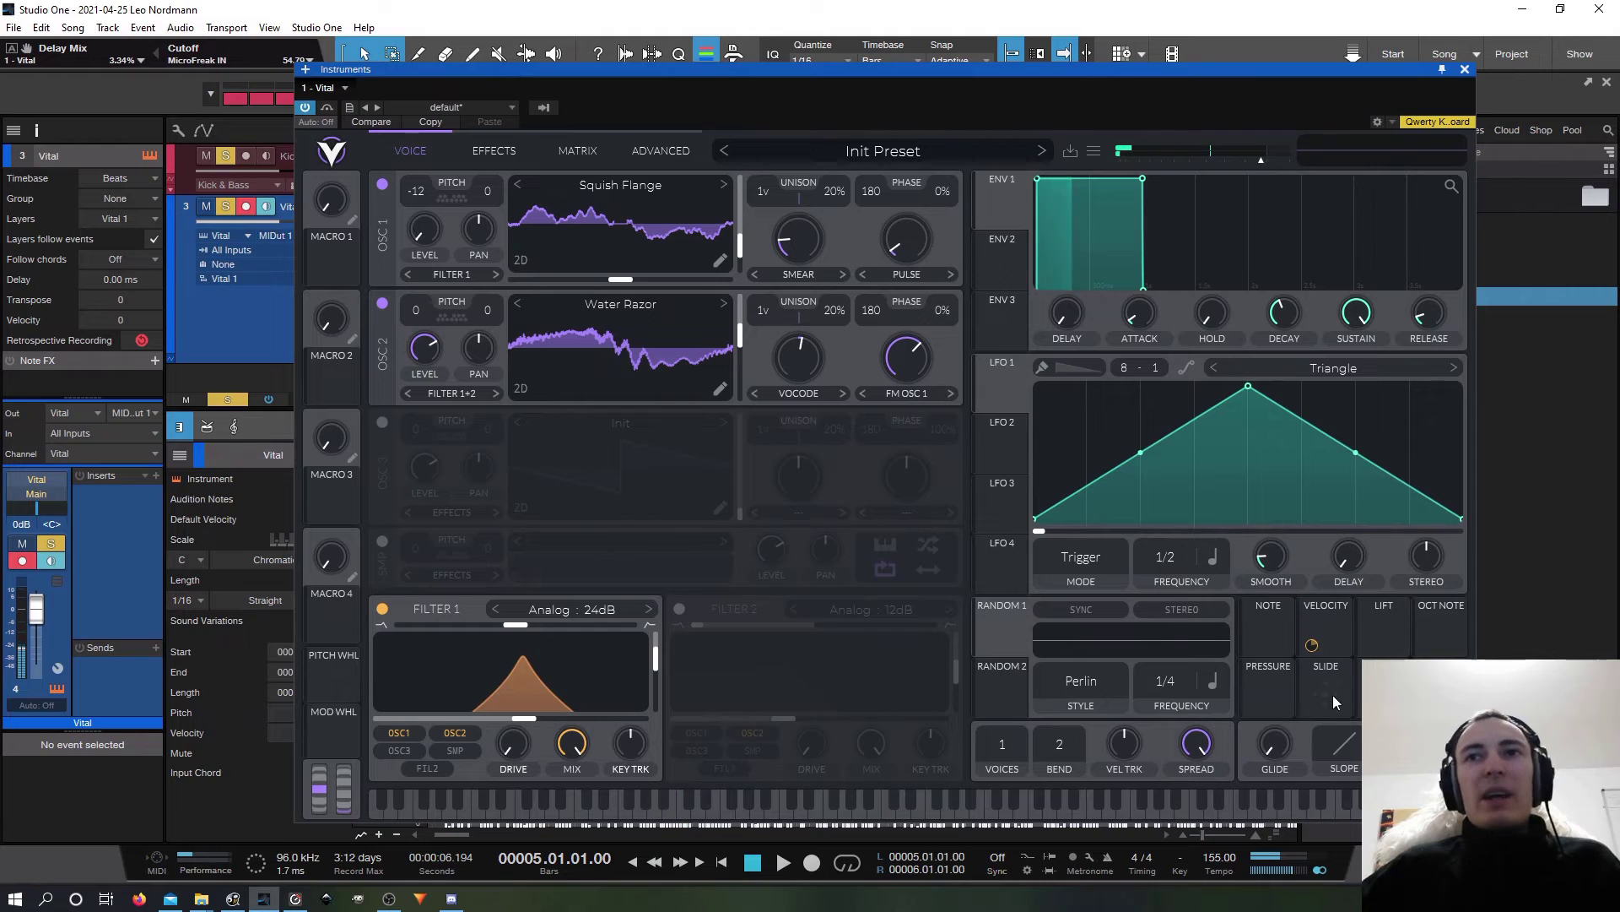
# Step: Replace the velocity modulation of Filter 1 cutoff with Random 1, and set Random 1's style to Sample & Hold
pyautogui.click(1313, 644)
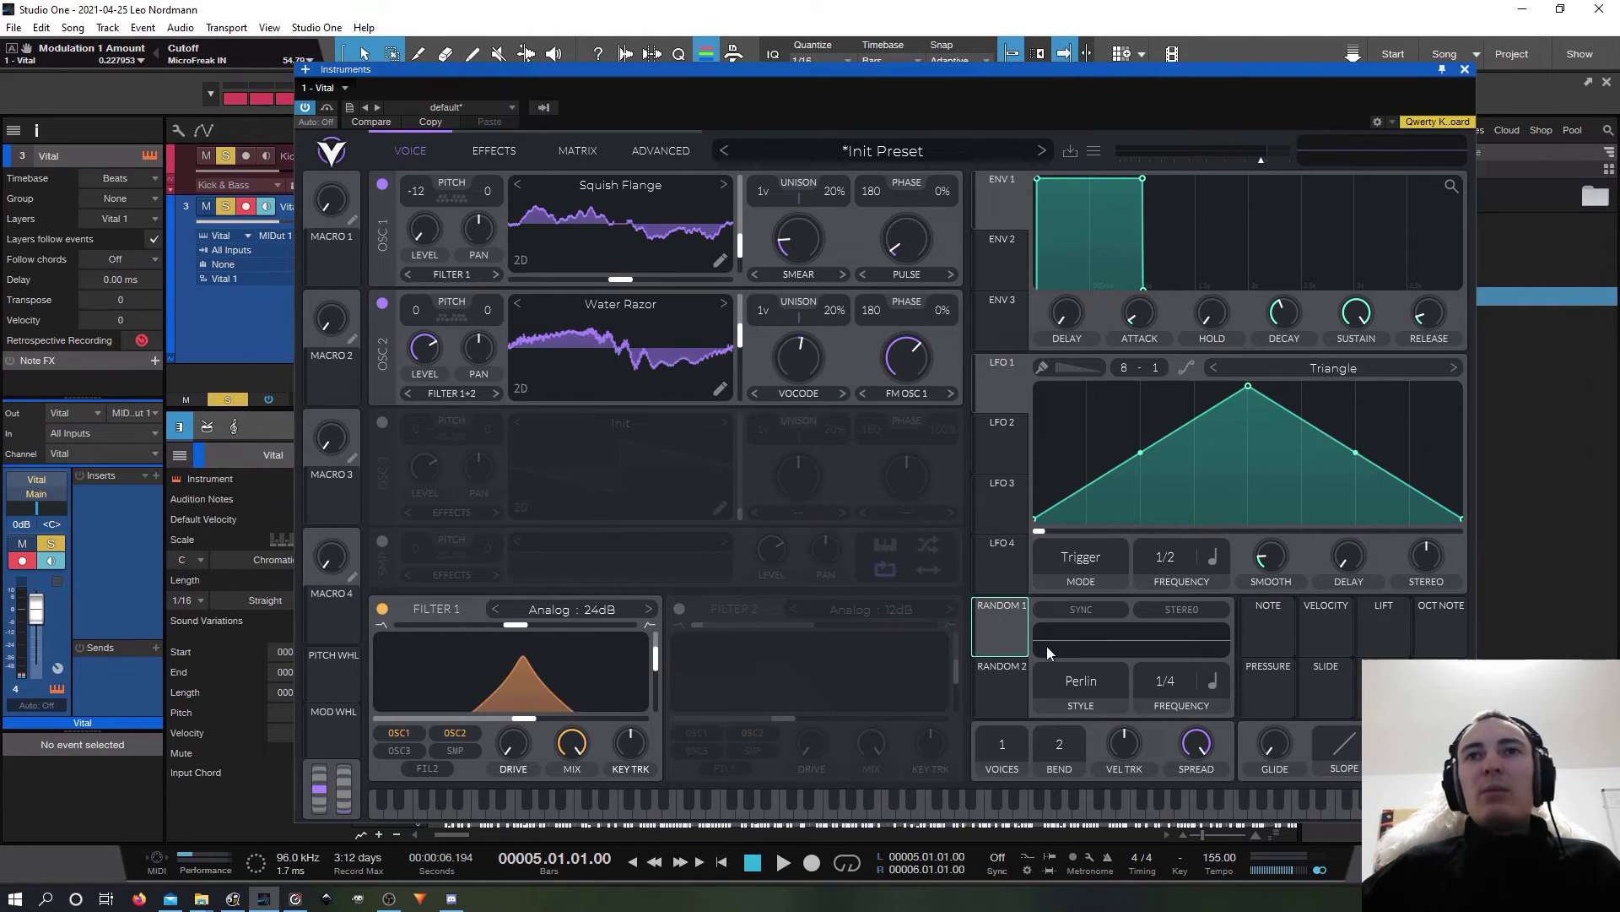
pyautogui.moveTo(1000, 633); pyautogui.dragTo(569, 671)
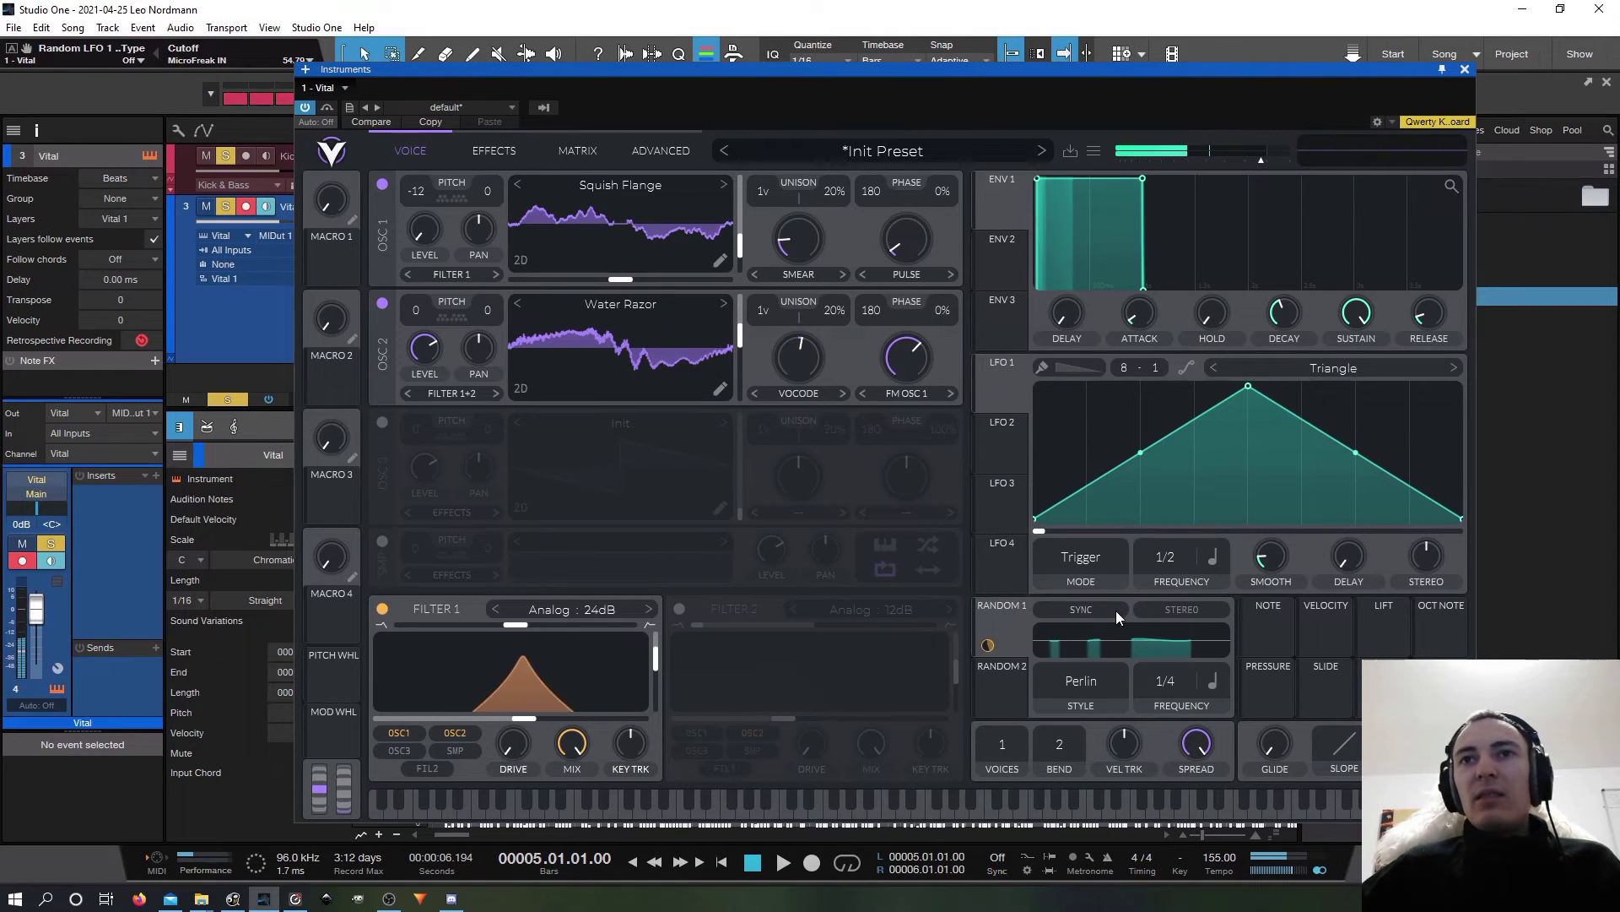
pyautogui.click(1082, 675)
pyautogui.click(1087, 765)
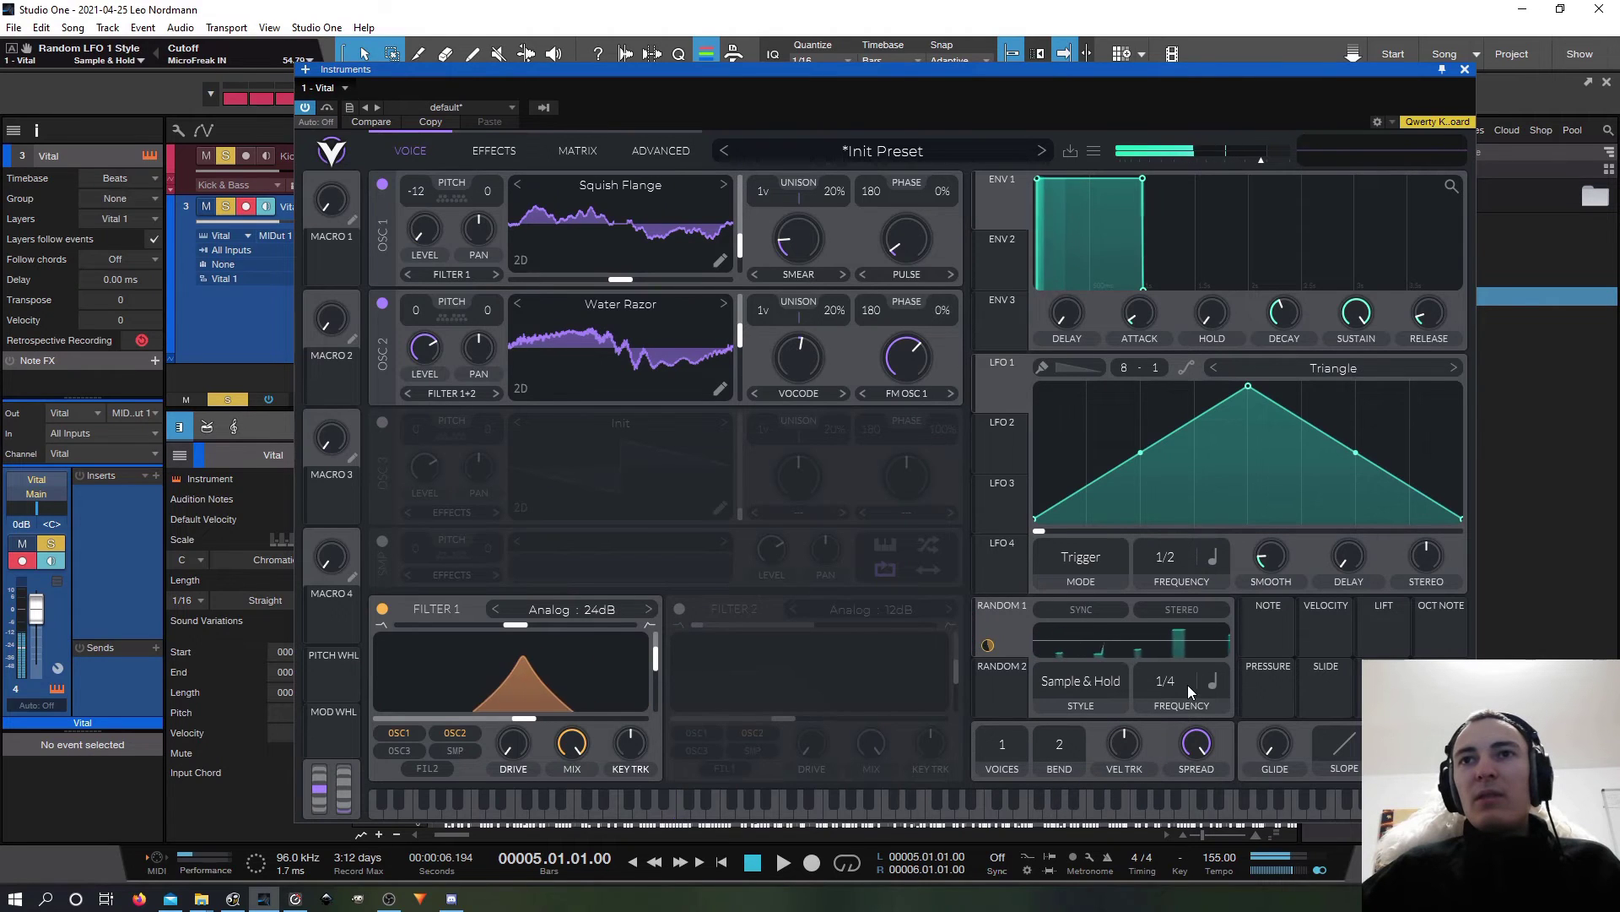
# Step: Try a tempo-based frequency of 16/1 for Random 1 and check its modulation of Filter 1 cutoff
pyautogui.moveTo(1174, 682)
pyautogui.mouseDown()
pyautogui.moveTo(1166, 726)
pyautogui.moveTo(1171, 714)
pyautogui.mouseUp()
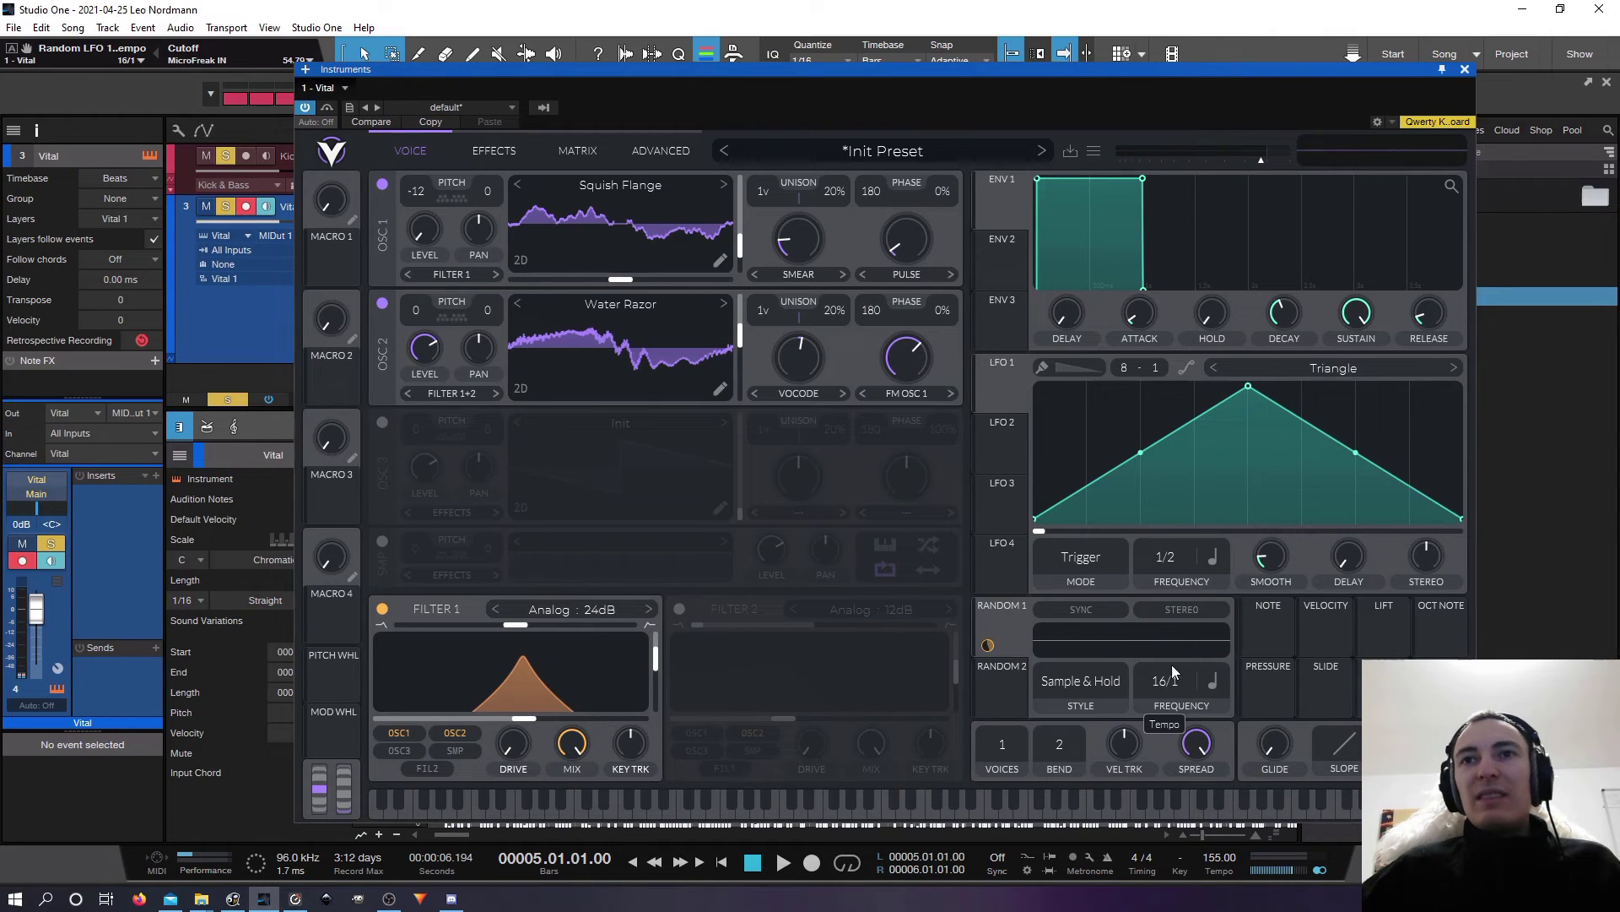
pyautogui.moveTo(1161, 689); pyautogui.dragTo(1172, 658)
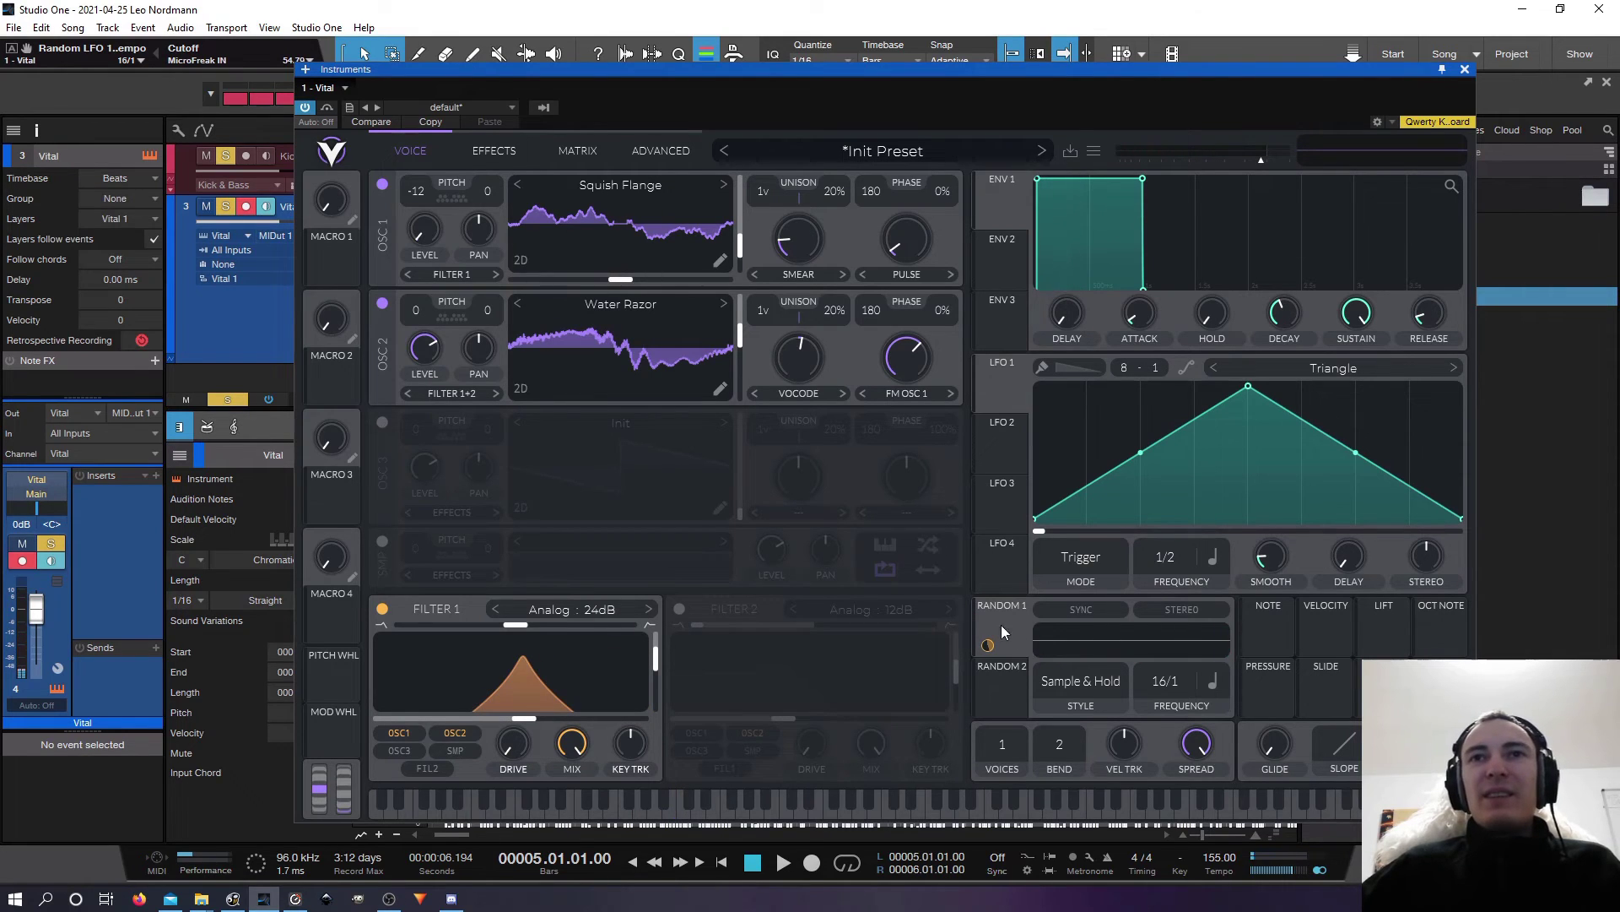
pyautogui.moveTo(988, 644); pyautogui.dragTo(712, 625)
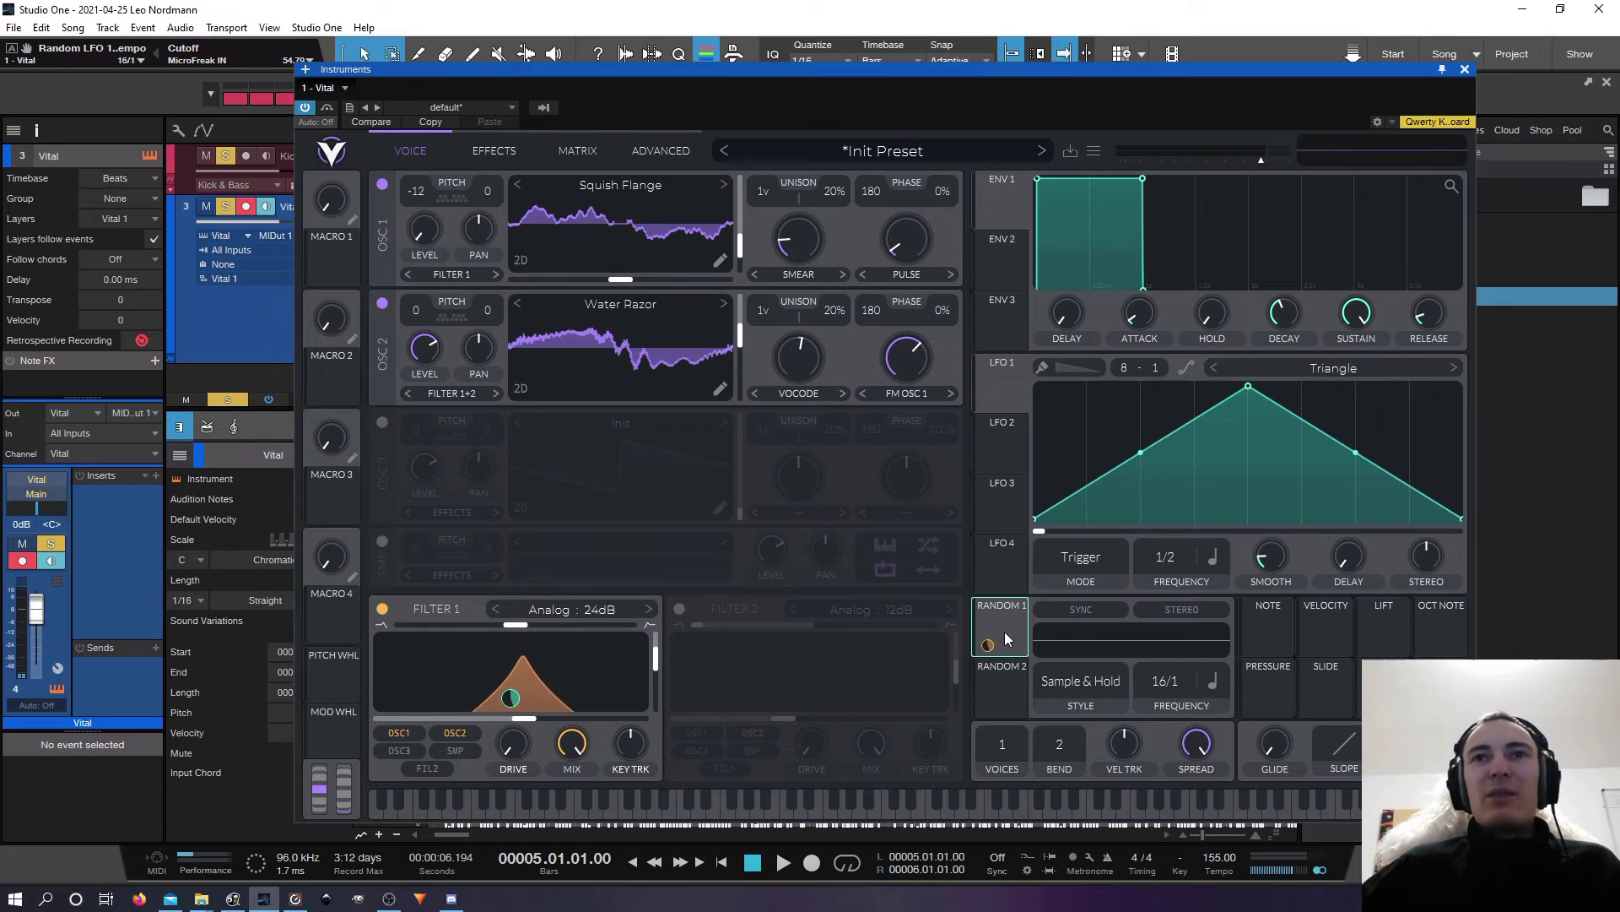
pyautogui.press('a')
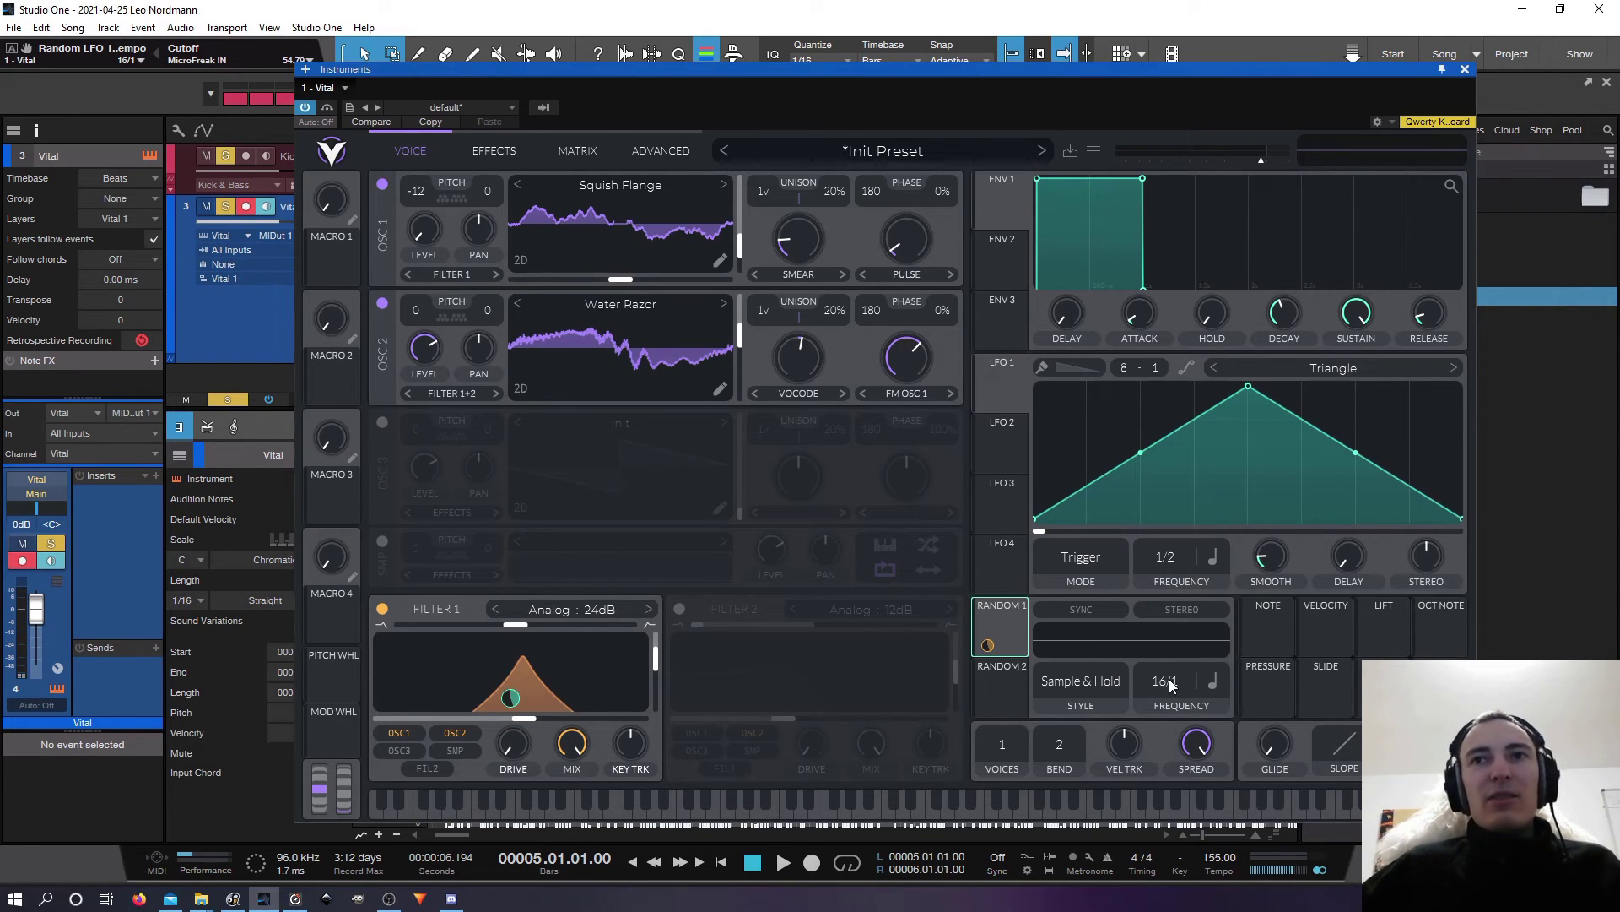
# Step: Switch Random 1's frequency to Seconds at 128.0 secs, and test its Sync option before leaving it off
pyautogui.click(1213, 687)
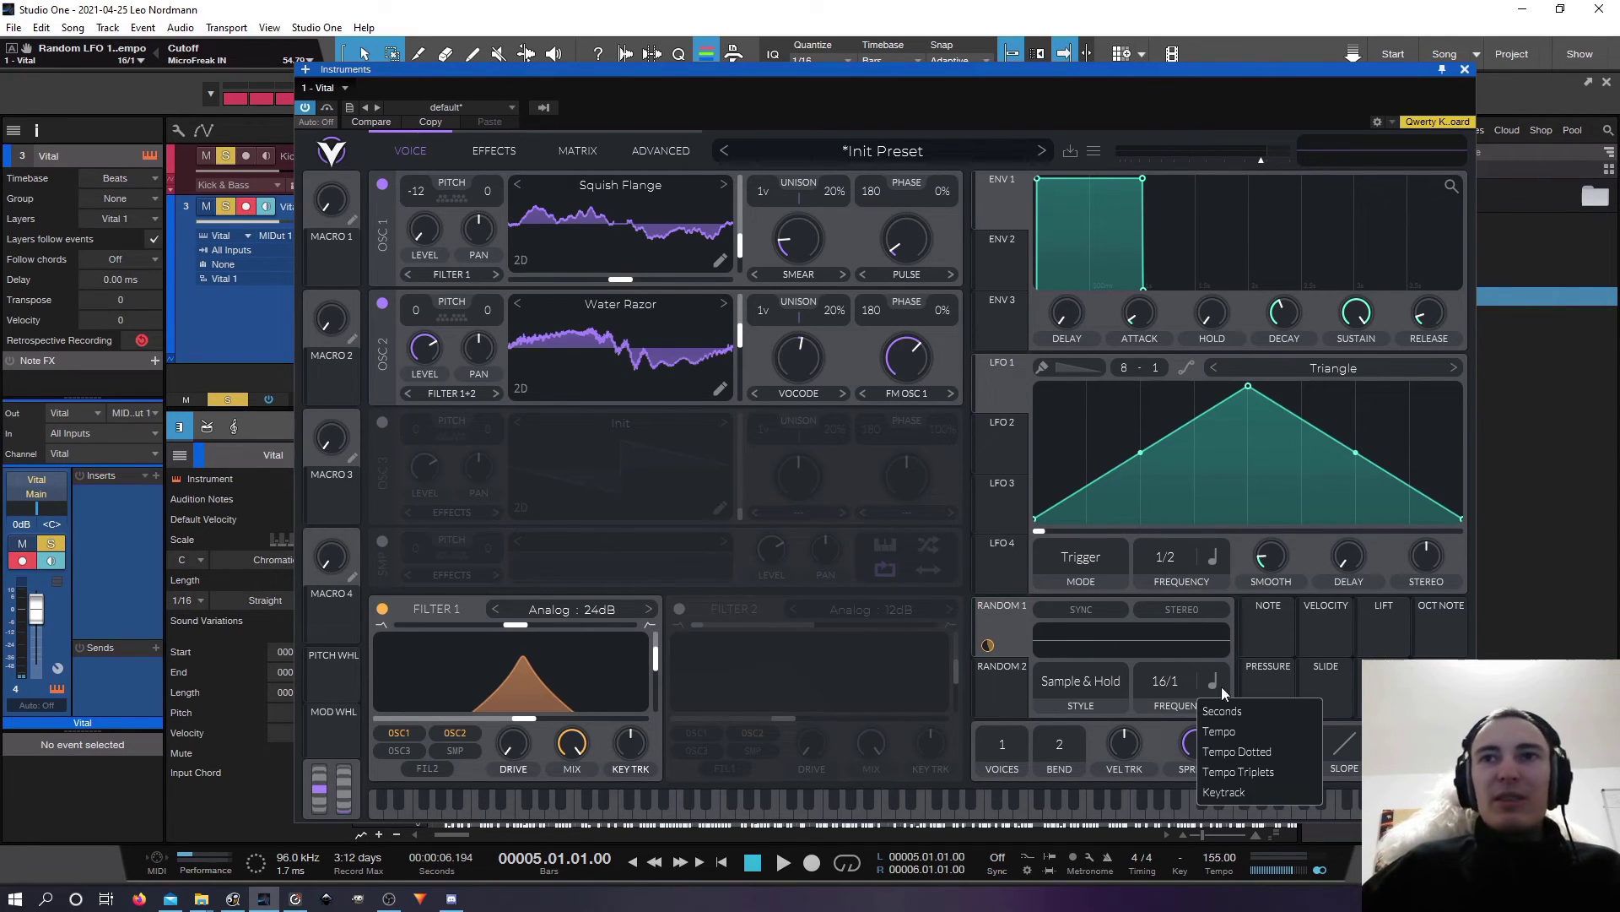
pyautogui.click(1228, 713)
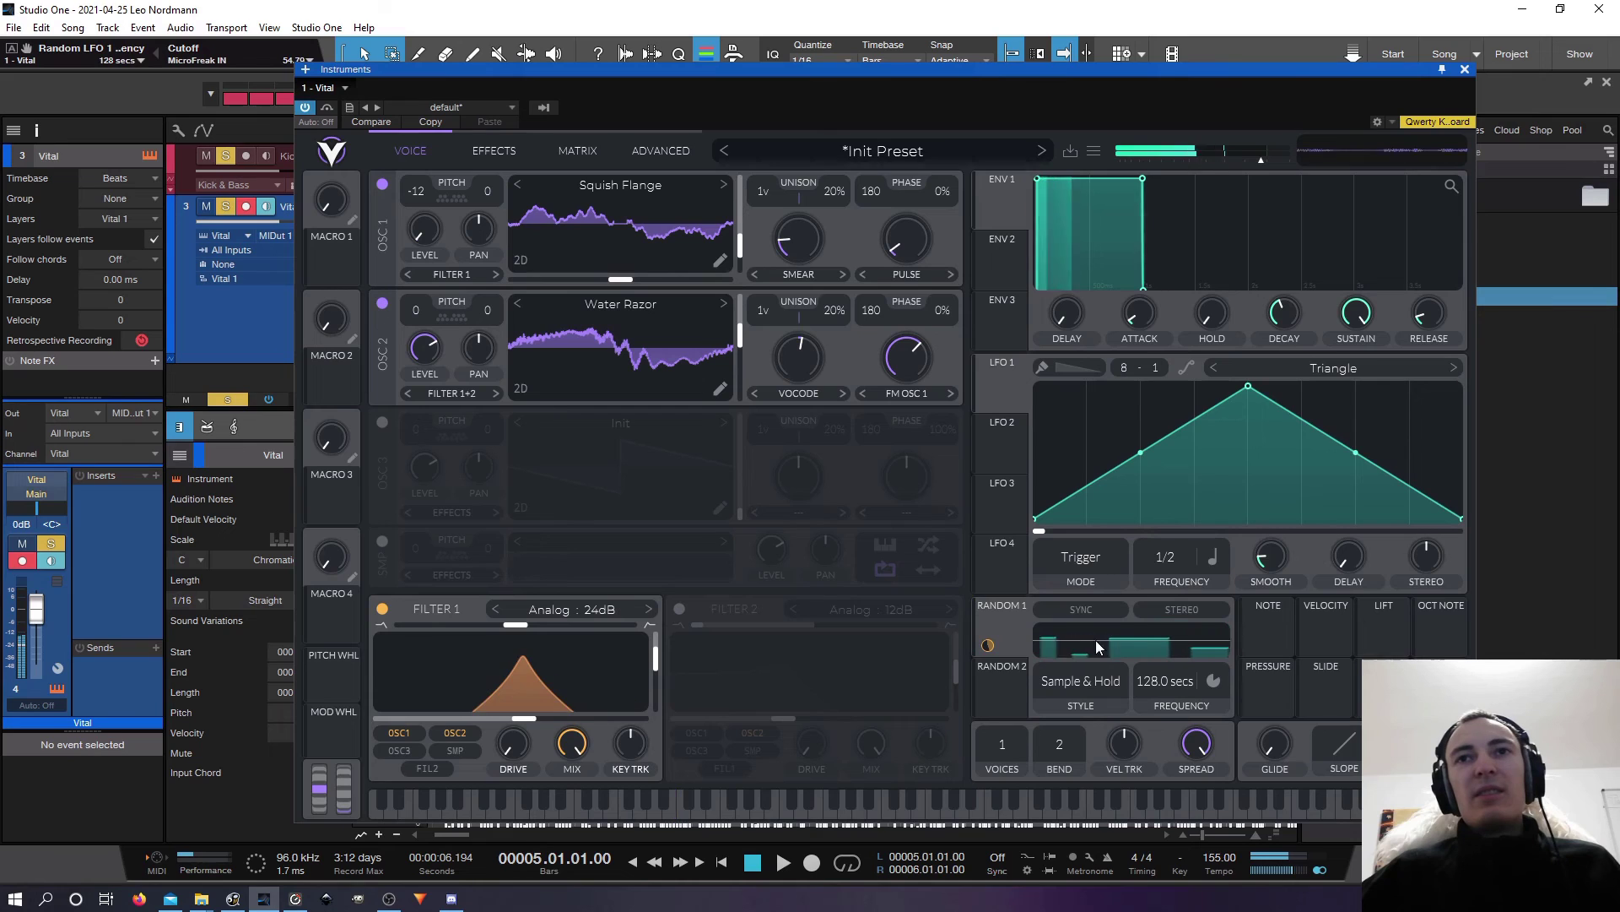
pyautogui.click(1121, 615)
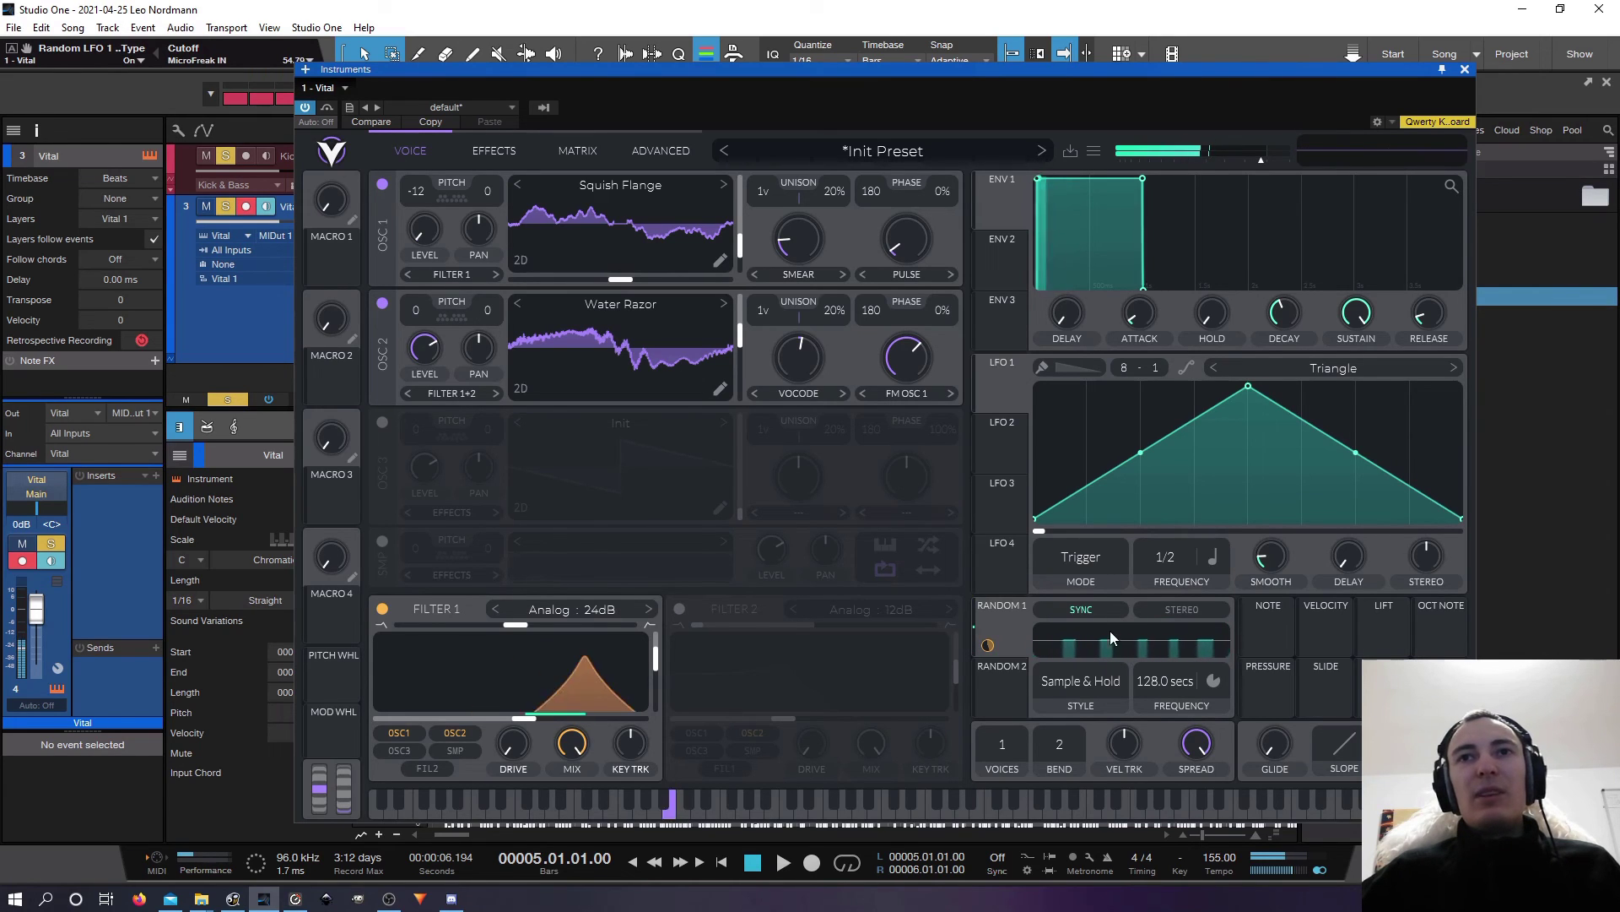
pyautogui.click(1083, 619)
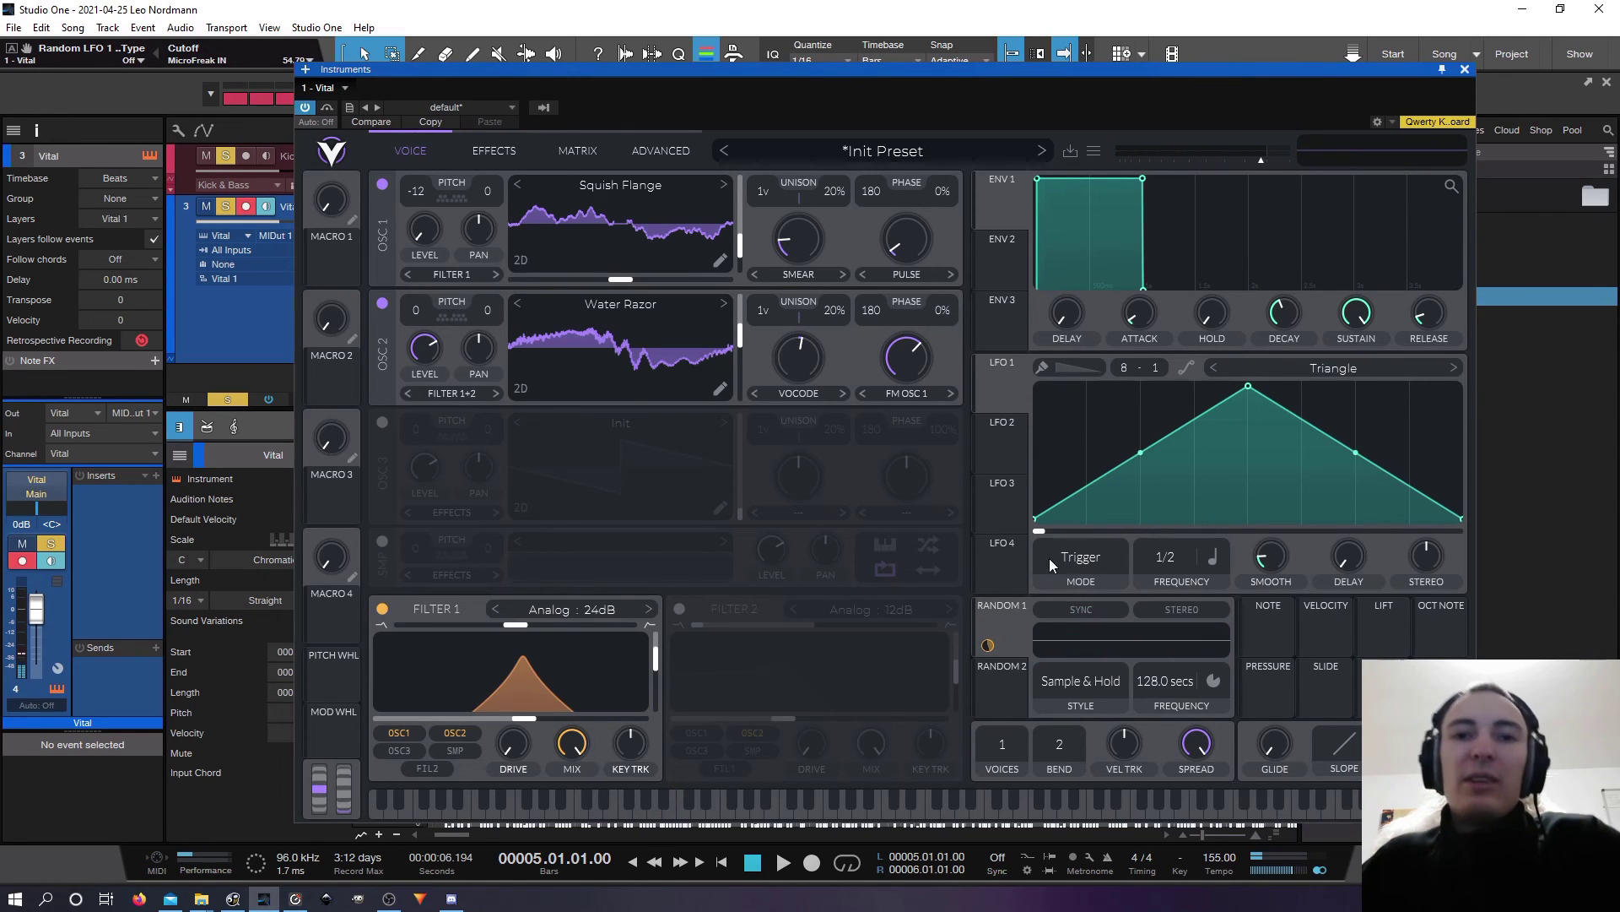
# Step: Close Vital and fit the full Vital part in both the arrangement and the note editor
pyautogui.click(1465, 69)
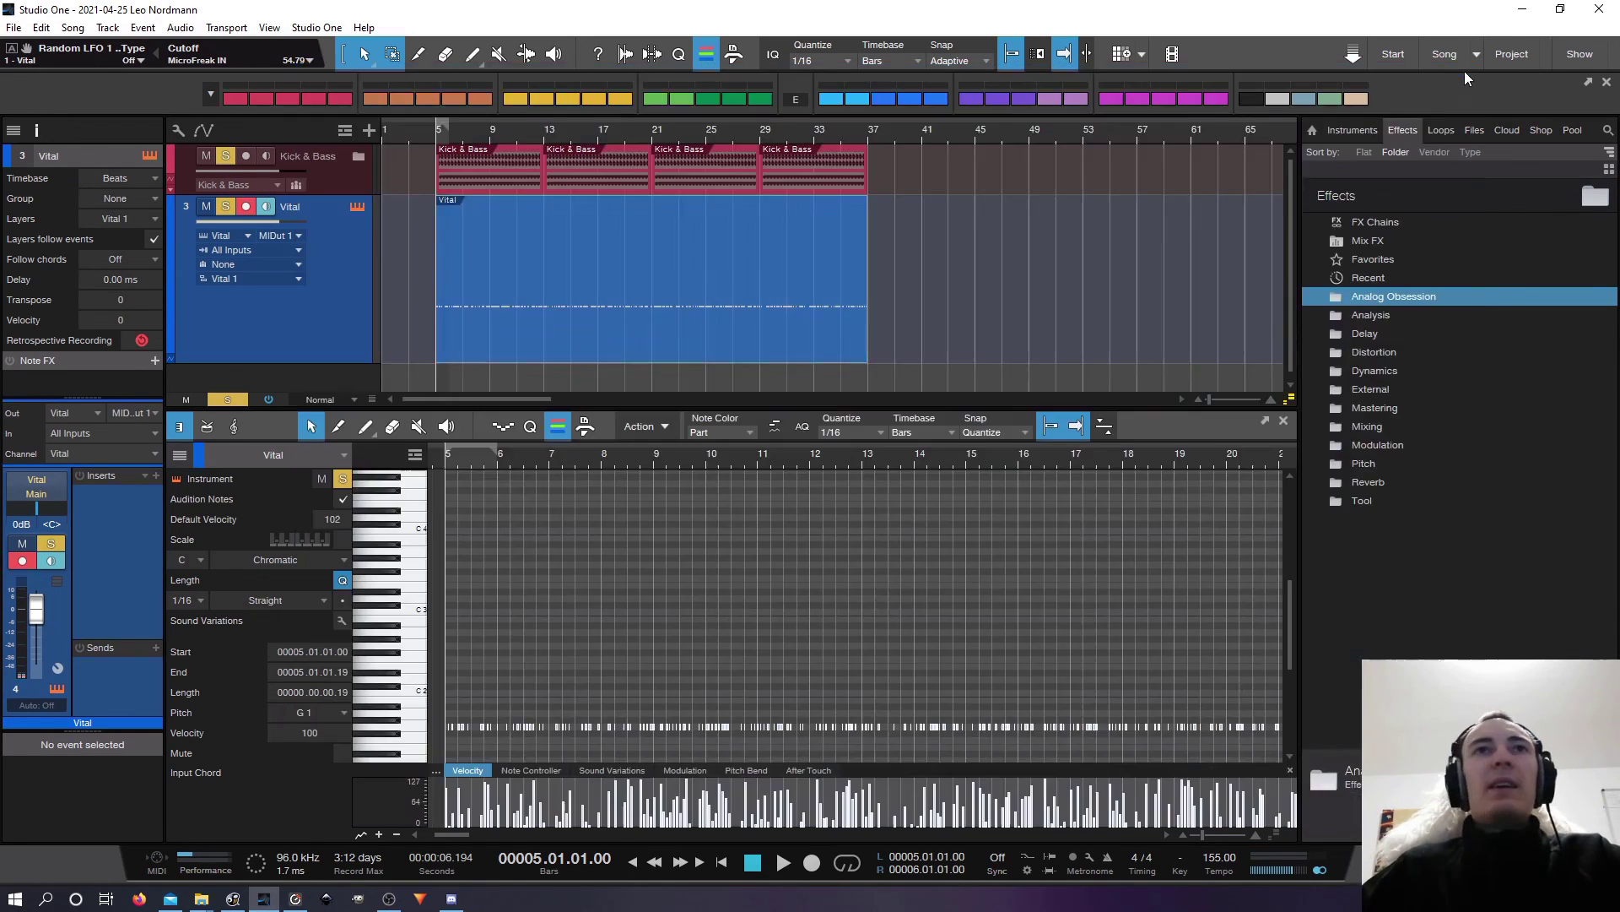
pyautogui.moveTo(469, 135)
pyautogui.mouseDown()
pyautogui.moveTo(737, 210)
pyautogui.moveTo(789, 195)
pyautogui.moveTo(452, 144)
pyautogui.mouseUp()
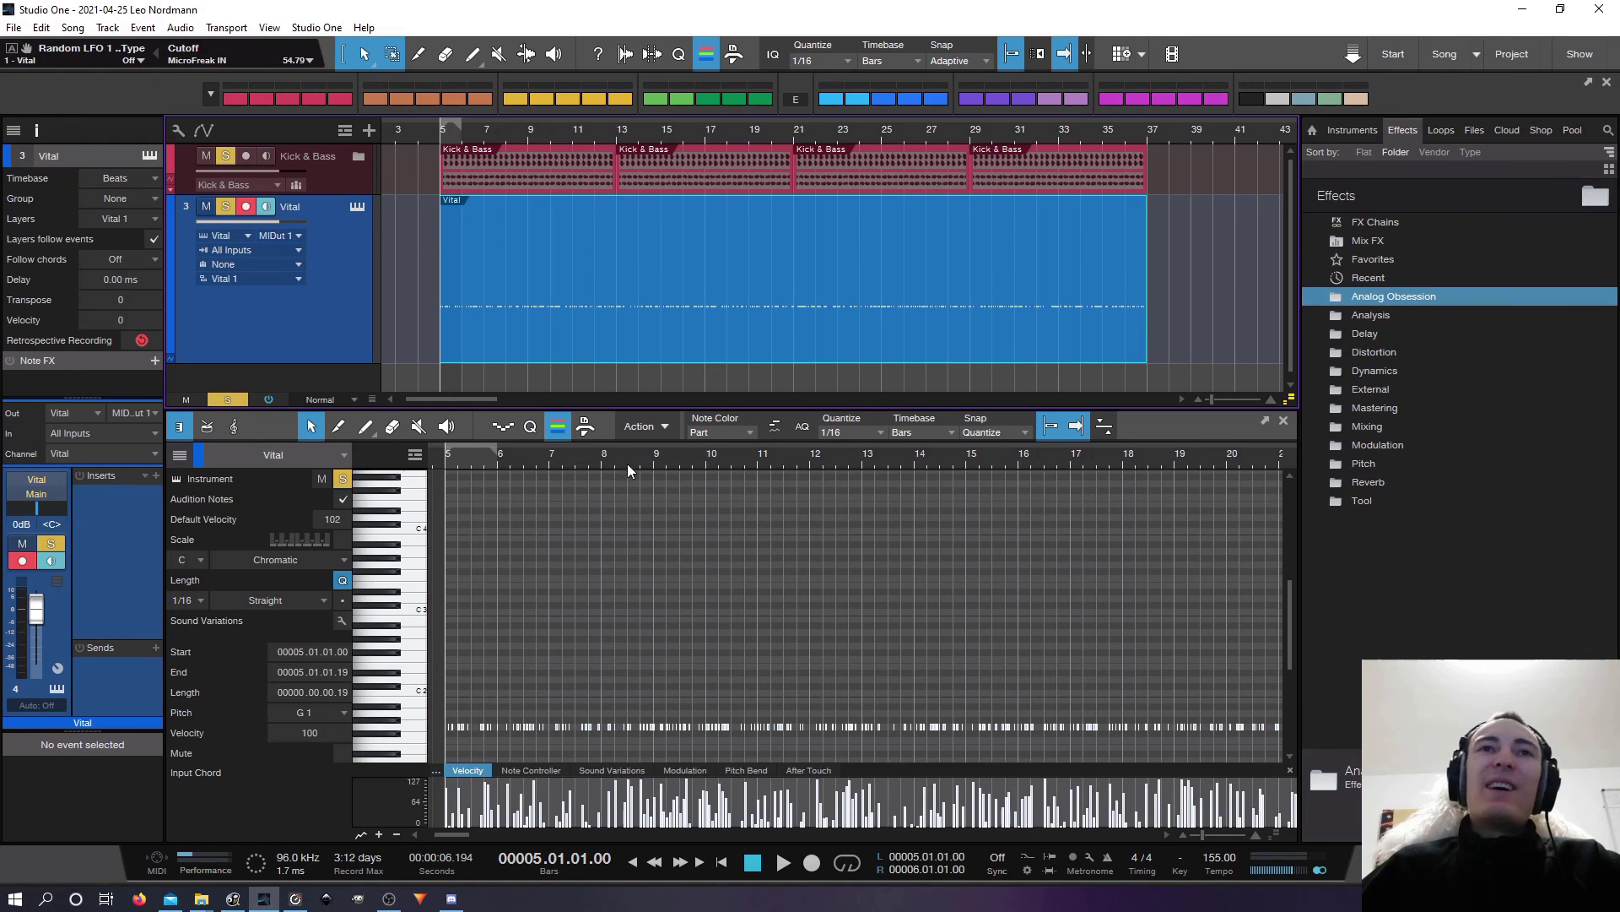
pyautogui.moveTo(626, 463); pyautogui.dragTo(569, 448)
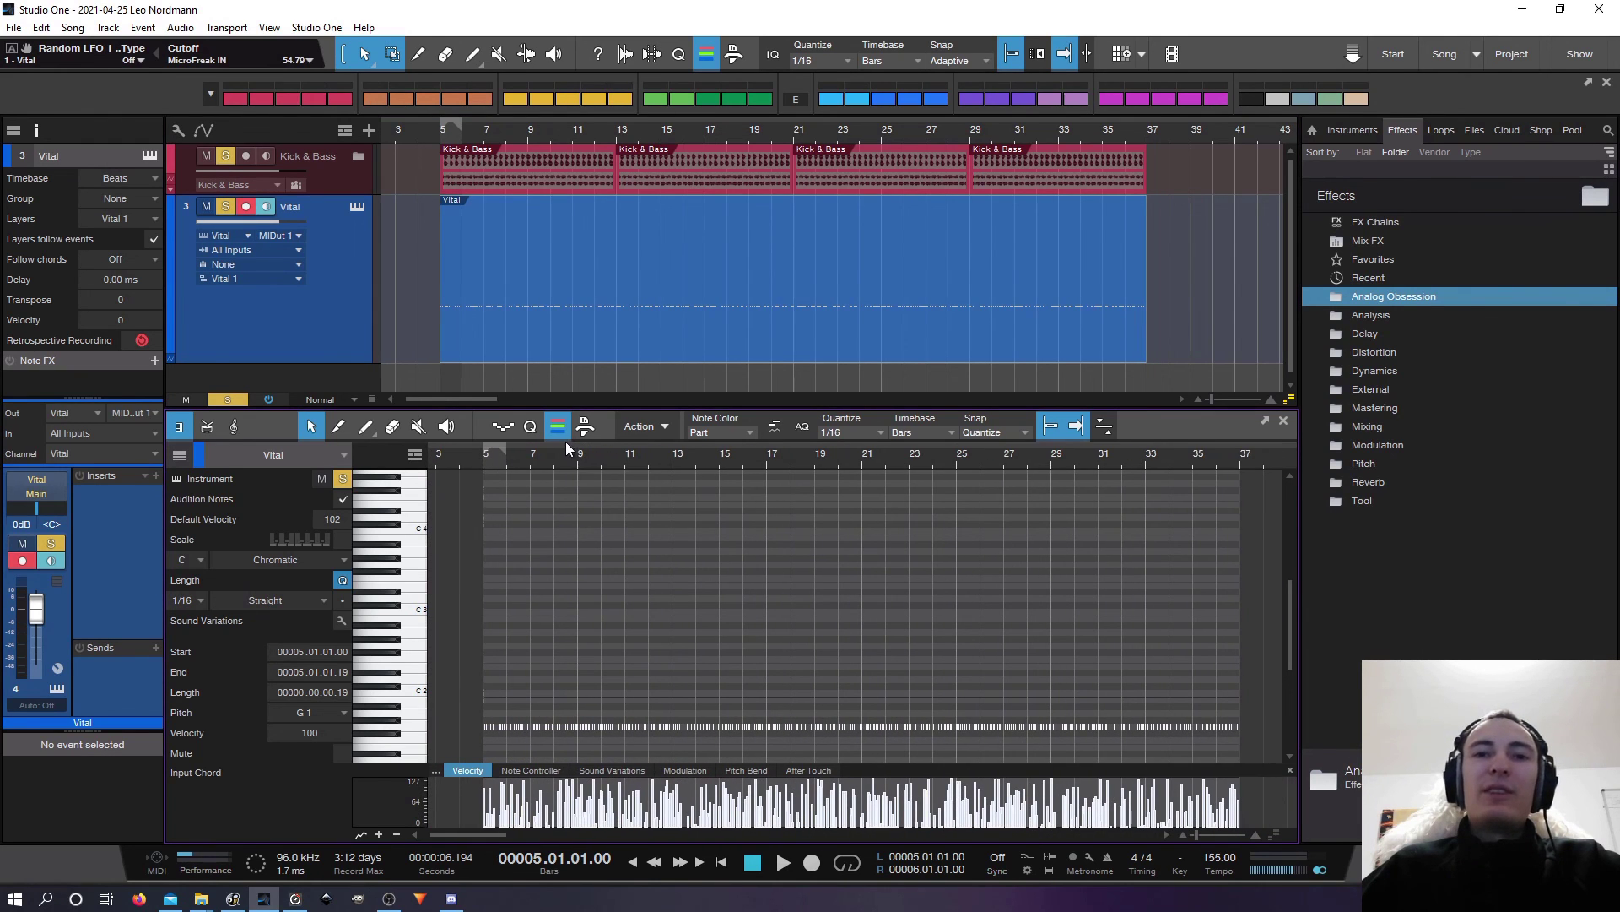